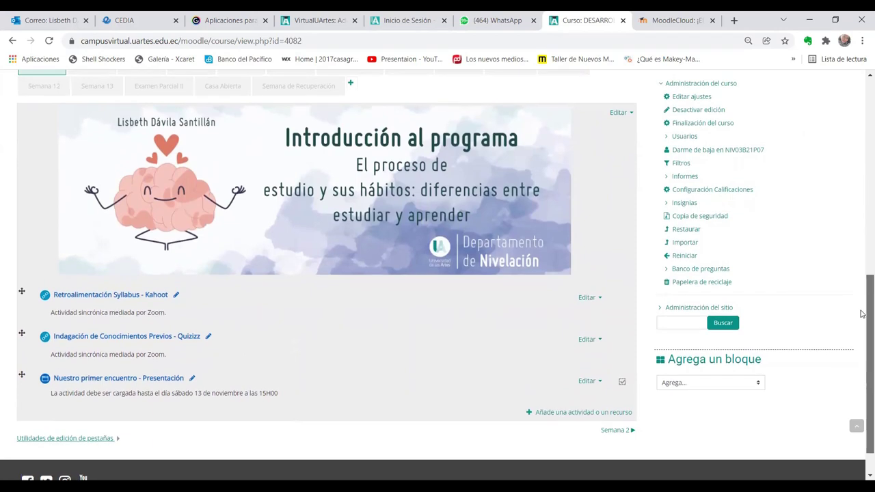
- Switch to the Semana 2 tab of the Desarrollo del Pensamiento P07 course
{"action": "scroll", "coordinate": [231, 188], "scroll_direction": "up", "scroll_amount": 1}
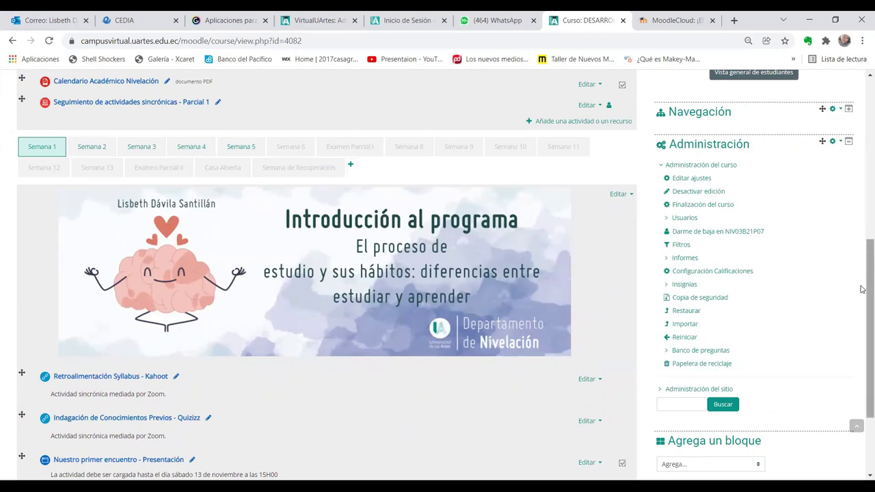
{"action": "left_click_drag", "start_coordinate": [861, 290], "coordinate": [862, 208]}
{"action": "scroll", "coordinate": [862, 205], "scroll_direction": "up", "scroll_amount": 2}
{"action": "scroll", "coordinate": [861, 242], "scroll_direction": "down", "scroll_amount": 2}
{"action": "left_click_drag", "start_coordinate": [861, 276], "coordinate": [861, 293]}
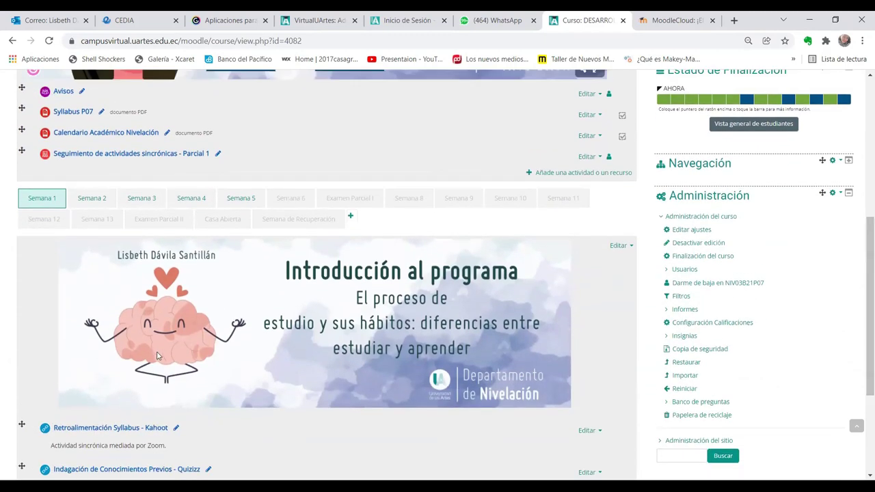
{"action": "left_click", "coordinate": [87, 199]}
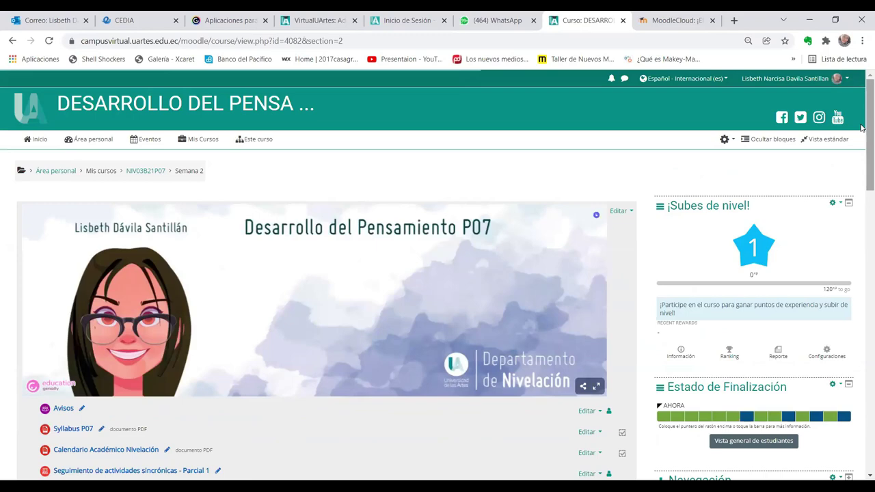
- Browse the Semana 2 banner, study-skills activities, planning timetable and video activity
{"action": "scroll", "coordinate": [861, 183], "scroll_direction": "down", "scroll_amount": 1}
{"action": "scroll", "coordinate": [861, 183], "scroll_direction": "down", "scroll_amount": 8}
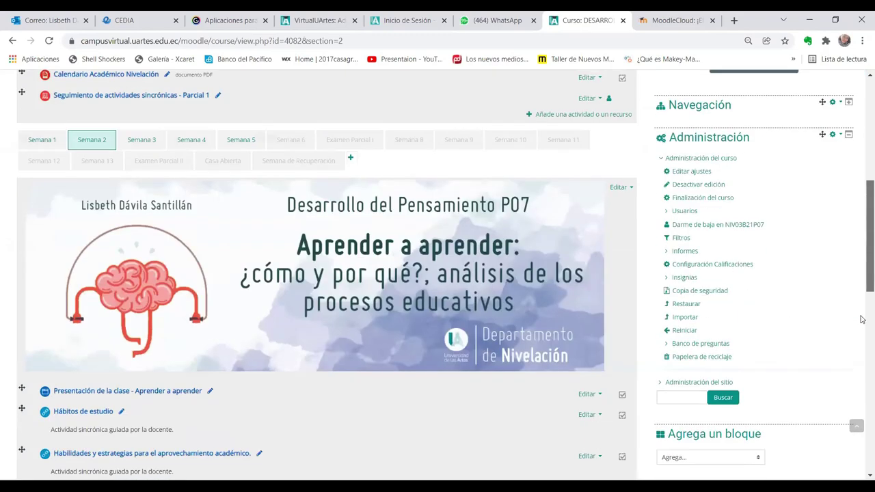
{"action": "scroll", "coordinate": [861, 343], "scroll_direction": "down", "scroll_amount": 9}
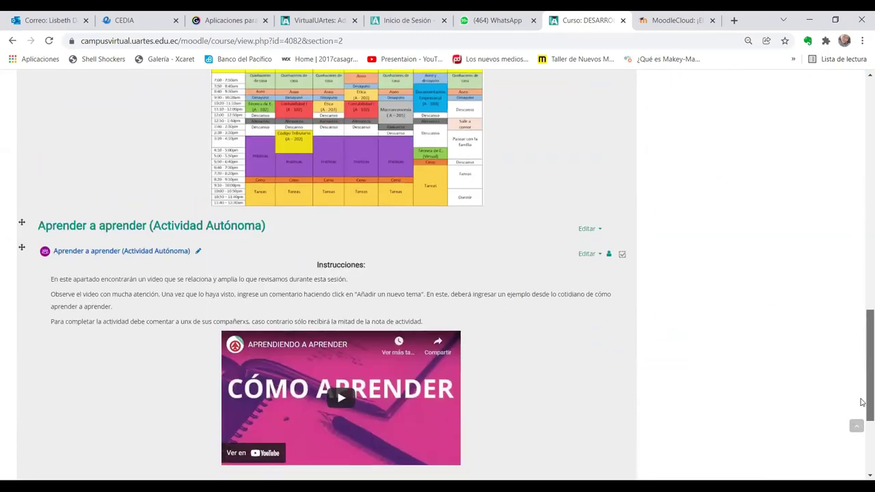
{"action": "scroll", "coordinate": [861, 212], "scroll_direction": "up", "scroll_amount": 5}
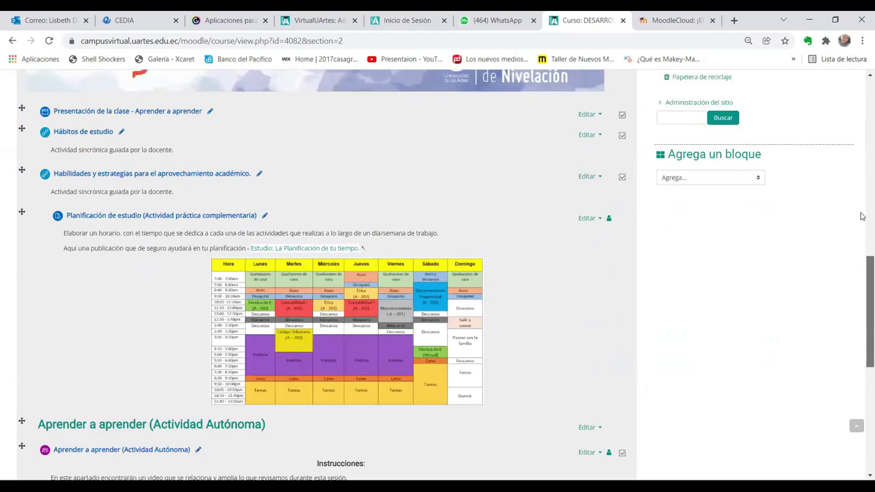
{"action": "scroll", "coordinate": [861, 216], "scroll_direction": "up", "scroll_amount": 5}
{"action": "scroll", "coordinate": [861, 226], "scroll_direction": "down", "scroll_amount": 2}
{"action": "scroll", "coordinate": [861, 235], "scroll_direction": "up", "scroll_amount": 1}
{"action": "scroll", "coordinate": [861, 235], "scroll_direction": "down", "scroll_amount": 4}
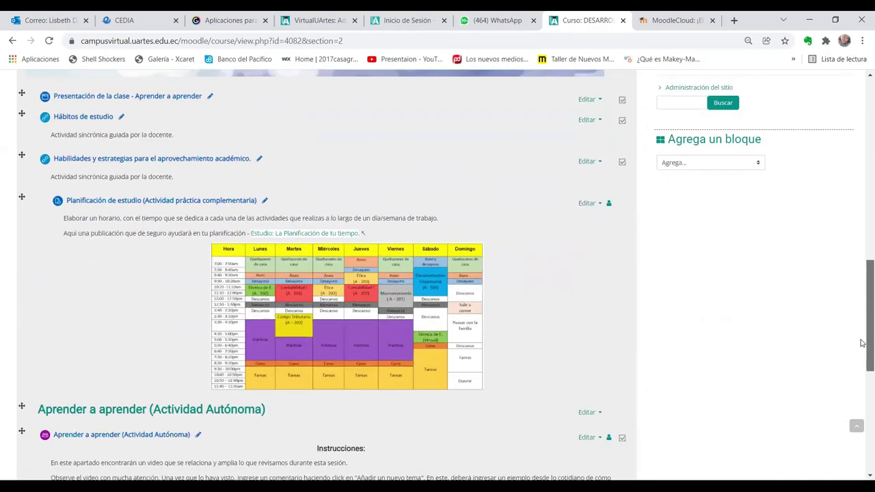
{"action": "scroll", "coordinate": [861, 365], "scroll_direction": "down", "scroll_amount": 5}
{"action": "scroll", "coordinate": [861, 389], "scroll_direction": "up", "scroll_amount": 9}
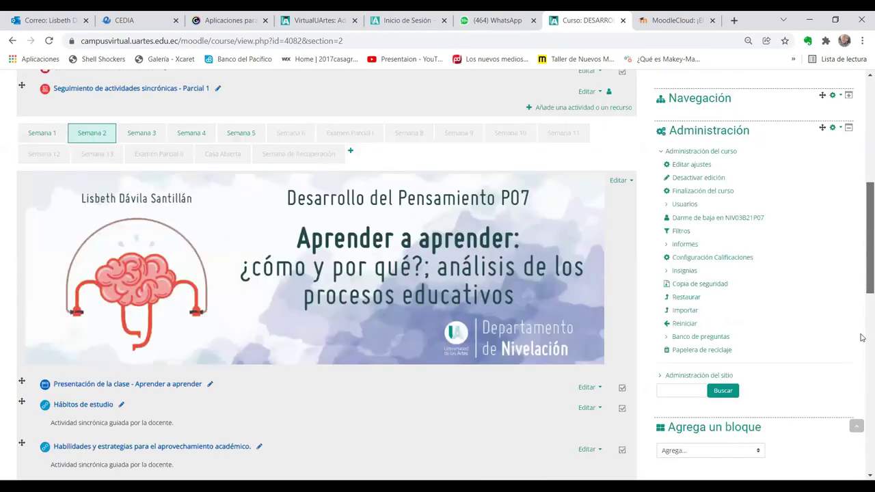
{"action": "scroll", "coordinate": [861, 338], "scroll_direction": "up", "scroll_amount": 2}
{"action": "scroll", "coordinate": [861, 424], "scroll_direction": "down", "scroll_amount": 11}
{"action": "scroll", "coordinate": [861, 308], "scroll_direction": "up", "scroll_amount": 8}
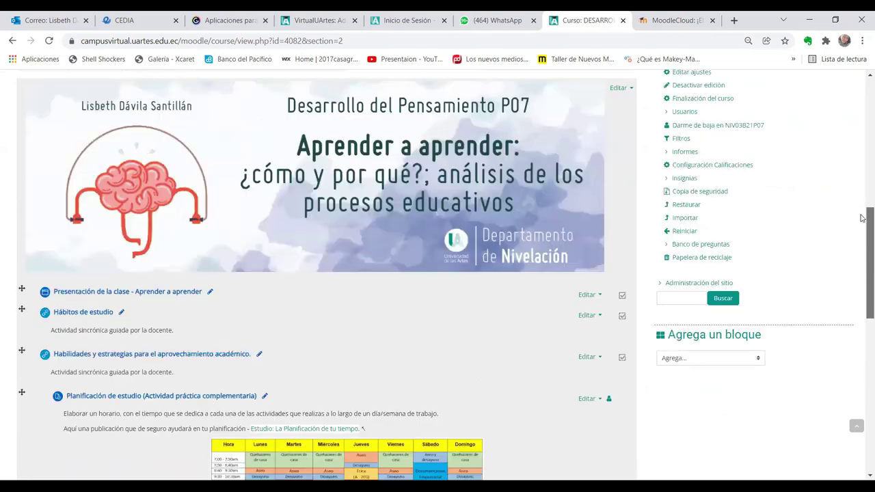
{"action": "scroll", "coordinate": [861, 217], "scroll_direction": "up", "scroll_amount": 2}
{"action": "scroll", "coordinate": [861, 318], "scroll_direction": "down", "scroll_amount": 10}
{"action": "scroll", "coordinate": [861, 400], "scroll_direction": "up", "scroll_amount": 4}
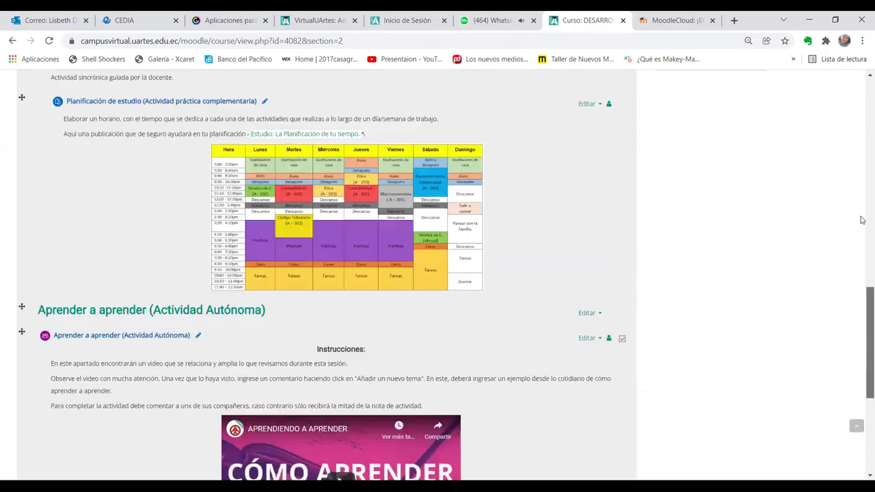
{"action": "scroll", "coordinate": [861, 220], "scroll_direction": "up", "scroll_amount": 8}
{"action": "scroll", "coordinate": [861, 219], "scroll_direction": "down", "scroll_amount": 1}
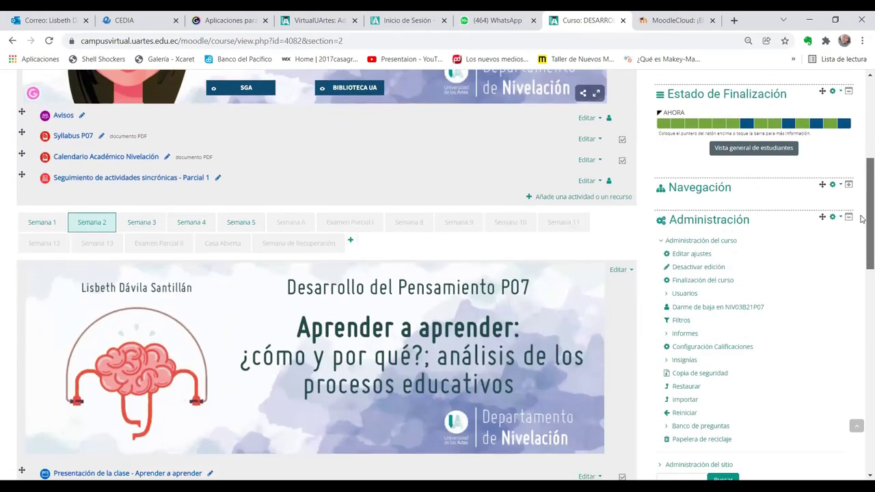
{"action": "scroll", "coordinate": [861, 219], "scroll_direction": "down", "scroll_amount": 3}
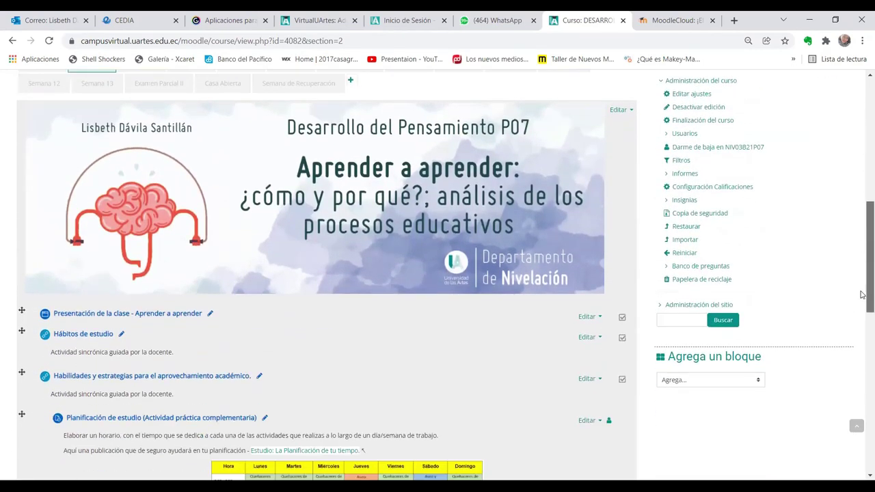
{"action": "scroll", "coordinate": [861, 294], "scroll_direction": "down", "scroll_amount": 8}
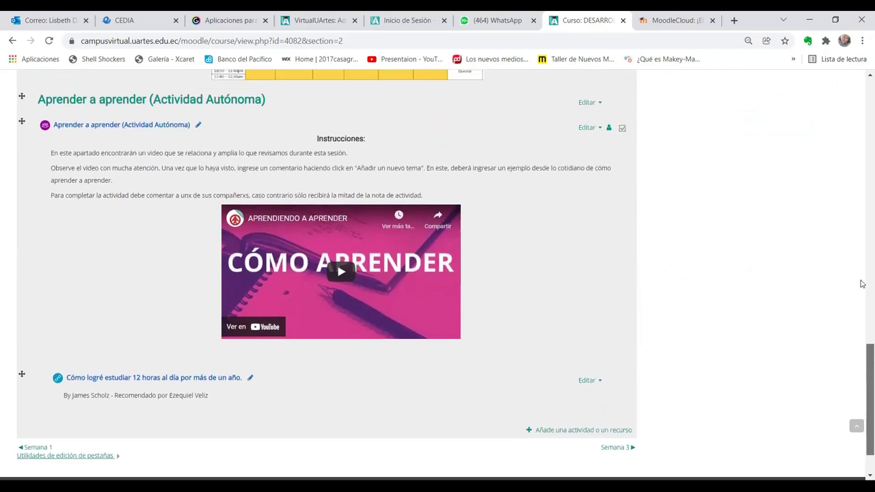
- Go back to the top and bring up the Mis Cursos list
{"action": "scroll", "coordinate": [862, 284], "scroll_direction": "up", "scroll_amount": 8}
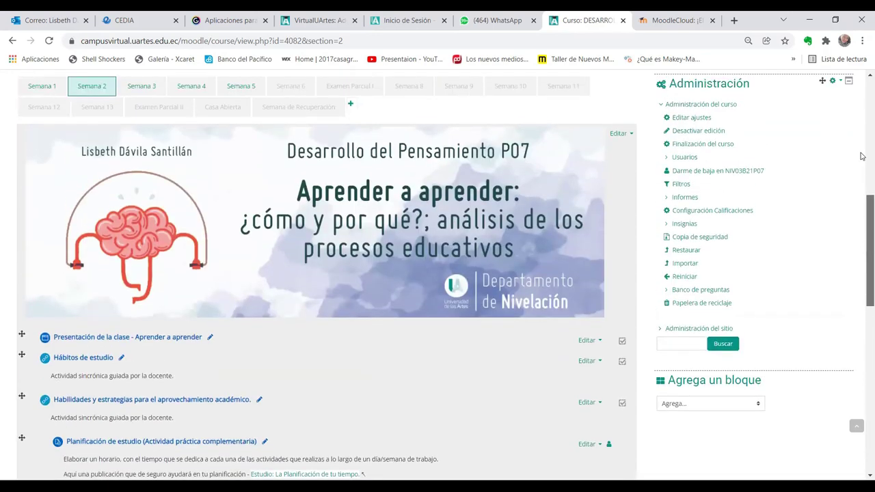
{"action": "scroll", "coordinate": [861, 156], "scroll_direction": "up", "scroll_amount": 7}
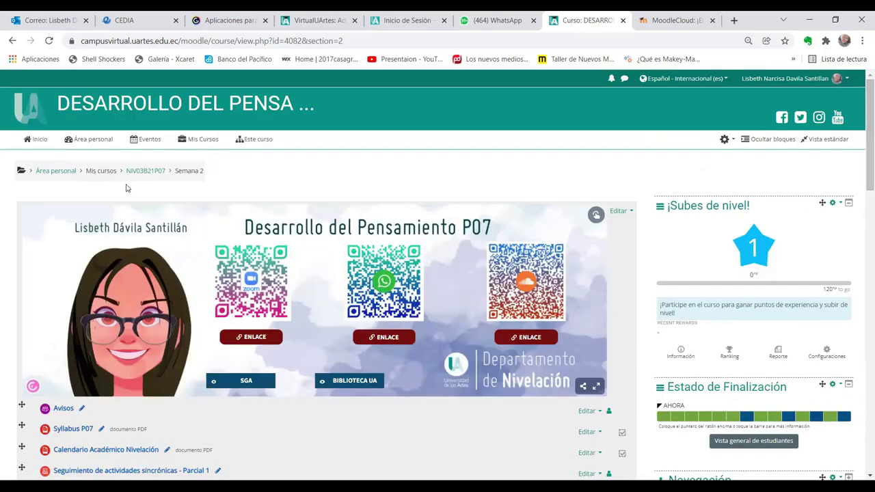
{"action": "left_click", "coordinate": [199, 140]}
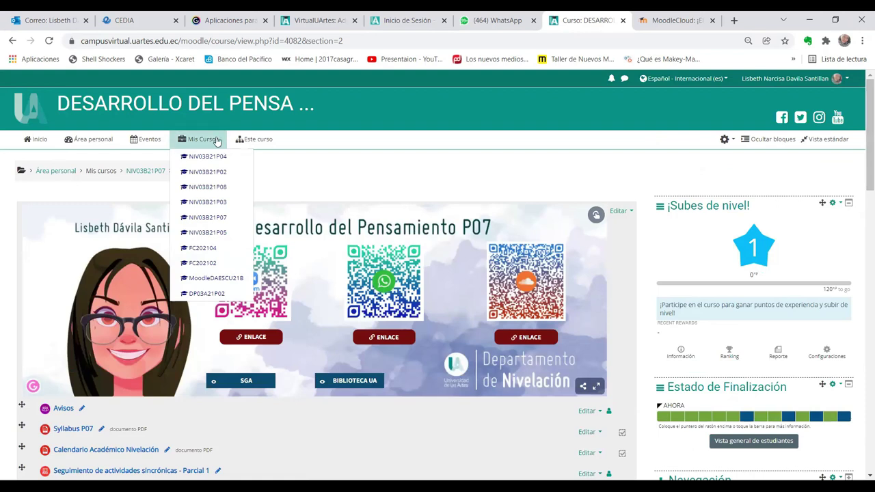
- Open Editar ajustes for the MoodleDAESCU21B course from Mis Cursos
{"action": "left_click", "coordinate": [199, 280]}
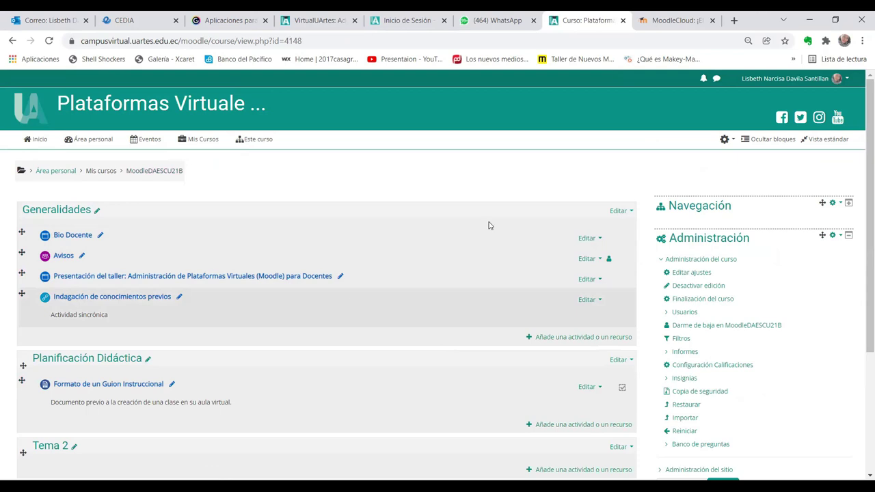
{"action": "left_click", "coordinate": [726, 140]}
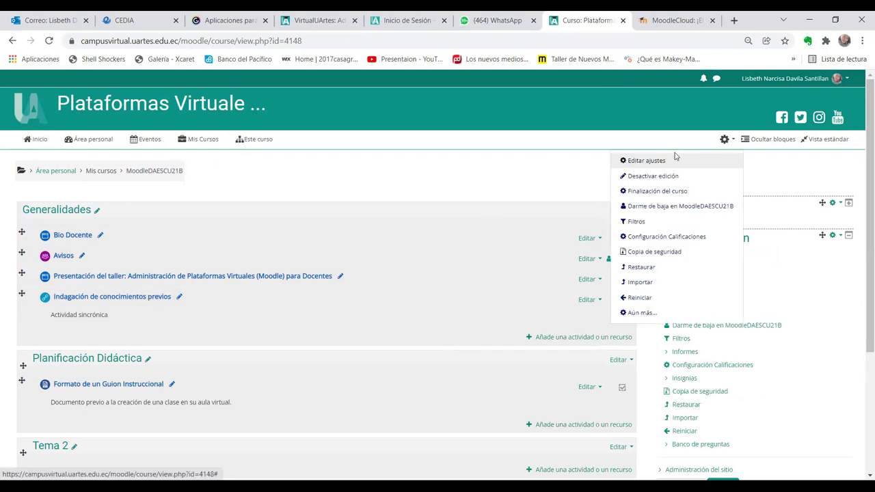
{"action": "left_click", "coordinate": [645, 164]}
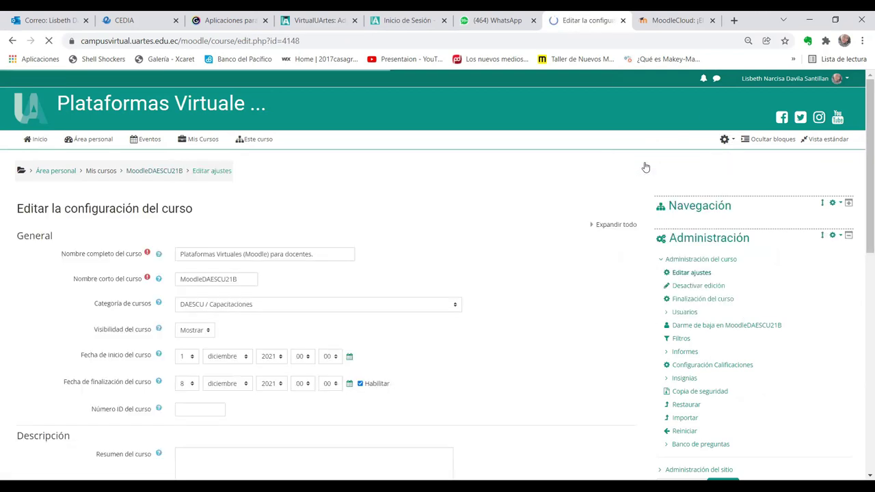
- Scroll past the course summary and expand the Formato de curso section
{"action": "scroll", "coordinate": [863, 141], "scroll_direction": "down", "scroll_amount": 1}
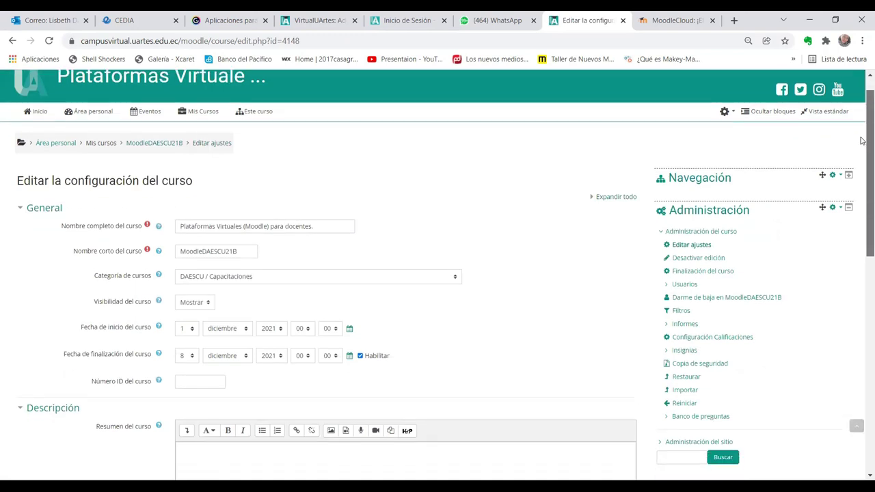
{"action": "scroll", "coordinate": [861, 141], "scroll_direction": "down", "scroll_amount": 2}
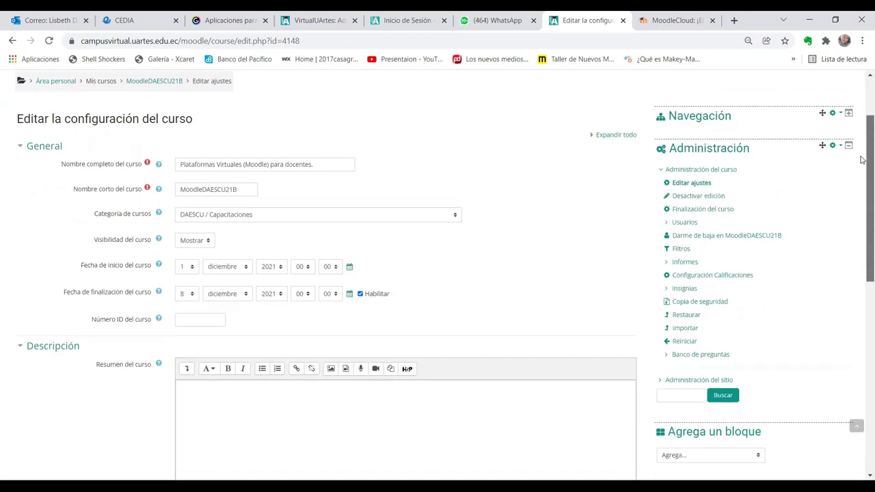
{"action": "scroll", "coordinate": [861, 161], "scroll_direction": "down", "scroll_amount": 1}
{"action": "scroll", "coordinate": [861, 162], "scroll_direction": "down", "scroll_amount": 1}
{"action": "scroll", "coordinate": [861, 162], "scroll_direction": "down", "scroll_amount": 1}
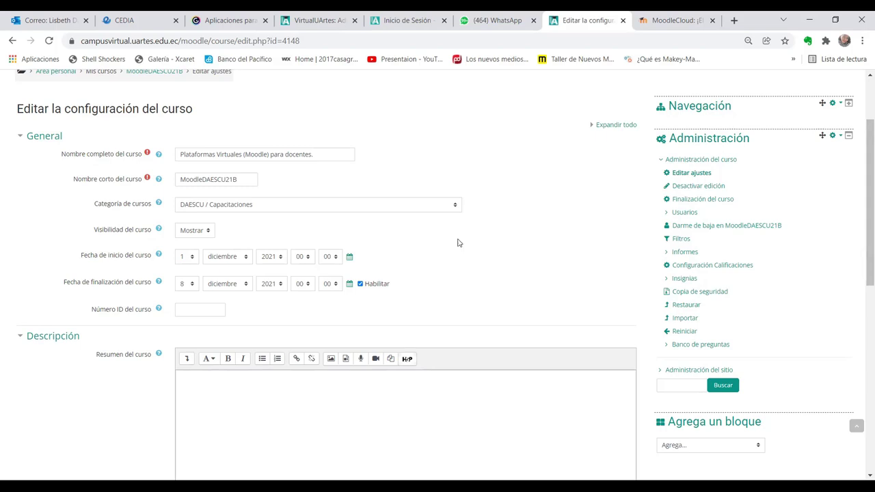
{"action": "scroll", "coordinate": [864, 201], "scroll_direction": "down", "scroll_amount": 2}
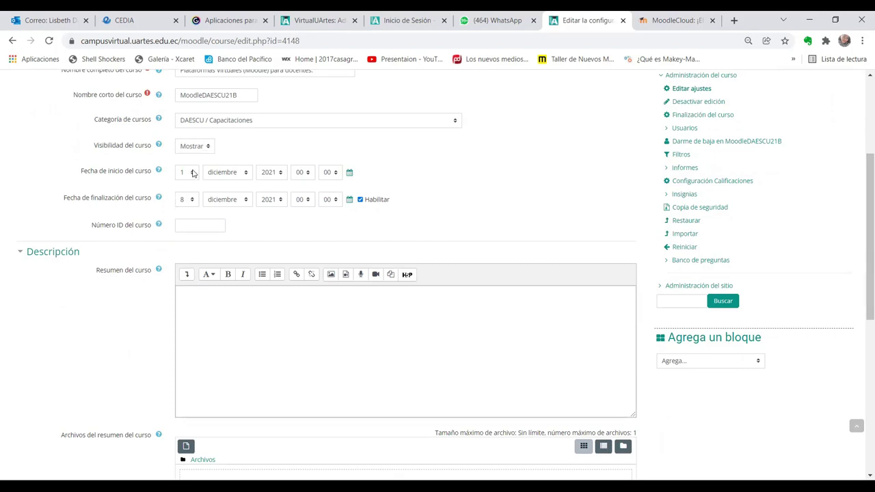
{"action": "left_click_drag", "start_coordinate": [861, 219], "coordinate": [863, 279]}
{"action": "left_click", "coordinate": [241, 176]}
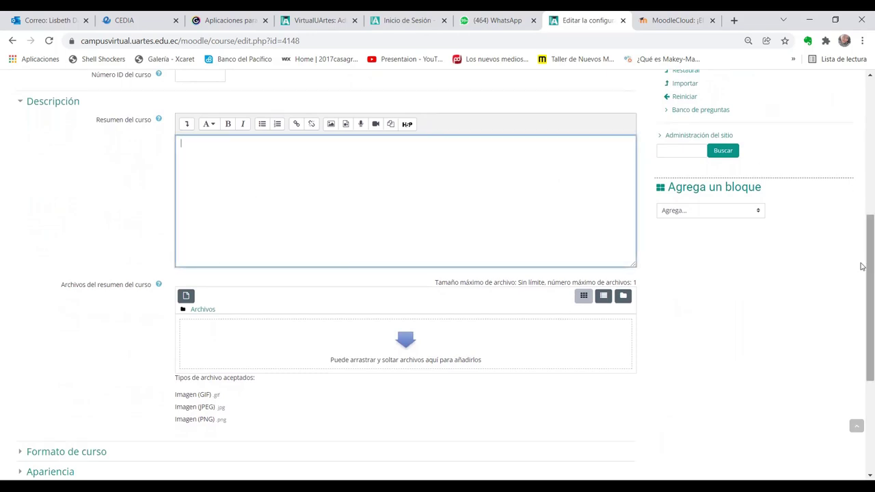
{"action": "left_click_drag", "start_coordinate": [861, 267], "coordinate": [860, 307]}
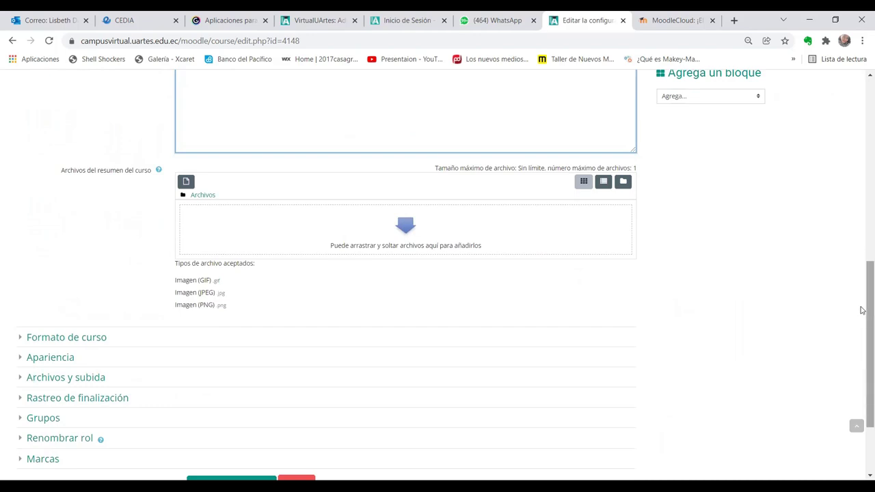
{"action": "left_click_drag", "start_coordinate": [861, 316], "coordinate": [862, 366]}
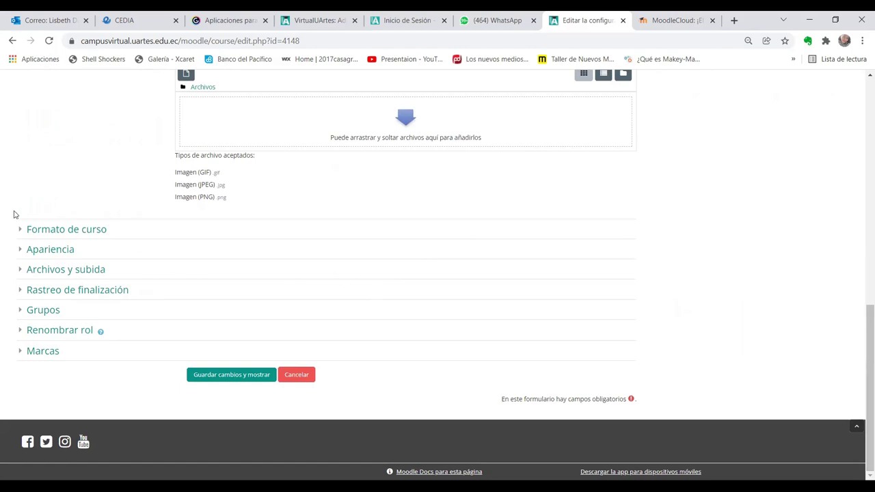
{"action": "left_click", "coordinate": [24, 230]}
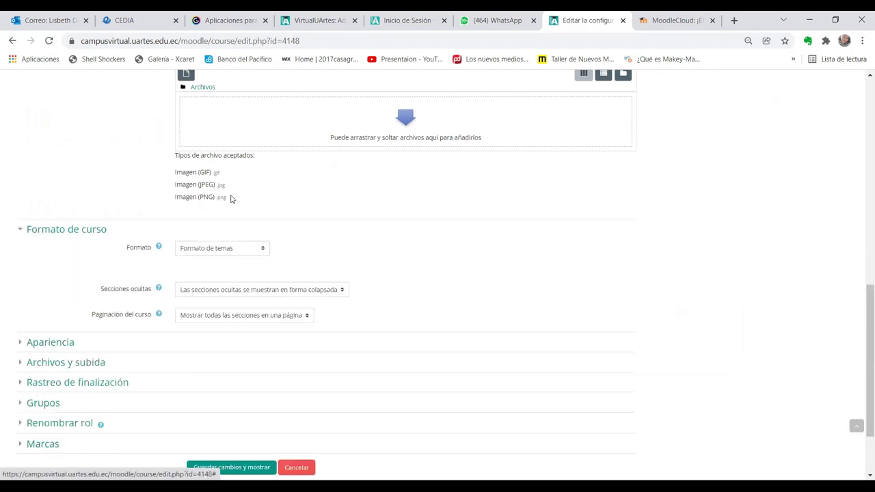
- Review the Formato choices, keeping Formato de temas, then show the Secciones ocultas options
{"action": "left_click", "coordinate": [216, 246]}
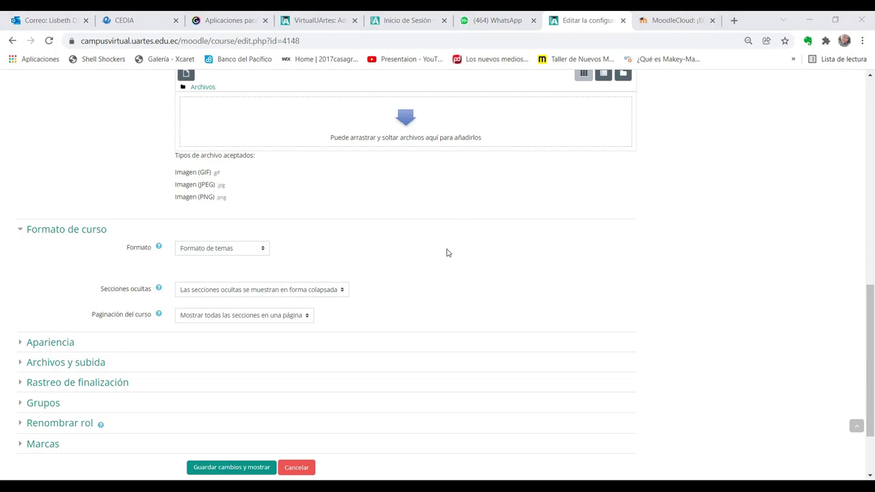
{"action": "left_click", "coordinate": [292, 332]}
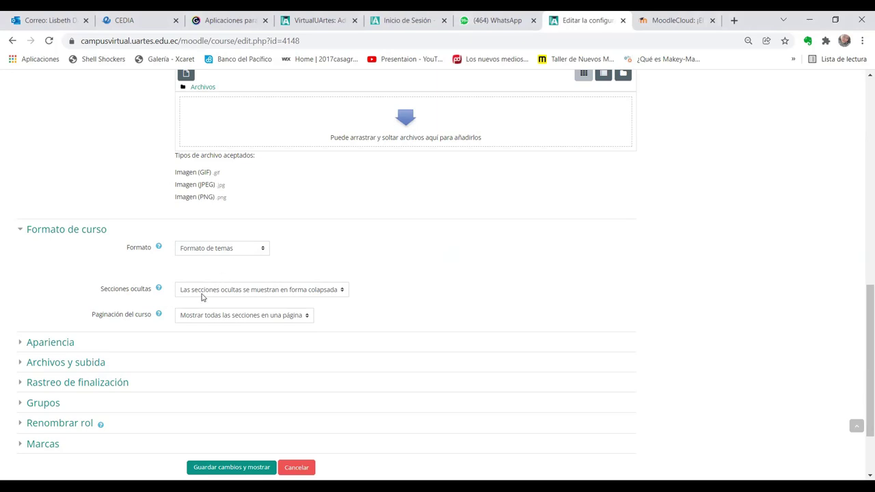
{"action": "left_click", "coordinate": [324, 295]}
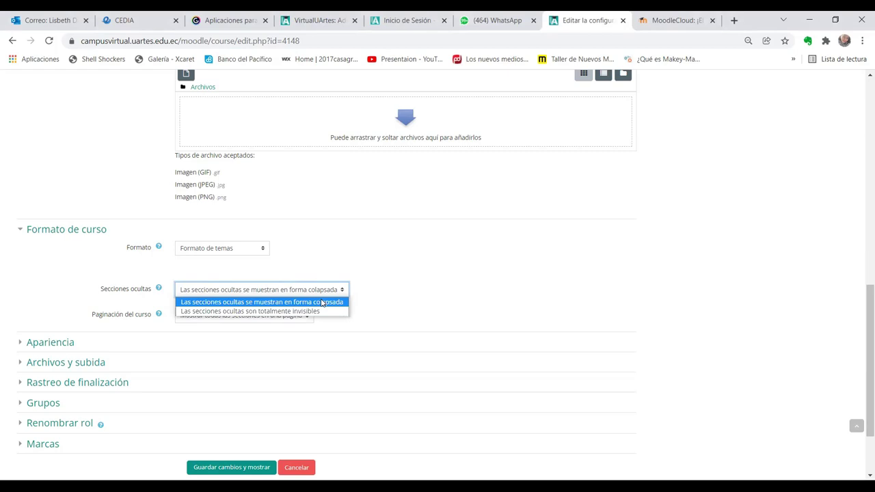
- Keep hidden sections collapsed, set pagination to 'Mostrar una sección por página', and save
{"action": "left_click", "coordinate": [322, 302]}
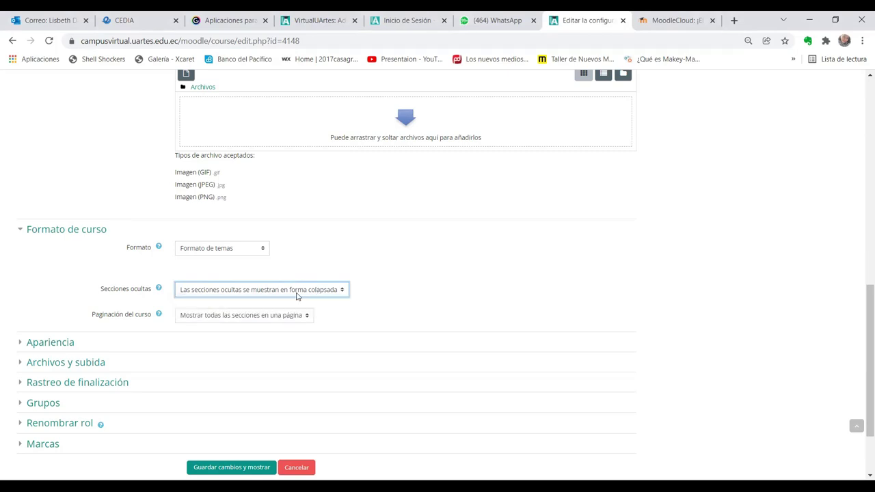
{"action": "left_click", "coordinate": [19, 344]}
{"action": "left_click", "coordinate": [20, 344]}
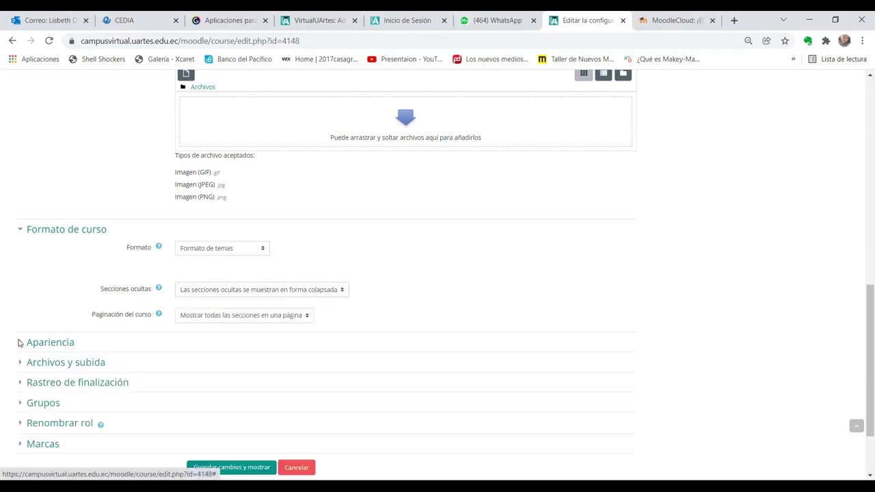
{"action": "scroll", "coordinate": [861, 310], "scroll_direction": "down", "scroll_amount": 1}
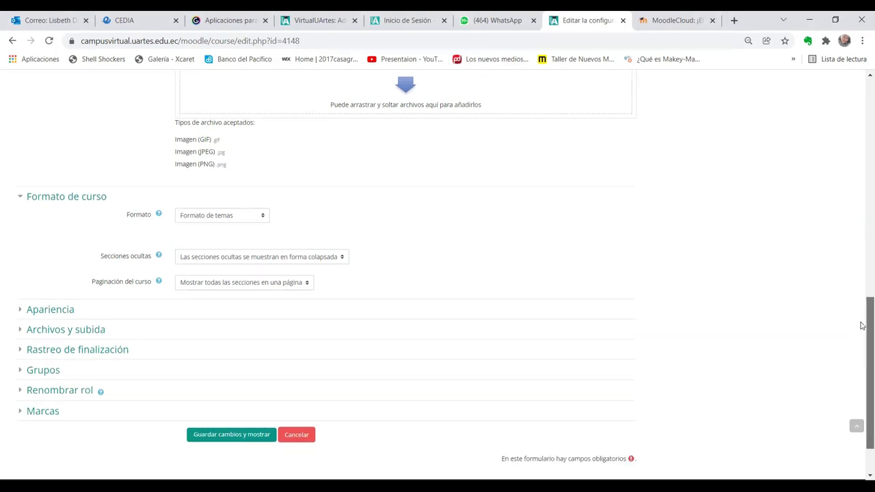
{"action": "left_click", "coordinate": [265, 250]}
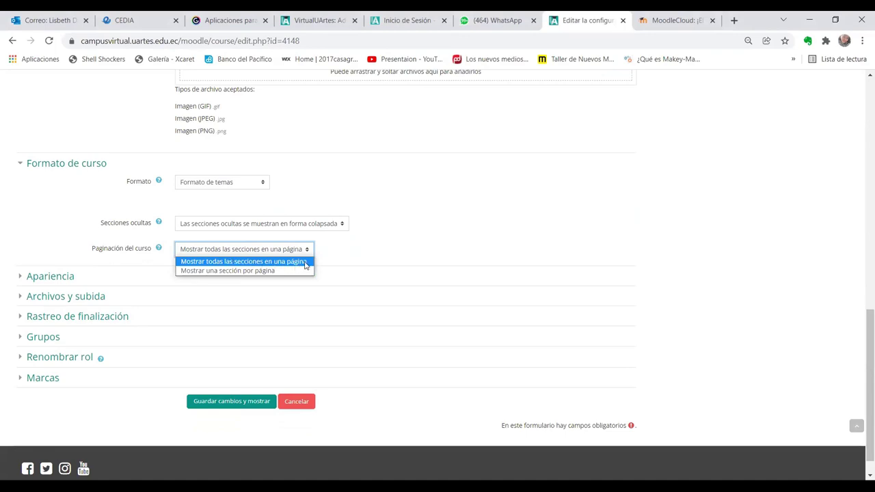
{"action": "left_click", "coordinate": [227, 271]}
{"action": "left_click", "coordinate": [246, 406]}
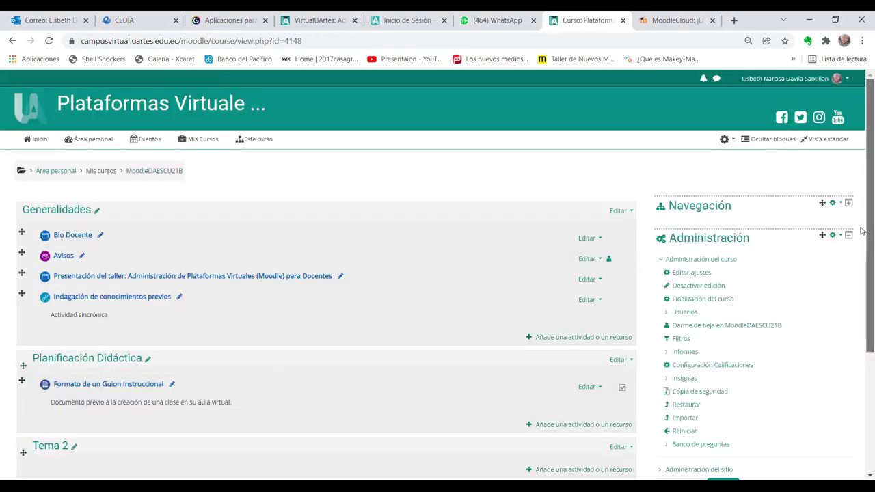
- Reopen the course settings, confirm Paginación del curso unchanged, and save again
{"action": "scroll", "coordinate": [861, 231], "scroll_direction": "down", "scroll_amount": 3}
{"action": "scroll", "coordinate": [861, 176], "scroll_direction": "up", "scroll_amount": 3}
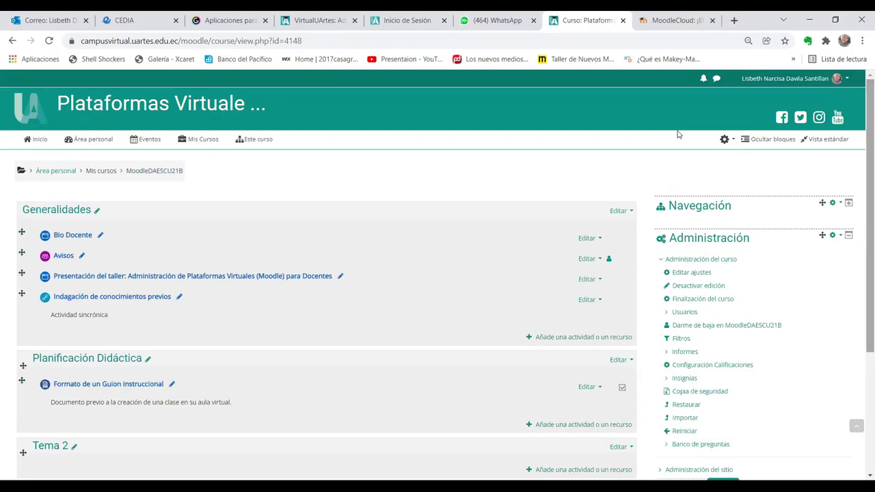
{"action": "left_click", "coordinate": [724, 140]}
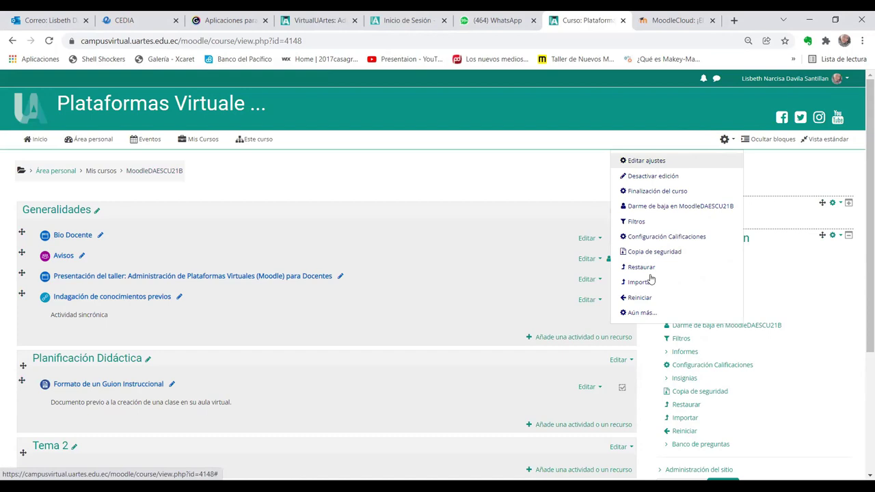
{"action": "left_click", "coordinate": [646, 161]}
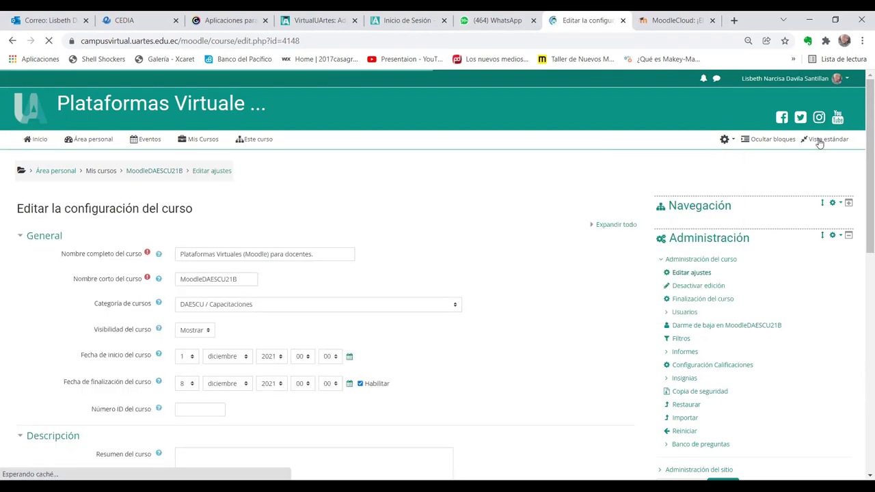
{"action": "left_click_drag", "start_coordinate": [862, 218], "coordinate": [860, 431]}
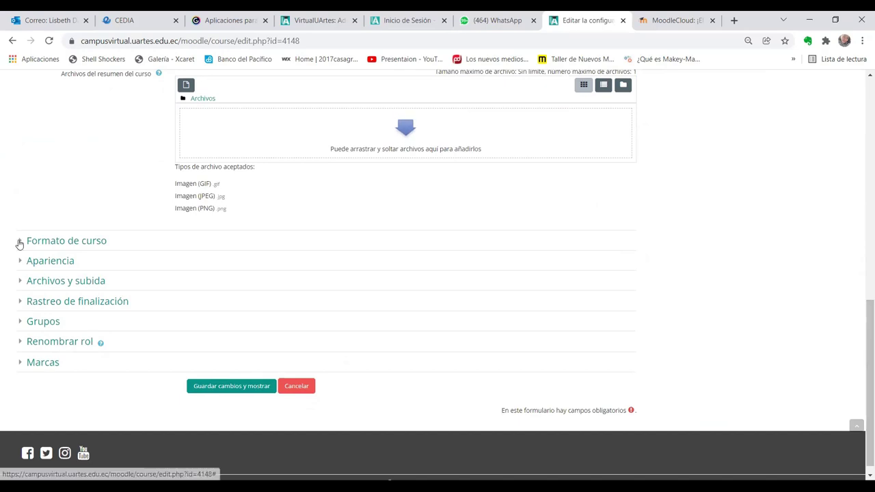
{"action": "left_click", "coordinate": [19, 241]}
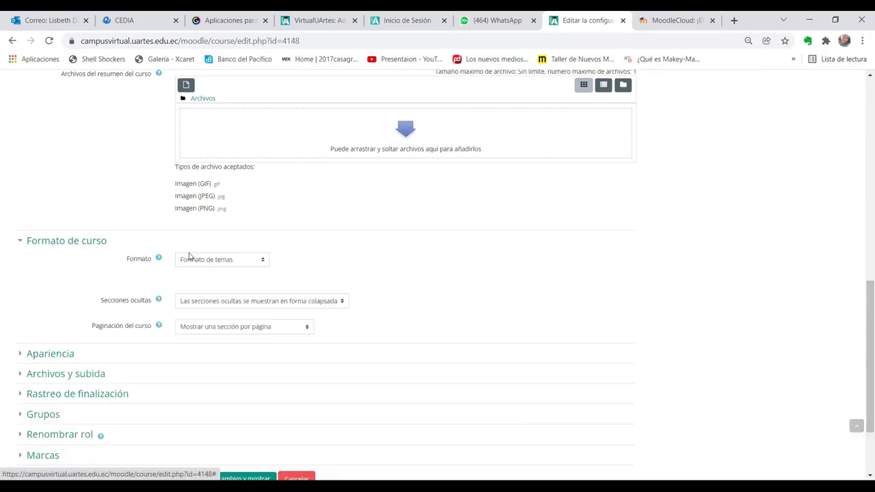
{"action": "left_click", "coordinate": [246, 328]}
{"action": "left_click", "coordinate": [404, 283]}
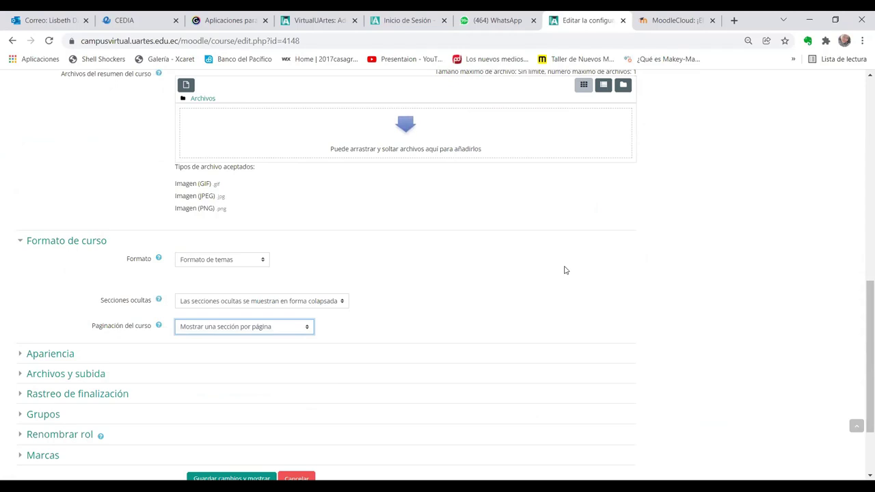
{"action": "left_click_drag", "start_coordinate": [865, 296], "coordinate": [322, 406]}
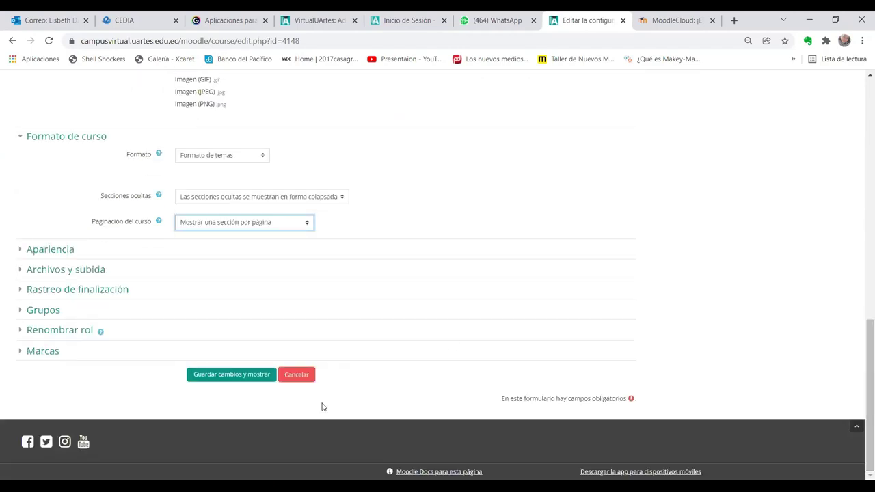
{"action": "left_click", "coordinate": [264, 377]}
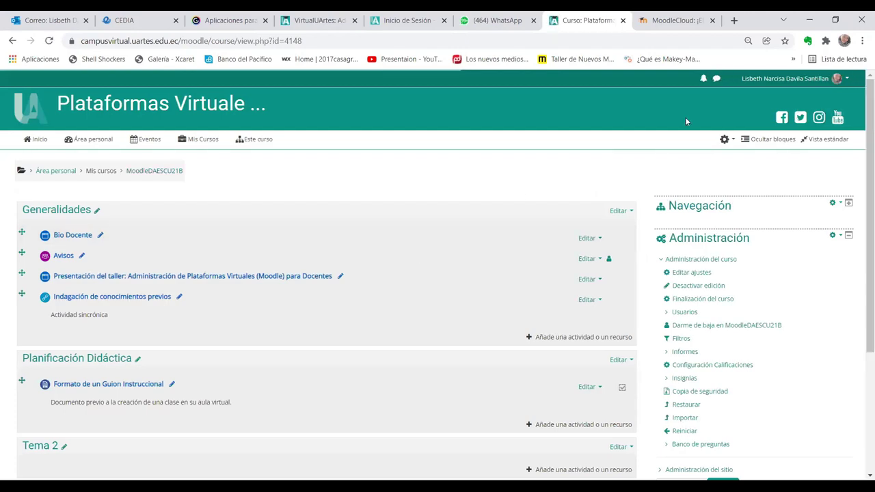
- Turn editing off with Desactivar edición and review the separate section entries
{"action": "left_click", "coordinate": [726, 140]}
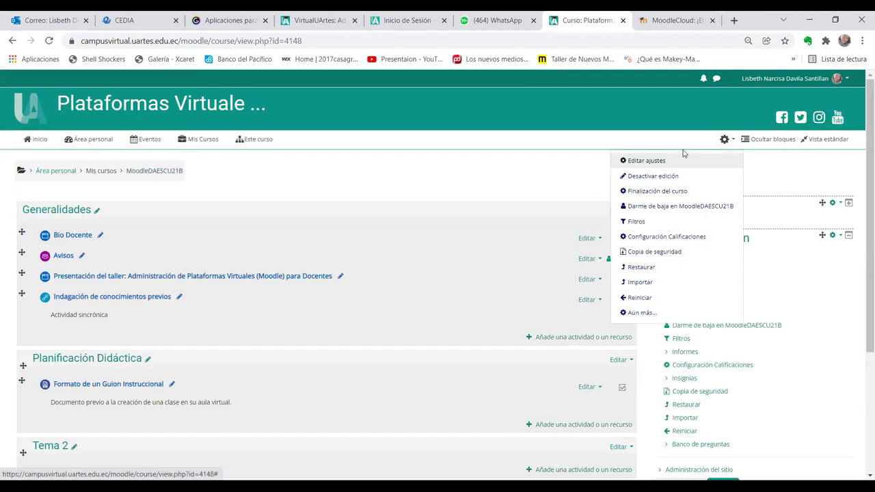
{"action": "left_click", "coordinate": [655, 176]}
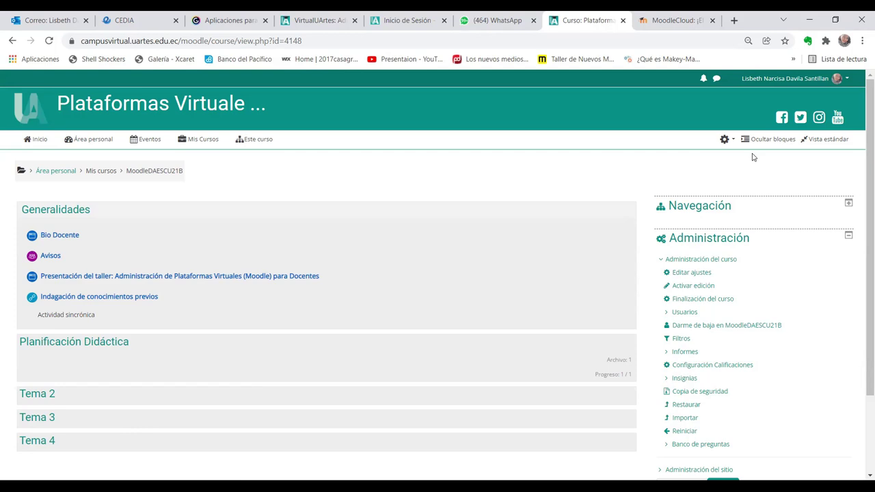
{"action": "left_click_drag", "start_coordinate": [861, 193], "coordinate": [861, 274]}
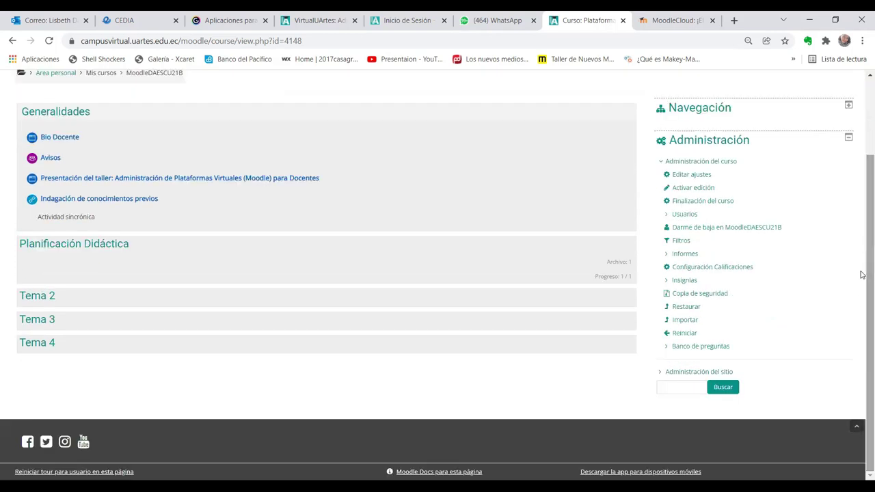
{"action": "left_click_drag", "start_coordinate": [862, 287], "coordinate": [861, 232]}
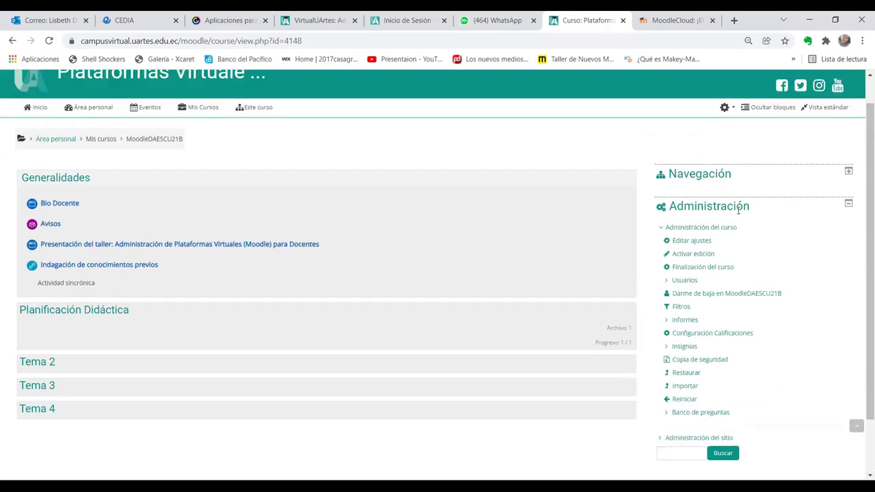
{"action": "left_click", "coordinate": [723, 110]}
- Set Paginación del curso back to 'Mostrar todas las secciones en una página' and save
{"action": "left_click", "coordinate": [672, 129]}
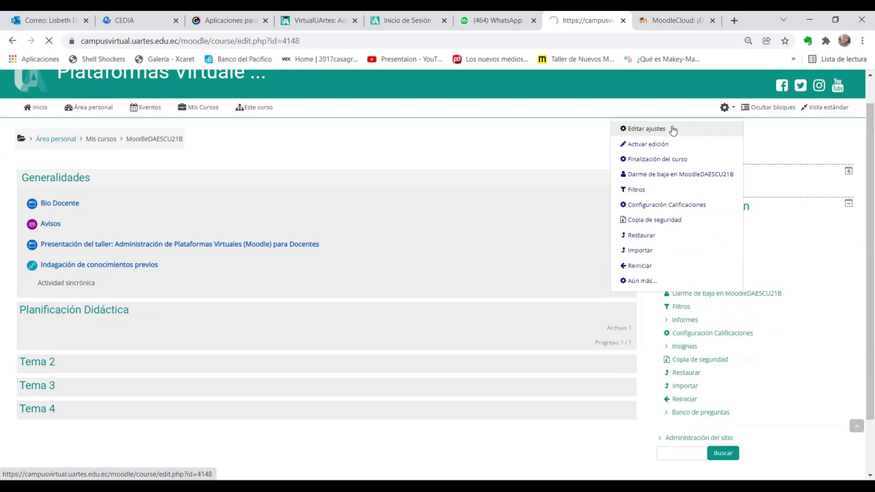
{"action": "left_click_drag", "start_coordinate": [863, 205], "coordinate": [862, 437]}
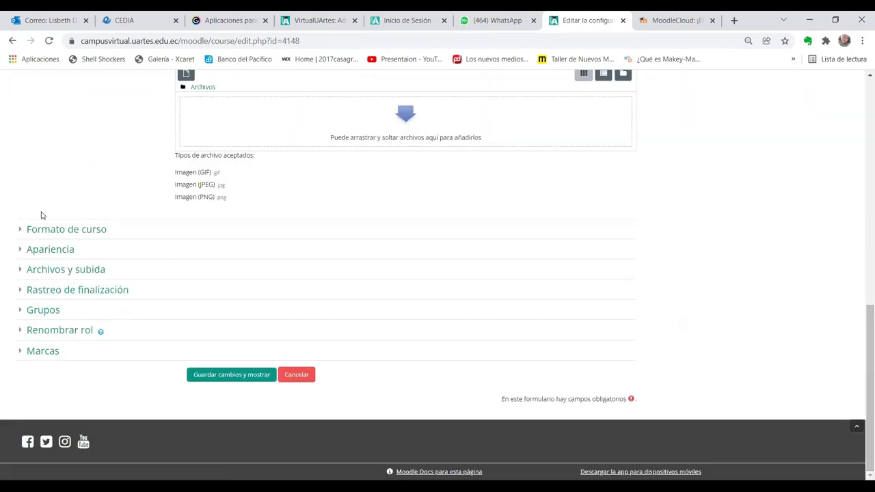
{"action": "left_click", "coordinate": [36, 233]}
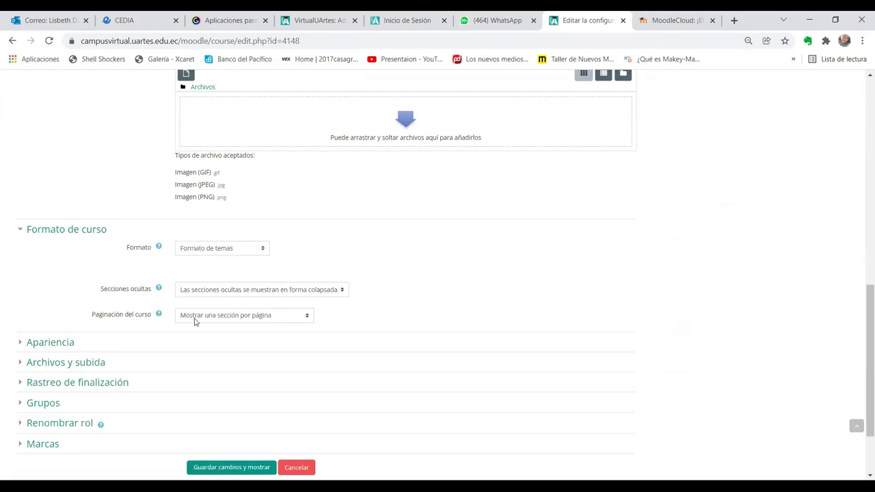
{"action": "left_click", "coordinate": [196, 317]}
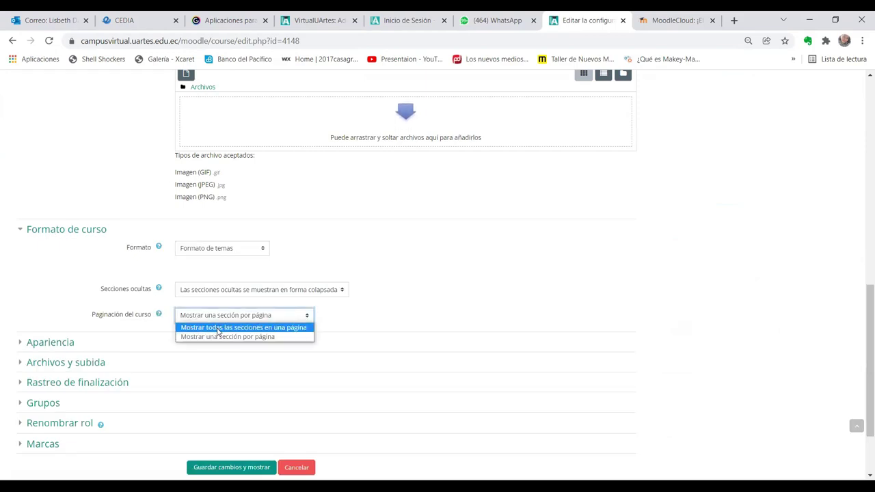
{"action": "left_click", "coordinate": [217, 328]}
{"action": "left_click", "coordinate": [237, 469]}
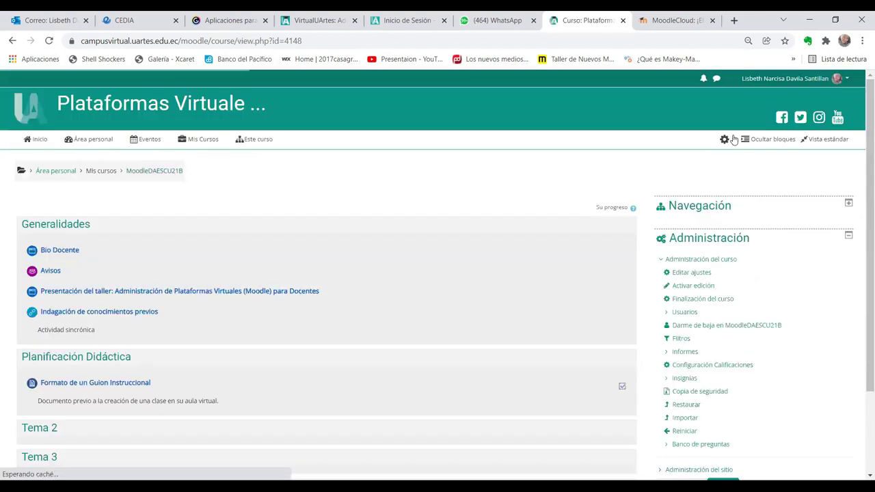
- Turn editing back on with Activar edición and open Tema 2's editing options
{"action": "left_click", "coordinate": [725, 140]}
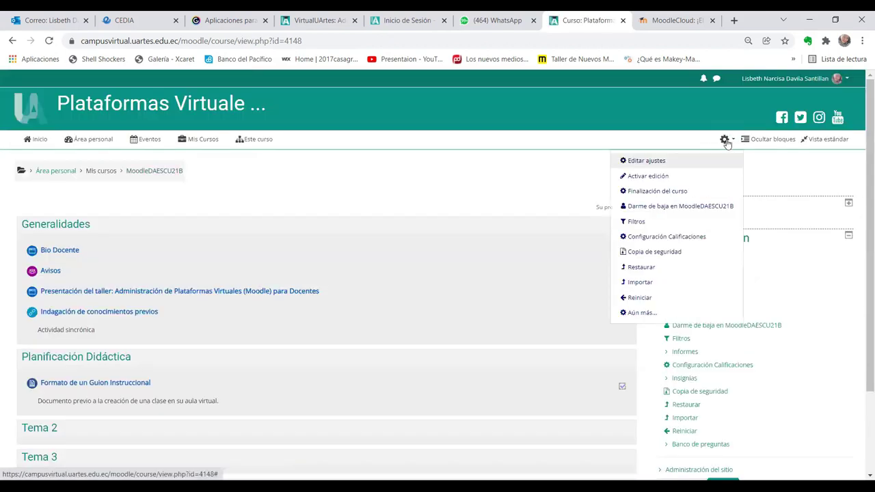
{"action": "left_click", "coordinate": [646, 177]}
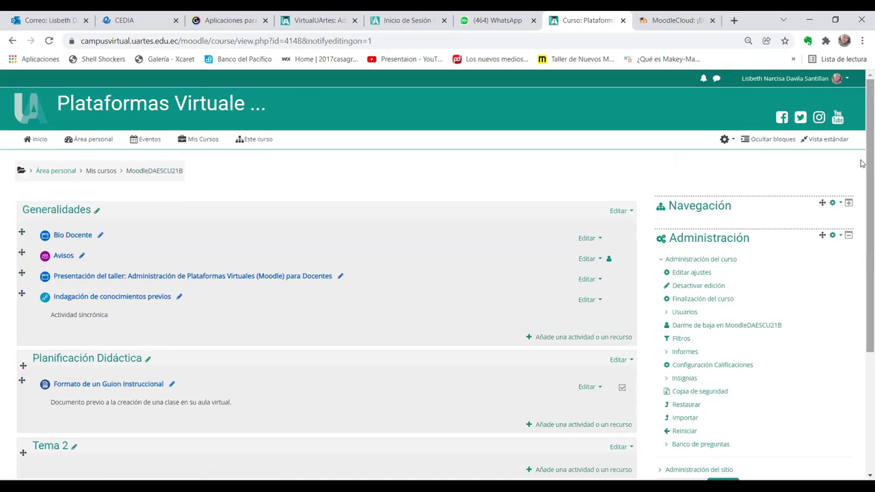
{"action": "scroll", "coordinate": [861, 232], "scroll_direction": "down", "scroll_amount": 2}
{"action": "scroll", "coordinate": [861, 232], "scroll_direction": "down", "scroll_amount": 1}
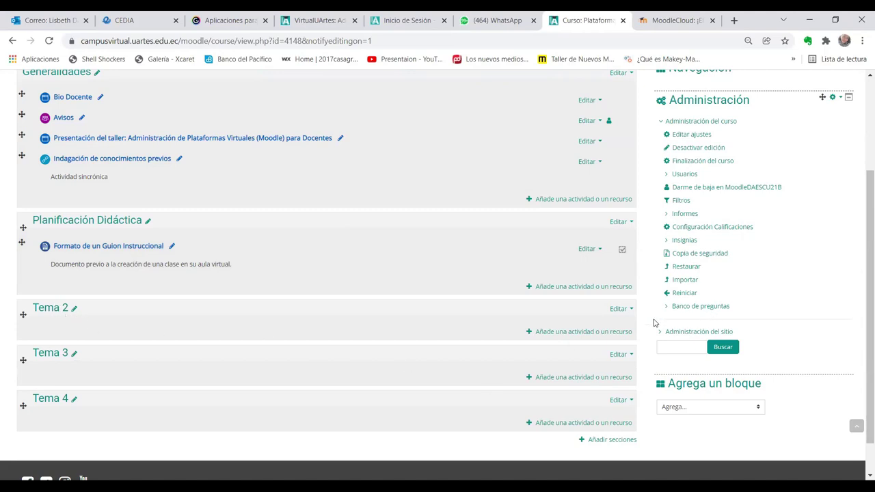
{"action": "scroll", "coordinate": [862, 298], "scroll_direction": "down", "scroll_amount": 1}
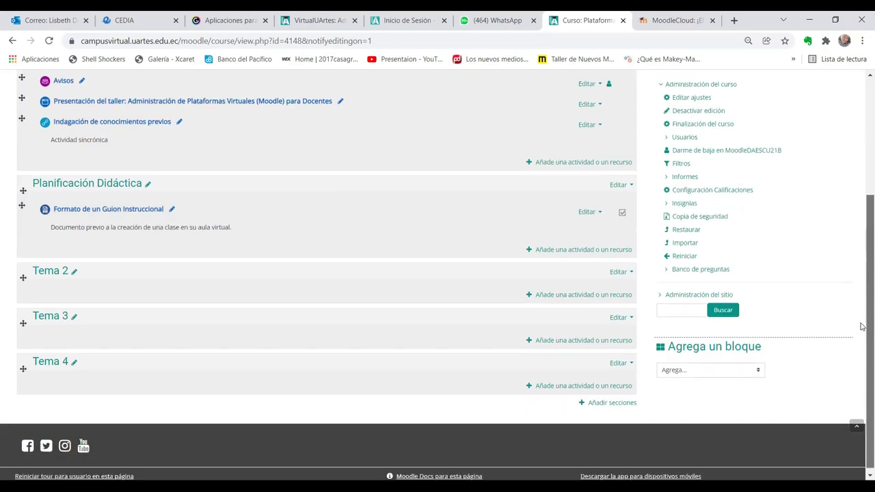
{"action": "left_click", "coordinate": [621, 268]}
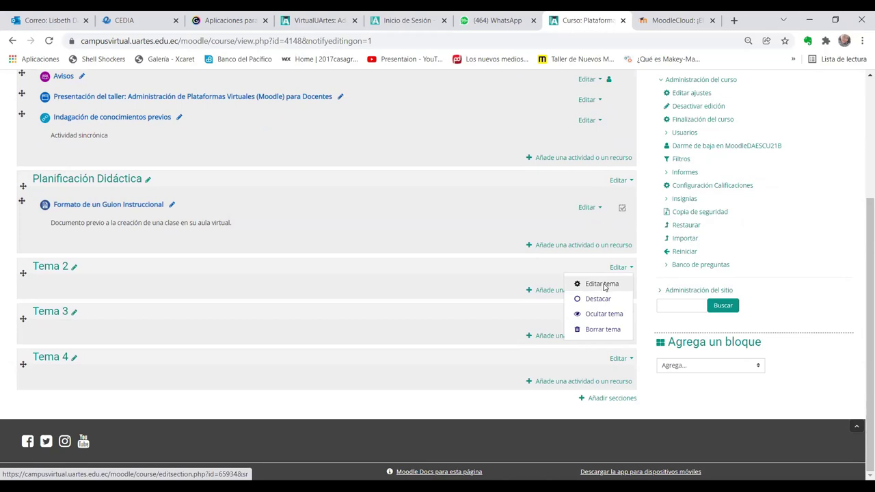
{"action": "left_click", "coordinate": [603, 284]}
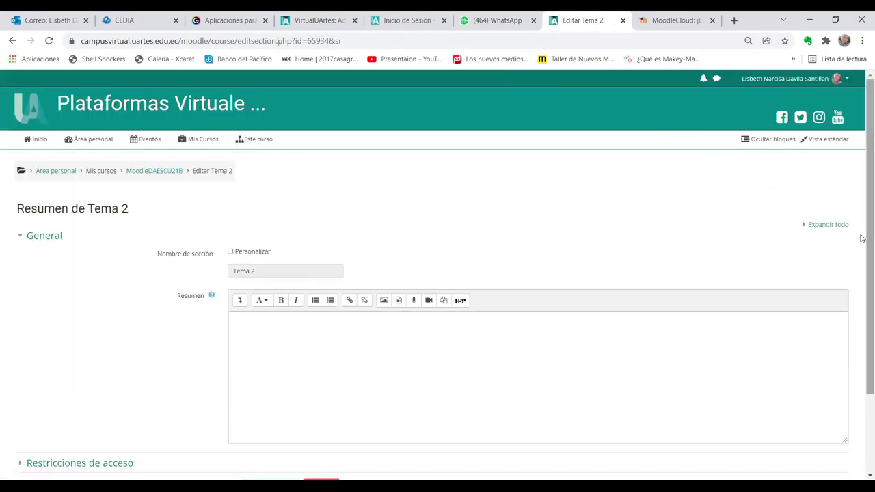
{"action": "scroll", "coordinate": [862, 289], "scroll_direction": "down", "scroll_amount": 1}
{"action": "scroll", "coordinate": [862, 289], "scroll_direction": "down", "scroll_amount": 1}
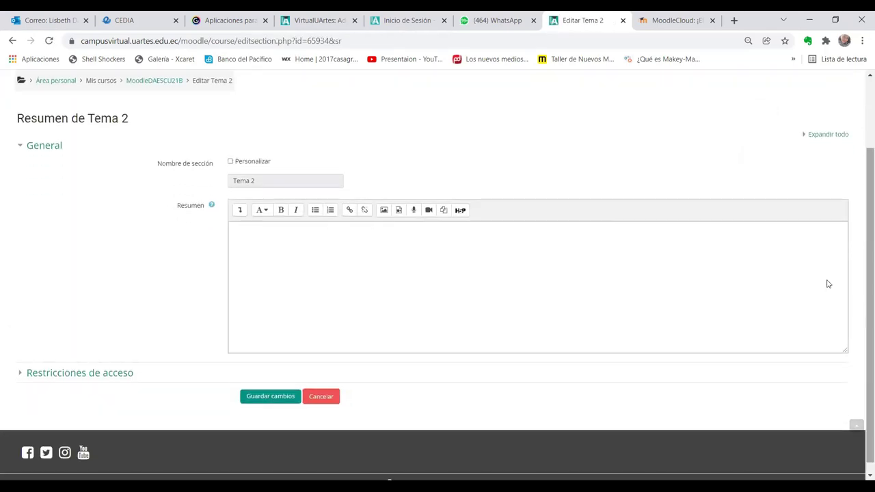
{"action": "left_click", "coordinate": [231, 162]}
{"action": "left_click", "coordinate": [242, 183]}
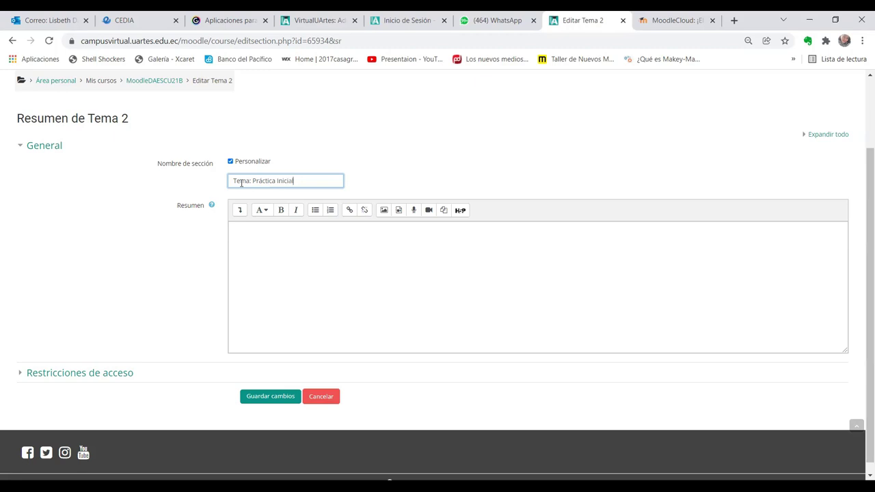
{"action": "key", "text": "Return"}
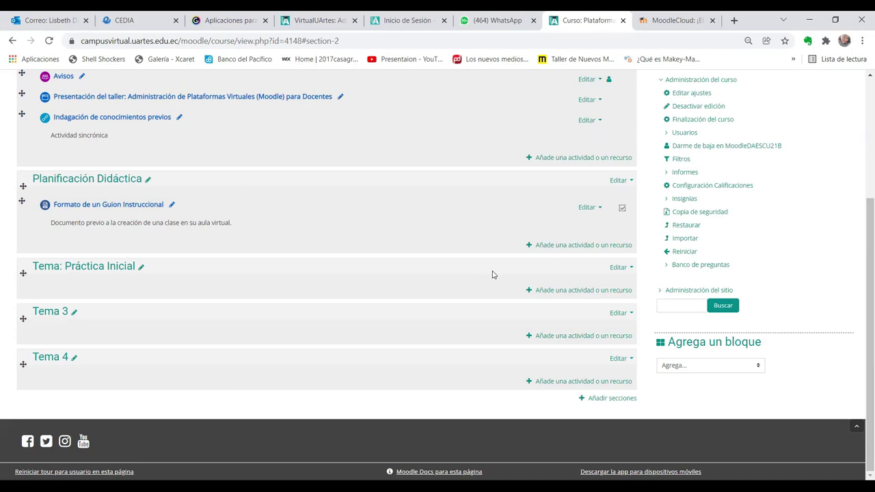
- Open the activity chooser under Tema: Práctica Inicial and scroll through Foro, Tarea, Wiki
{"action": "left_click", "coordinate": [585, 291]}
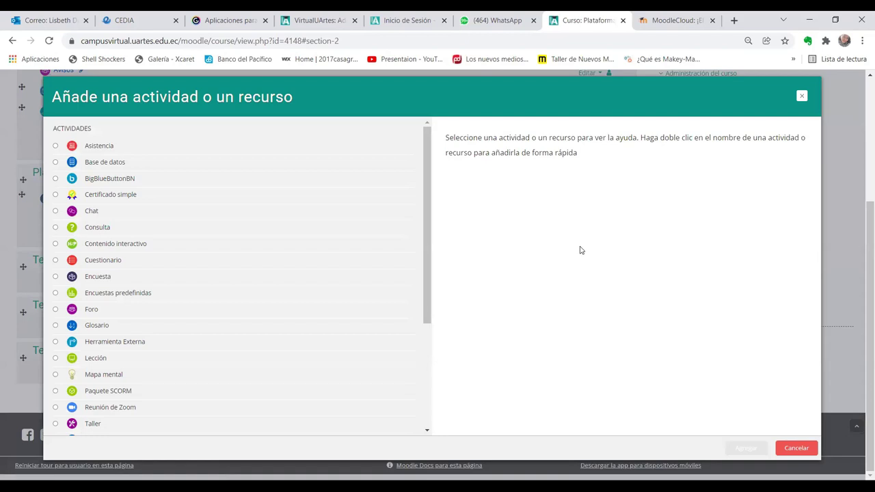
{"action": "left_click_drag", "start_coordinate": [428, 160], "coordinate": [433, 139]}
{"action": "left_click_drag", "start_coordinate": [429, 180], "coordinate": [451, 164]}
{"action": "left_click_drag", "start_coordinate": [429, 221], "coordinate": [441, 187]}
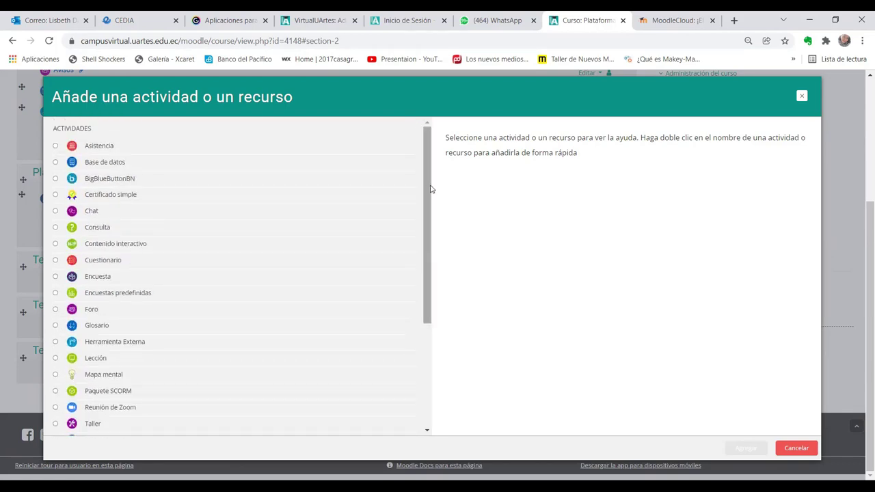
{"action": "left_click_drag", "start_coordinate": [431, 191], "coordinate": [436, 203]}
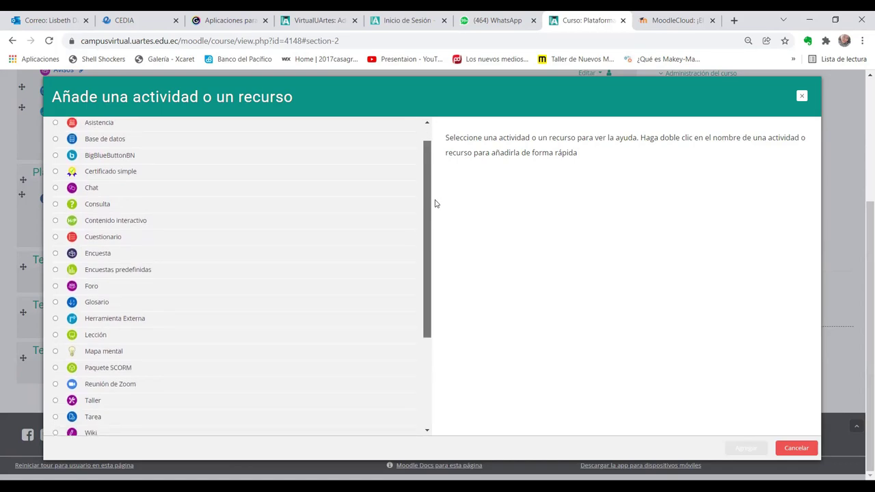
{"action": "left_click_drag", "start_coordinate": [436, 204], "coordinate": [435, 234]}
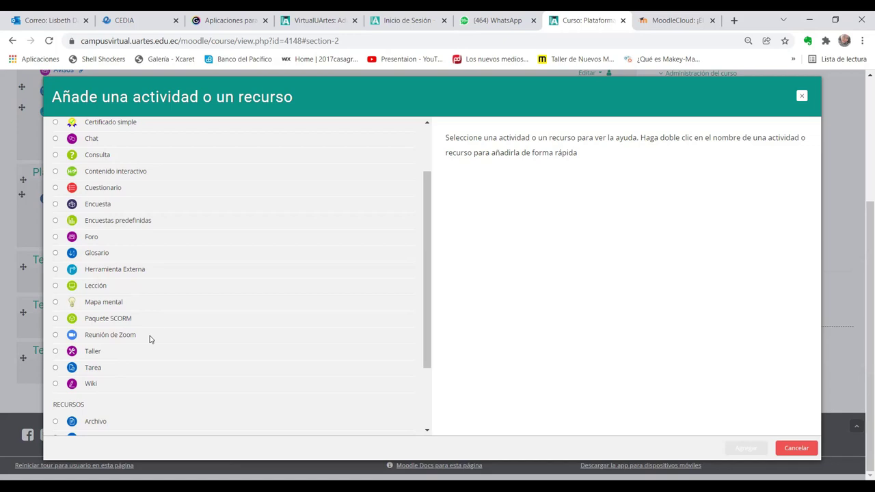
- Read the Cuestionario description in the chooser, then select Foro
{"action": "left_click", "coordinate": [102, 191]}
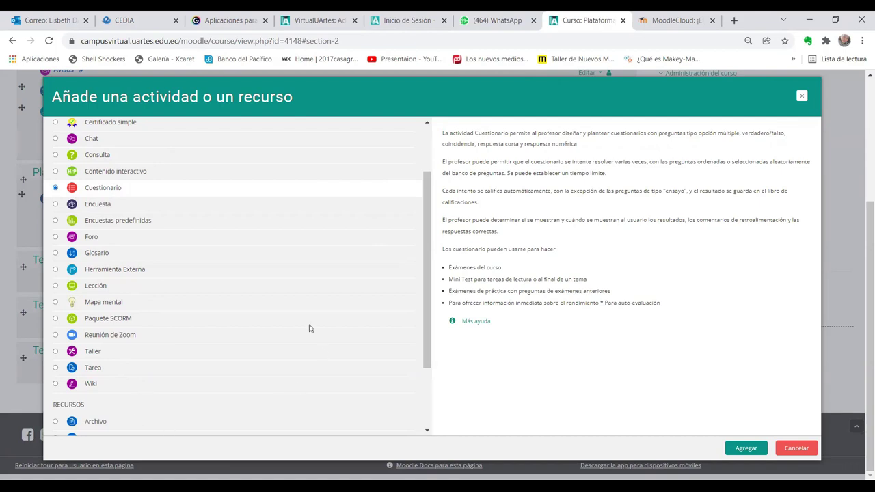
{"action": "left_click_drag", "start_coordinate": [427, 253], "coordinate": [438, 224]}
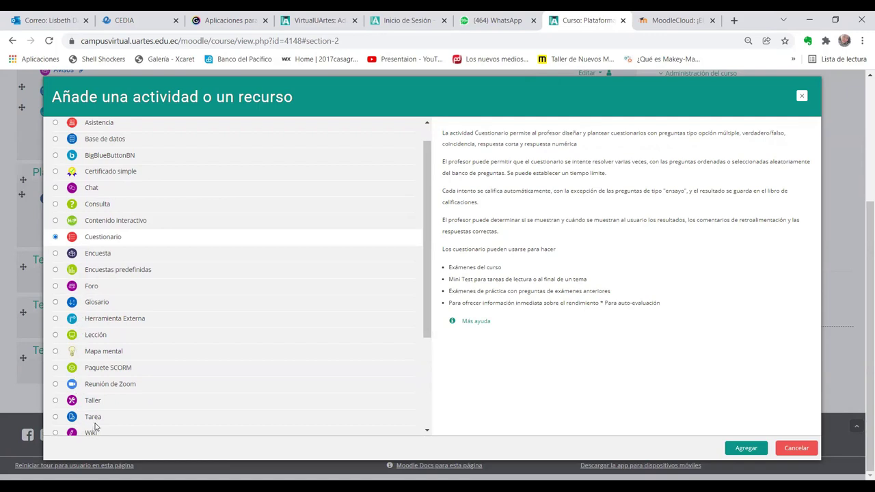
{"action": "left_click_drag", "start_coordinate": [423, 276], "coordinate": [445, 409]}
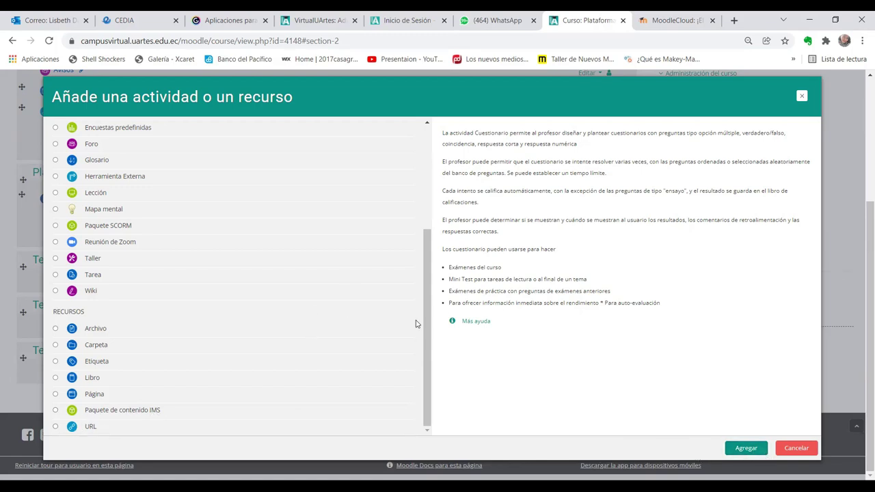
{"action": "scroll", "coordinate": [425, 330], "scroll_direction": "up", "scroll_amount": 3}
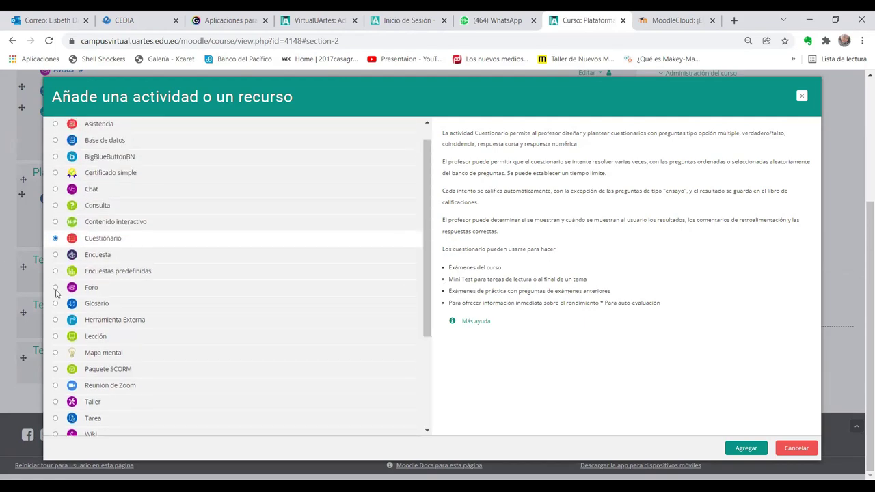
{"action": "left_click", "coordinate": [55, 287]}
- Add the forum to the section and name it 'Prueba 1'
{"action": "left_click", "coordinate": [750, 454]}
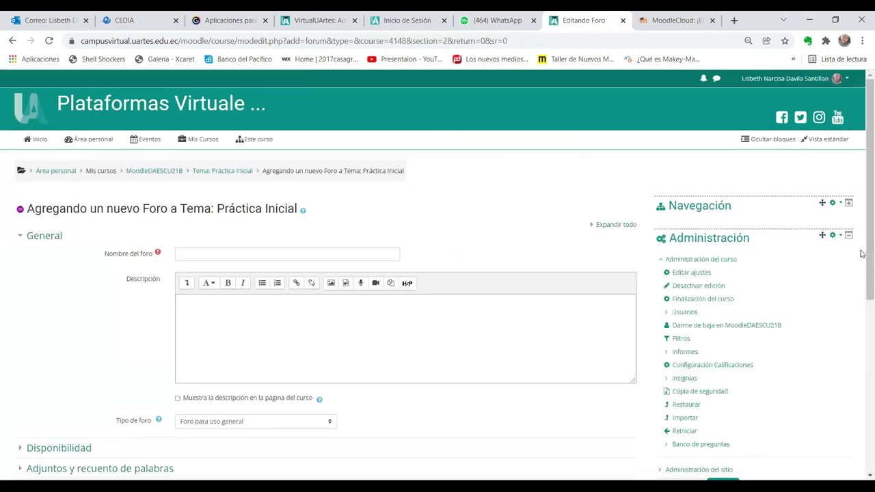
{"action": "mouse_move", "coordinate": [862, 192]}
{"action": "left_mouse_down"}
{"action": "mouse_move", "coordinate": [862, 250]}
{"action": "mouse_move", "coordinate": [861, 202]}
{"action": "left_mouse_up"}
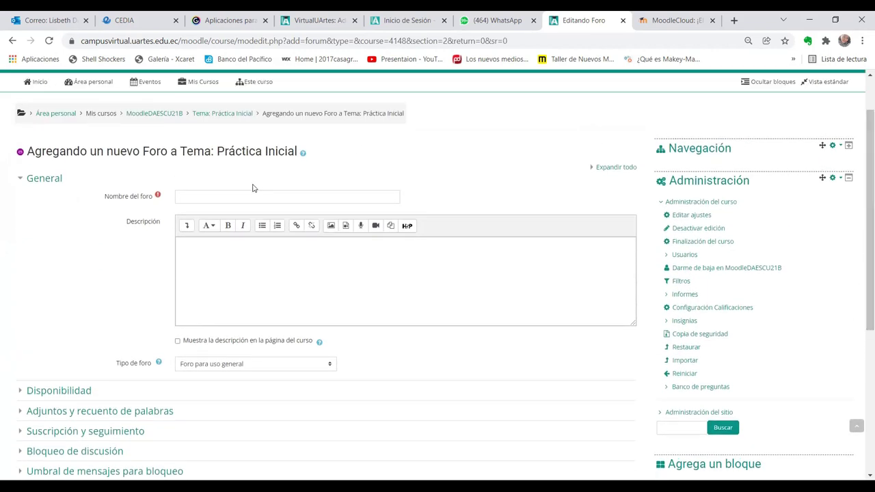
{"action": "left_click", "coordinate": [188, 199]}
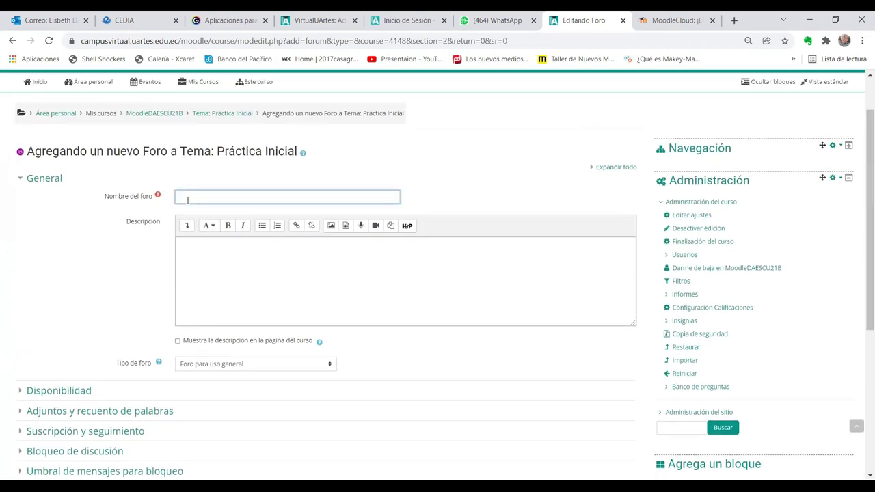
{"action": "type", "text": "Prueba 1"}
- Enter the description 'Este es un foro de práctica.' and show it on the course page
{"action": "left_click", "coordinate": [192, 264]}
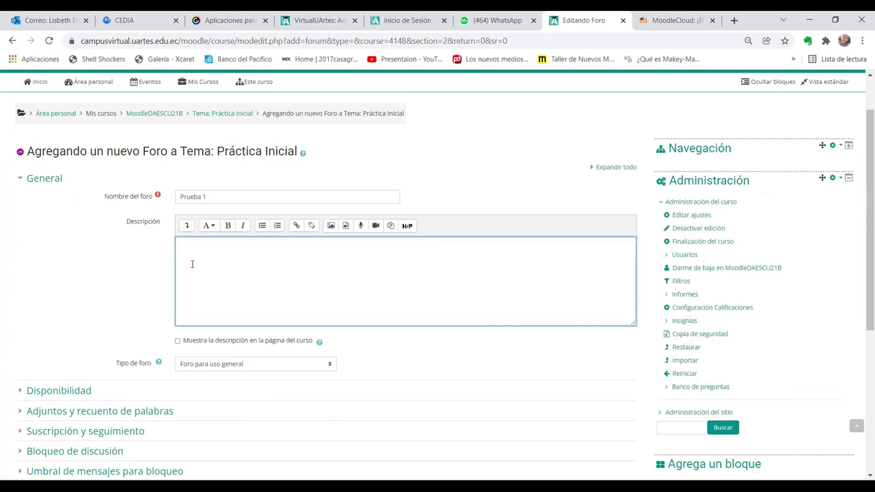
{"action": "type", "text": "este esun foro de práctica."}
{"action": "scroll", "coordinate": [862, 188], "scroll_direction": "down", "scroll_amount": 1}
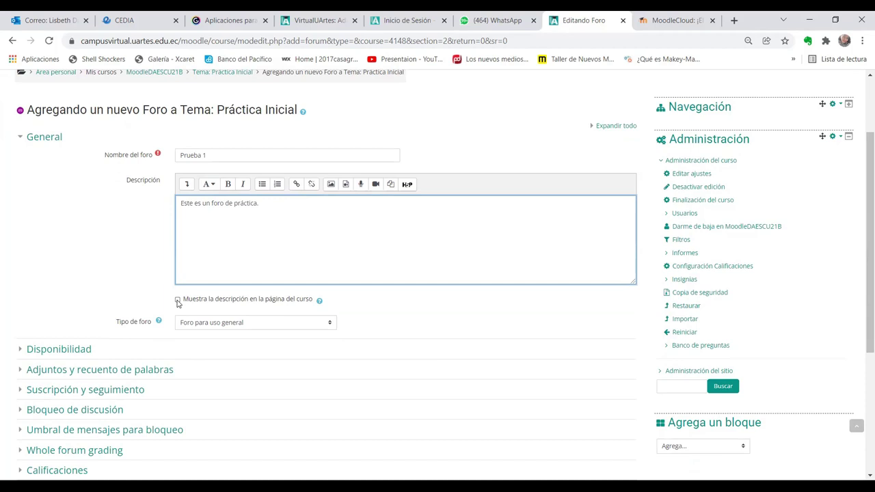
{"action": "left_click", "coordinate": [177, 301]}
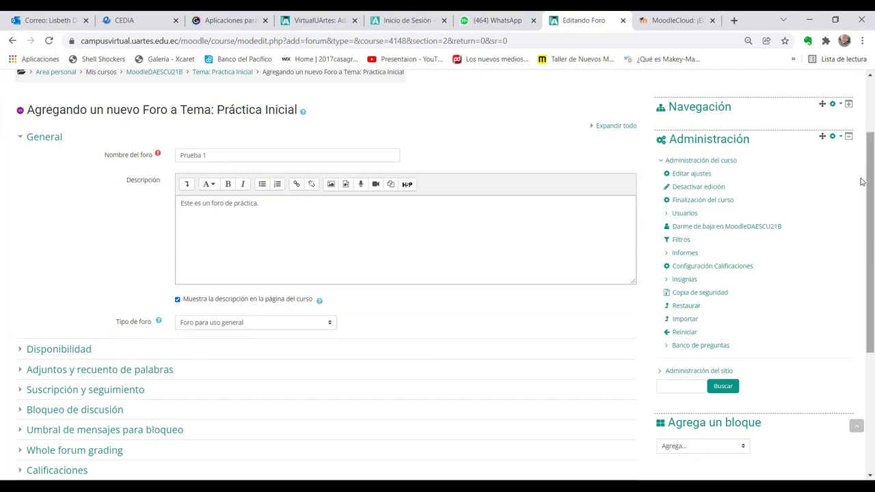
{"action": "scroll", "coordinate": [861, 205], "scroll_direction": "down", "scroll_amount": 3}
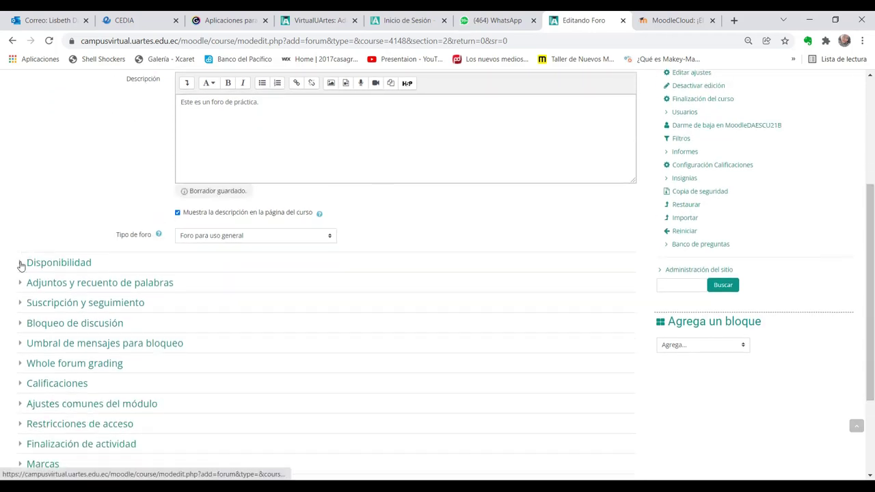
- Expand Disponibilidad to reveal the due and cut-off date options, leaving both unenabled
{"action": "left_click", "coordinate": [21, 262]}
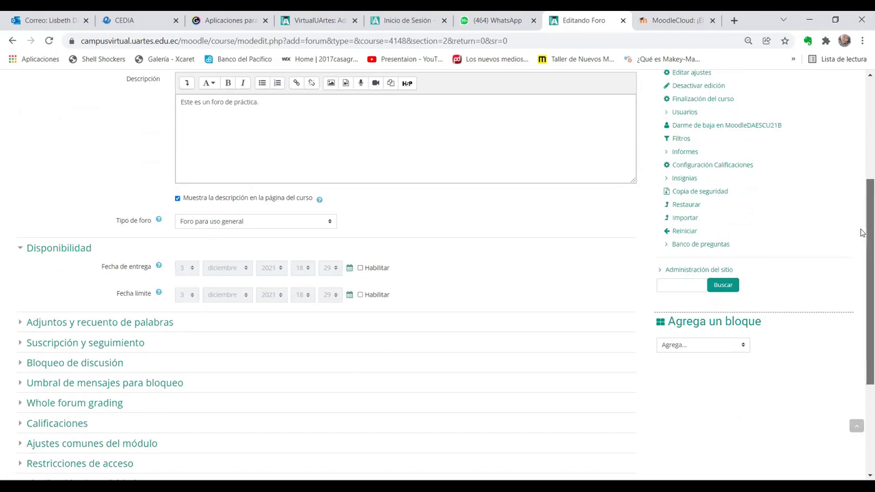
{"action": "scroll", "coordinate": [861, 230], "scroll_direction": "down", "scroll_amount": 2}
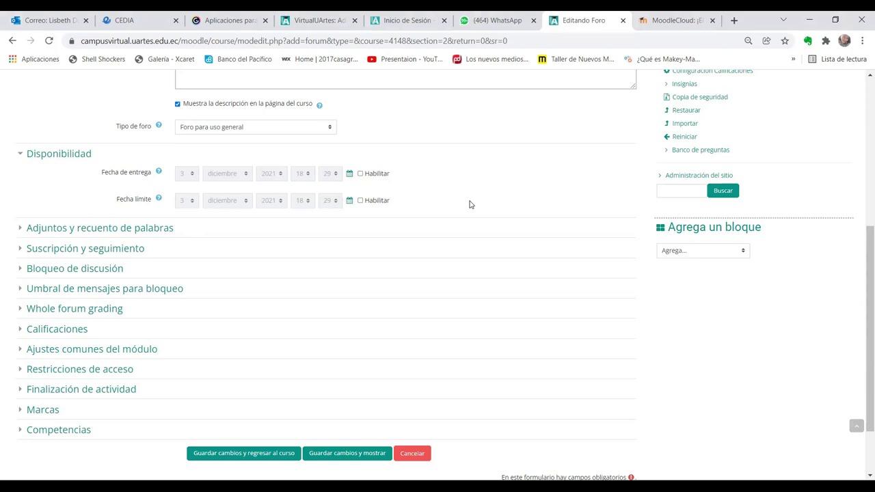
{"action": "scroll", "coordinate": [861, 294], "scroll_direction": "down", "scroll_amount": 2}
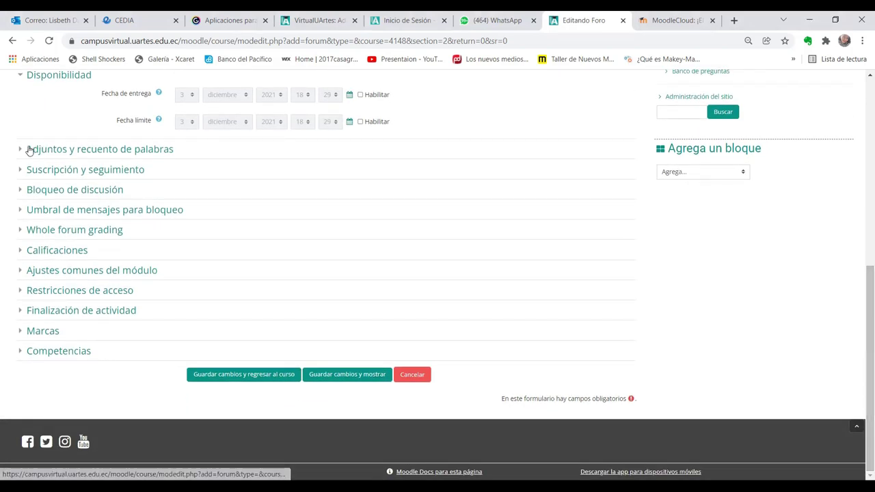
- Under Adjuntos y recuento de palabras, keep the course upload limit and allow at most 3 attachments
{"action": "left_click", "coordinate": [30, 149]}
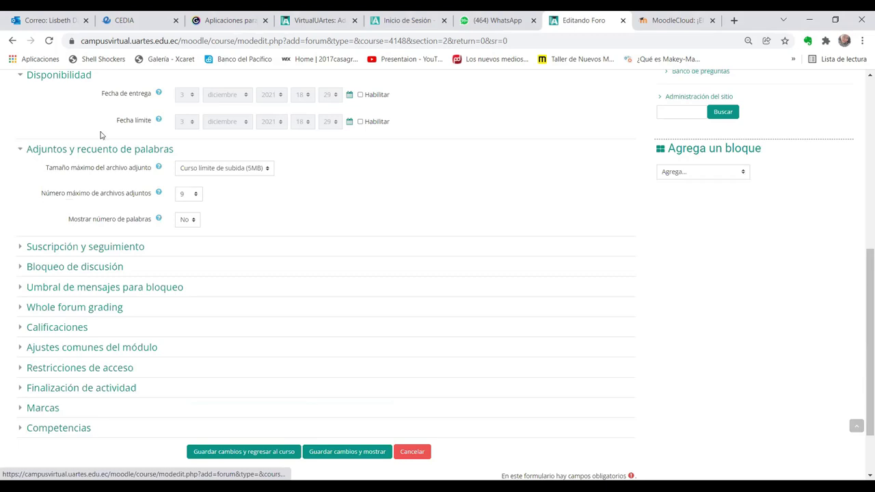
{"action": "left_click", "coordinate": [231, 172]}
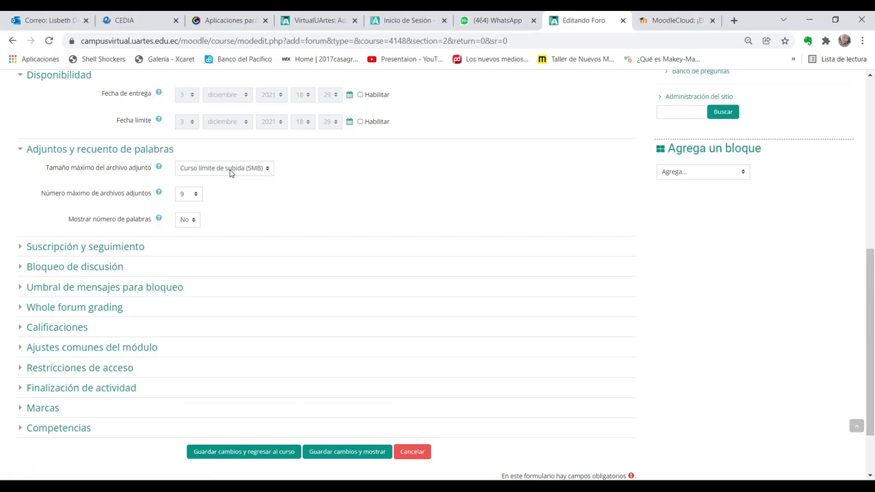
{"action": "left_click", "coordinate": [230, 174]}
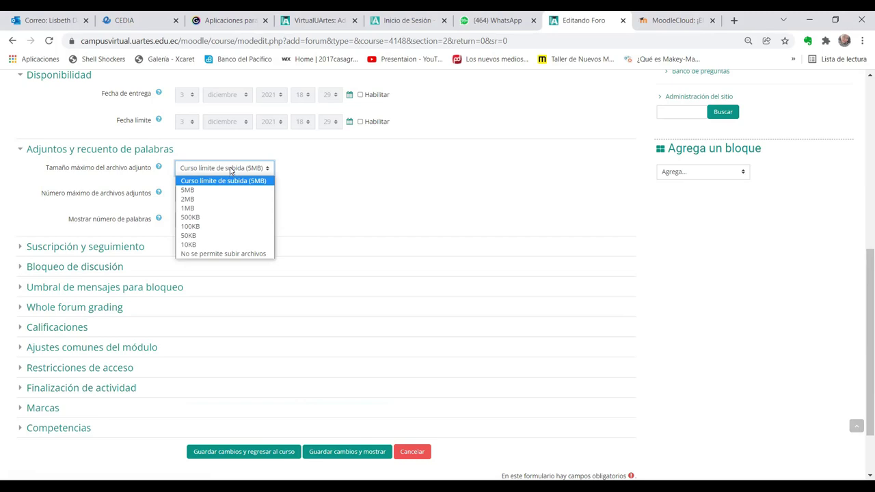
{"action": "left_click", "coordinate": [233, 180]}
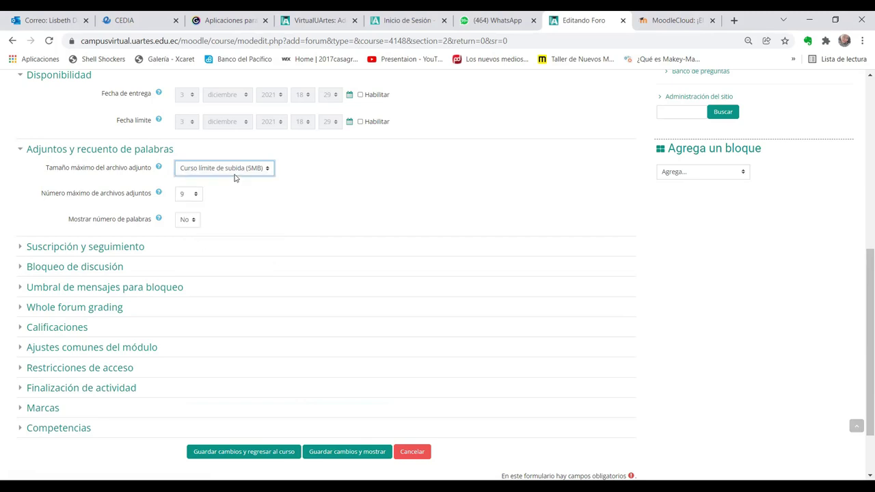
{"action": "left_click", "coordinate": [192, 195]}
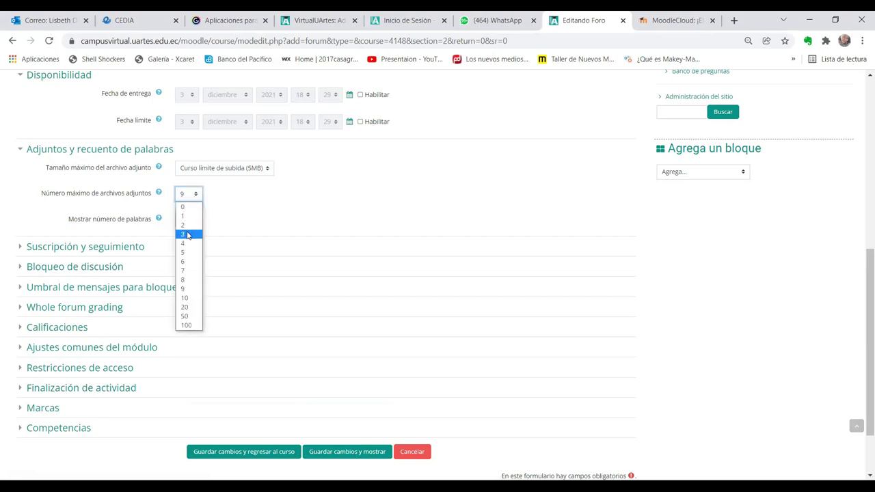
{"action": "left_click", "coordinate": [188, 235]}
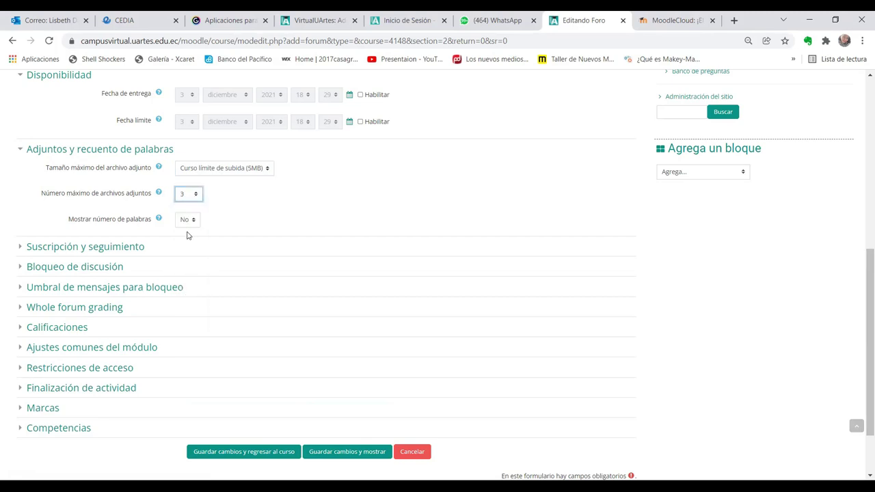
{"action": "left_click", "coordinate": [25, 153]}
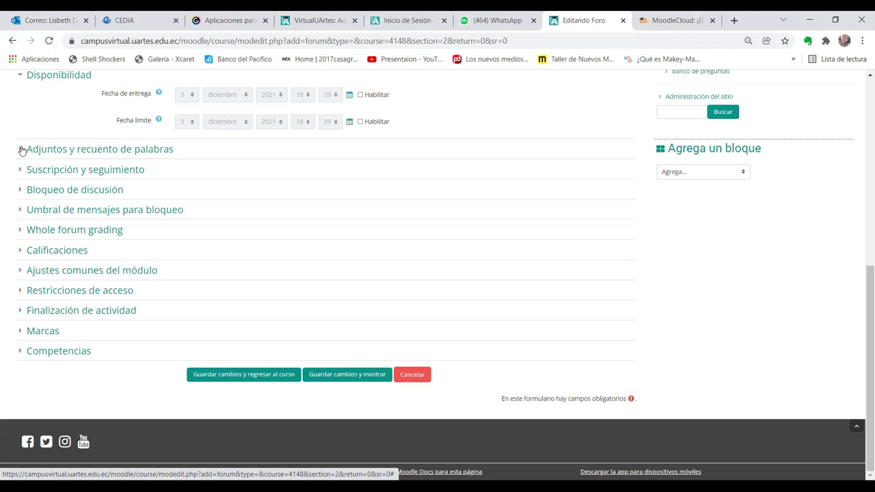
{"action": "left_click", "coordinate": [22, 150]}
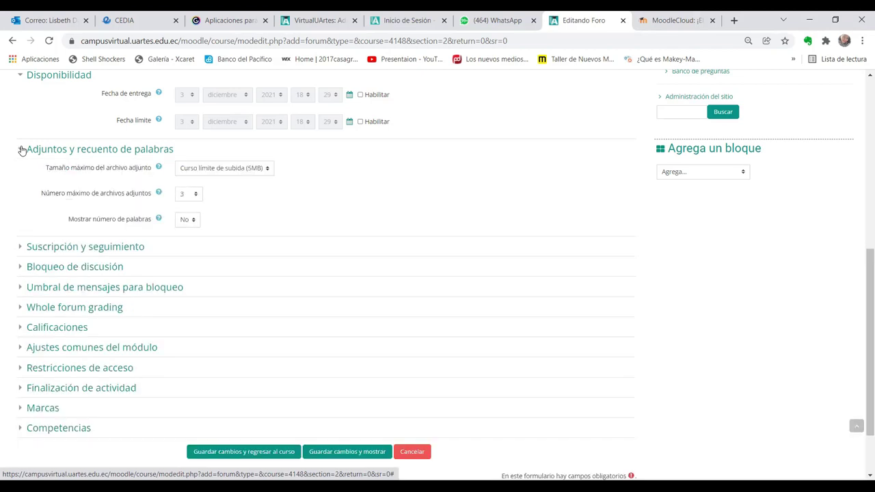
{"action": "left_click", "coordinate": [22, 151]}
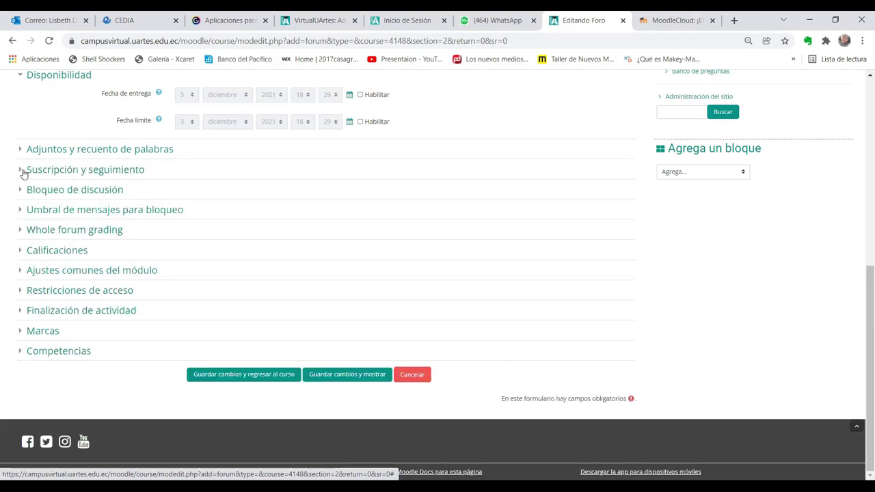
- Keep the forum's subscription mode optional in Suscripción y seguimiento, then collapse that section
{"action": "left_click", "coordinate": [22, 172]}
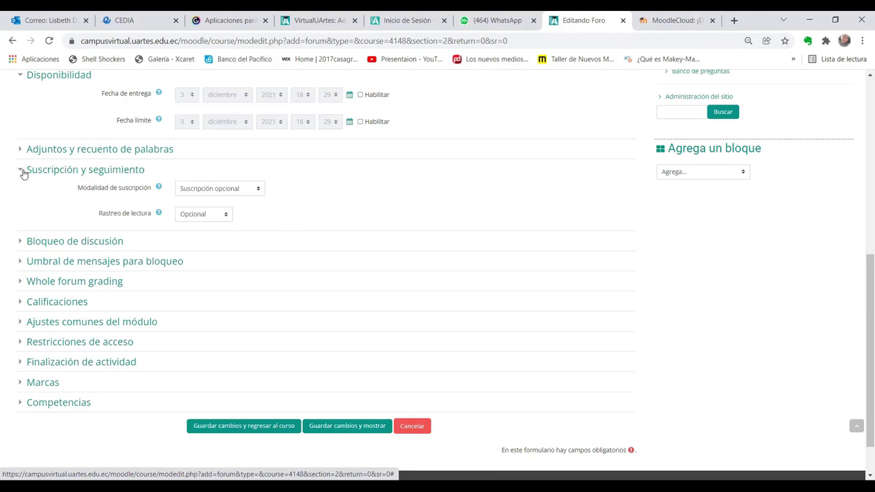
{"action": "left_click", "coordinate": [232, 191]}
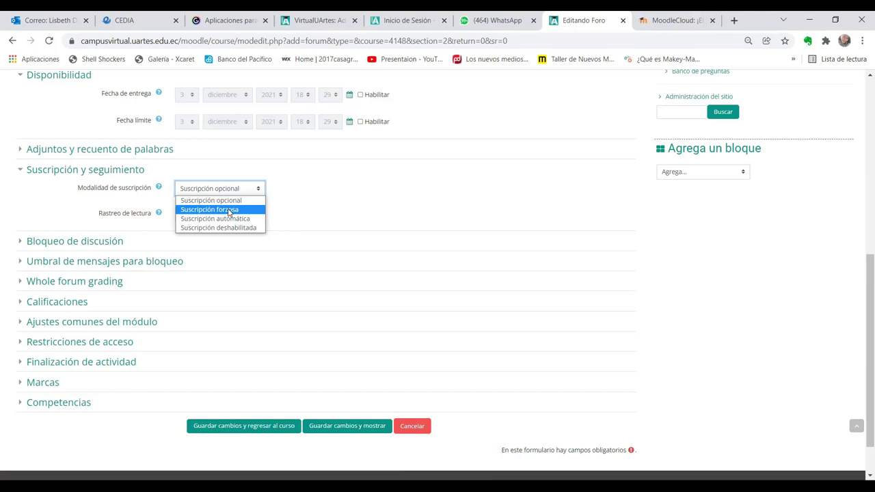
{"action": "left_click", "coordinate": [211, 202]}
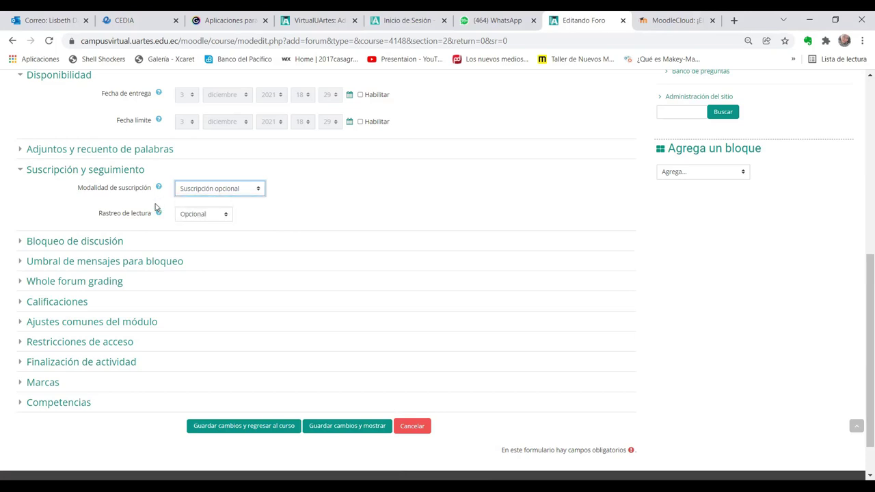
{"action": "left_click", "coordinate": [22, 171]}
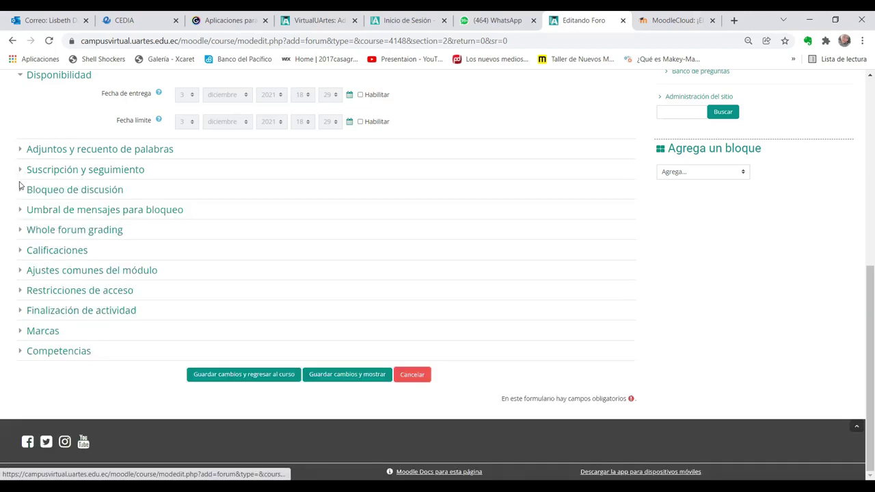
- Check the Bloqueo de discusión and Umbral de mensajes para bloqueo sections, leaving them collapsed
{"action": "left_click", "coordinate": [21, 190]}
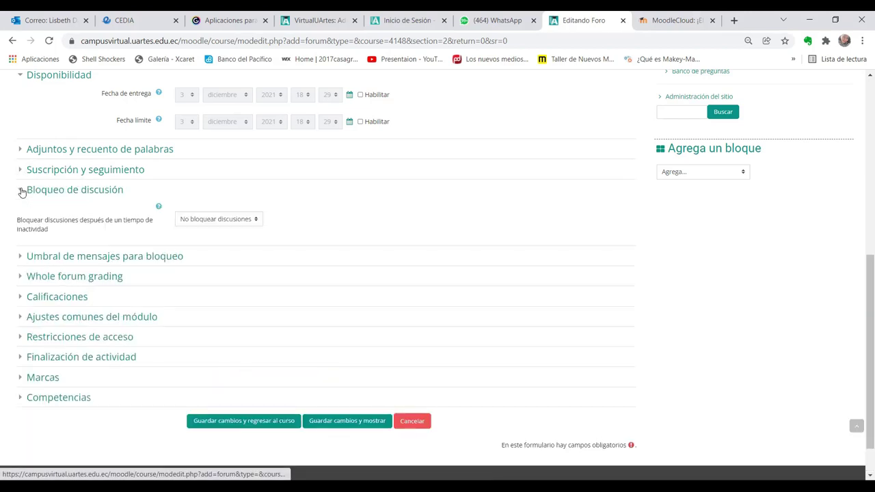
{"action": "left_click", "coordinate": [21, 191]}
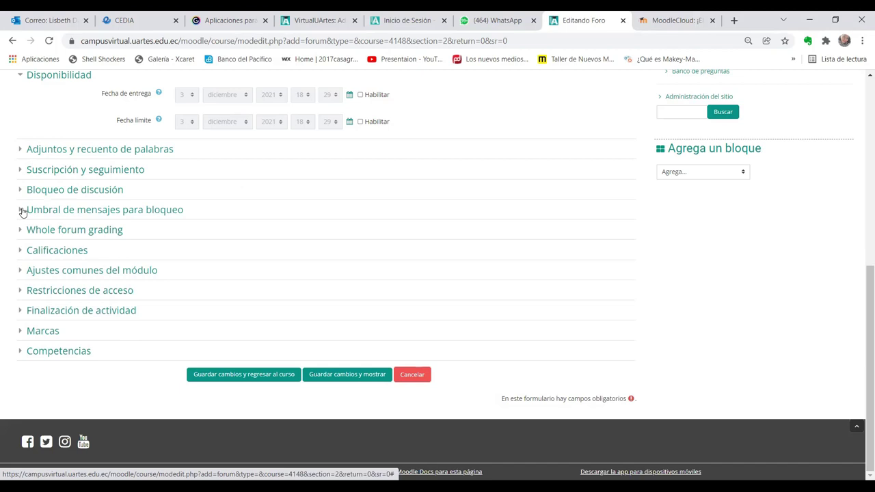
{"action": "left_click", "coordinate": [21, 210]}
{"action": "left_click", "coordinate": [22, 210]}
{"action": "left_click", "coordinate": [21, 231]}
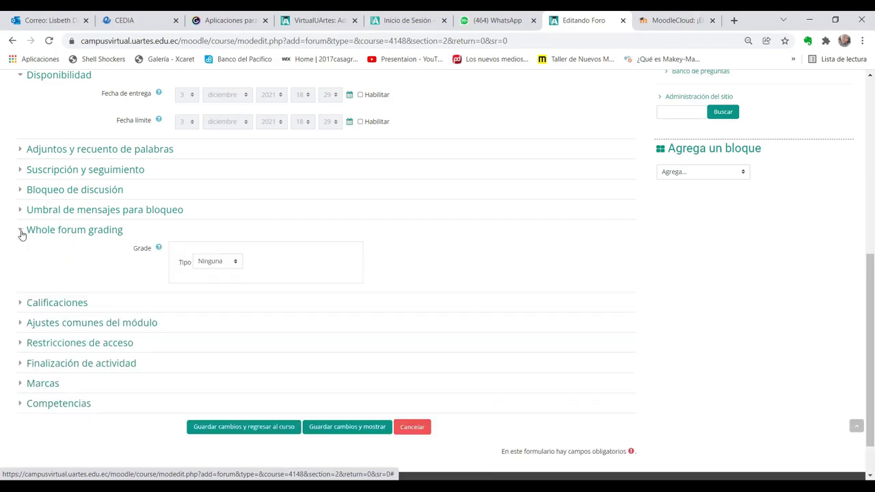
{"action": "left_click", "coordinate": [213, 265]}
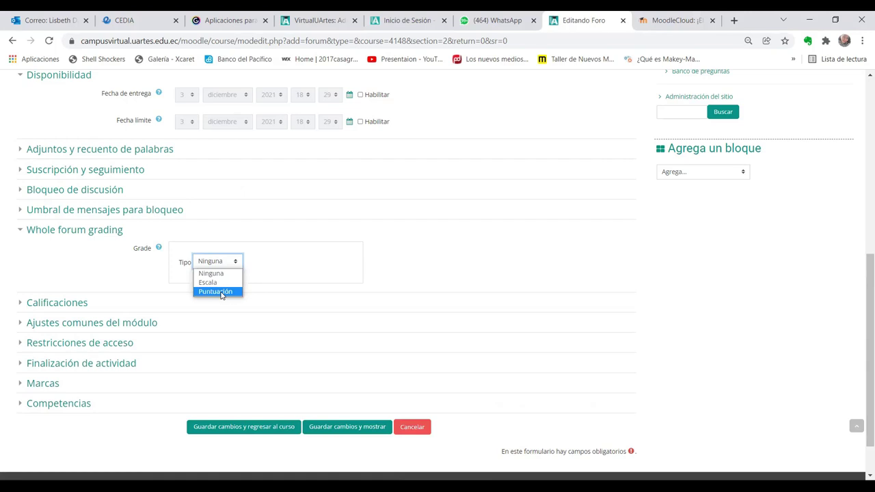
{"action": "left_click", "coordinate": [221, 292]}
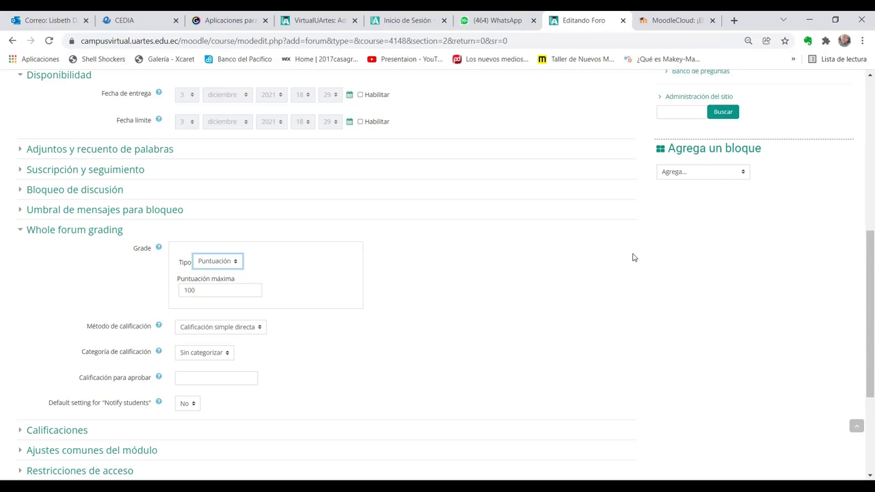
{"action": "left_click", "coordinate": [214, 353]}
{"action": "left_click", "coordinate": [214, 353]}
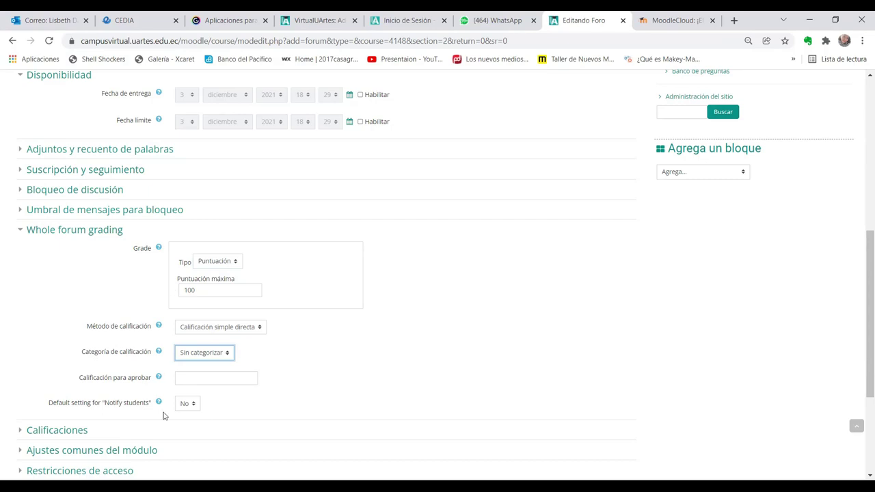
{"action": "left_click", "coordinate": [230, 260]}
{"action": "left_click", "coordinate": [219, 274]}
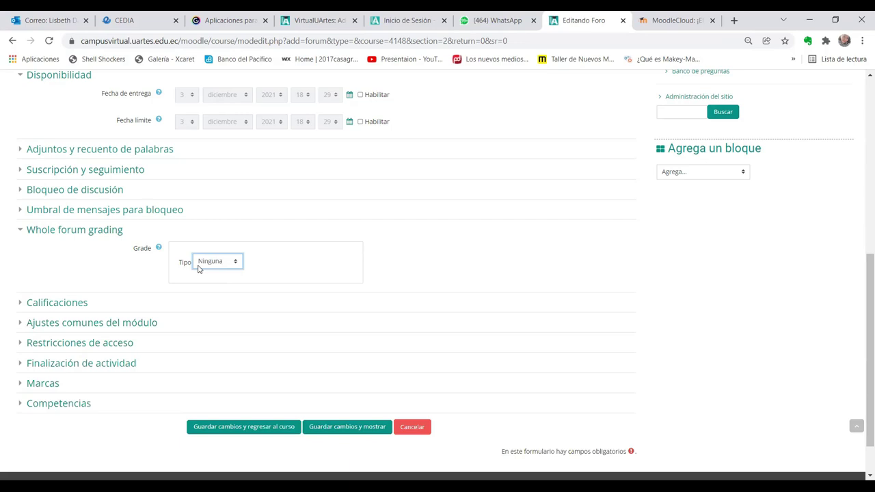
{"action": "left_click", "coordinate": [21, 231]}
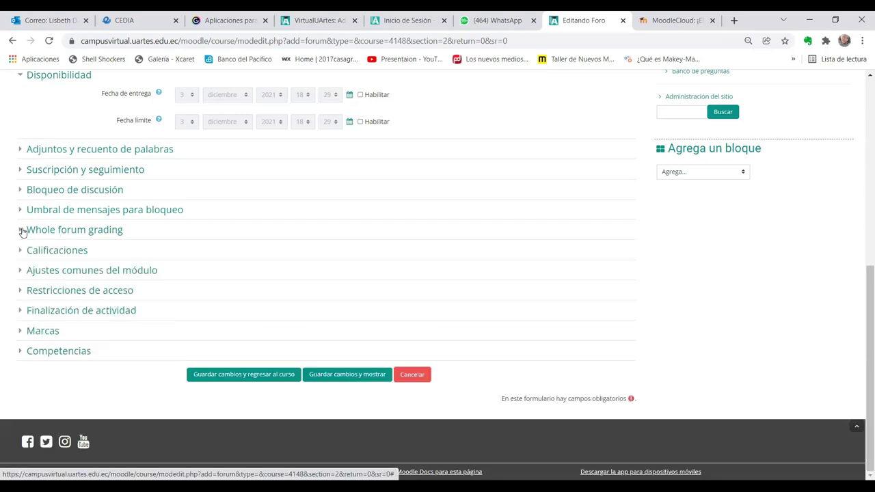
- Expand Calificaciones and review the Tipo de consolidación options, keeping No hay calificaciones
{"action": "left_click", "coordinate": [20, 251]}
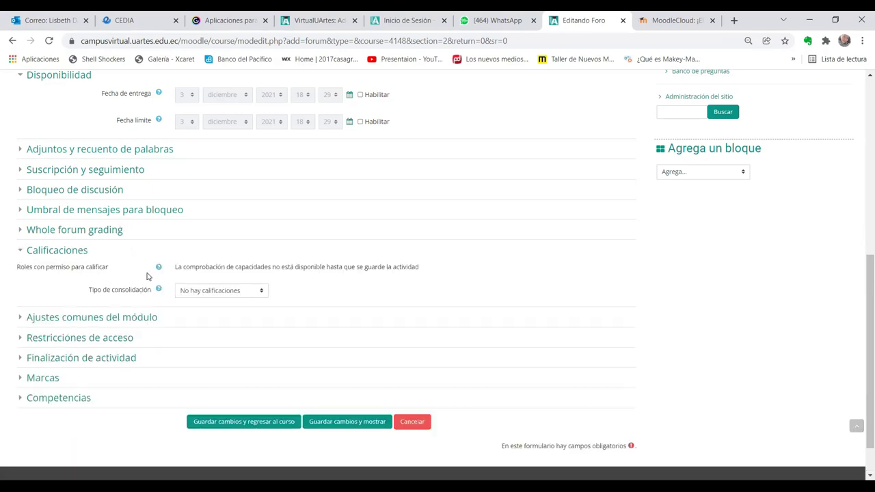
{"action": "left_click", "coordinate": [231, 291]}
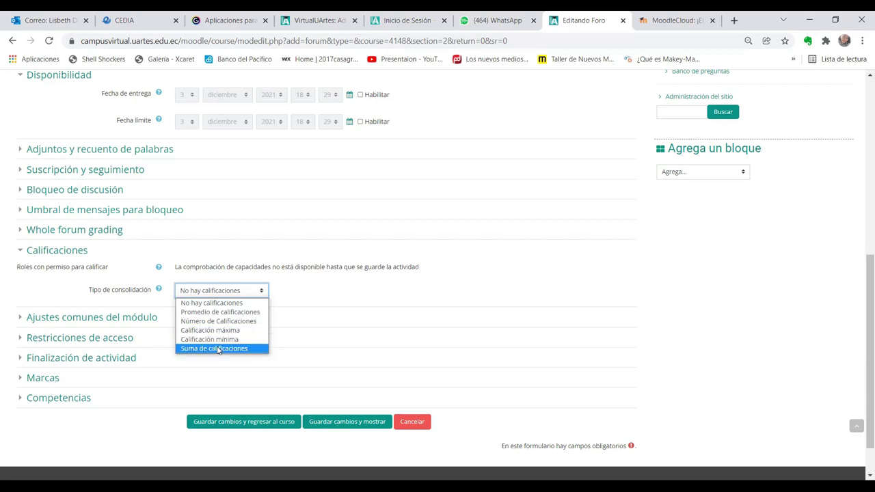
{"action": "left_click", "coordinate": [285, 294]}
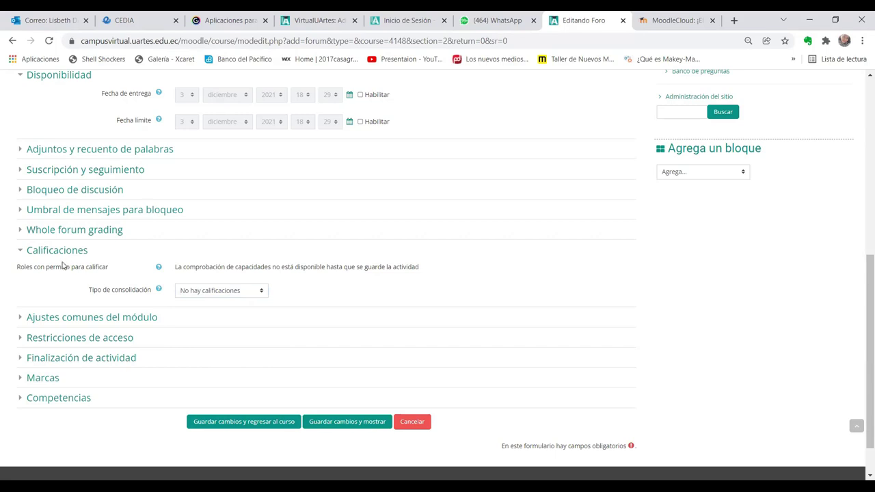
{"action": "left_click", "coordinate": [229, 292]}
{"action": "left_click", "coordinate": [141, 281]}
- Glance at Ajustes comunes del módulo, then expand Restricciones de acceso, currently showing none
{"action": "left_click", "coordinate": [24, 320]}
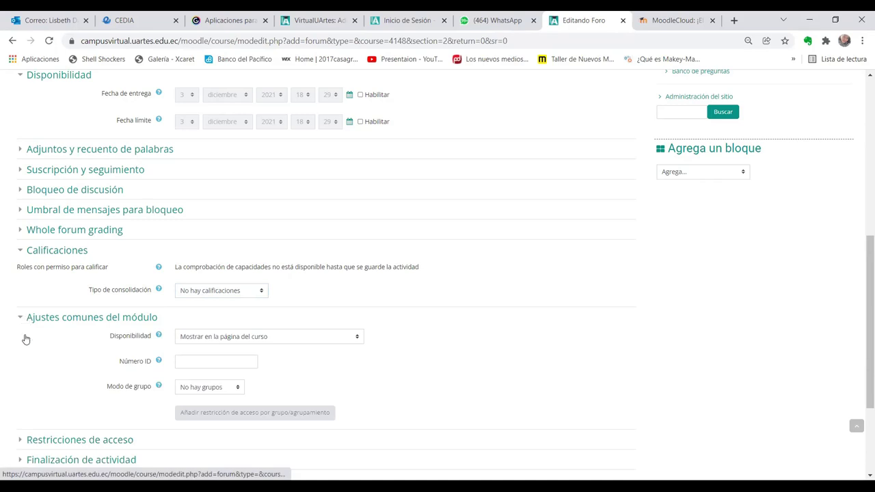
{"action": "left_click", "coordinate": [24, 320]}
{"action": "left_click", "coordinate": [24, 337]}
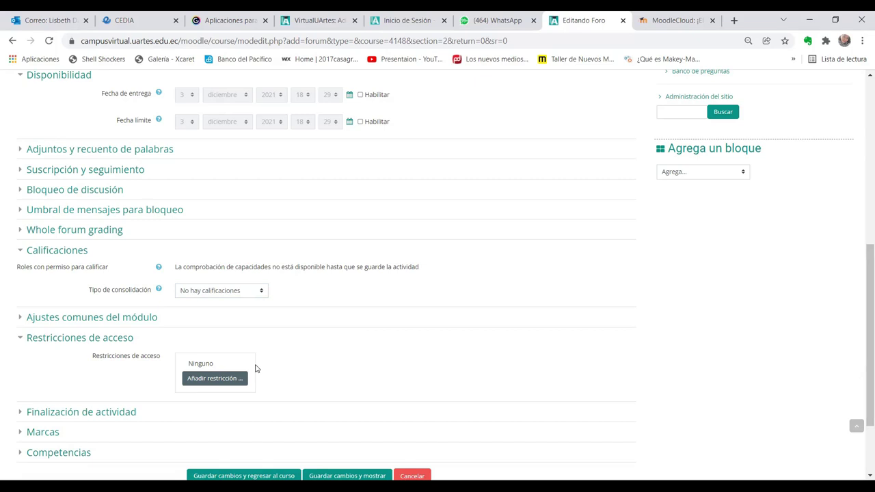
- Add an activity-completion restriction requiring 'Formato de un Guion instruccional' to be marked complete
{"action": "left_click", "coordinate": [208, 379]}
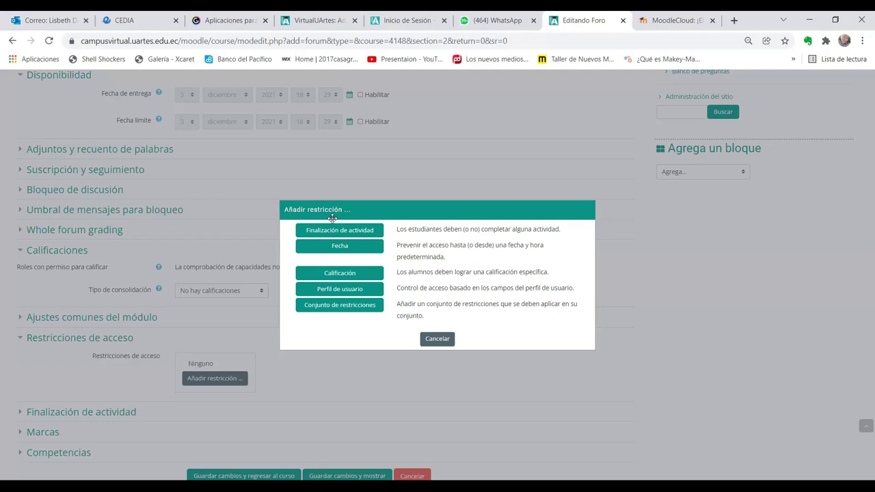
{"action": "left_click", "coordinate": [339, 230]}
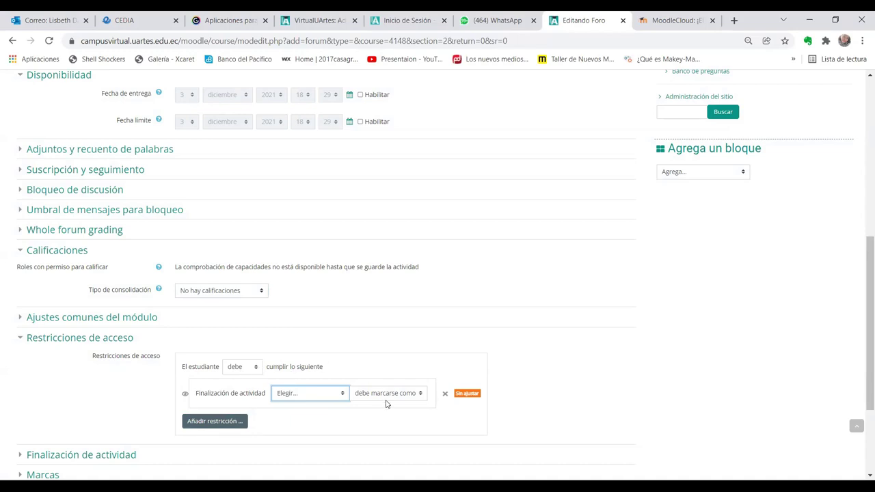
{"action": "left_click", "coordinate": [323, 406]}
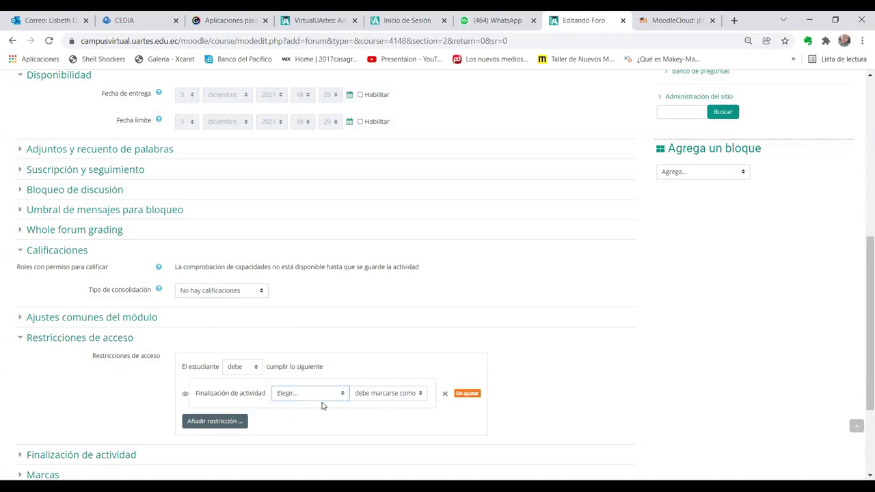
{"action": "left_click", "coordinate": [323, 400]}
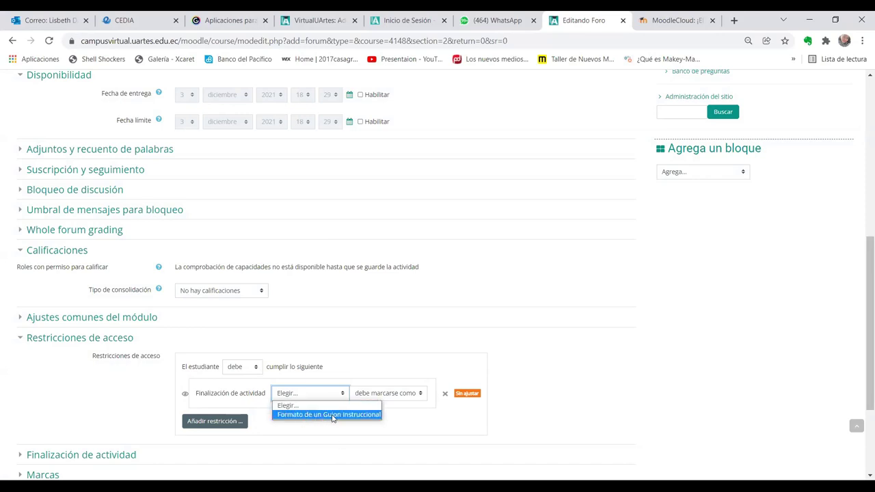
{"action": "left_click", "coordinate": [333, 415]}
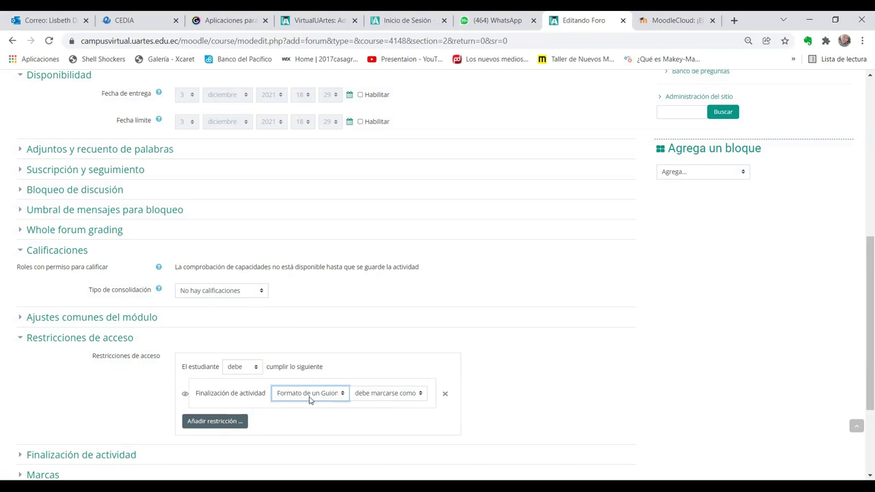
{"action": "left_click", "coordinate": [394, 397]}
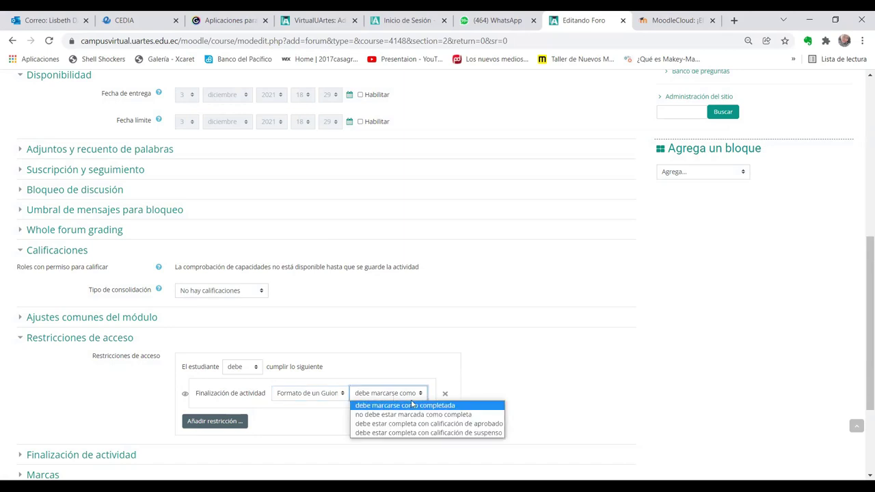
{"action": "left_click", "coordinate": [422, 406]}
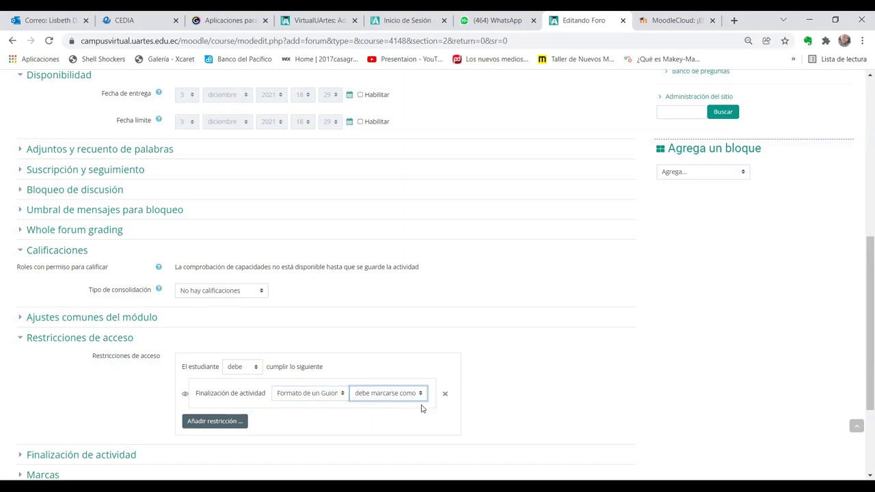
{"action": "left_click_drag", "start_coordinate": [862, 354], "coordinate": [854, 419]}
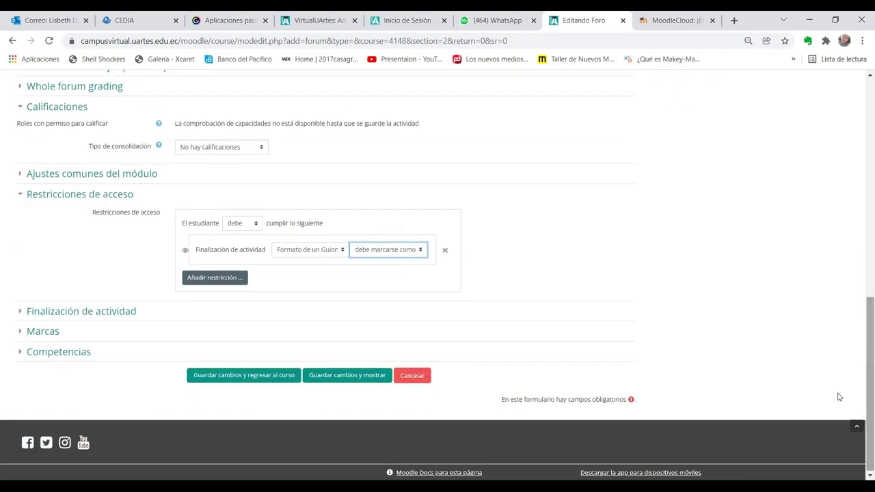
- Set completion to occur when conditions are met: view, post 1 message and send 2 replies
{"action": "left_click", "coordinate": [20, 311]}
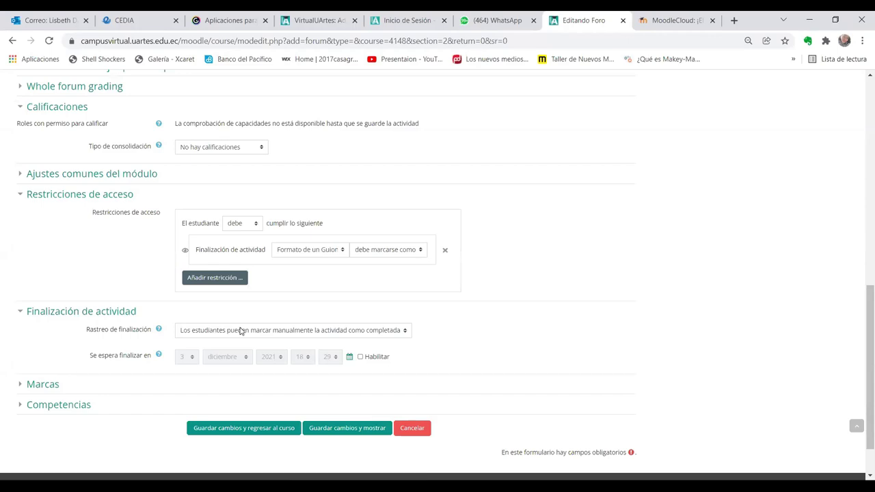
{"action": "left_click", "coordinate": [324, 335]}
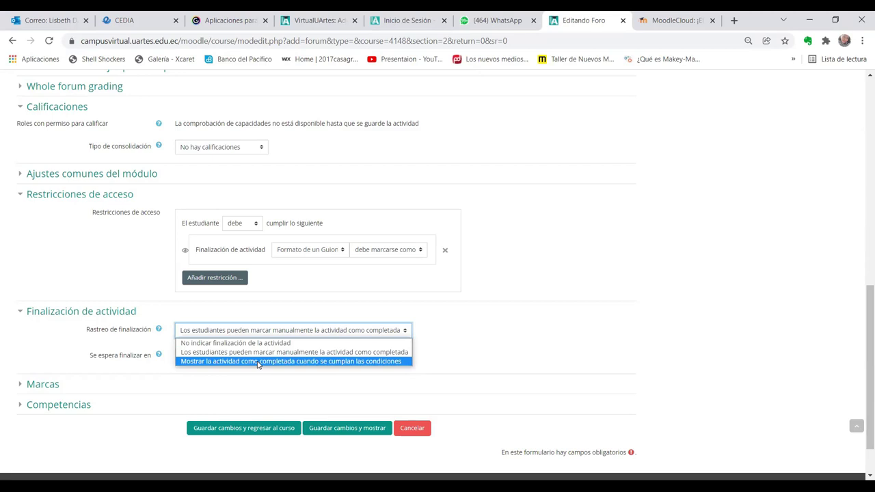
{"action": "left_click", "coordinate": [259, 362]}
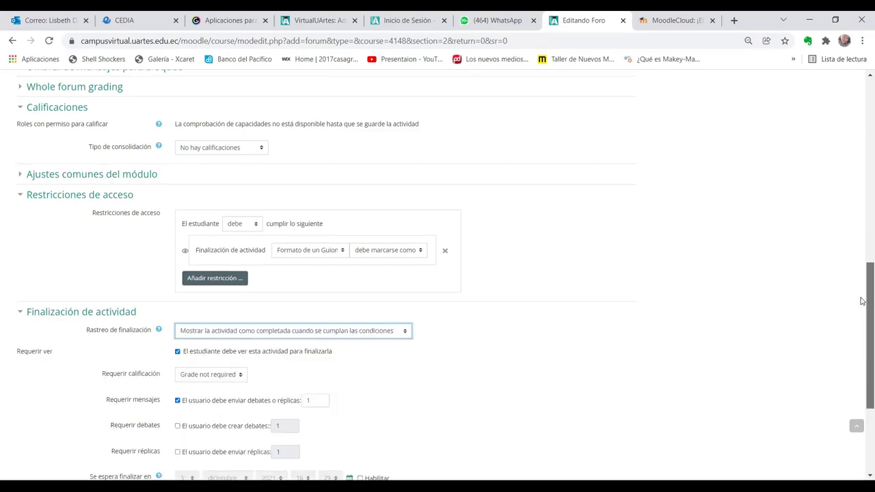
{"action": "scroll", "coordinate": [861, 300], "scroll_direction": "down", "scroll_amount": 3}
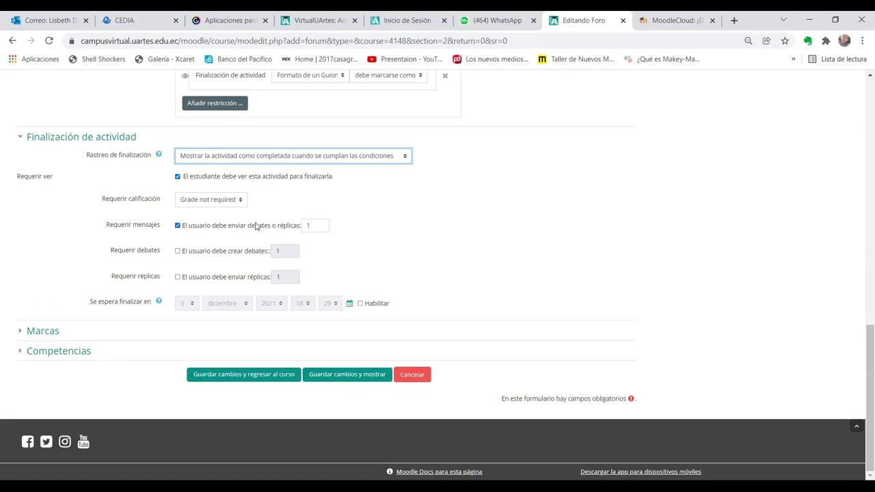
{"action": "left_click_drag", "start_coordinate": [314, 227], "coordinate": [306, 226]}
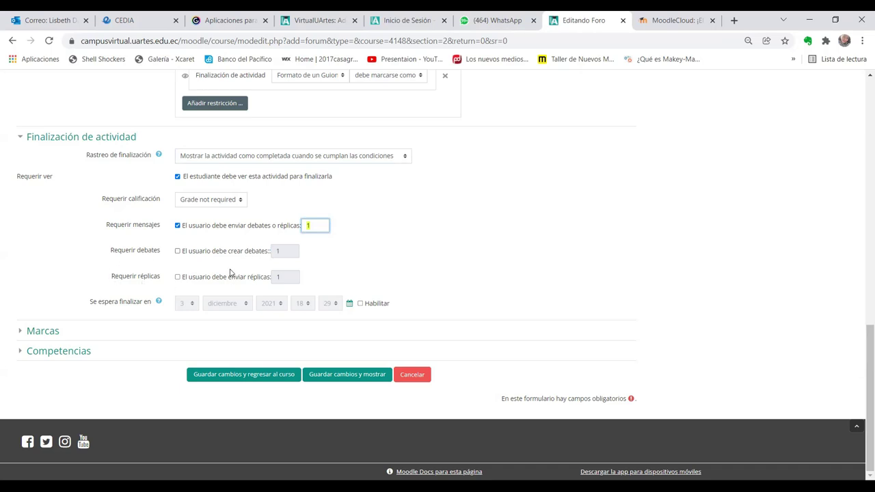
{"action": "left_click", "coordinate": [178, 277]}
{"action": "left_click", "coordinate": [287, 276]}
{"action": "type", "text": "2"}
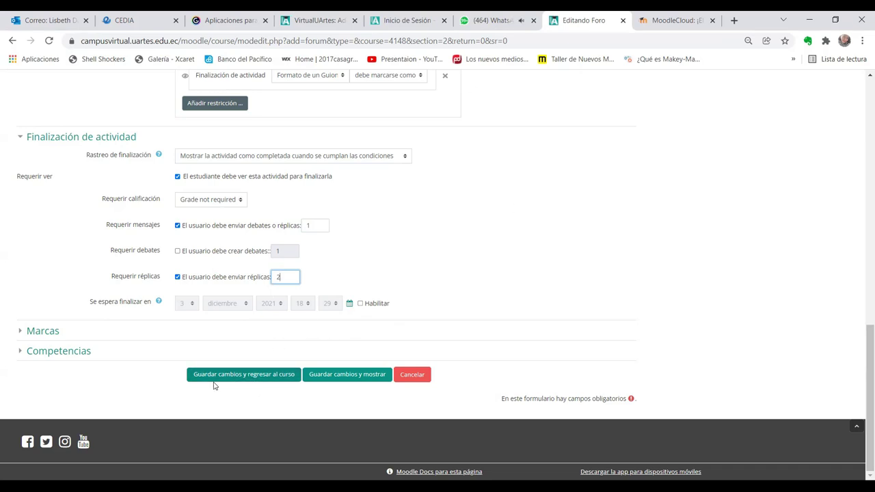
{"action": "left_click", "coordinate": [266, 381]}
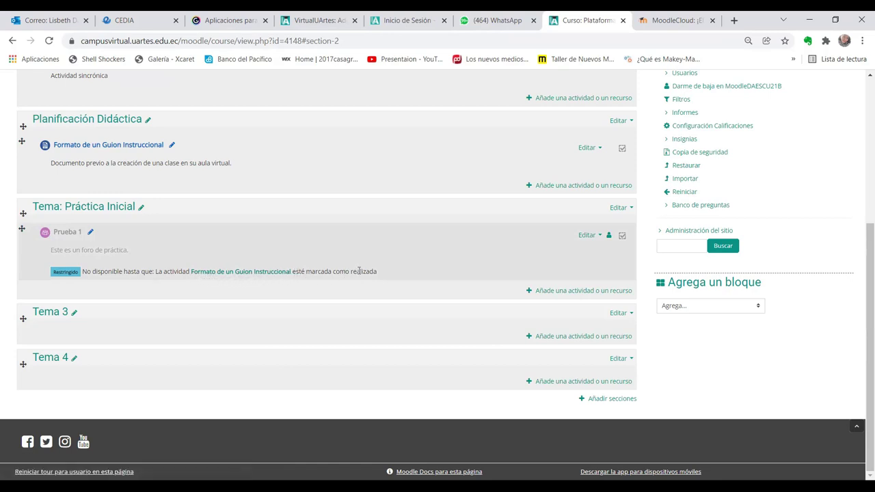
{"action": "left_click_drag", "start_coordinate": [861, 306], "coordinate": [861, 253]}
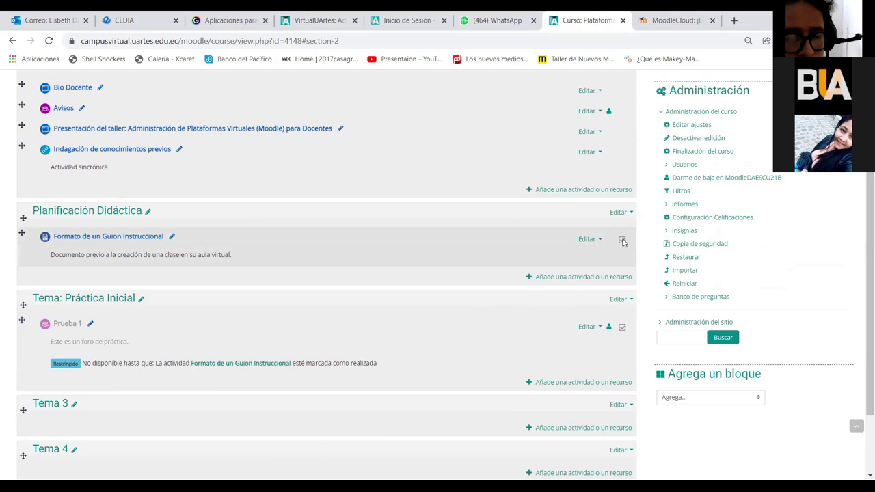
{"action": "mouse_move", "coordinate": [622, 242]}
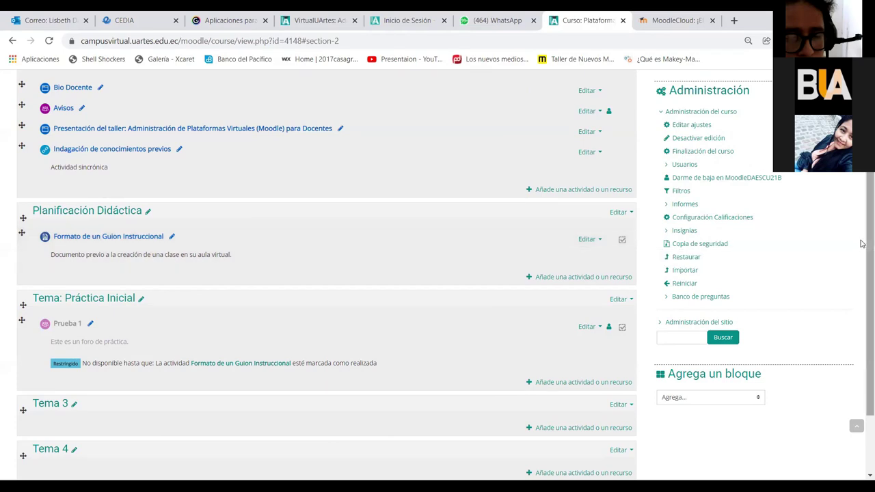
{"action": "scroll", "coordinate": [861, 229], "scroll_direction": "up", "scroll_amount": 1}
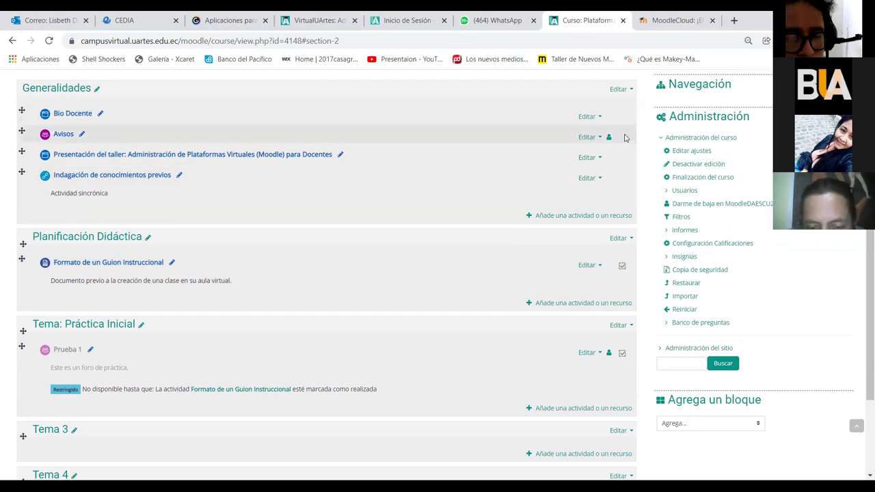
{"action": "scroll", "coordinate": [861, 276], "scroll_direction": "down", "scroll_amount": 1}
{"action": "scroll", "coordinate": [861, 273], "scroll_direction": "up", "scroll_amount": 2}
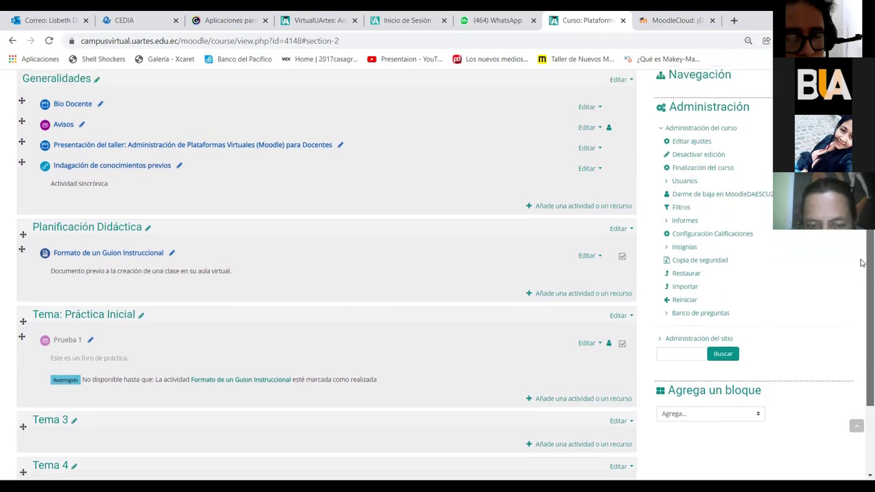
{"action": "scroll", "coordinate": [861, 250], "scroll_direction": "up", "scroll_amount": 3}
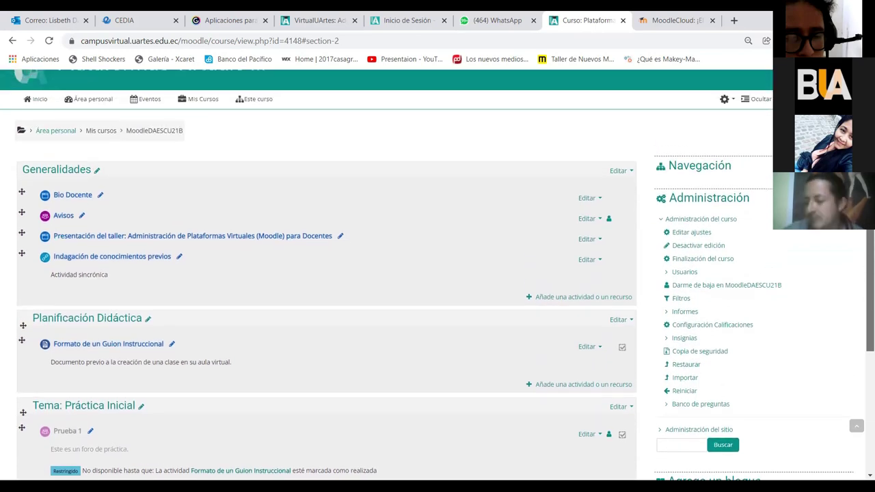
- Switch to course NIV03B21P07 (Desarrollo del Pensamiento P07) from the Mis Cursos menu
{"action": "left_click", "coordinate": [215, 140]}
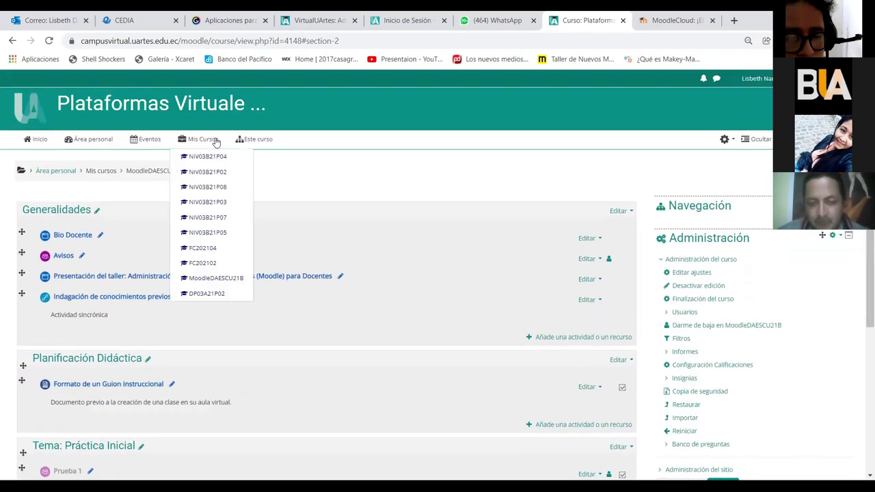
{"action": "left_click", "coordinate": [211, 217]}
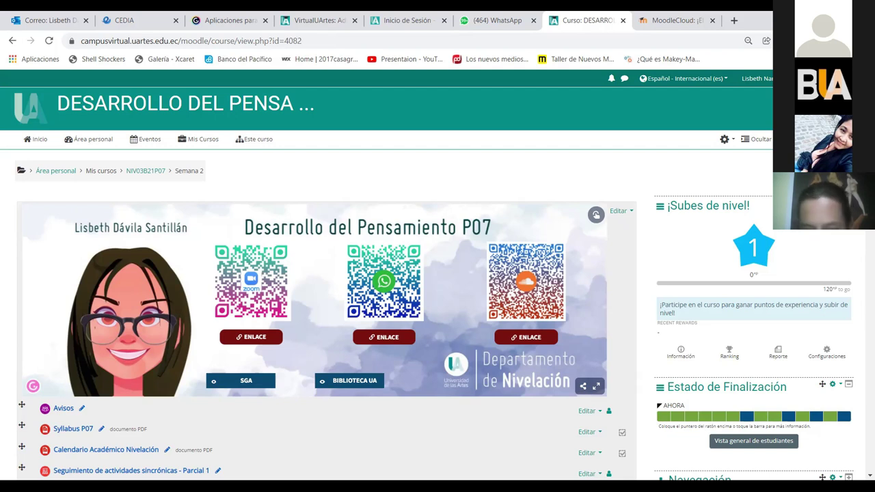
{"action": "scroll", "coordinate": [819, 309], "scroll_direction": "down", "scroll_amount": 3}
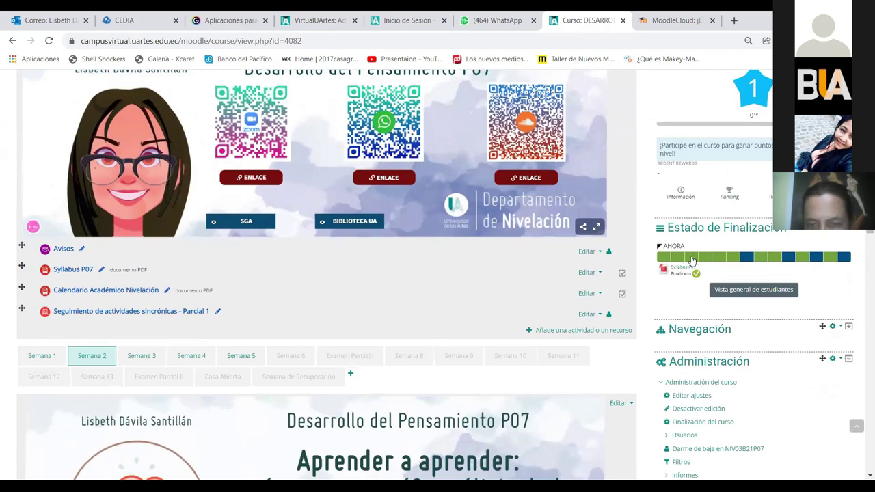
- Review the student completion overview, with progress between 79% and 100%, then return to the course
{"action": "left_click", "coordinate": [766, 289]}
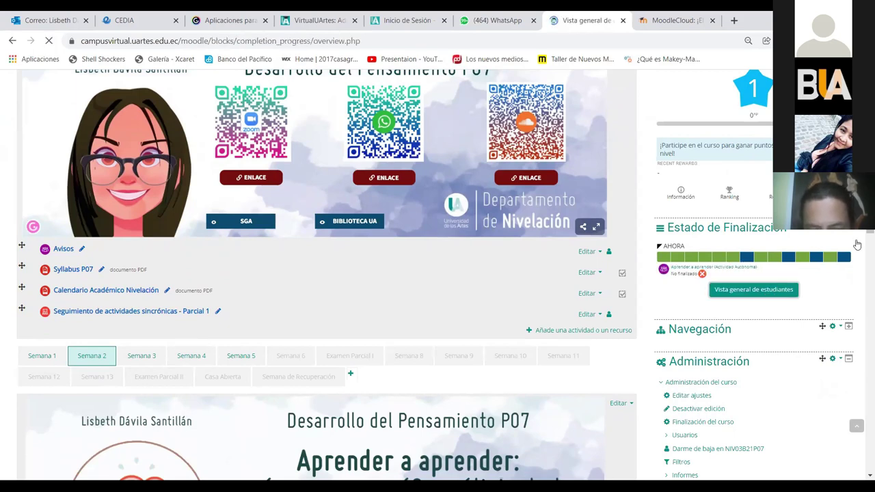
{"action": "scroll", "coordinate": [862, 235], "scroll_direction": "down", "scroll_amount": 2}
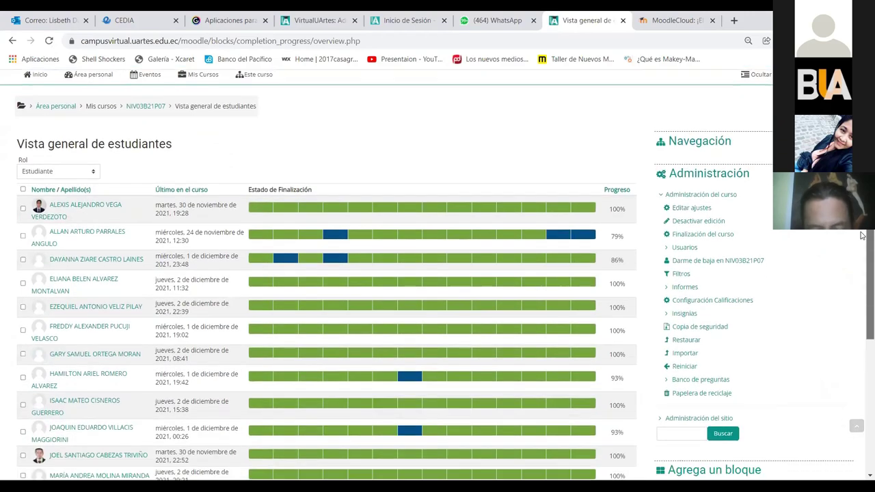
{"action": "scroll", "coordinate": [862, 235], "scroll_direction": "down", "scroll_amount": 5}
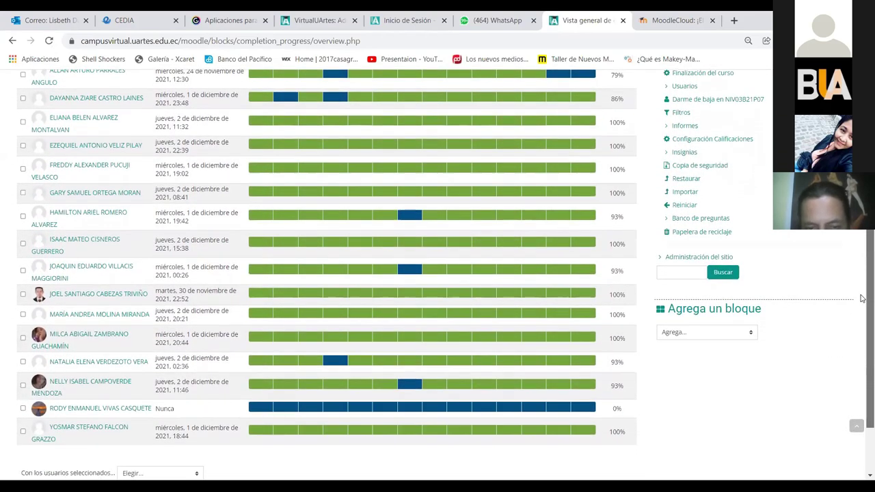
{"action": "scroll", "coordinate": [862, 301], "scroll_direction": "down", "scroll_amount": 1}
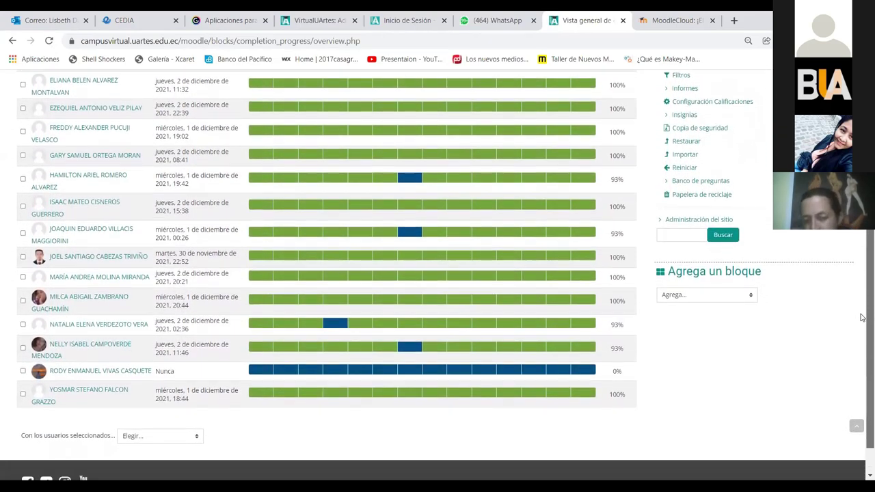
{"action": "scroll", "coordinate": [862, 317], "scroll_direction": "up", "scroll_amount": 3}
{"action": "scroll", "coordinate": [861, 260], "scroll_direction": "down", "scroll_amount": 1}
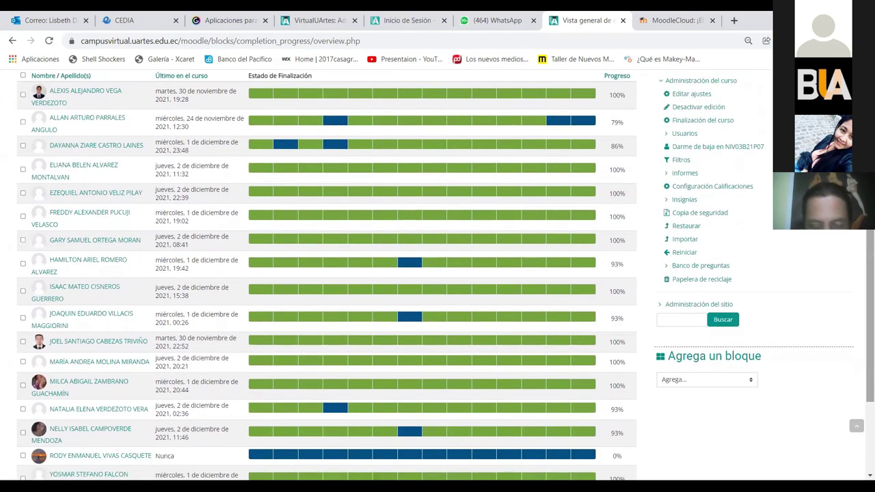
{"action": "scroll", "coordinate": [862, 300], "scroll_direction": "up", "scroll_amount": 5}
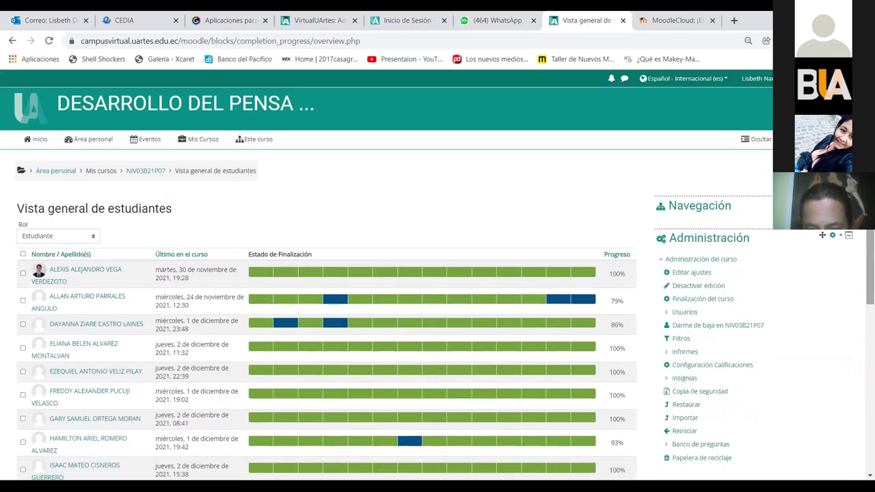
{"action": "scroll", "coordinate": [862, 301], "scroll_direction": "down", "scroll_amount": 1}
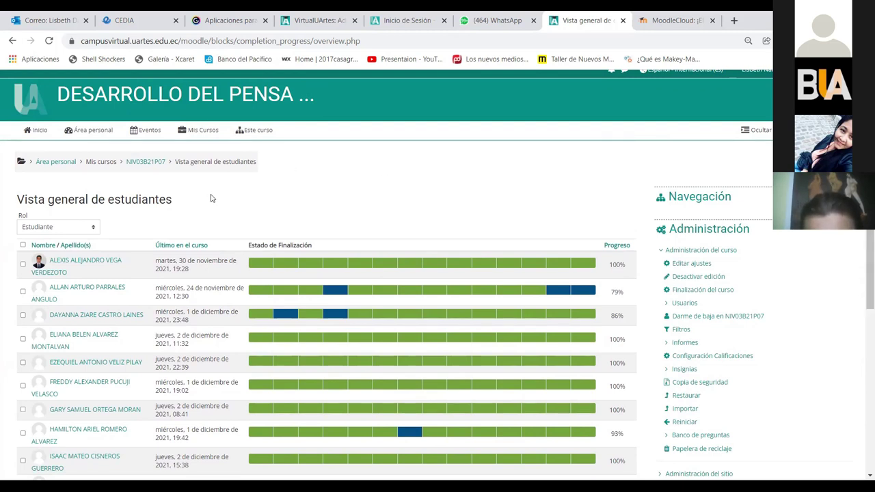
{"action": "left_click", "coordinate": [146, 163]}
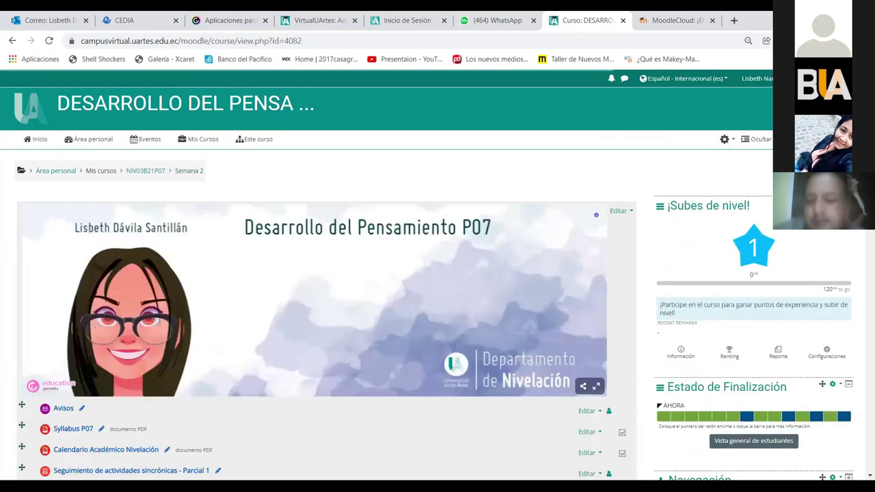
- Scroll down through the Semana 2 activities of Desarrollo del Pensamiento P07 and back up
{"action": "scroll", "coordinate": [432, 275], "scroll_direction": "down", "scroll_amount": 2}
{"action": "scroll", "coordinate": [432, 275], "scroll_direction": "down", "scroll_amount": 4}
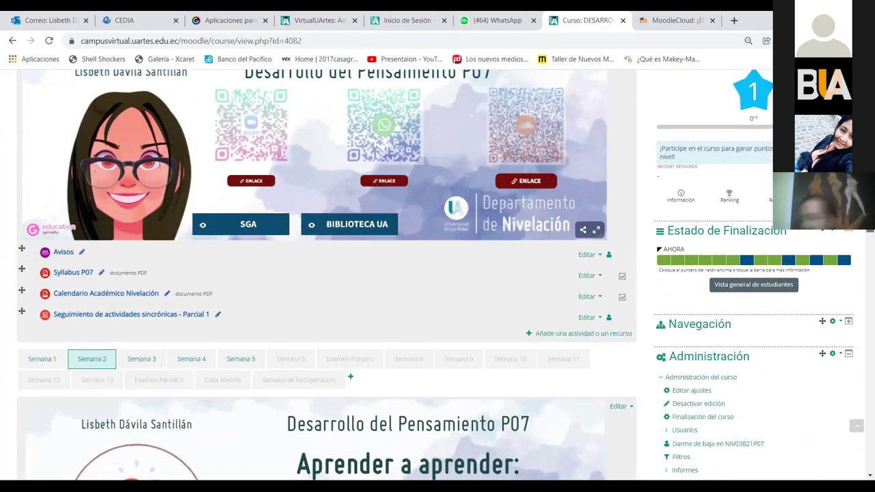
{"action": "scroll", "coordinate": [432, 275], "scroll_direction": "down", "scroll_amount": 1}
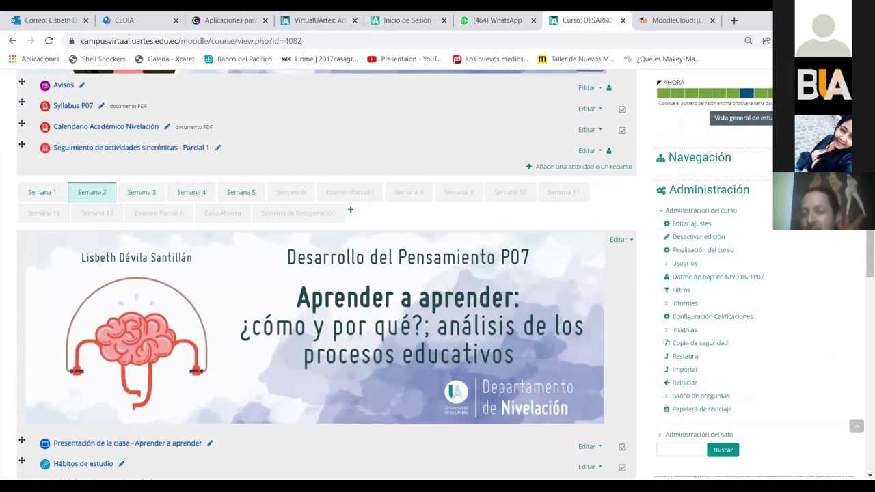
{"action": "scroll", "coordinate": [861, 242], "scroll_direction": "up", "scroll_amount": 1}
{"action": "scroll", "coordinate": [862, 246], "scroll_direction": "down", "scroll_amount": 1}
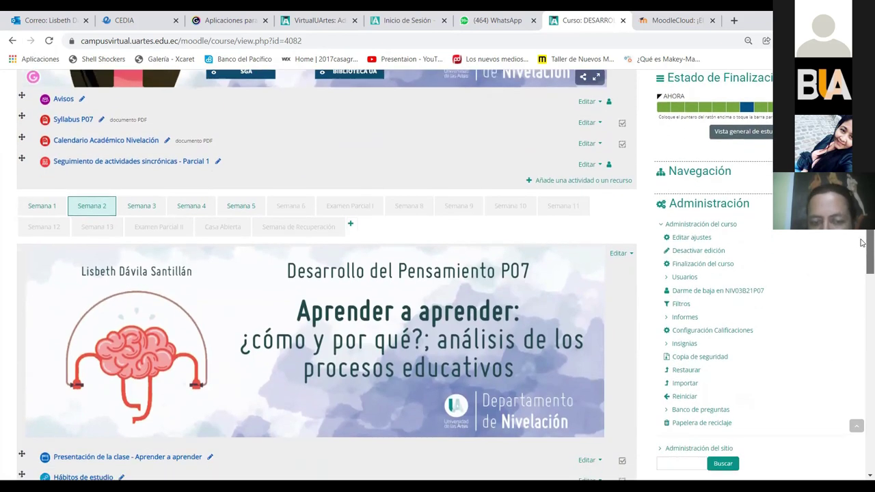
{"action": "scroll", "coordinate": [862, 253], "scroll_direction": "down", "scroll_amount": 1}
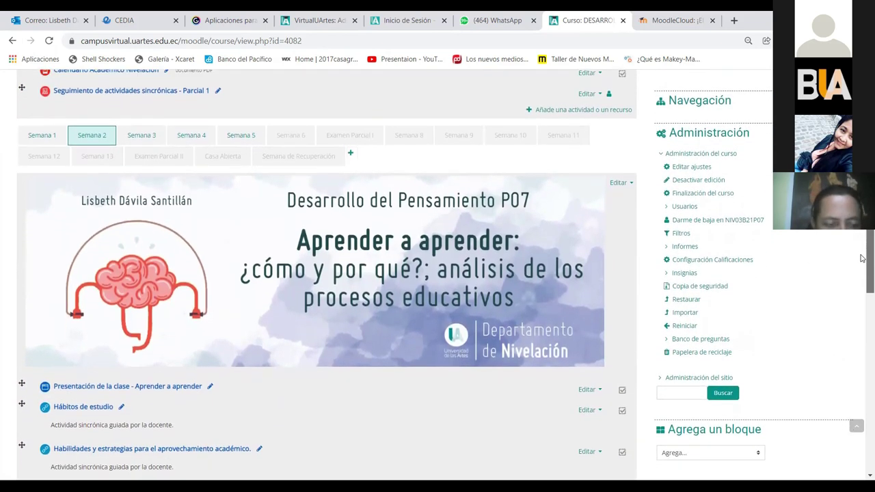
{"action": "scroll", "coordinate": [861, 263], "scroll_direction": "down", "scroll_amount": 2}
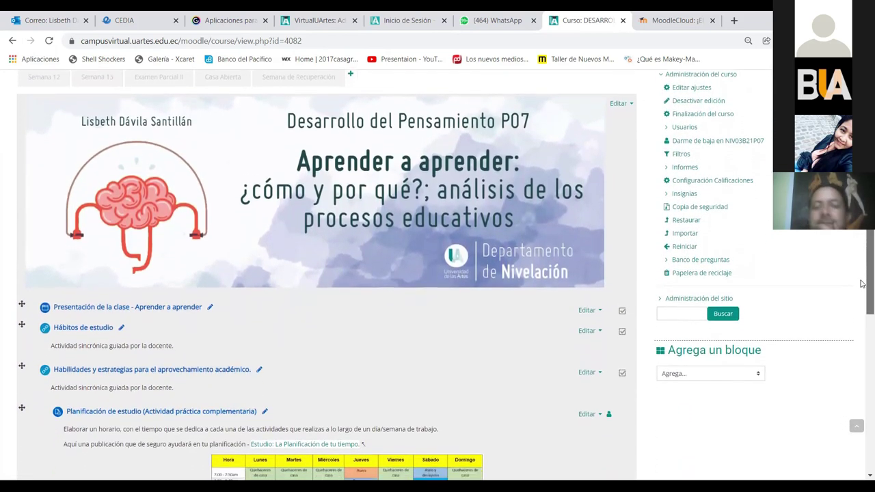
{"action": "scroll", "coordinate": [862, 296], "scroll_direction": "down", "scroll_amount": 3}
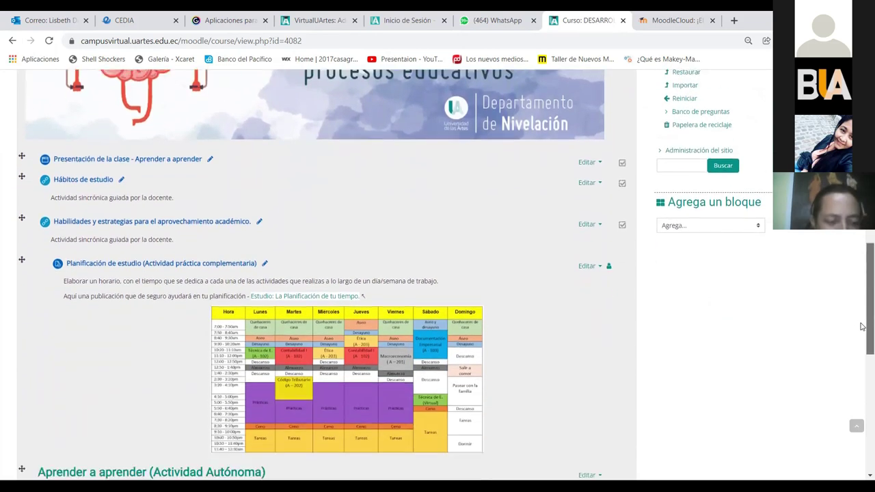
{"action": "scroll", "coordinate": [862, 343], "scroll_direction": "down", "scroll_amount": 3}
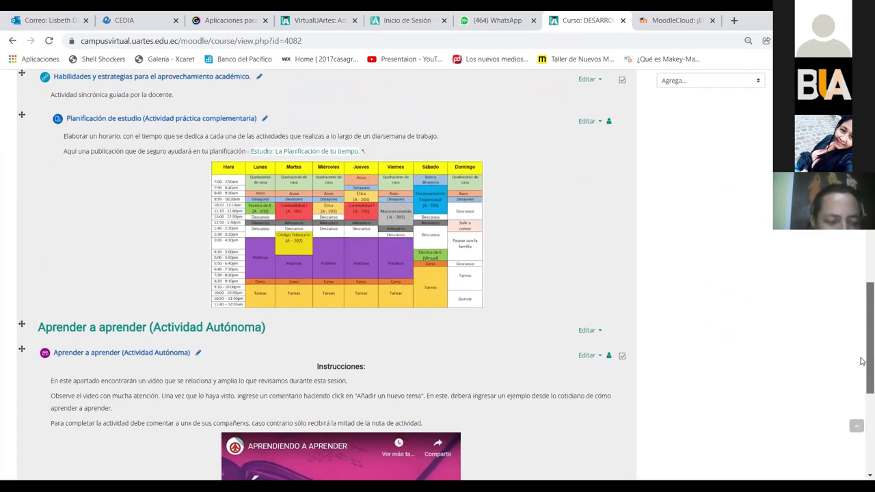
{"action": "scroll", "coordinate": [861, 379], "scroll_direction": "down", "scroll_amount": 2}
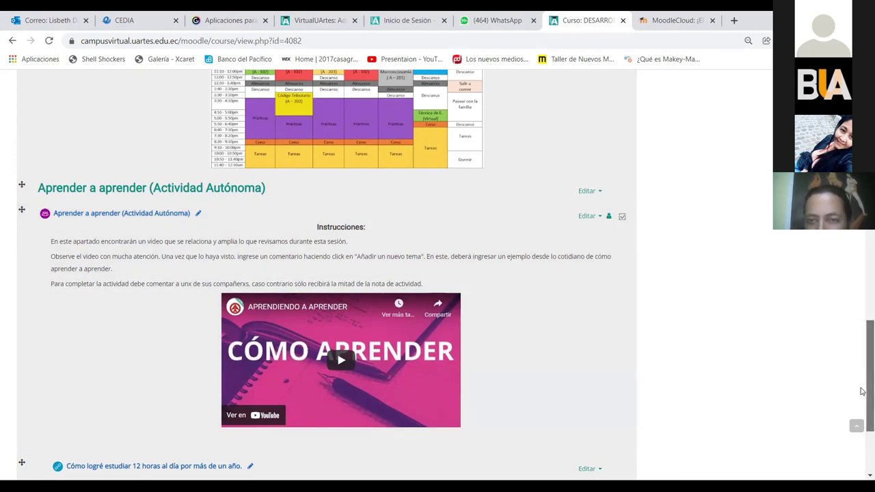
{"action": "scroll", "coordinate": [861, 390], "scroll_direction": "up", "scroll_amount": 2}
{"action": "scroll", "coordinate": [862, 342], "scroll_direction": "up", "scroll_amount": 3}
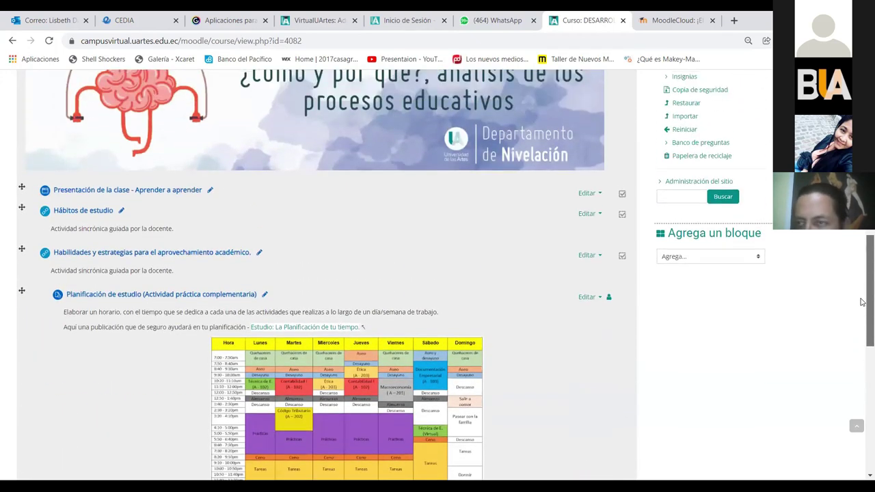
{"action": "scroll", "coordinate": [860, 301], "scroll_direction": "up", "scroll_amount": 1}
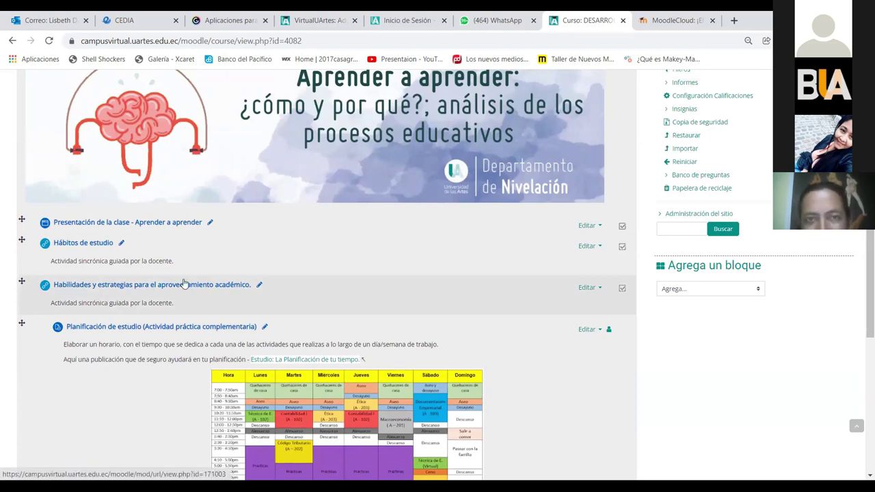
{"action": "scroll", "coordinate": [861, 256], "scroll_direction": "up", "scroll_amount": 5}
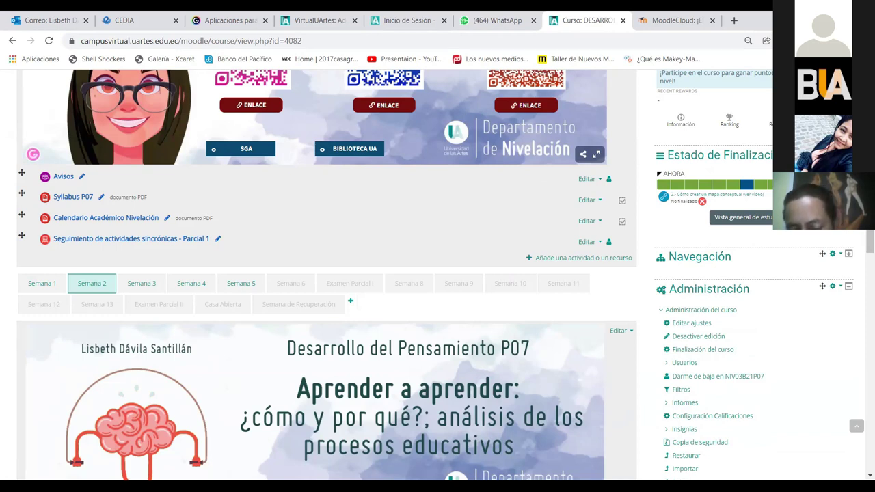
{"action": "key", "text": "F5"}
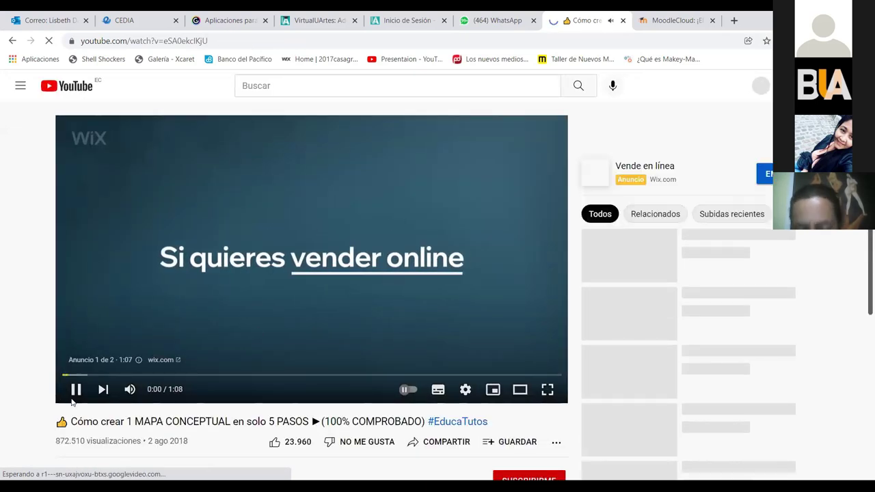
{"action": "left_click", "coordinate": [12, 41]}
{"action": "left_click", "coordinate": [13, 41]}
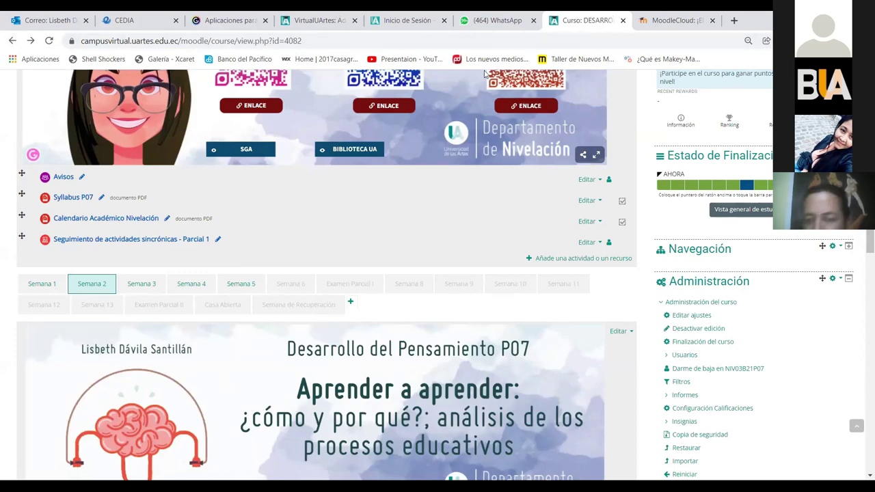
- Return to the top of the Desarrollo del Pensamiento page and bring up the Mis Cursos course list
{"action": "mouse_move", "coordinate": [769, 185]}
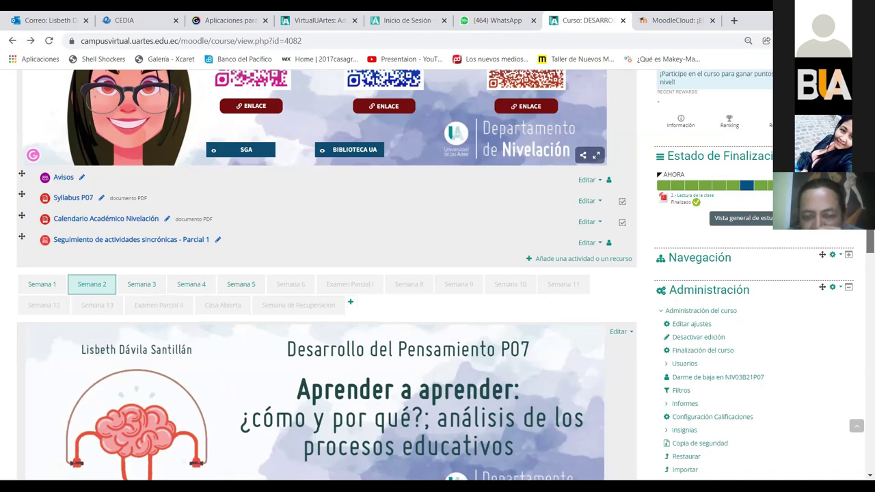
{"action": "scroll", "coordinate": [859, 376], "scroll_direction": "down", "scroll_amount": 3}
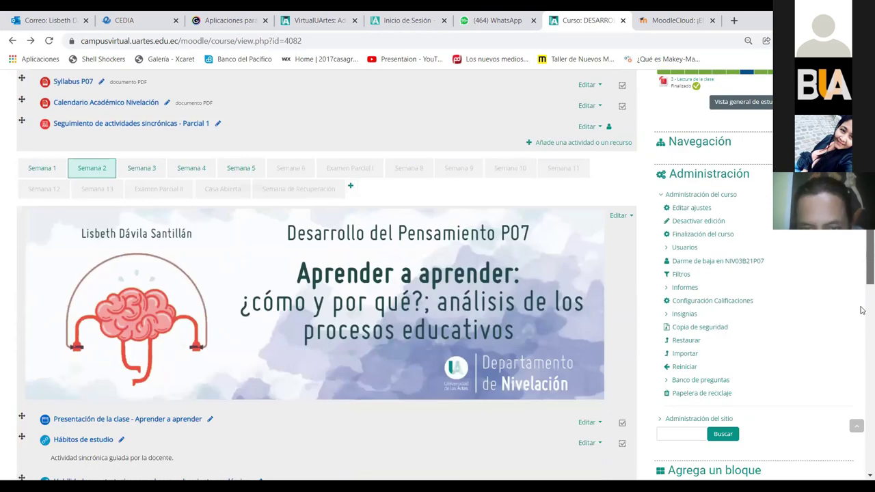
{"action": "scroll", "coordinate": [861, 310], "scroll_direction": "down", "scroll_amount": 7}
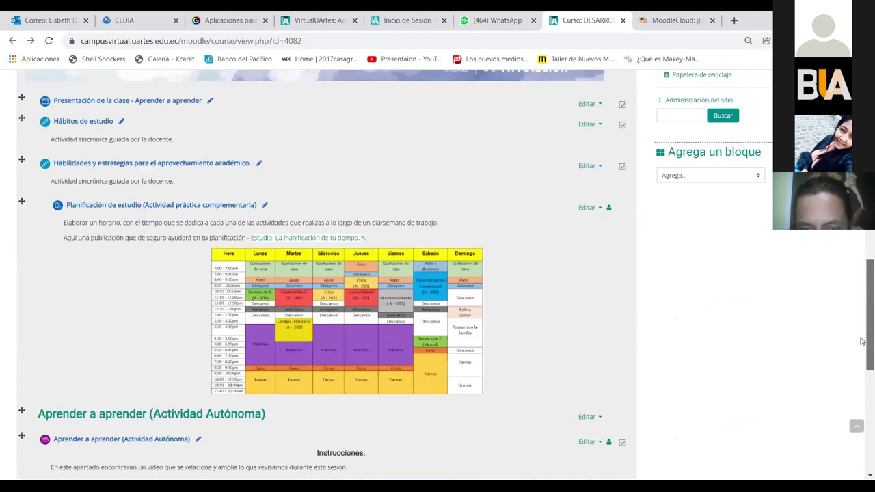
{"action": "scroll", "coordinate": [862, 341], "scroll_direction": "up", "scroll_amount": 1}
{"action": "scroll", "coordinate": [861, 341], "scroll_direction": "down", "scroll_amount": 3}
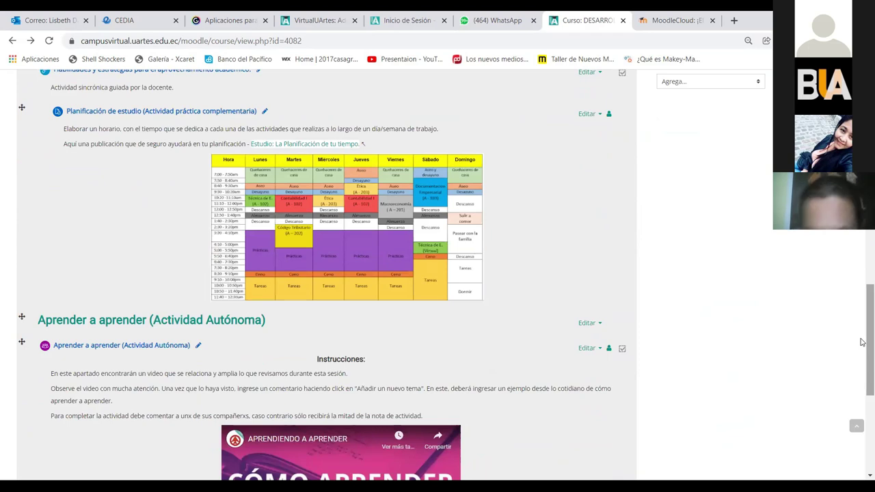
{"action": "scroll", "coordinate": [862, 278], "scroll_direction": "up", "scroll_amount": 2}
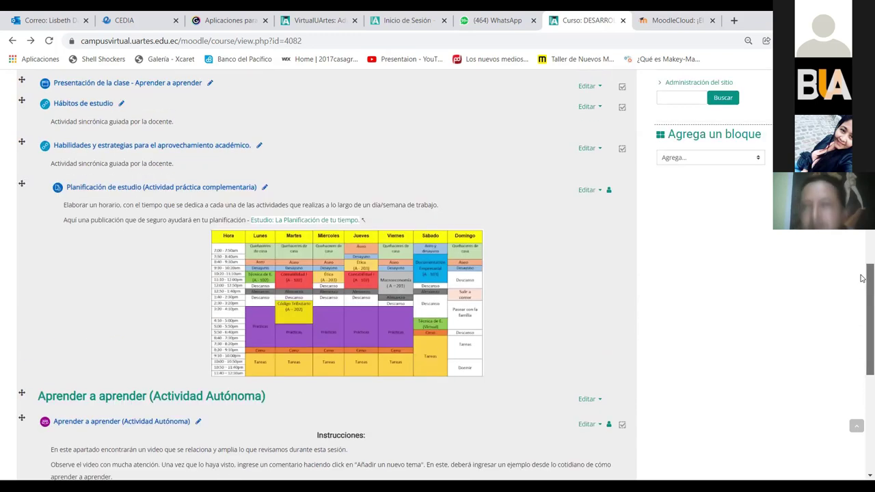
{"action": "scroll", "coordinate": [862, 278], "scroll_direction": "up", "scroll_amount": 12}
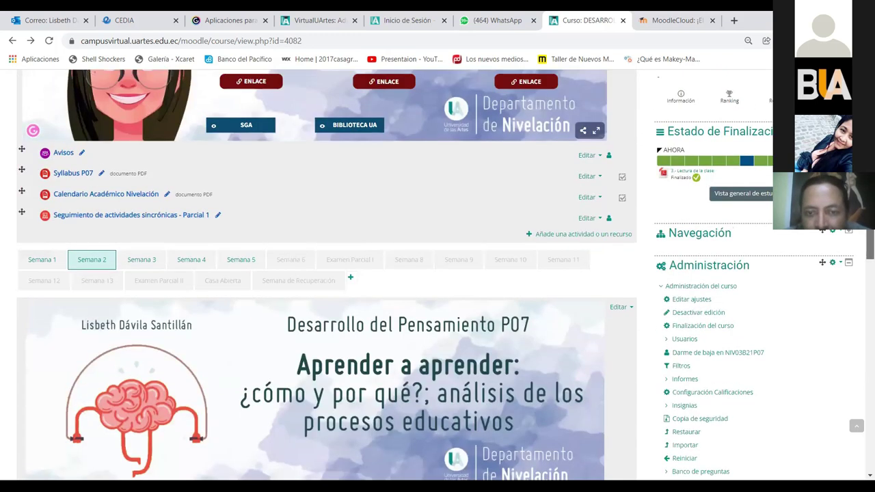
{"action": "scroll", "coordinate": [437, 273], "scroll_direction": "up", "scroll_amount": 4}
{"action": "left_click", "coordinate": [263, 141]}
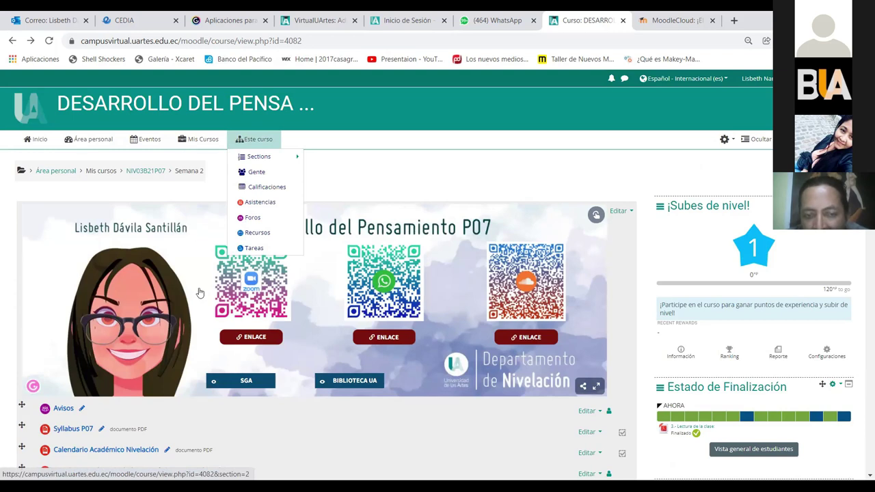
{"action": "left_click", "coordinate": [203, 139]}
- Enter MoodleDAESCU21B and open its Prueba 1 forum under Tema: Práctica Inicial
{"action": "left_click", "coordinate": [202, 280]}
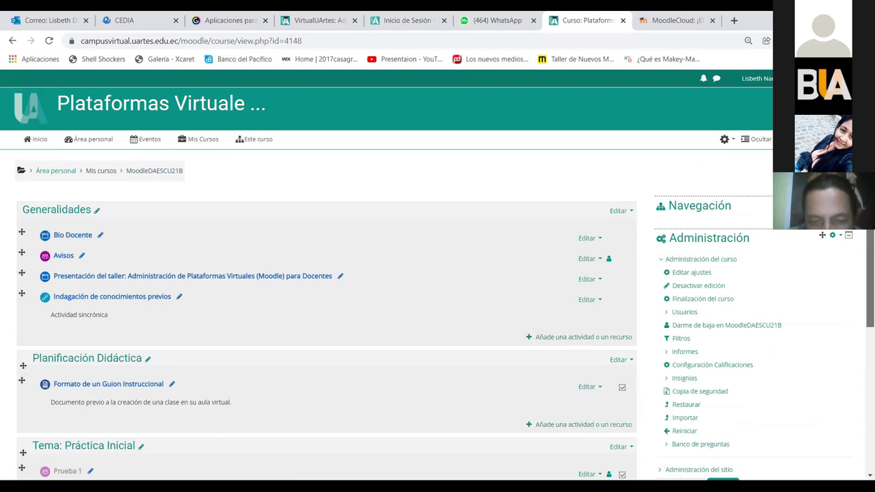
{"action": "scroll", "coordinate": [663, 242], "scroll_direction": "down", "scroll_amount": 3}
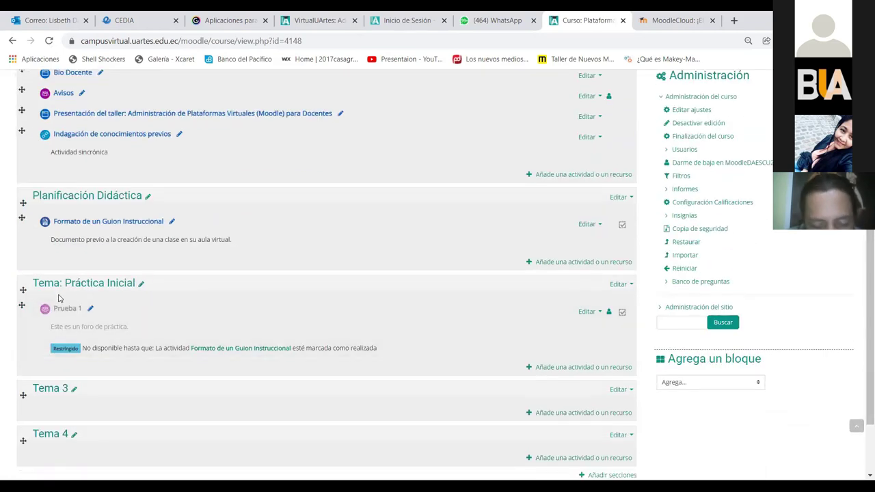
{"action": "left_click", "coordinate": [60, 313]}
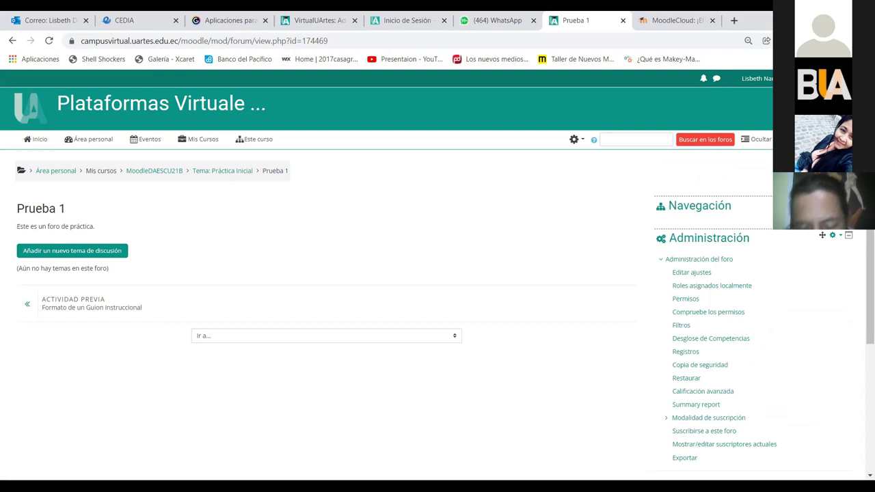
{"action": "left_click", "coordinate": [680, 275]}
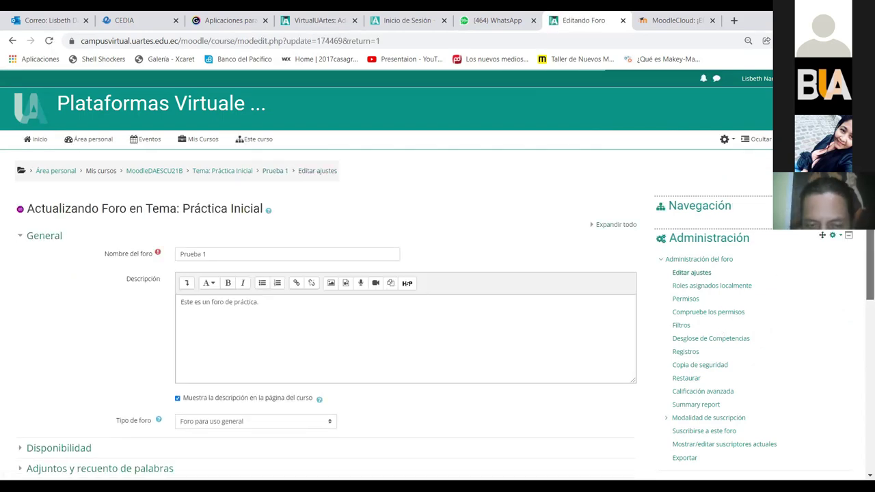
{"action": "scroll", "coordinate": [171, 314], "scroll_direction": "down", "scroll_amount": 1}
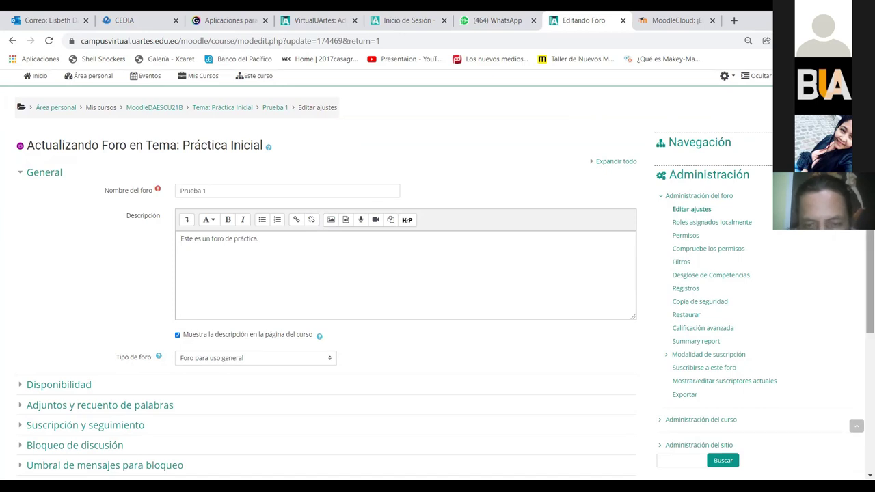
{"action": "scroll", "coordinate": [244, 373], "scroll_direction": "down", "scroll_amount": 4}
{"action": "left_click", "coordinate": [259, 375]}
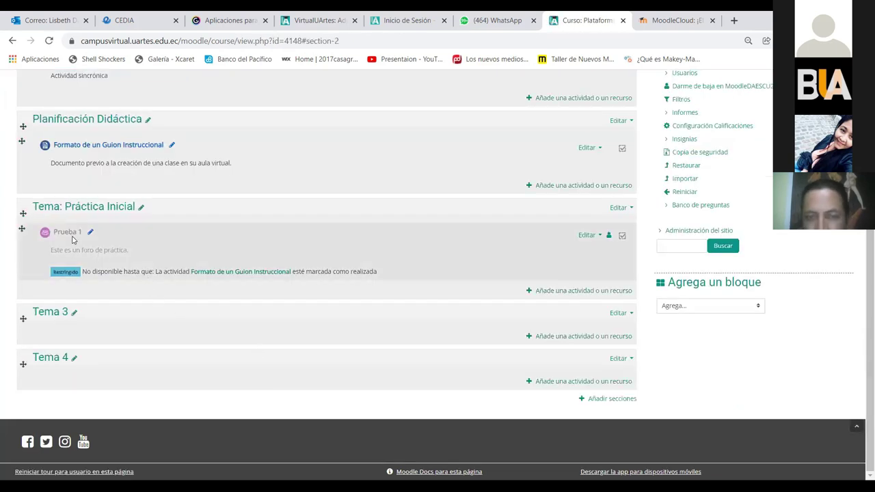
{"action": "left_click", "coordinate": [68, 232]}
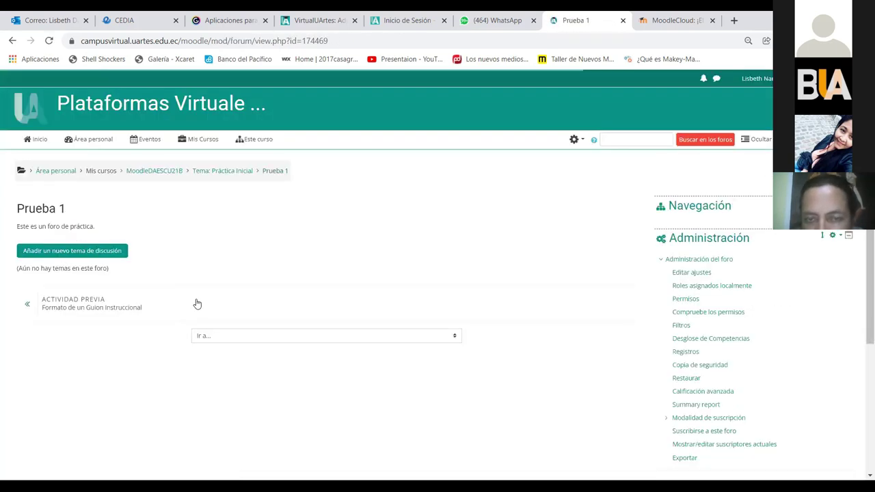
- Post the topic 'Prueba1' with the message 'Redacto mi comentario o entrada' to the forum
{"action": "left_click", "coordinate": [53, 252]}
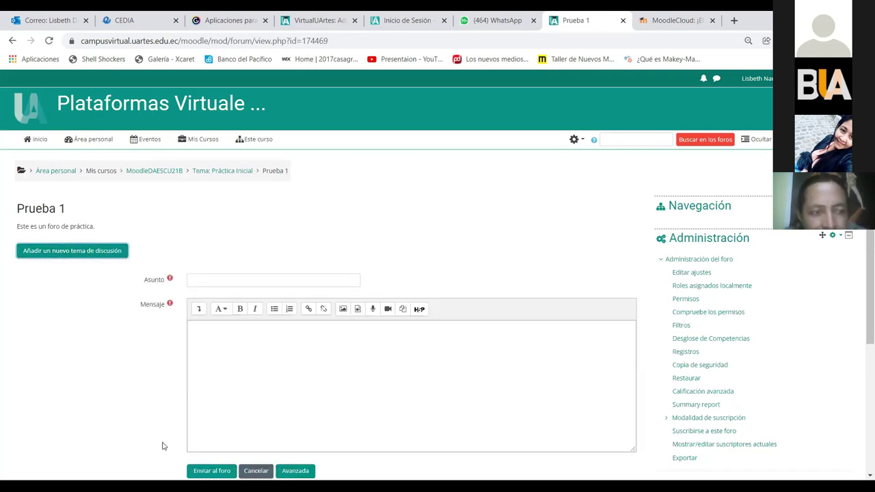
{"action": "left_click", "coordinate": [231, 279]}
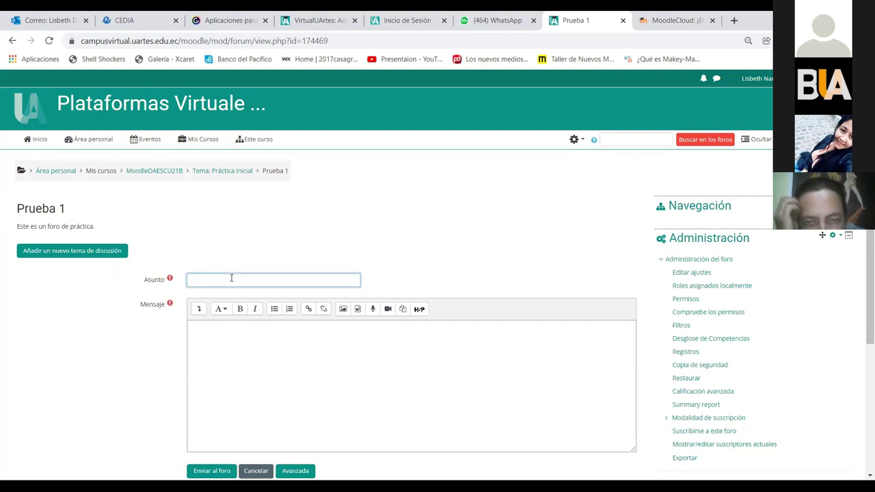
{"action": "type", "text": "Pruebac"}
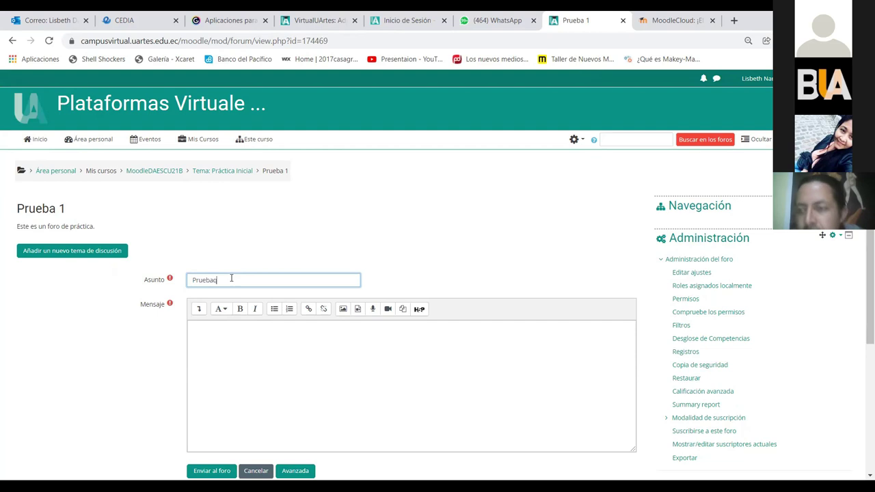
{"action": "key", "text": "BackSpace"}
{"action": "type", "text": "1"}
{"action": "left_click", "coordinate": [240, 337]}
{"action": "type", "text": "Redacto"}
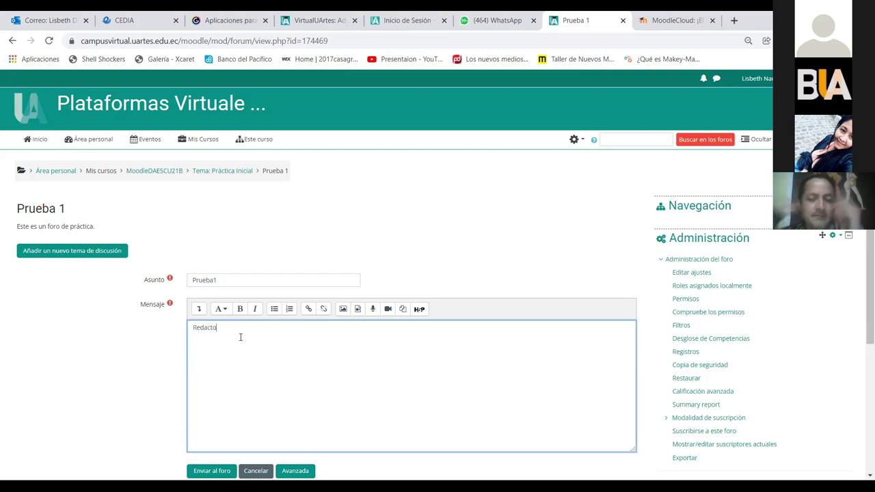
{"action": "type", "text": " mi comentario o entrada"}
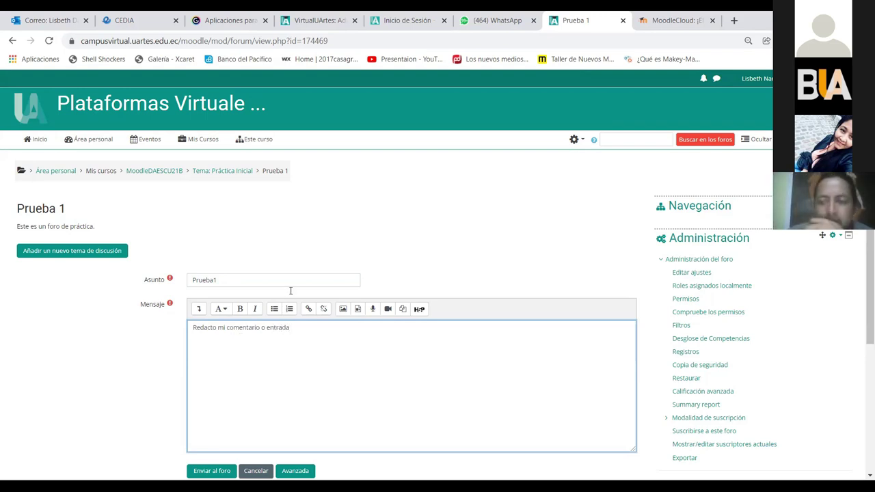
{"action": "scroll", "coordinate": [862, 256], "scroll_direction": "down", "scroll_amount": 2}
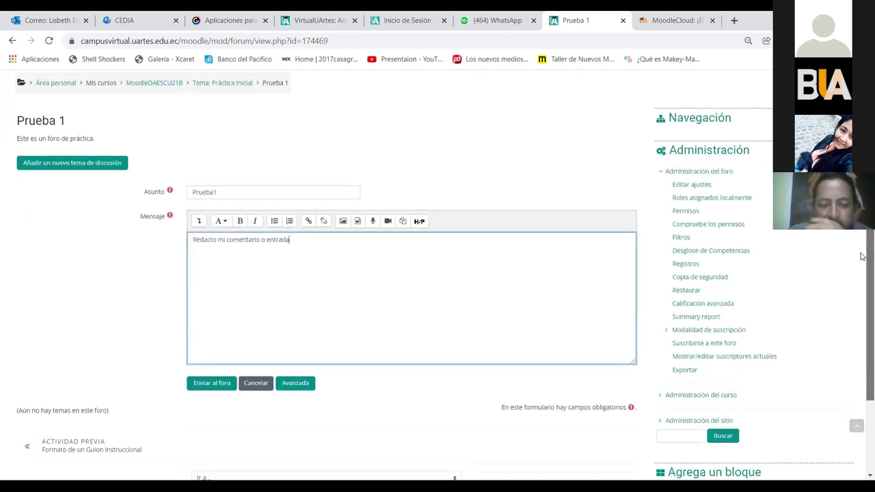
{"action": "scroll", "coordinate": [861, 256], "scroll_direction": "down", "scroll_amount": 1}
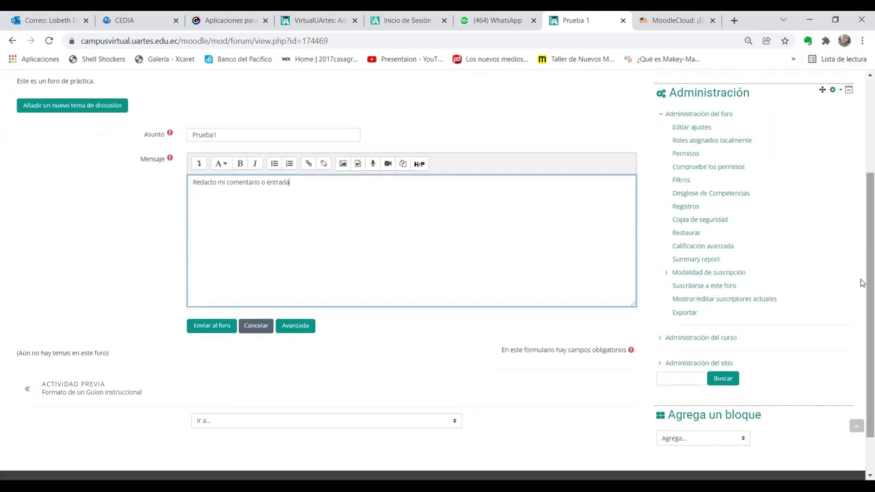
{"action": "left_click", "coordinate": [217, 329]}
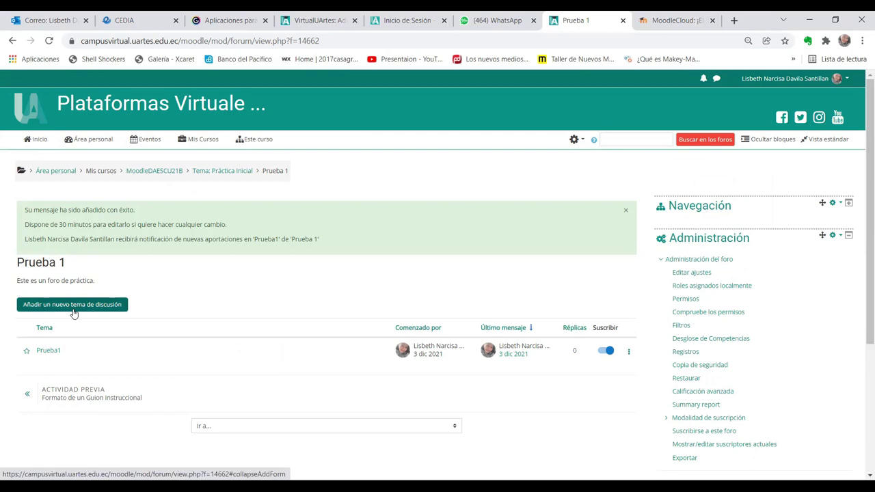
{"action": "left_click", "coordinate": [73, 306]}
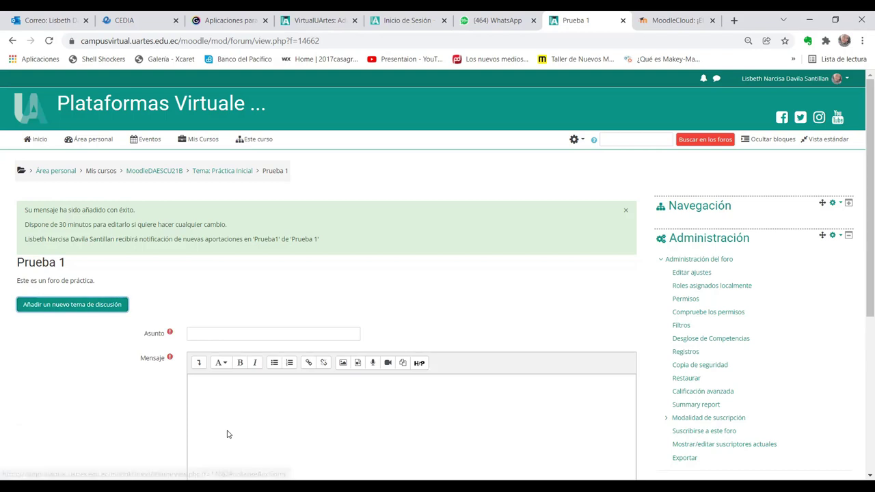
- Post the second topic 'Prueba2' and open its discussion page
{"action": "type", "text": "Prueba2"}
{"action": "key", "text": "Tab"}
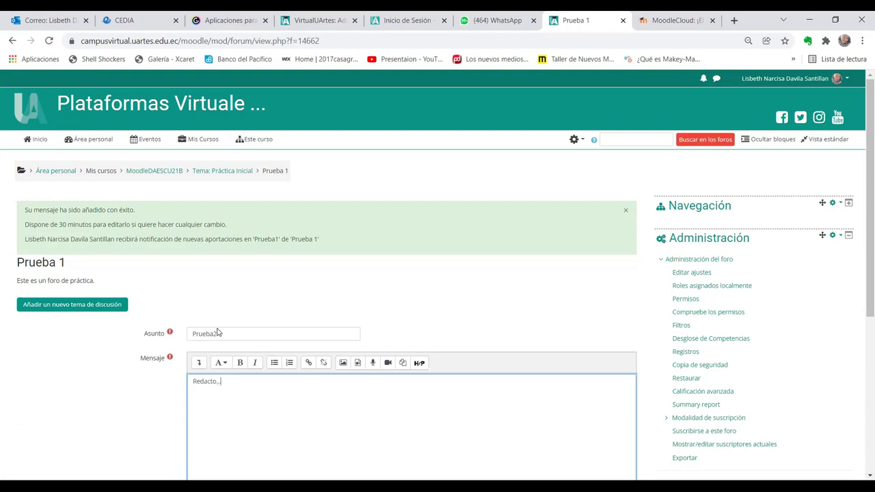
{"action": "scroll", "coordinate": [219, 332], "scroll_direction": "down", "scroll_amount": 3}
{"action": "left_click", "coordinate": [218, 331]}
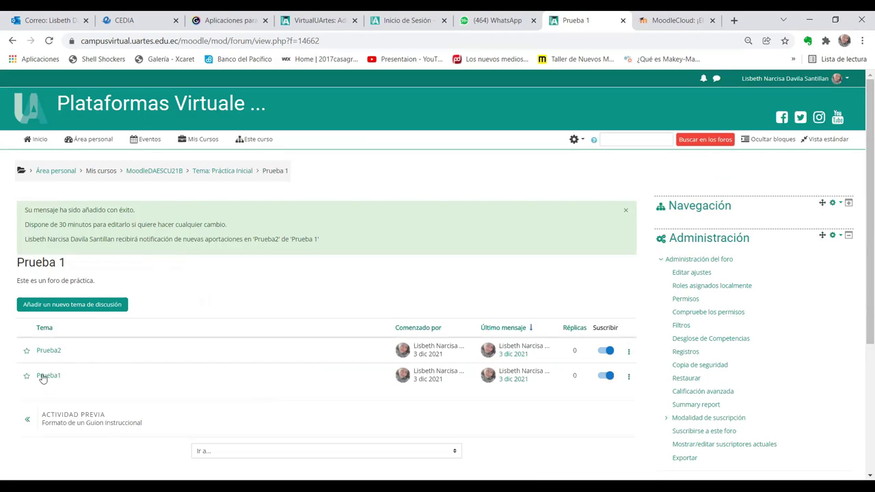
{"action": "left_click", "coordinate": [49, 352]}
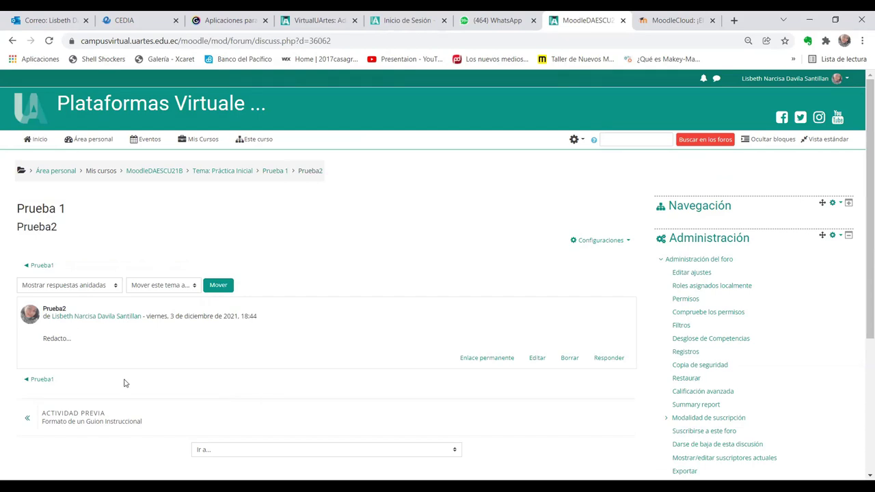
- Reply 'Comento acorde al comentario' to the Prueba2 post
{"action": "left_click", "coordinate": [609, 358]}
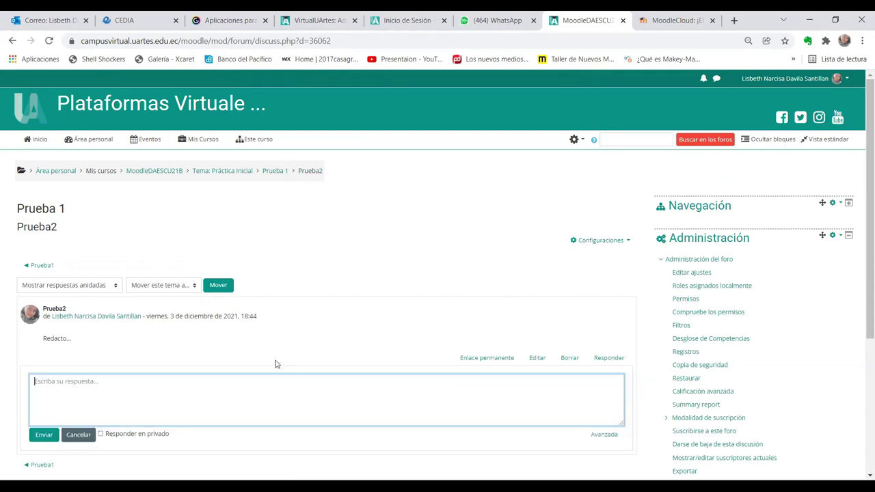
{"action": "type", "text": "R"}
{"action": "key", "text": "BackSpace"}
{"action": "type", "text": "Q"}
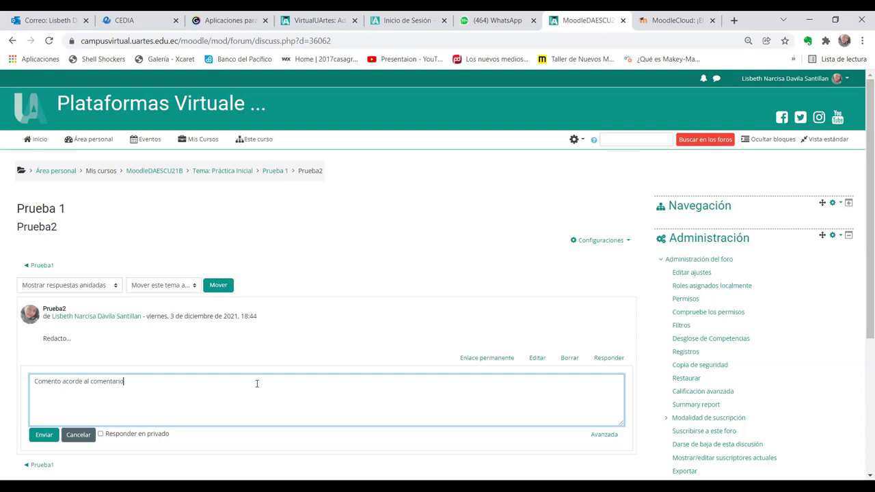
{"action": "left_click", "coordinate": [41, 436]}
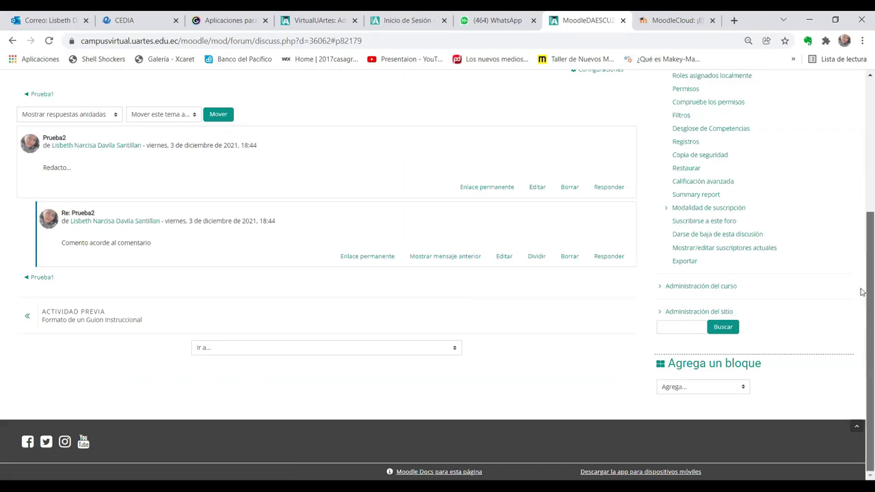
{"action": "scroll", "coordinate": [862, 289], "scroll_direction": "up", "scroll_amount": 3}
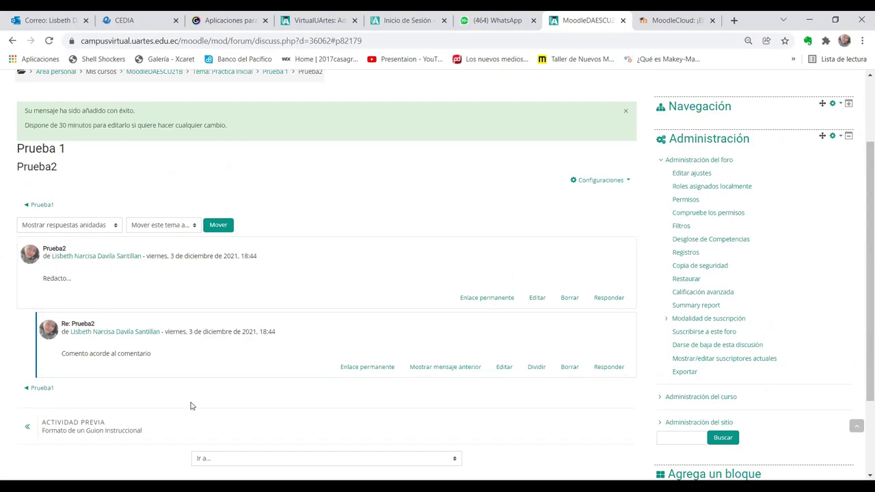
- Reply 'Comentario del comentario' to the Re: Prueba2 reply, making a three-level thread
{"action": "left_click", "coordinate": [609, 368]}
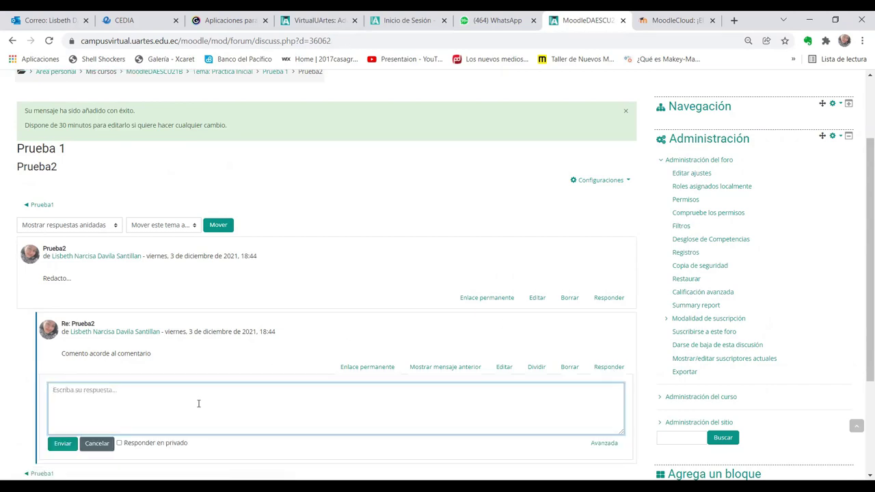
{"action": "type", "text": "Comentario"}
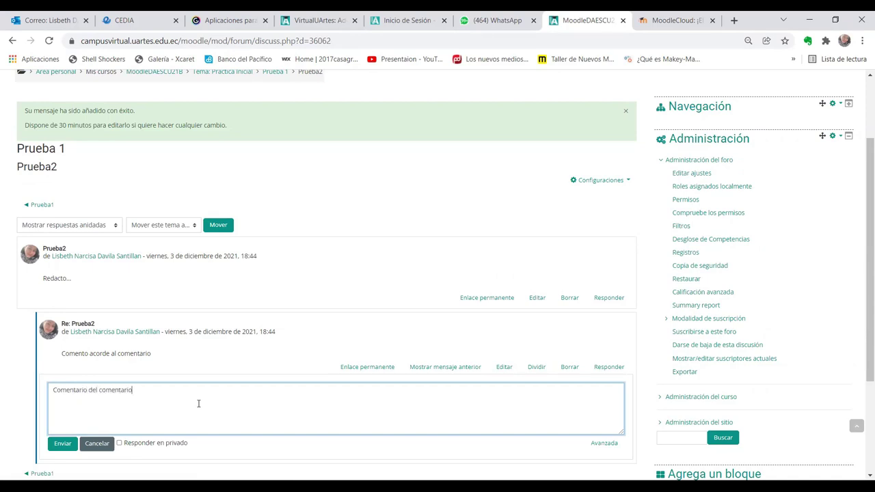
{"action": "type", "text": " del comentario"}
{"action": "left_click", "coordinate": [63, 444]}
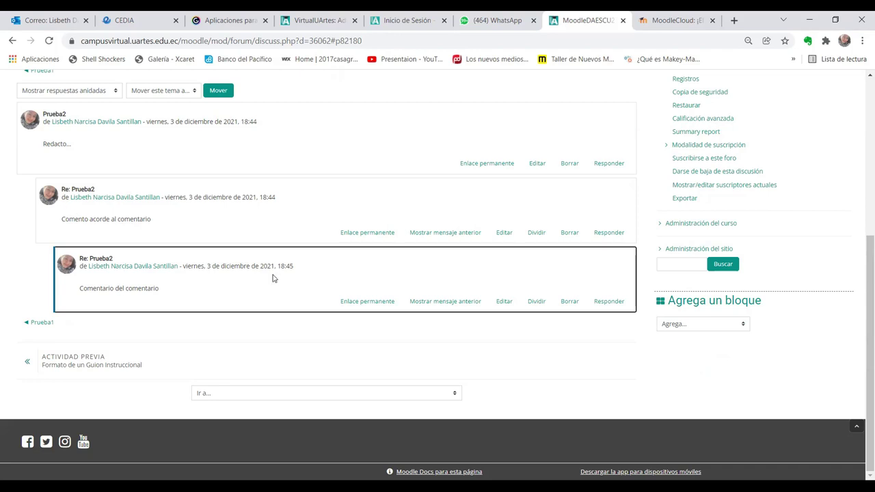
- Reply 'Respuesta a entrada' directly to the opening Prueba2 post
{"action": "left_click", "coordinate": [615, 164]}
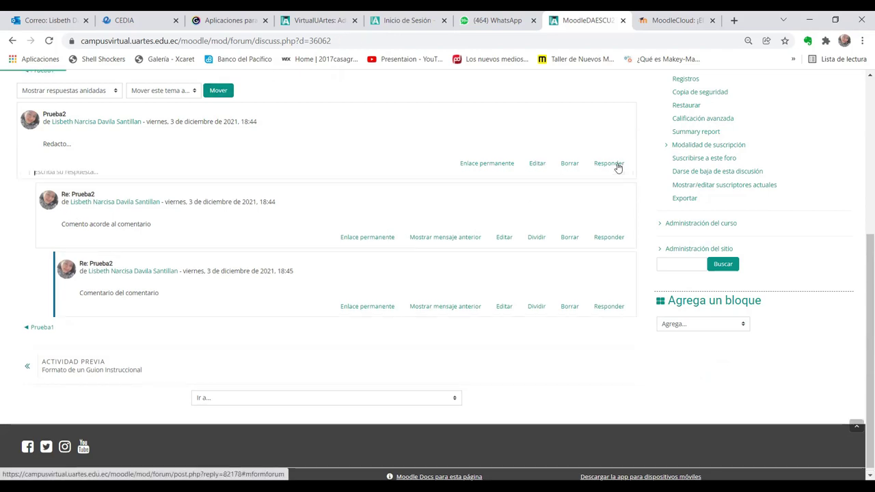
{"action": "type", "text": "Respuesta a entrada"}
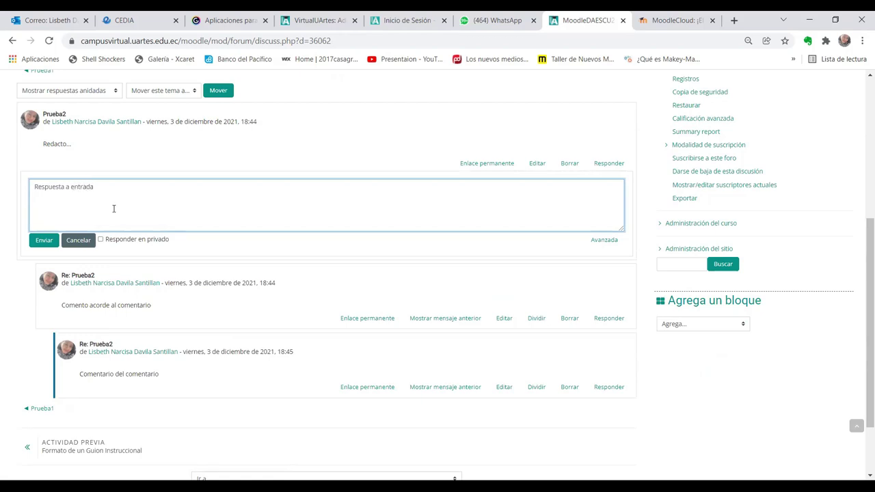
{"action": "left_click", "coordinate": [44, 244]}
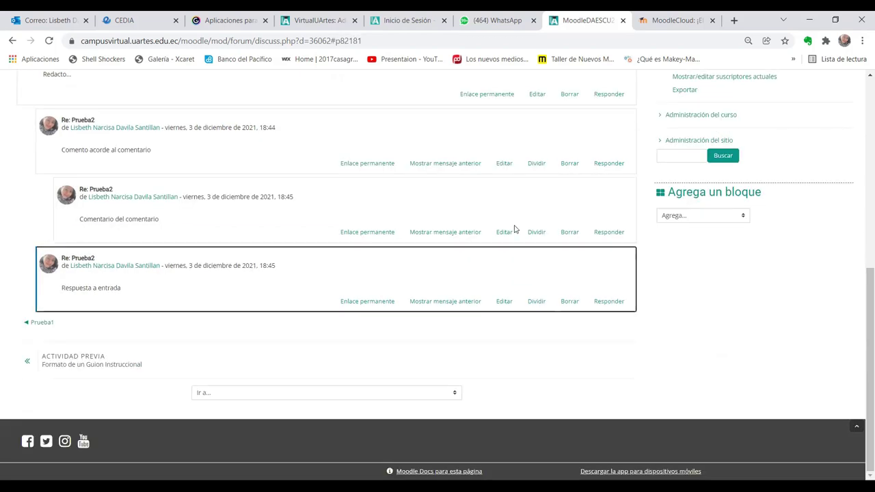
- Scroll the discussion back up and bring up the Mis Cursos course list
{"action": "left_click_drag", "start_coordinate": [862, 341], "coordinate": [862, 295]}
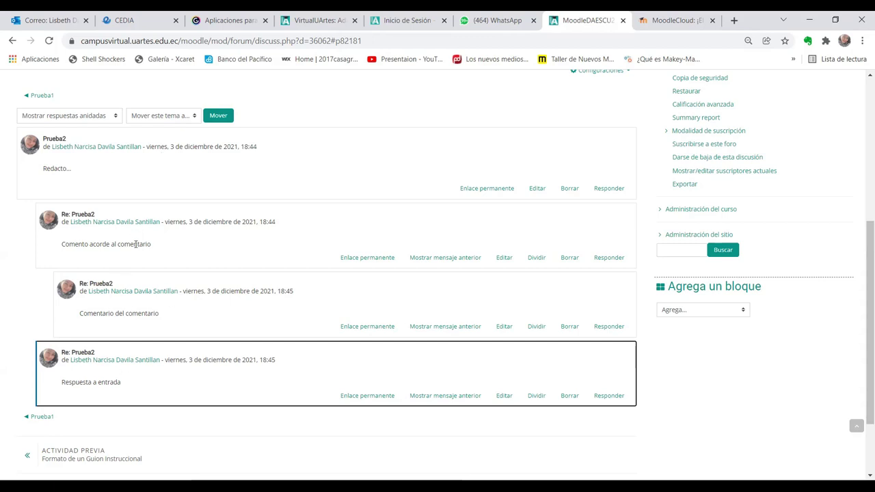
{"action": "left_click_drag", "start_coordinate": [862, 364], "coordinate": [861, 186]}
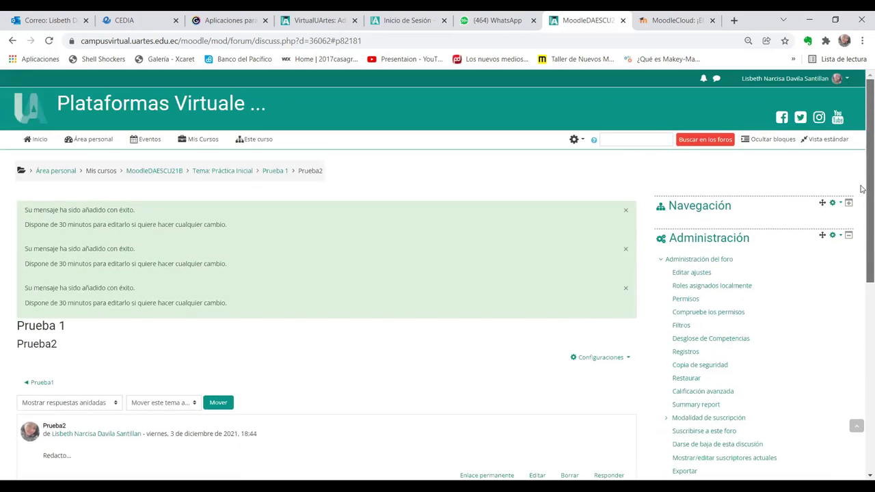
{"action": "left_click", "coordinate": [202, 141]}
- Go to NIV03B21P07 and open the Semana 2 forum 'Aprender a aprender (Actividad Autónoma)'
{"action": "left_click", "coordinate": [209, 220]}
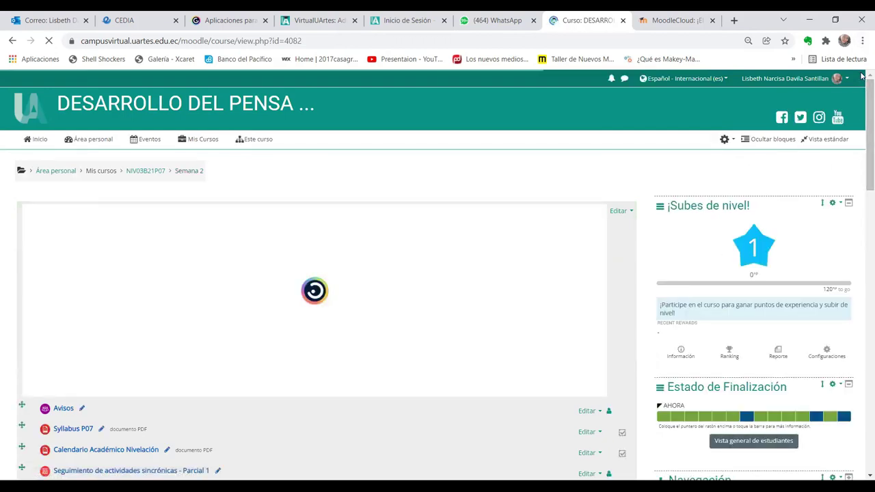
{"action": "scroll", "coordinate": [219, 326], "scroll_direction": "down", "scroll_amount": 2}
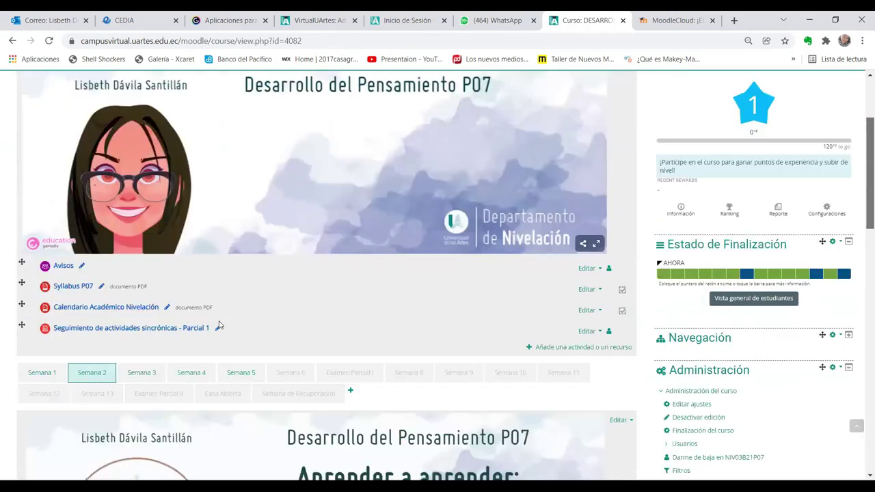
{"action": "scroll", "coordinate": [219, 325], "scroll_direction": "down", "scroll_amount": 1}
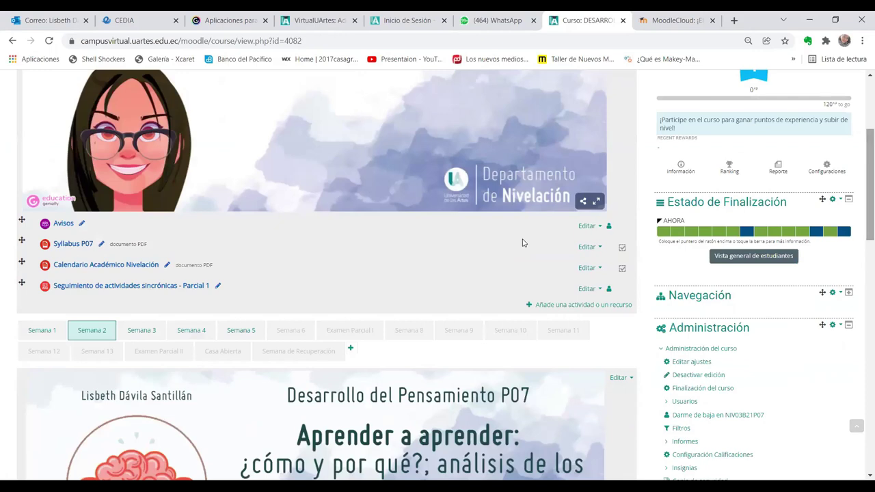
{"action": "scroll", "coordinate": [62, 160], "scroll_direction": "down", "scroll_amount": 6}
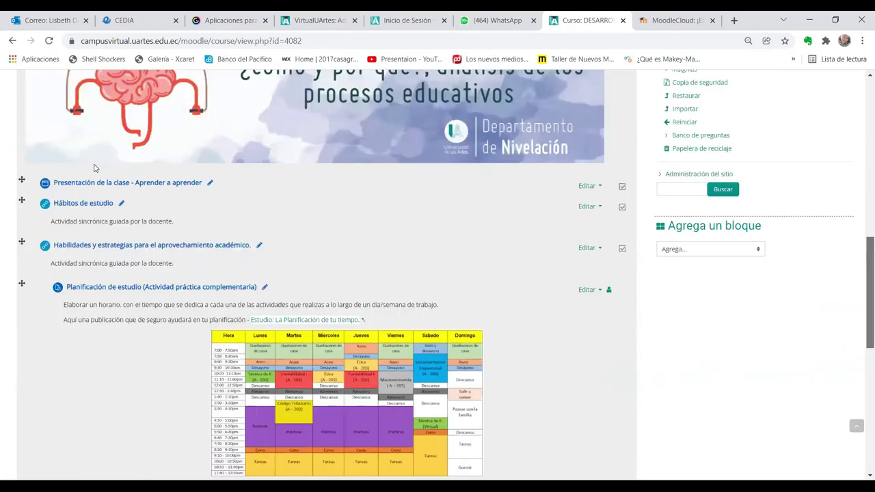
{"action": "scroll", "coordinate": [94, 167], "scroll_direction": "down", "scroll_amount": 5}
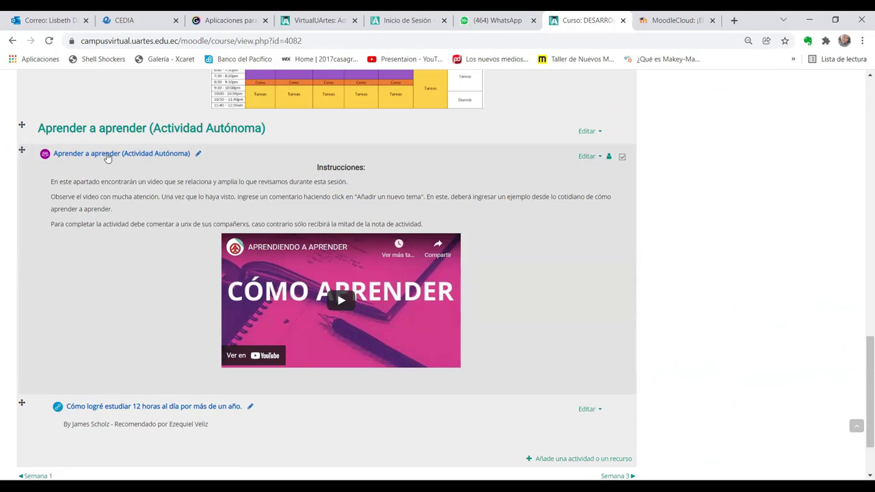
{"action": "left_click", "coordinate": [106, 154]}
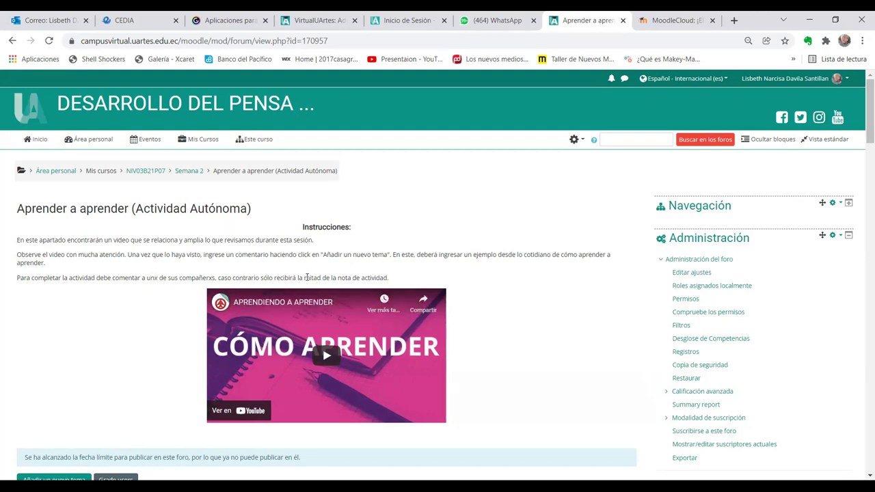
{"action": "mouse_move", "coordinate": [862, 127]}
{"action": "left_mouse_down"}
{"action": "mouse_move", "coordinate": [863, 148]}
{"action": "mouse_move", "coordinate": [863, 140]}
{"action": "left_mouse_up"}
{"action": "scroll", "coordinate": [862, 137], "scroll_direction": "down", "scroll_amount": 2}
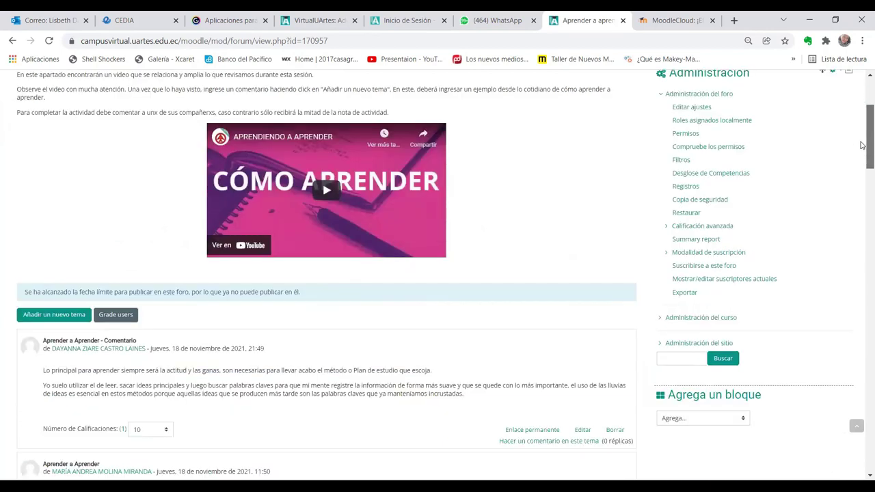
{"action": "scroll", "coordinate": [205, 188], "scroll_direction": "down", "scroll_amount": 2}
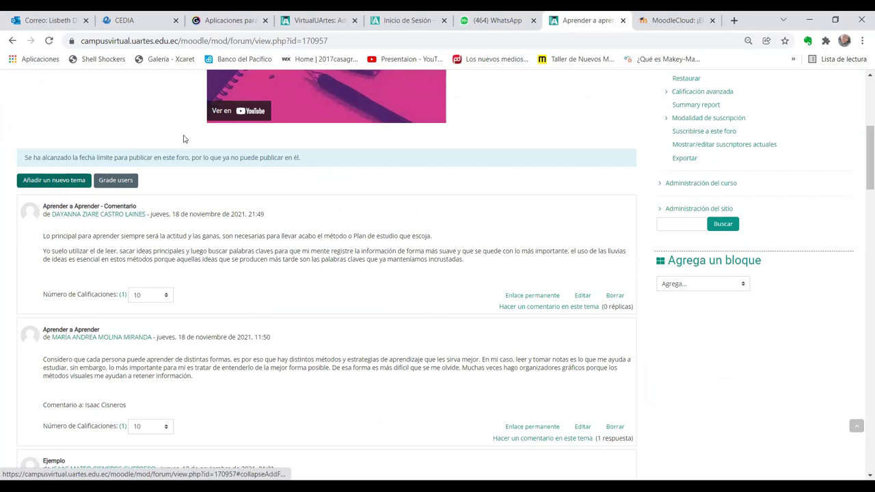
{"action": "scroll", "coordinate": [861, 153], "scroll_direction": "up", "scroll_amount": 5}
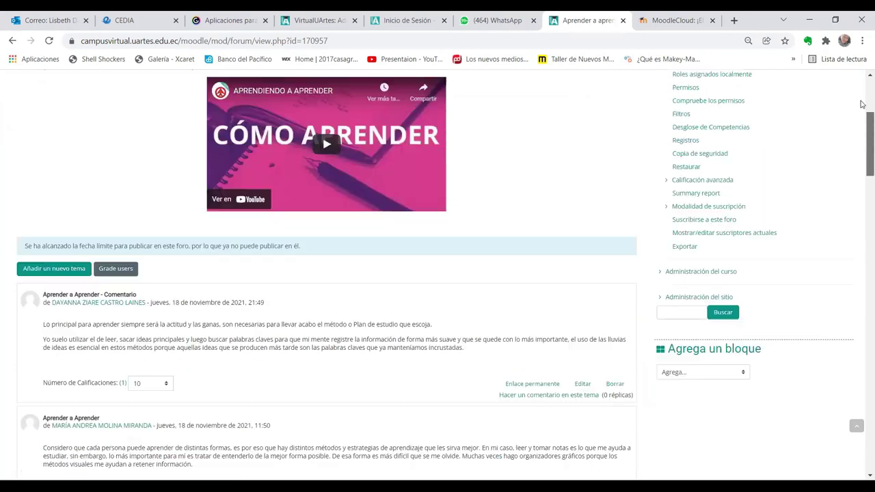
{"action": "scroll", "coordinate": [861, 170], "scroll_direction": "down", "scroll_amount": 2}
{"action": "scroll", "coordinate": [861, 170], "scroll_direction": "down", "scroll_amount": 6}
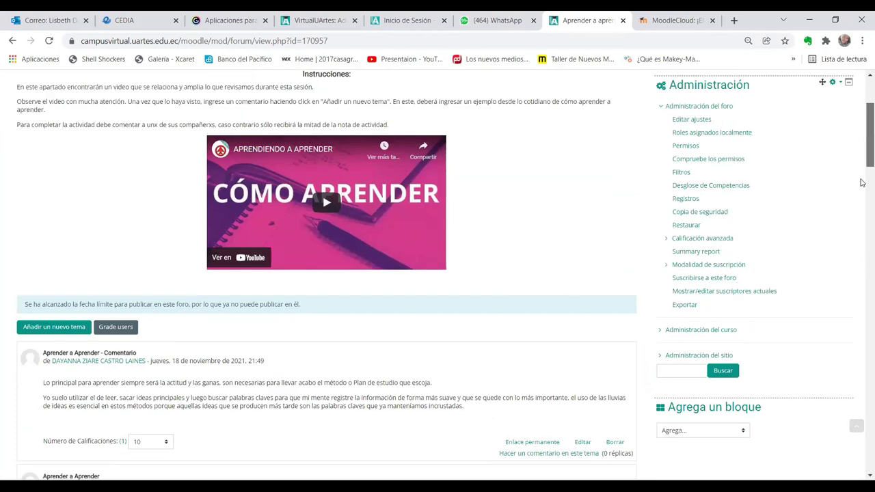
{"action": "scroll", "coordinate": [861, 230], "scroll_direction": "down", "scroll_amount": 6}
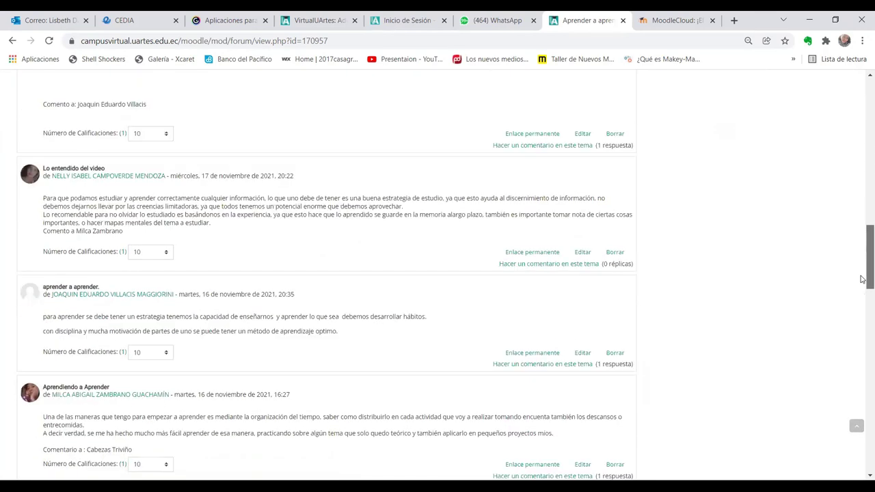
{"action": "scroll", "coordinate": [861, 292], "scroll_direction": "down", "scroll_amount": 6}
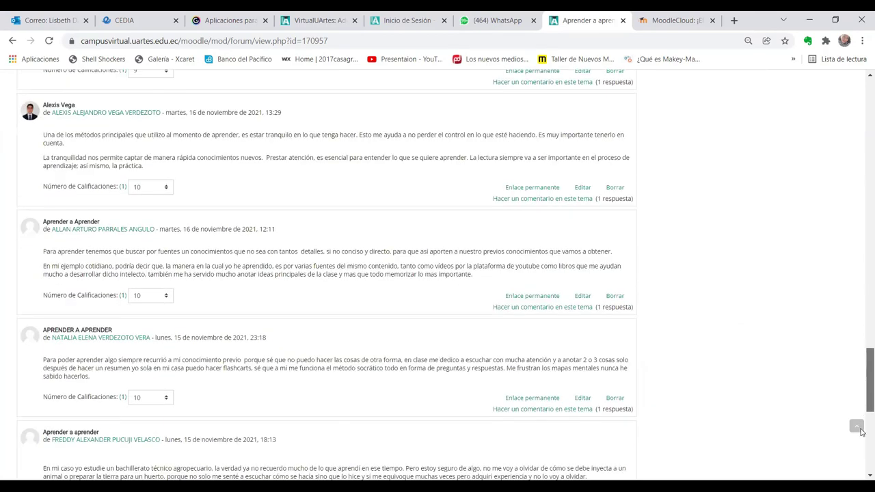
{"action": "scroll", "coordinate": [861, 430], "scroll_direction": "down", "scroll_amount": 2}
{"action": "scroll", "coordinate": [861, 253], "scroll_direction": "down", "scroll_amount": 1}
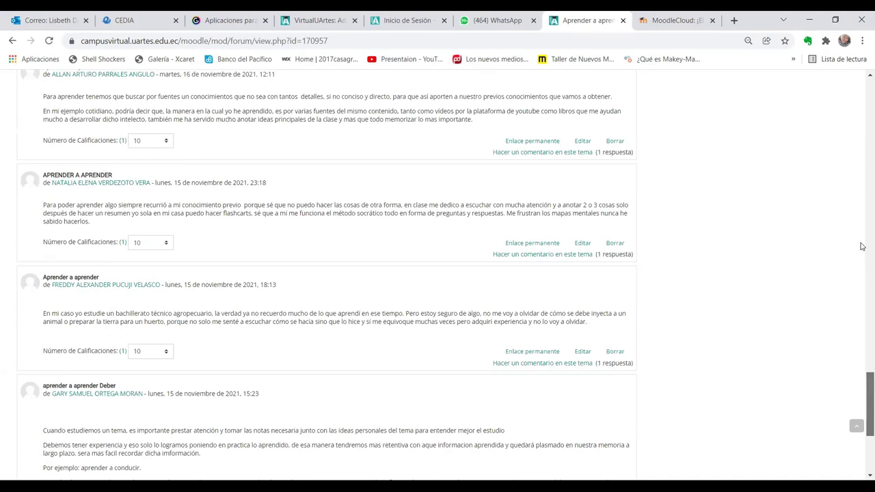
{"action": "scroll", "coordinate": [862, 205], "scroll_direction": "up", "scroll_amount": 7}
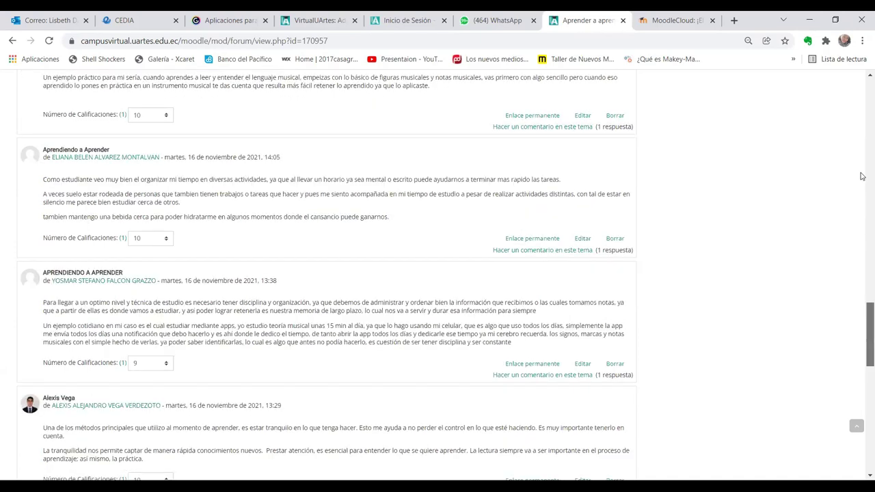
{"action": "scroll", "coordinate": [863, 159], "scroll_direction": "up", "scroll_amount": 3}
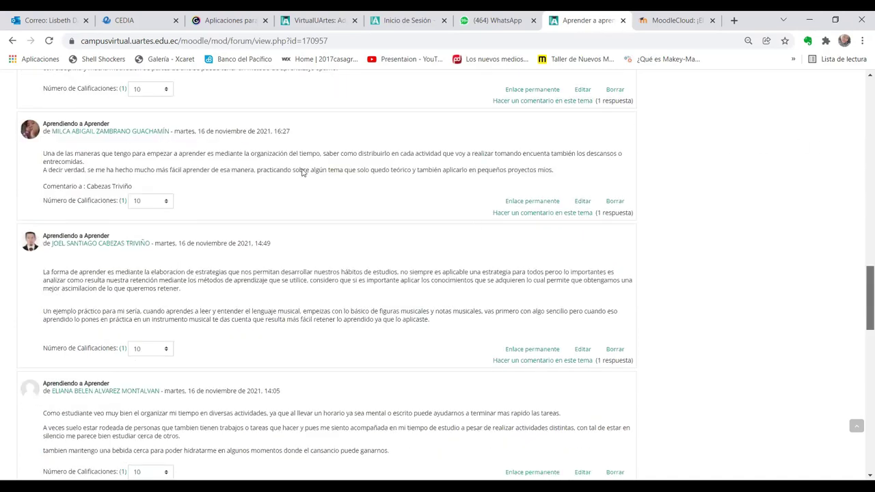
{"action": "scroll", "coordinate": [303, 172], "scroll_direction": "up", "scroll_amount": 12}
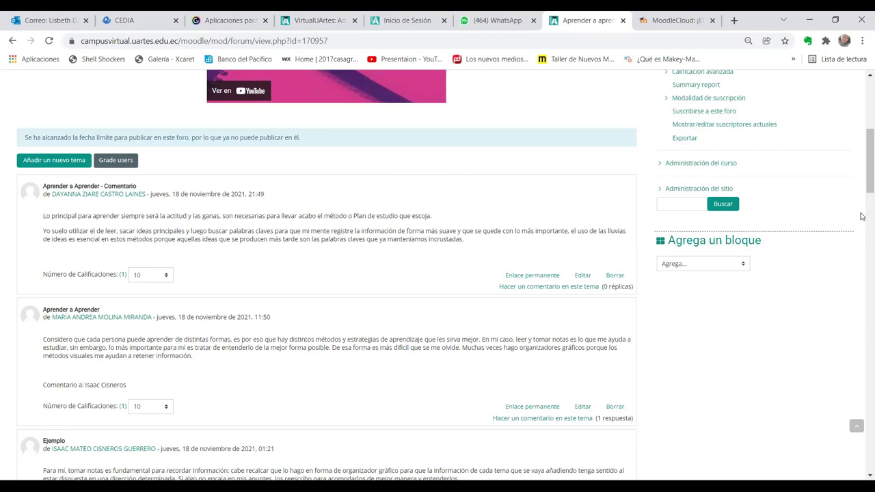
{"action": "left_click_drag", "start_coordinate": [863, 177], "coordinate": [861, 364]}
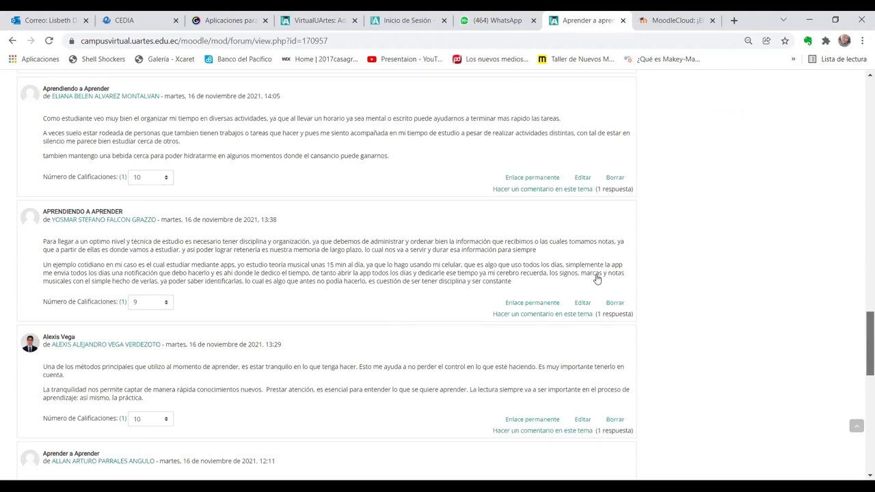
{"action": "scroll", "coordinate": [328, 273], "scroll_direction": "up", "scroll_amount": 2}
{"action": "left_click", "coordinate": [403, 250]}
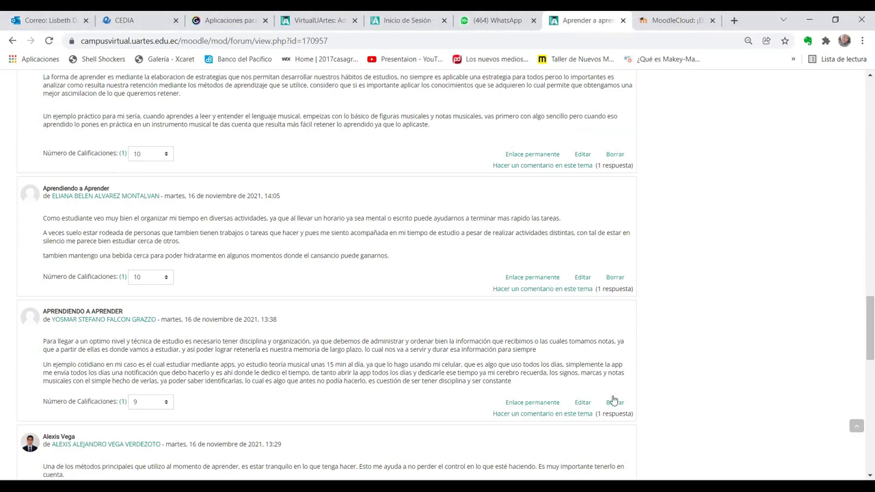
{"action": "left_click_drag", "start_coordinate": [862, 315], "coordinate": [862, 424]}
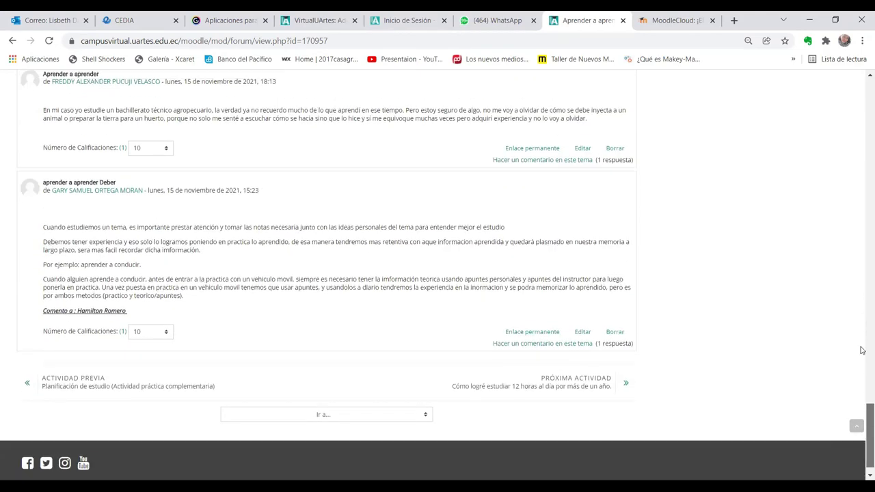
{"action": "scroll", "coordinate": [861, 273], "scroll_direction": "up", "scroll_amount": 6}
{"action": "scroll", "coordinate": [861, 137], "scroll_direction": "up", "scroll_amount": 10}
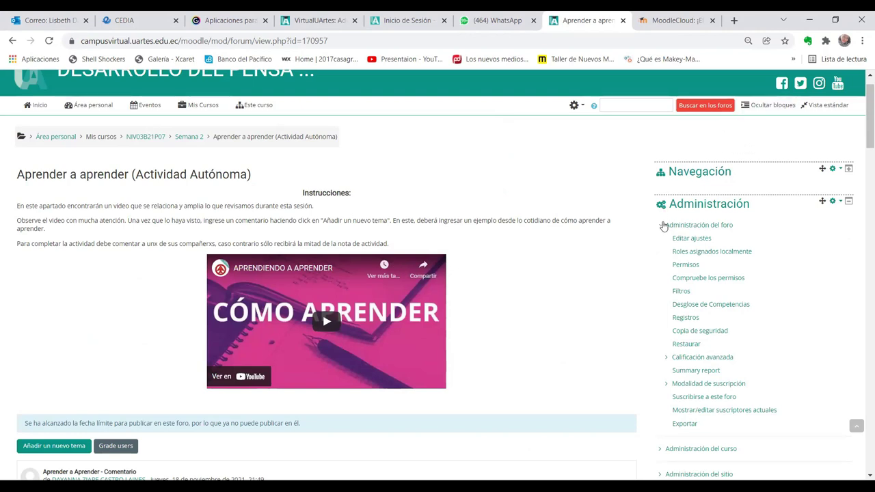
- Open the forum's Editar ajustes form and expand the Tipo de foro dropdown
{"action": "left_click", "coordinate": [680, 239]}
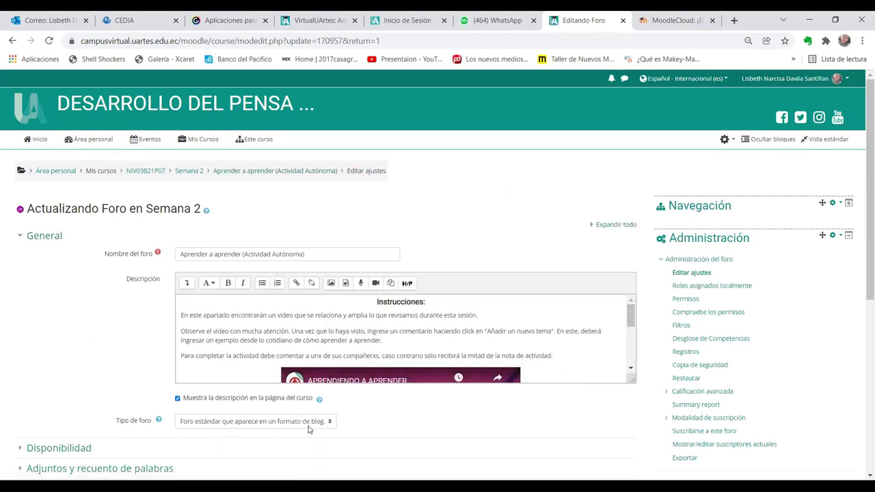
{"action": "left_click_drag", "start_coordinate": [868, 157], "coordinate": [868, 218]}
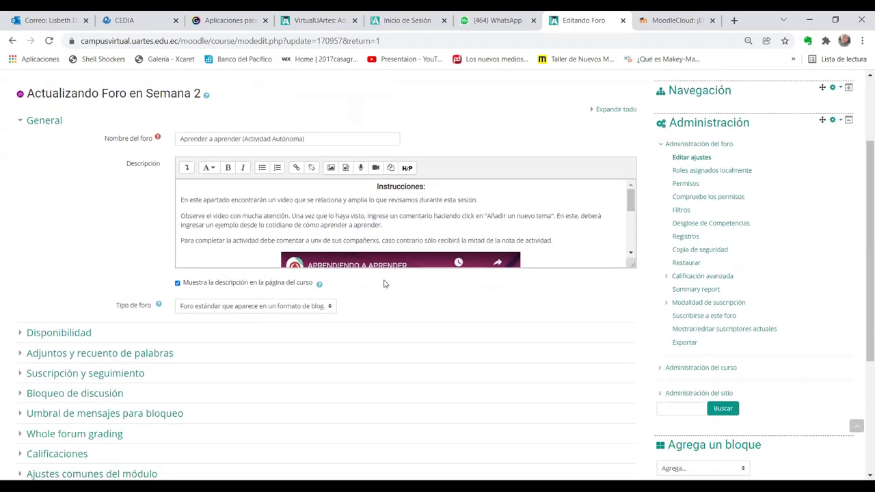
{"action": "left_click", "coordinate": [320, 308]}
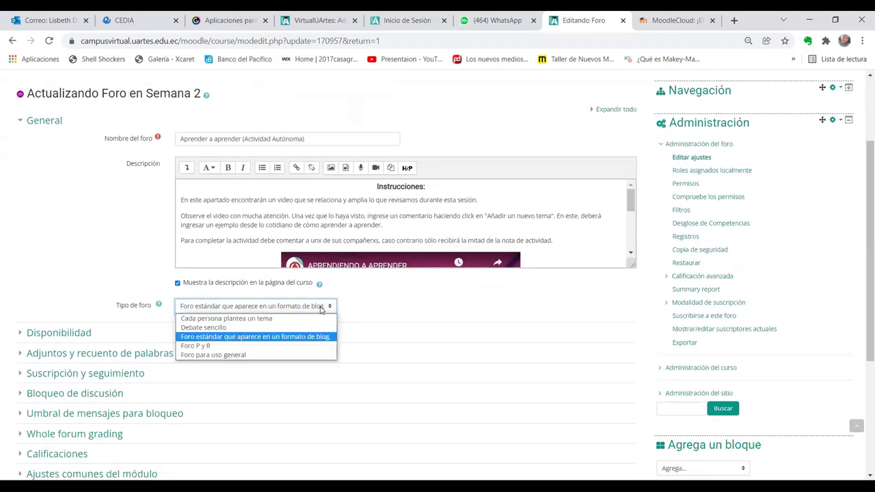
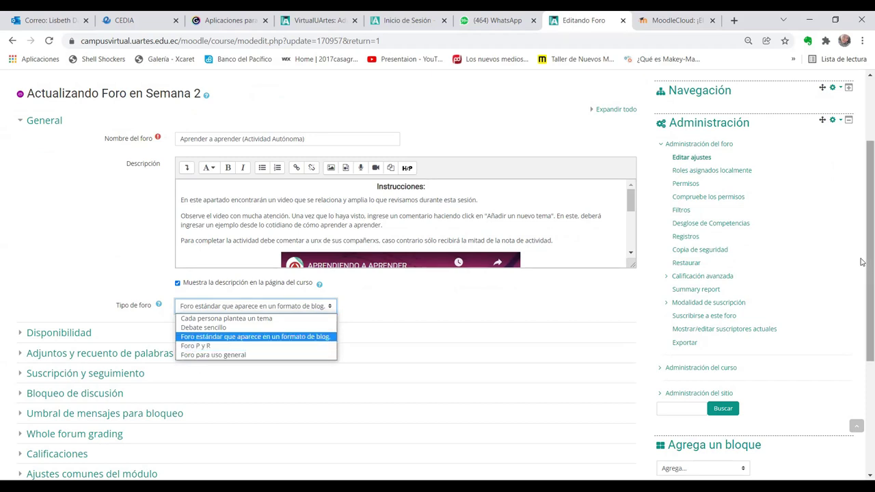
- Cancel the Aprender a aprender forum's settings form without saving, returning to the forum page
{"action": "scroll", "coordinate": [861, 404], "scroll_direction": "down", "scroll_amount": 3}
{"action": "left_click", "coordinate": [412, 374]}
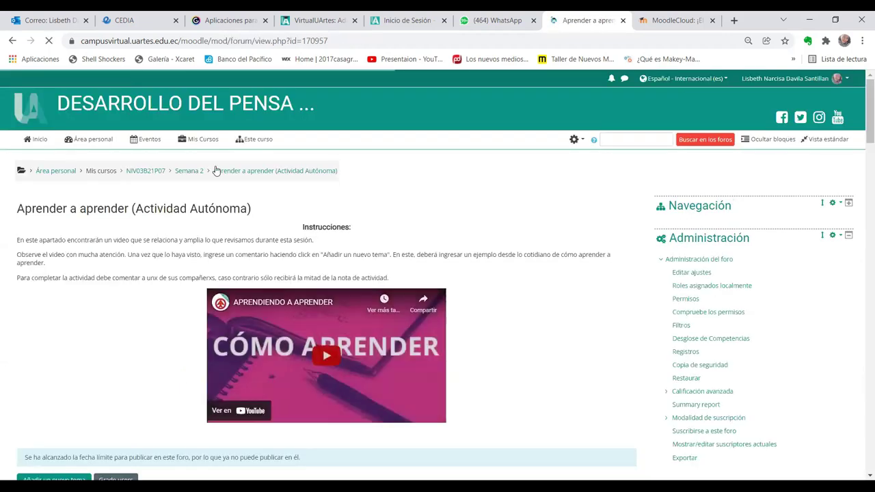
- Go to the MoodleDAESCU21B course and open the Prueba 1 forum under Tema: Práctica Inicial
{"action": "mouse_move", "coordinate": [203, 139]}
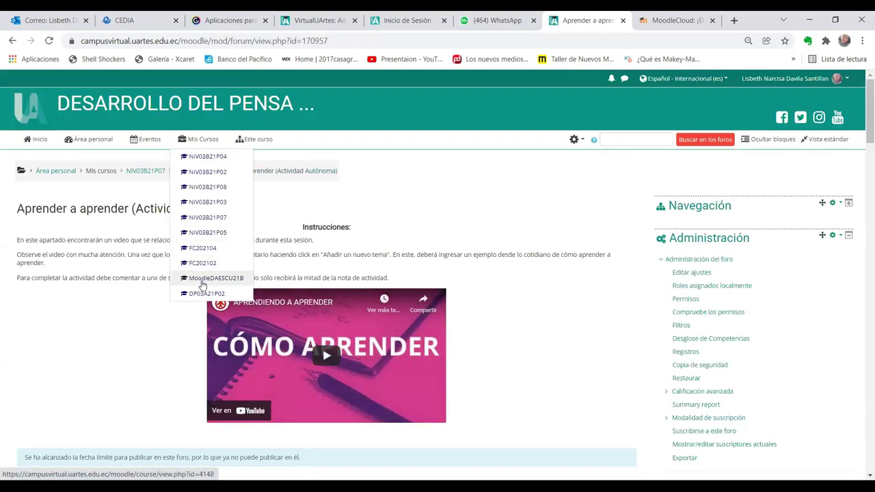
{"action": "left_click", "coordinate": [203, 279]}
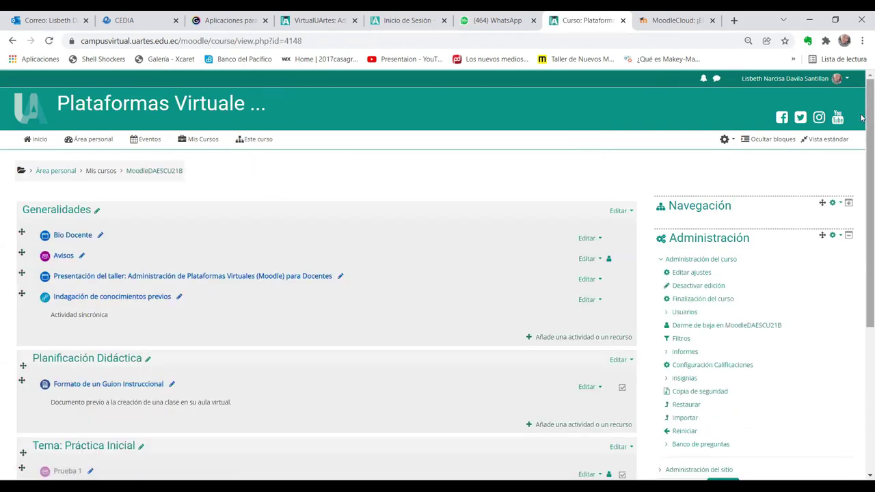
{"action": "scroll", "coordinate": [862, 137], "scroll_direction": "down", "scroll_amount": 3}
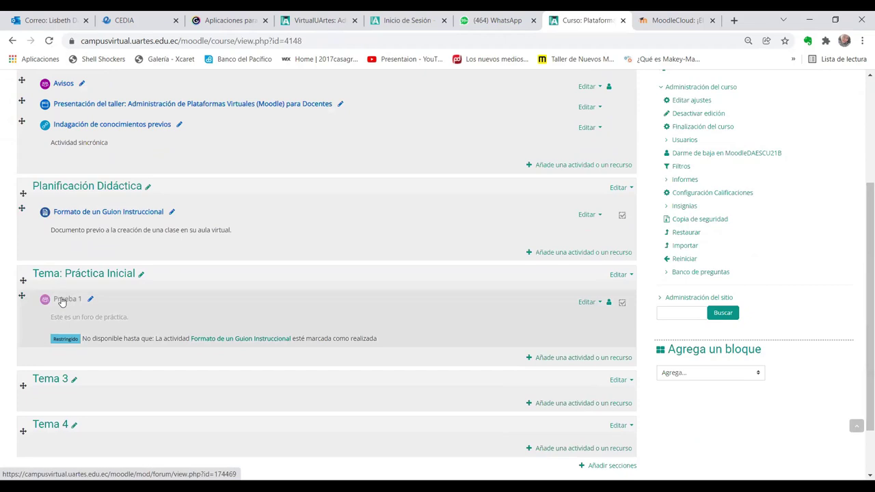
{"action": "left_click", "coordinate": [61, 302]}
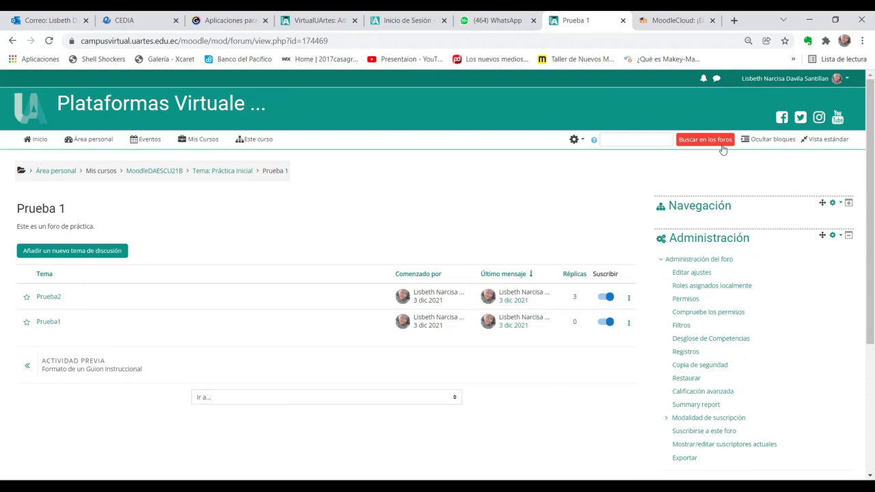
- Set Prueba 1's Tipo de foro to Debate sencillo and save back to the course
{"action": "left_click", "coordinate": [685, 273]}
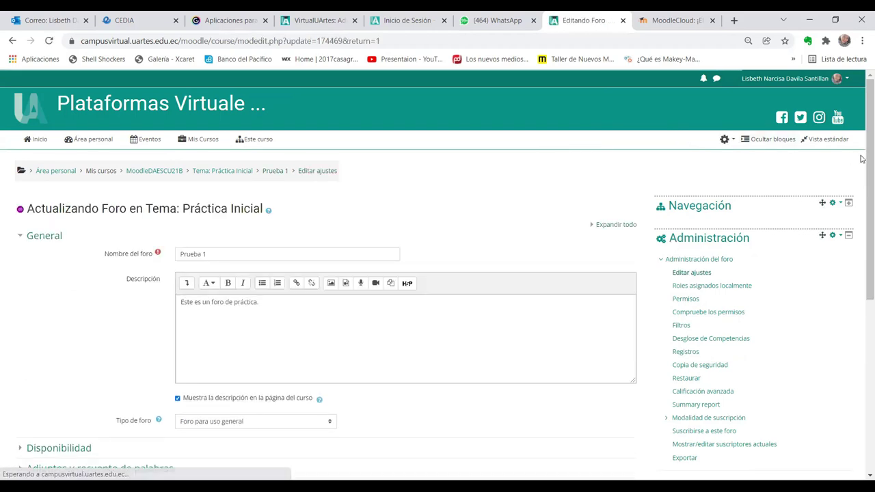
{"action": "scroll", "coordinate": [861, 159], "scroll_direction": "down", "scroll_amount": 2}
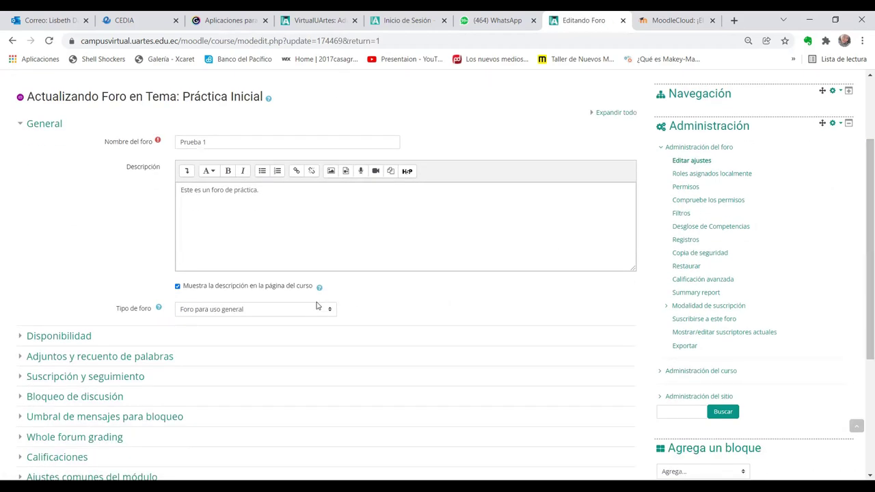
{"action": "left_click", "coordinate": [236, 309]}
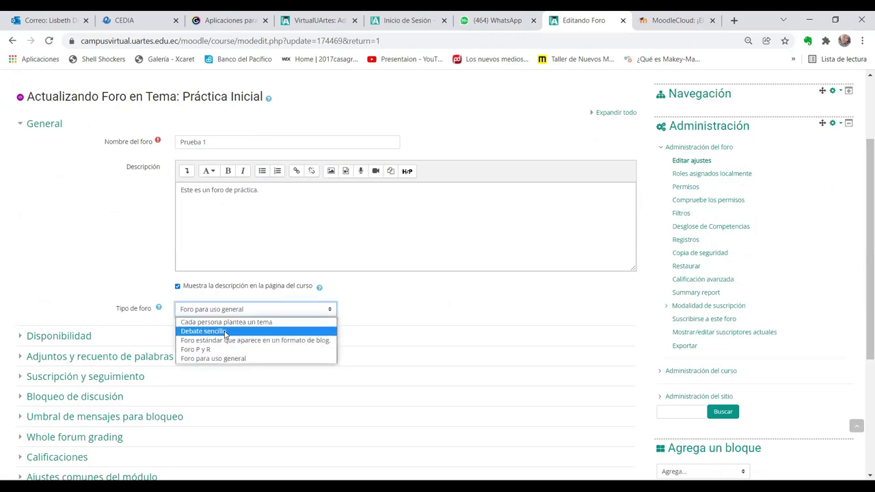
{"action": "left_click", "coordinate": [225, 332]}
{"action": "scroll", "coordinate": [861, 250], "scroll_direction": "down", "scroll_amount": 3}
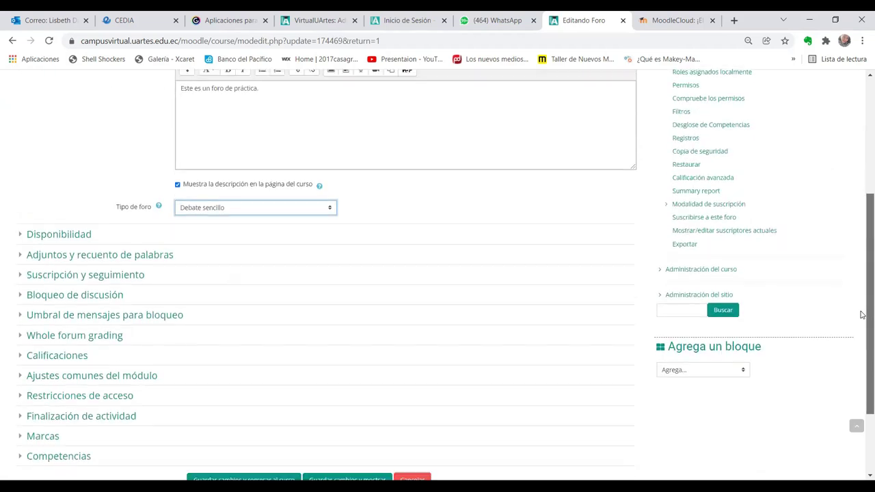
{"action": "left_click", "coordinate": [238, 383]}
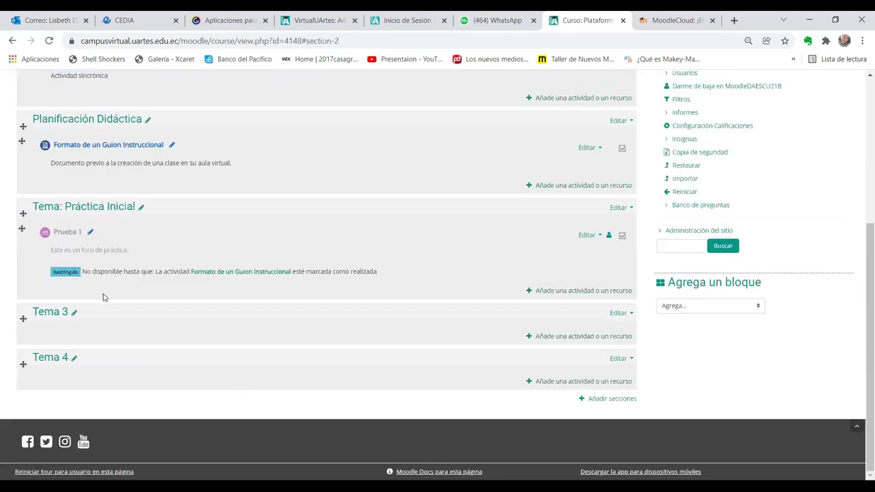
- Open the Prueba 1 forum and scroll through its simple-debate discussion and replies
{"action": "left_click", "coordinate": [67, 232]}
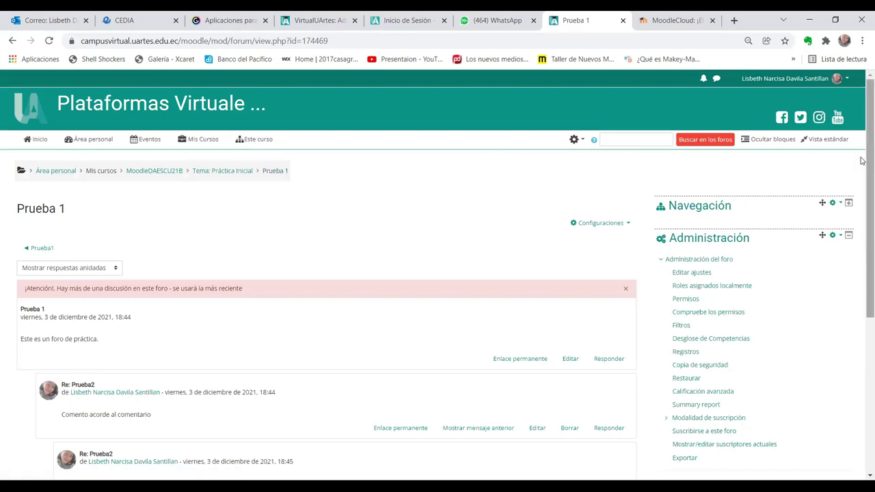
{"action": "left_click_drag", "start_coordinate": [860, 161], "coordinate": [861, 235]}
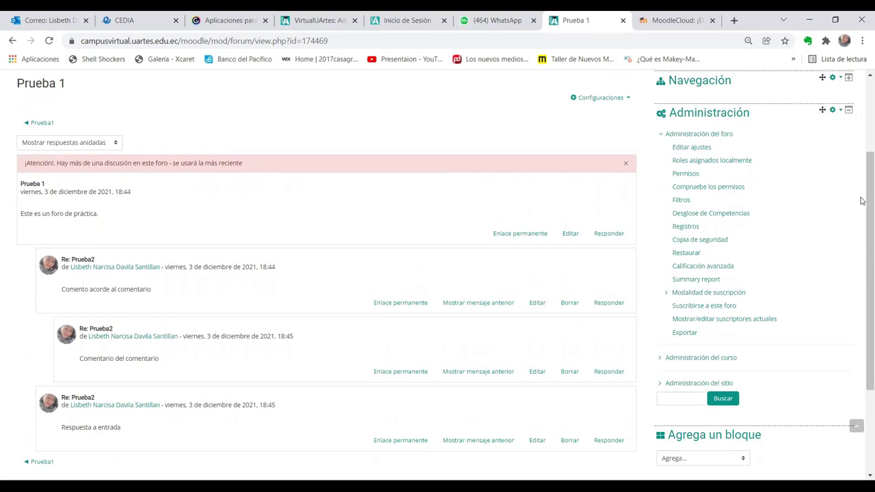
{"action": "left_click_drag", "start_coordinate": [868, 203], "coordinate": [223, 229]}
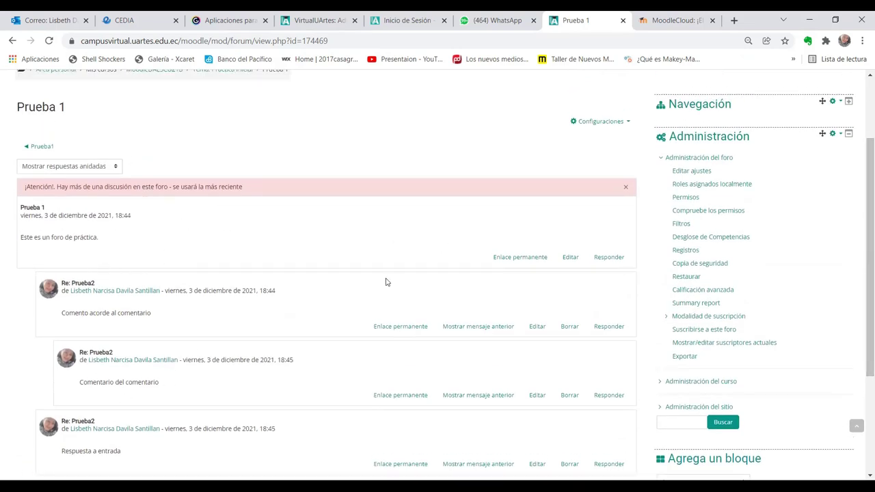
{"action": "left_click_drag", "start_coordinate": [859, 221], "coordinate": [865, 254]}
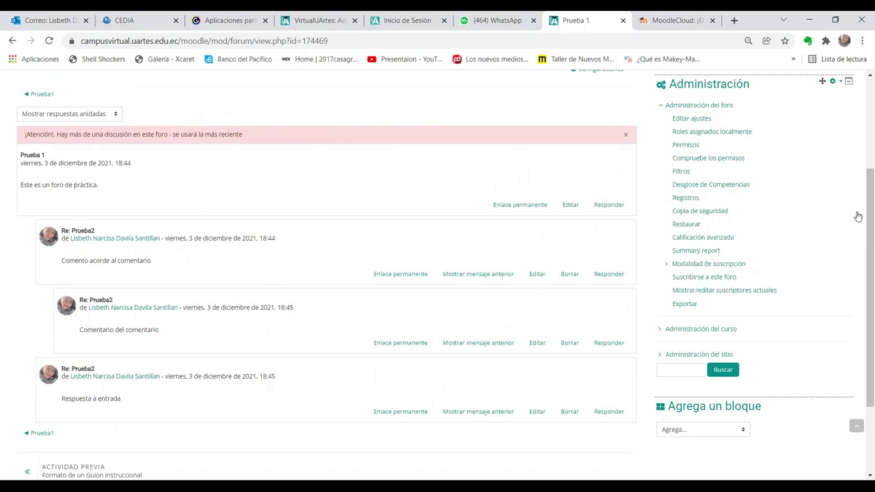
{"action": "left_click_drag", "start_coordinate": [860, 254], "coordinate": [861, 189]}
- Change Prueba 1's Tipo de foro to Foro P y R and save back to the course
{"action": "left_click", "coordinate": [704, 216]}
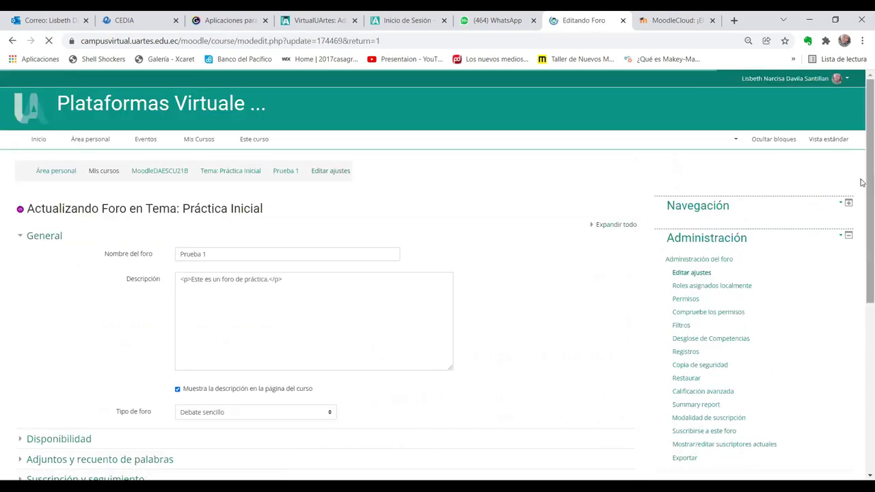
{"action": "scroll", "coordinate": [393, 304], "scroll_direction": "down", "scroll_amount": 2}
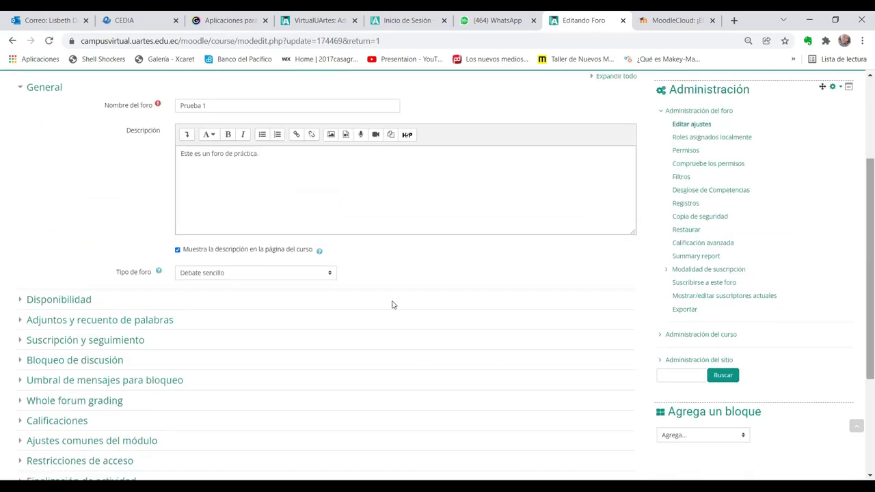
{"action": "left_click", "coordinate": [309, 274]}
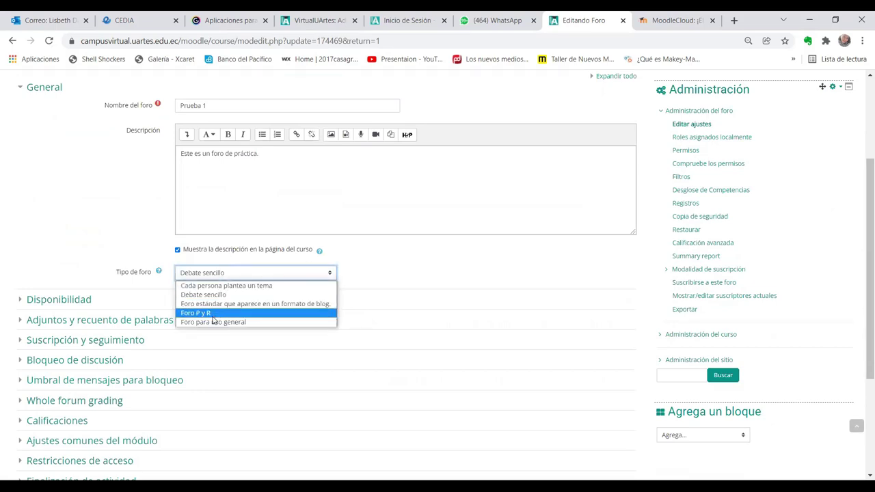
{"action": "left_click", "coordinate": [213, 313]}
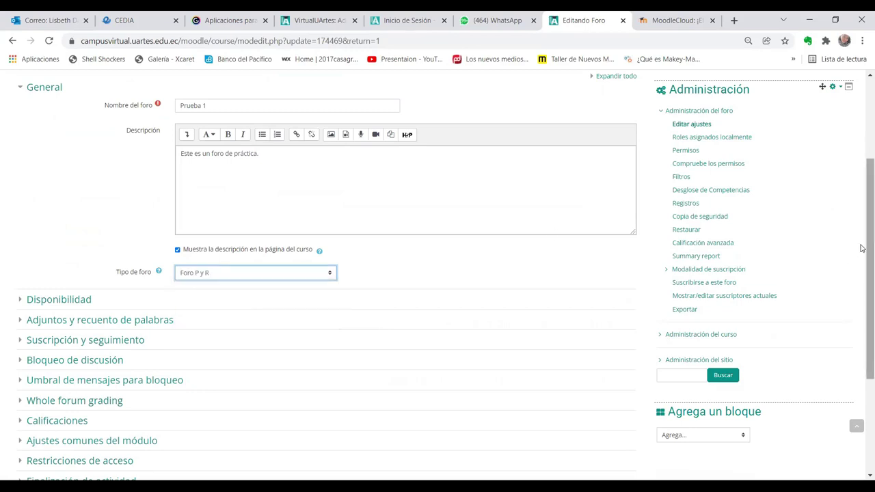
{"action": "scroll", "coordinate": [862, 250], "scroll_direction": "down", "scroll_amount": 3}
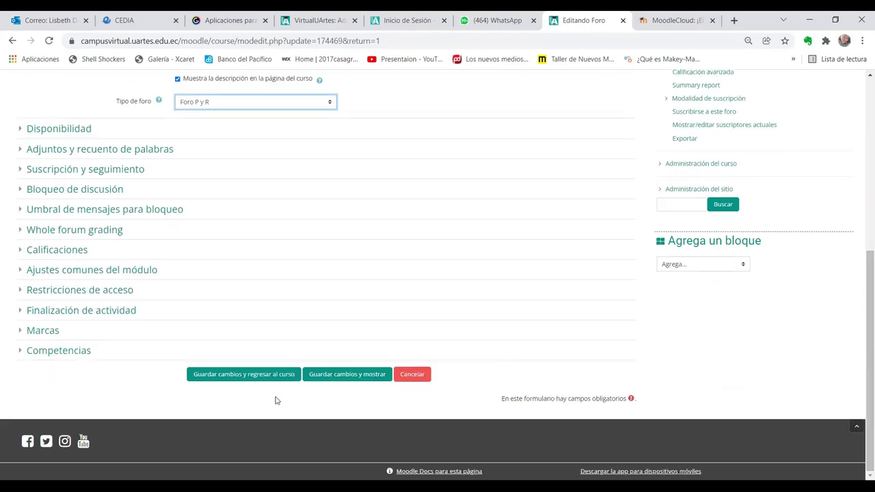
{"action": "left_click", "coordinate": [266, 378]}
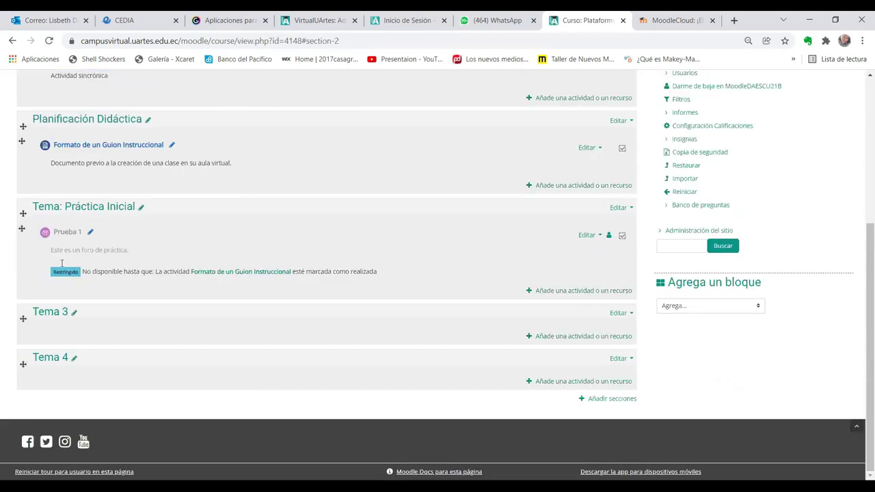
- Open the Prueba 1 forum's Prueba 1 topic and scroll through its three nested replies
{"action": "left_click", "coordinate": [66, 233]}
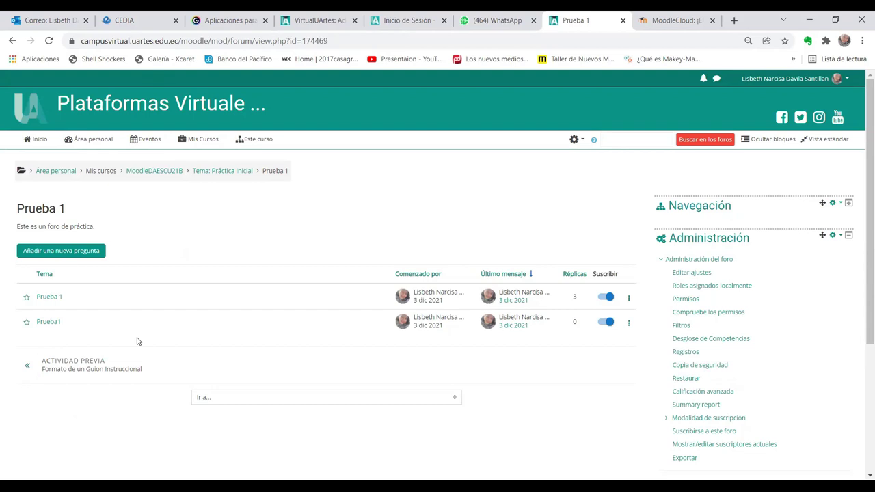
{"action": "left_click", "coordinate": [49, 299]}
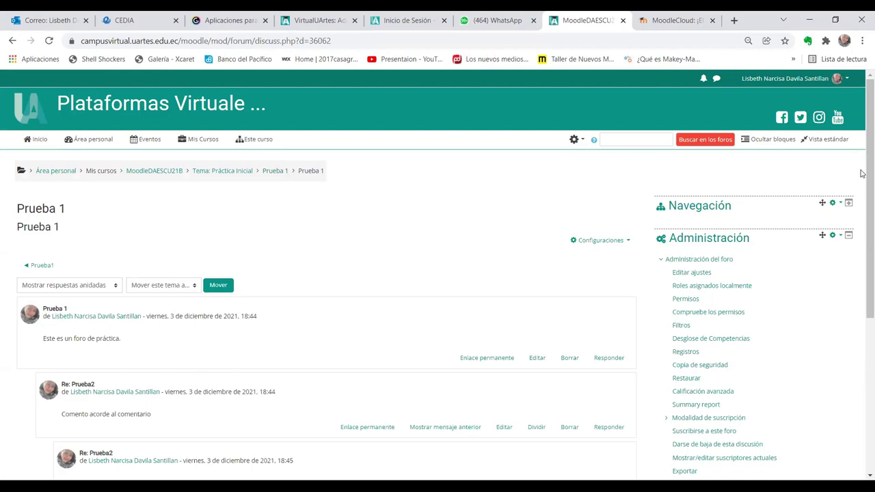
{"action": "left_click_drag", "start_coordinate": [862, 187], "coordinate": [862, 244]}
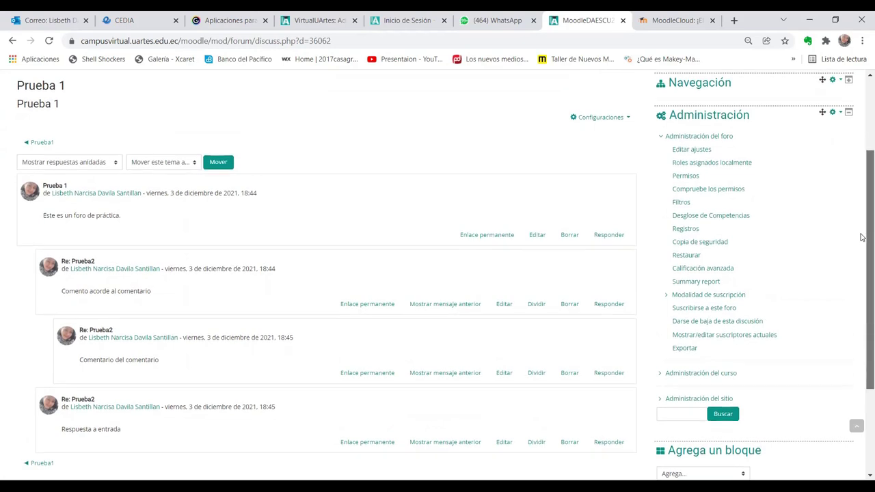
{"action": "left_click_drag", "start_coordinate": [862, 353], "coordinate": [832, 142]}
- Use the user menu's Cambiar rol a... page to view the course as Estudiante
{"action": "left_click", "coordinate": [810, 80]}
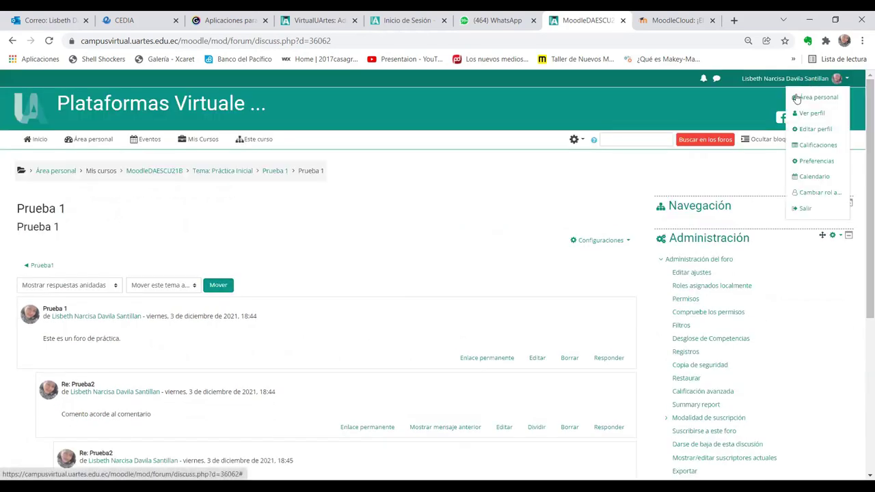
{"action": "left_click", "coordinate": [817, 194]}
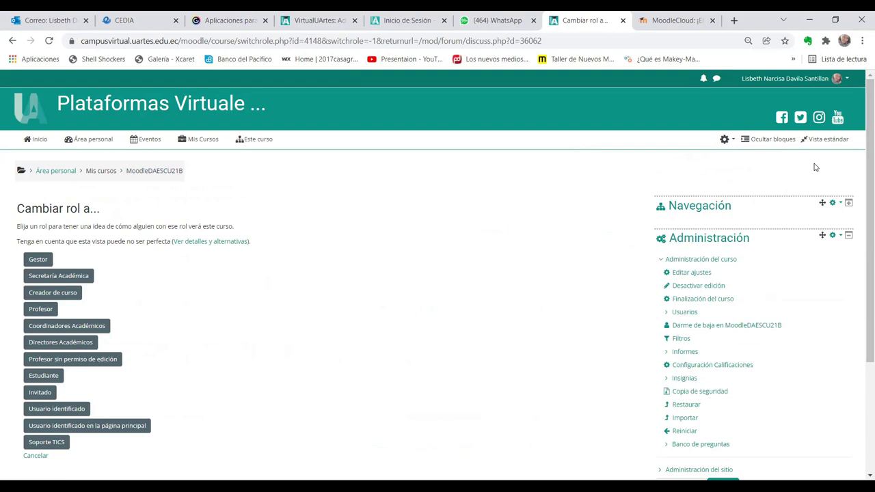
{"action": "left_click", "coordinate": [831, 81]}
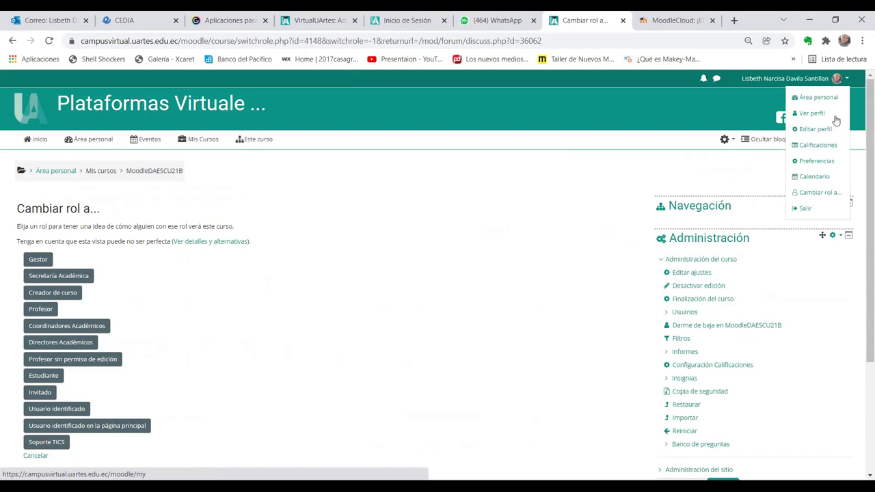
{"action": "left_click", "coordinate": [816, 195]}
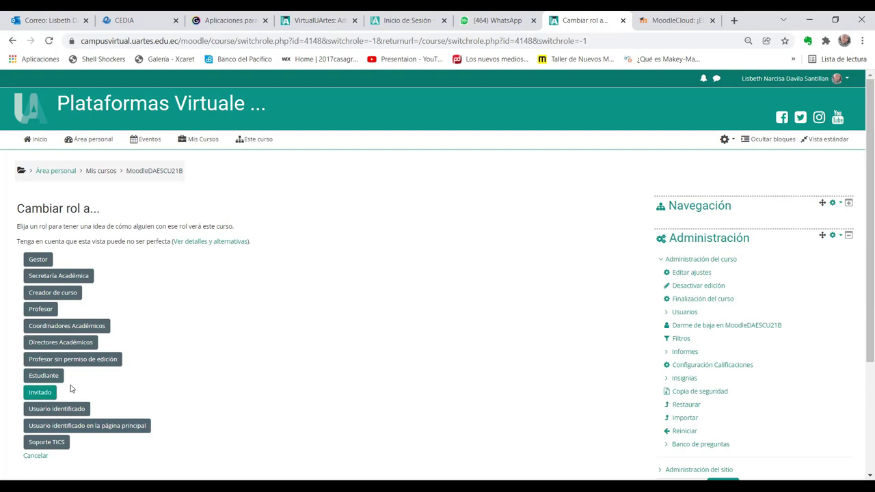
{"action": "left_click", "coordinate": [44, 378]}
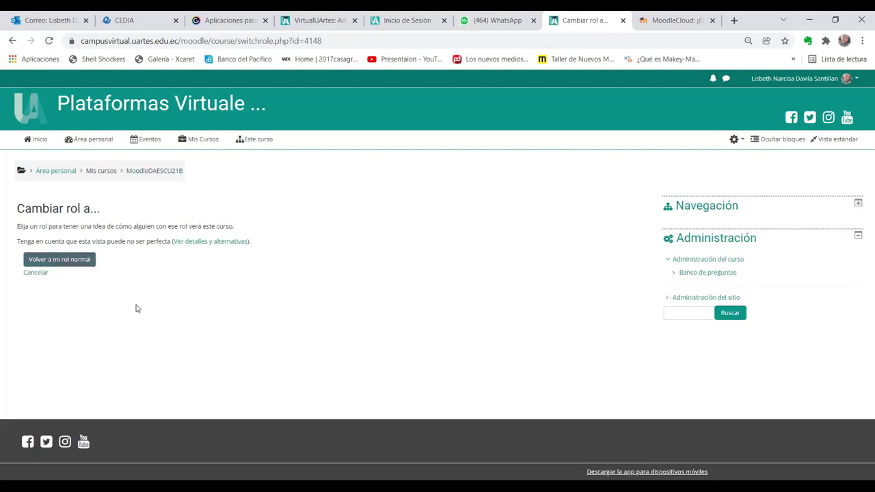
- Reopen the Prueba 1 discussion from the course, then go back to the Prueba 1 forum list
{"action": "left_click", "coordinate": [134, 174]}
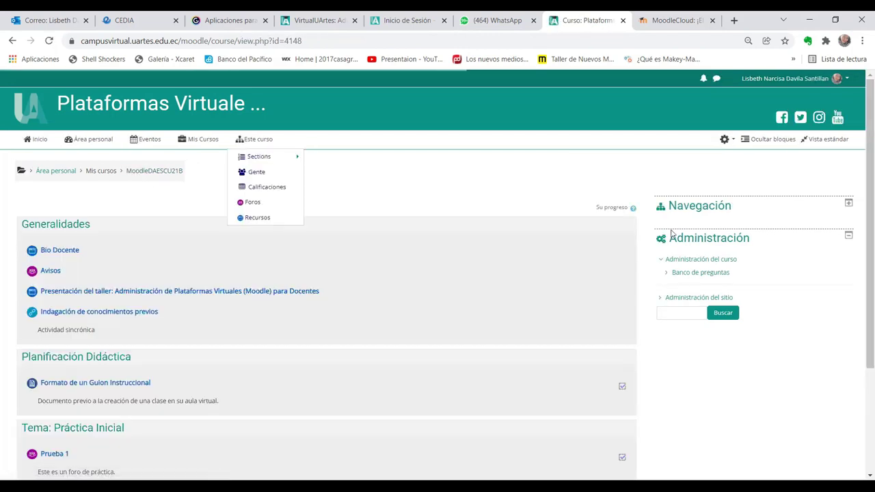
{"action": "left_click", "coordinate": [54, 454]}
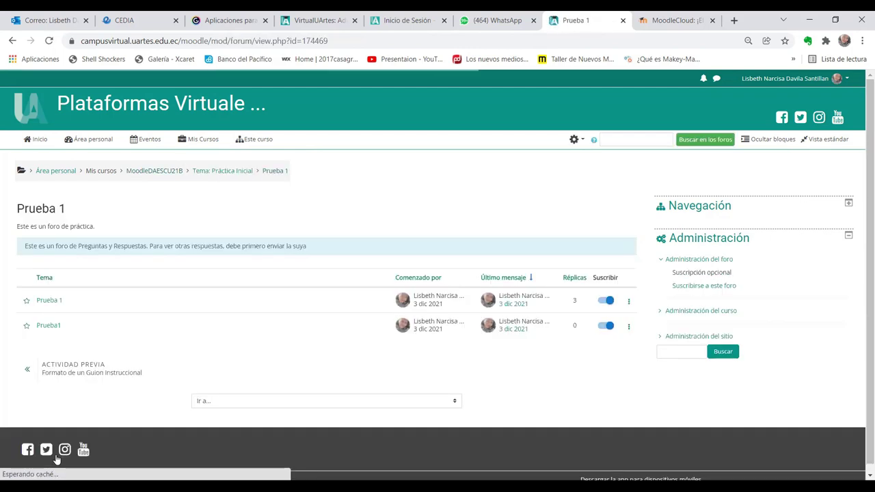
{"action": "left_click", "coordinate": [50, 301]}
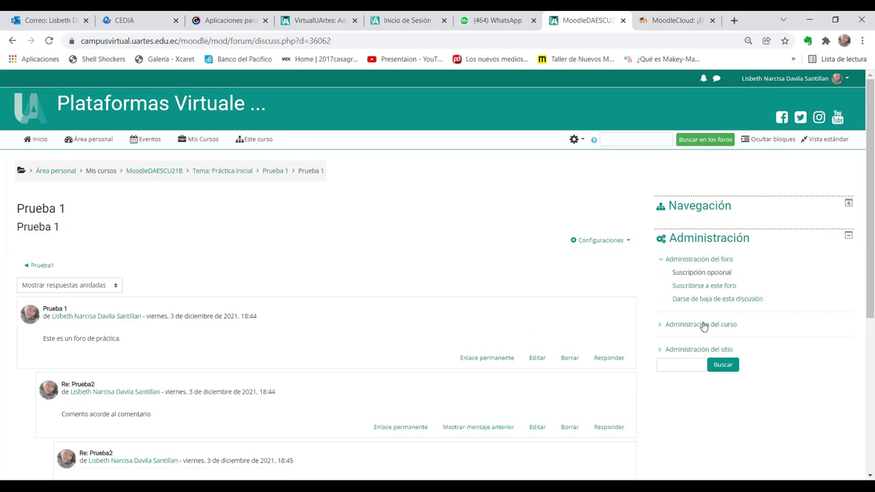
{"action": "left_click_drag", "start_coordinate": [862, 180], "coordinate": [862, 212]}
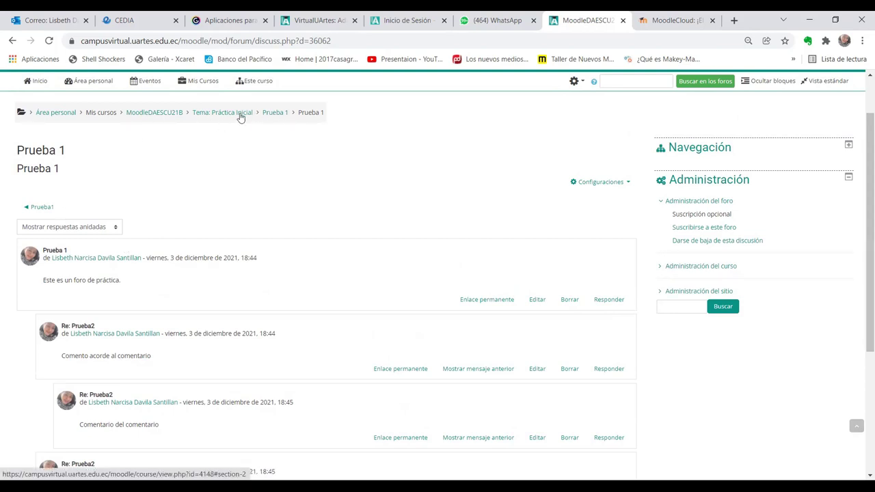
{"action": "left_click", "coordinate": [240, 116]}
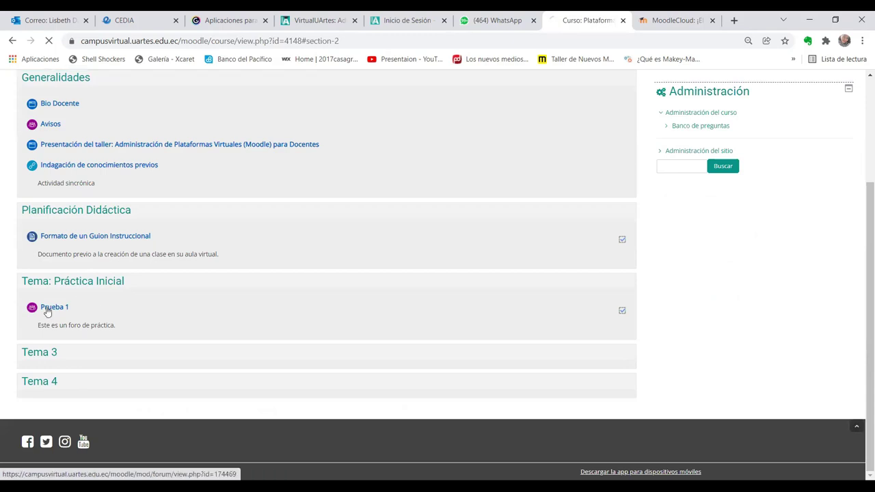
{"action": "left_click", "coordinate": [47, 309]}
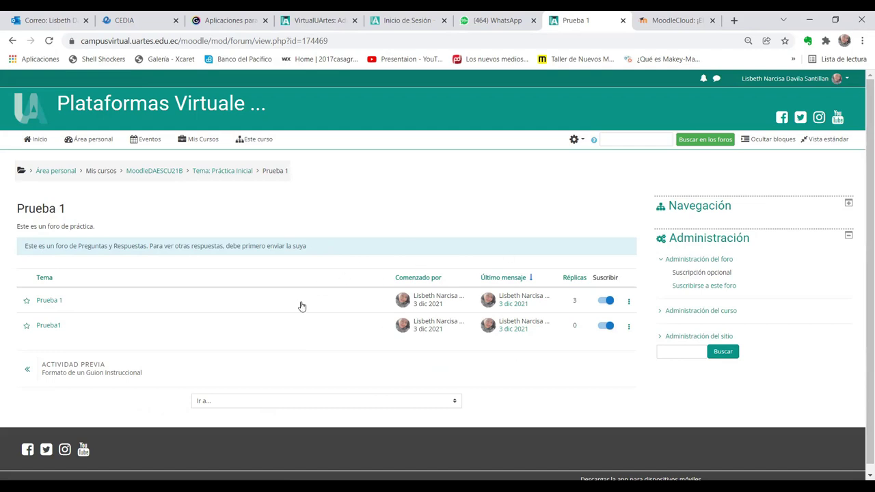
- Select and deselect the forum's question-and-answer notice, then return to the Tema: Práctica Inicial section
{"action": "triple_click", "coordinate": [34, 247]}
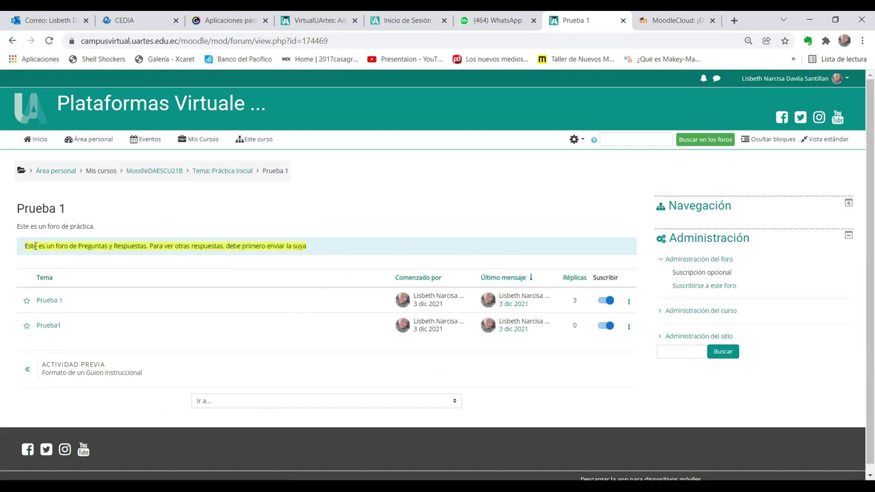
{"action": "left_click", "coordinate": [231, 219]}
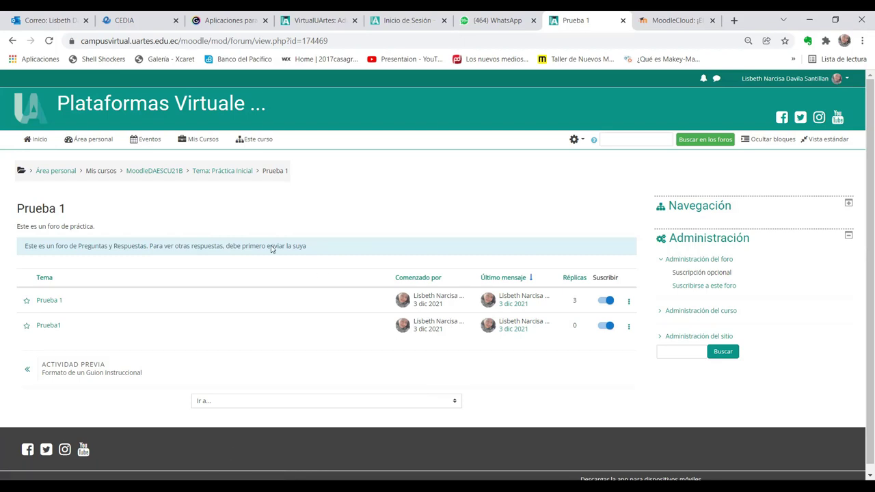
{"action": "left_click", "coordinate": [216, 175]}
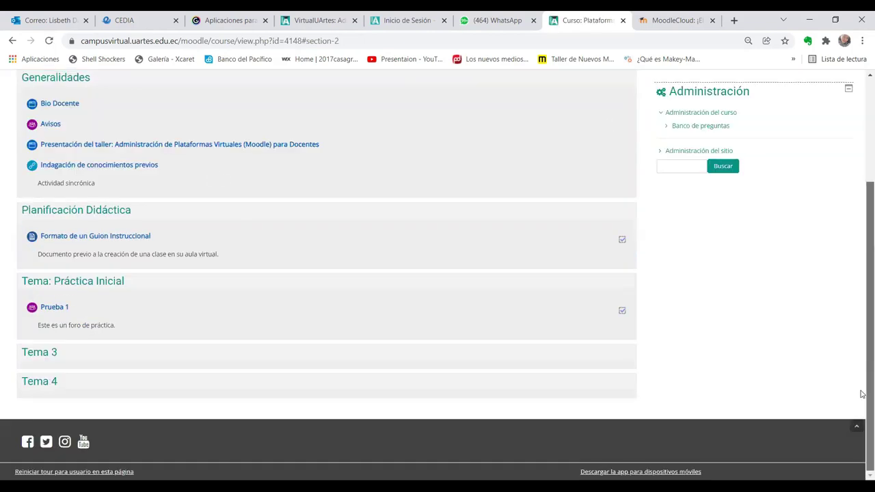
{"action": "left_click_drag", "start_coordinate": [861, 394], "coordinate": [862, 385]}
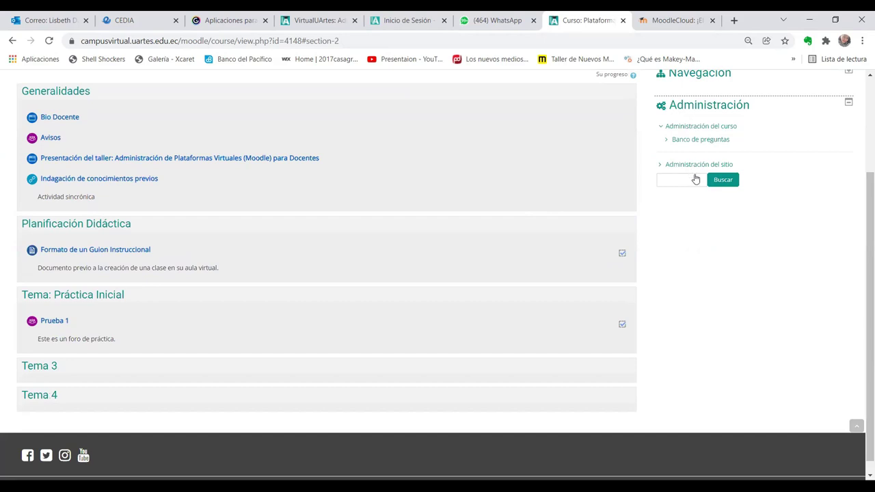
- Close the WhatsApp tab and scroll the course page back up to Prueba 1
{"action": "left_click", "coordinate": [533, 21]}
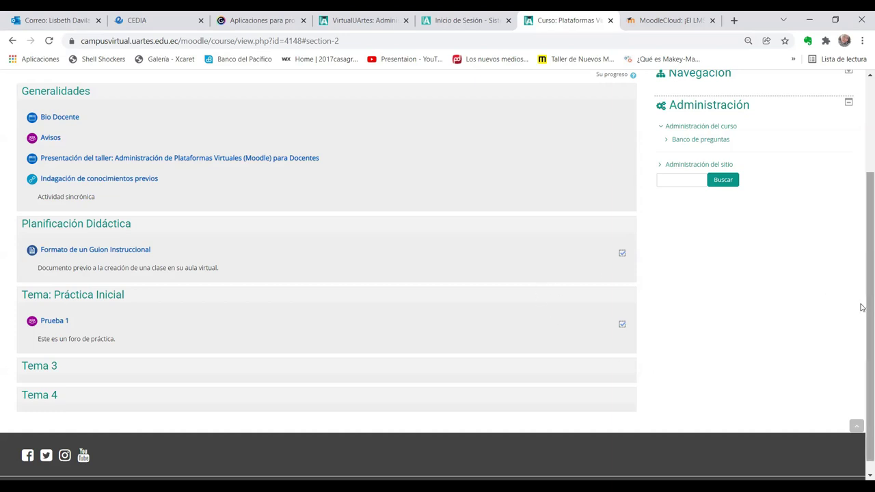
{"action": "left_click_drag", "start_coordinate": [861, 319], "coordinate": [860, 285]}
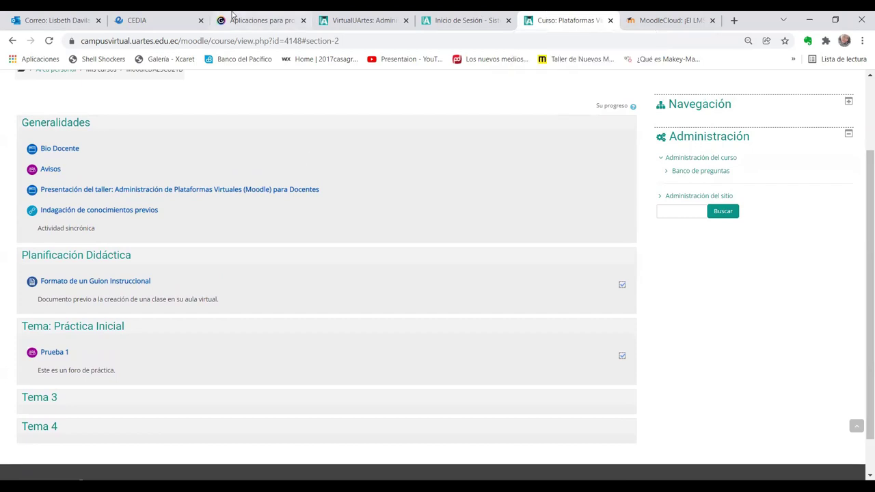
{"action": "mouse_move", "coordinate": [861, 254]}
{"action": "left_mouse_down"}
{"action": "mouse_move", "coordinate": [860, 228]}
{"action": "mouse_move", "coordinate": [861, 240]}
{"action": "left_mouse_up"}
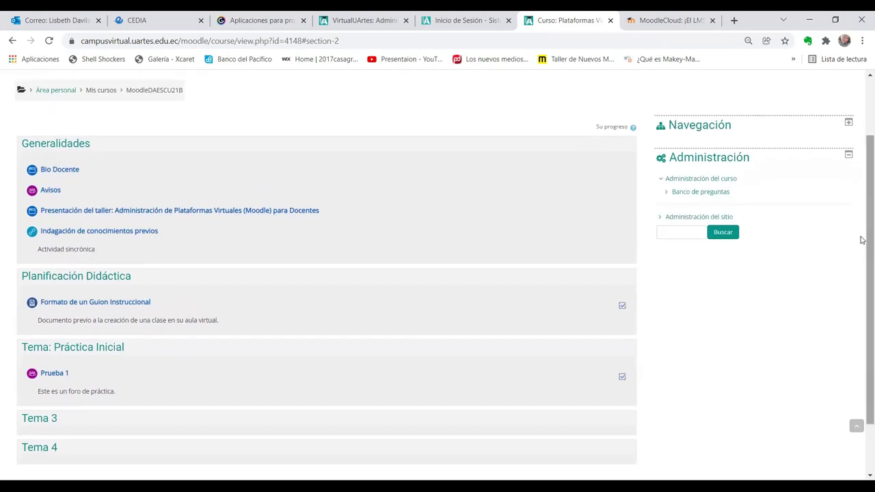
- Open the Presentación del taller page, preview it full screen, and duplicate its tab
{"action": "left_click", "coordinate": [150, 212]}
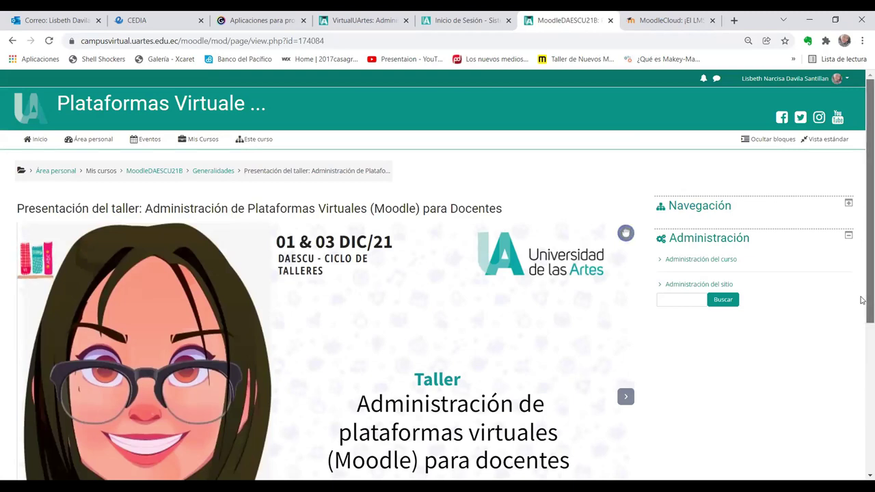
{"action": "scroll", "coordinate": [714, 287], "scroll_direction": "down", "scroll_amount": 2}
{"action": "scroll", "coordinate": [627, 406], "scroll_direction": "down", "scroll_amount": 1}
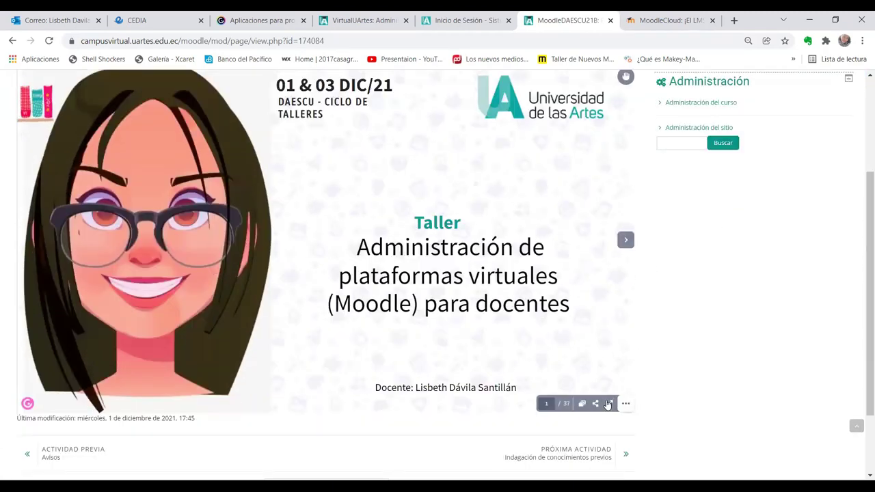
{"action": "left_click", "coordinate": [607, 408]}
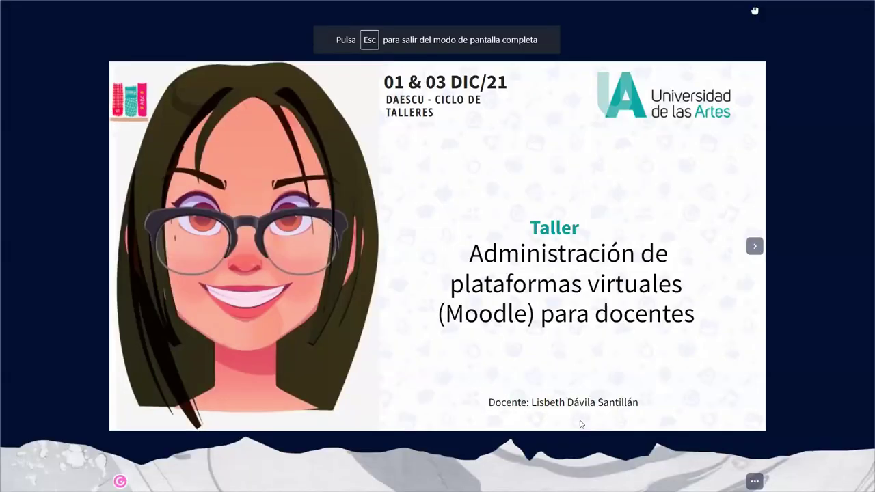
{"action": "key", "text": "Escape"}
{"action": "scroll", "coordinate": [862, 219], "scroll_direction": "up", "scroll_amount": 3}
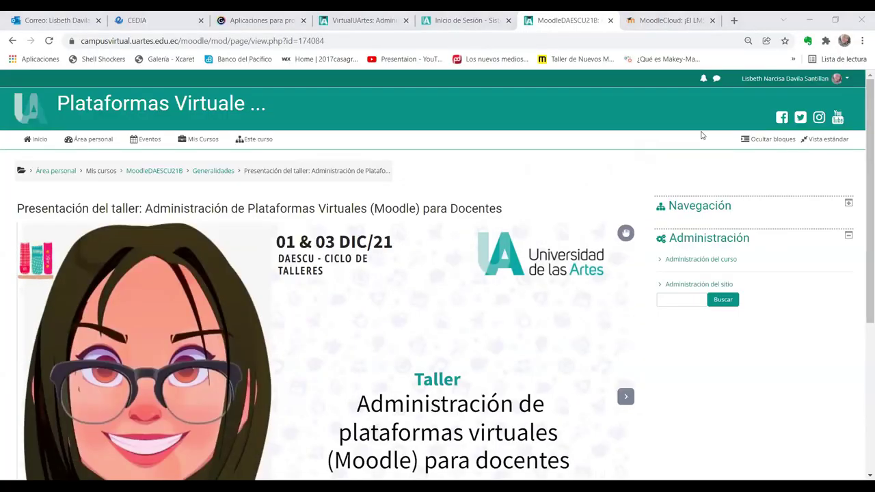
{"action": "right_click", "coordinate": [587, 23]}
{"action": "left_click", "coordinate": [613, 107]}
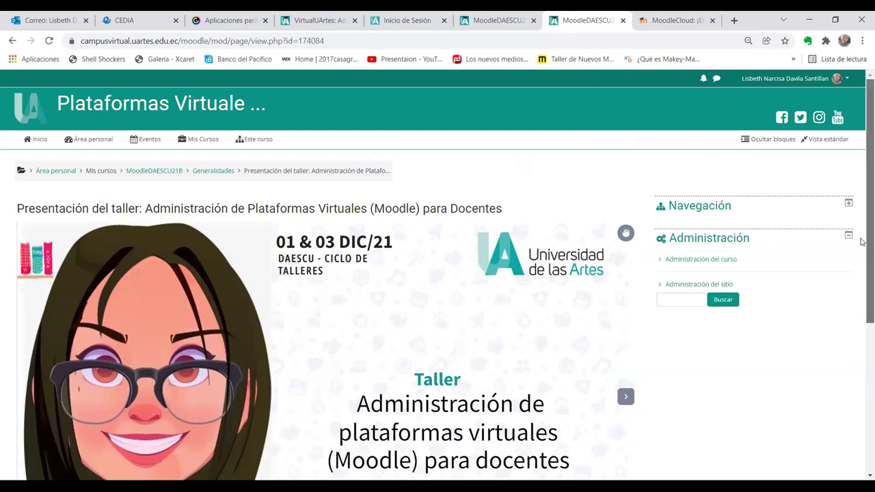
- In the duplicate, jump to slide 34, Trabajo final, via the slide overview and select its task list
{"action": "scroll", "coordinate": [623, 410], "scroll_direction": "down", "scroll_amount": 2}
{"action": "left_click", "coordinate": [625, 412]}
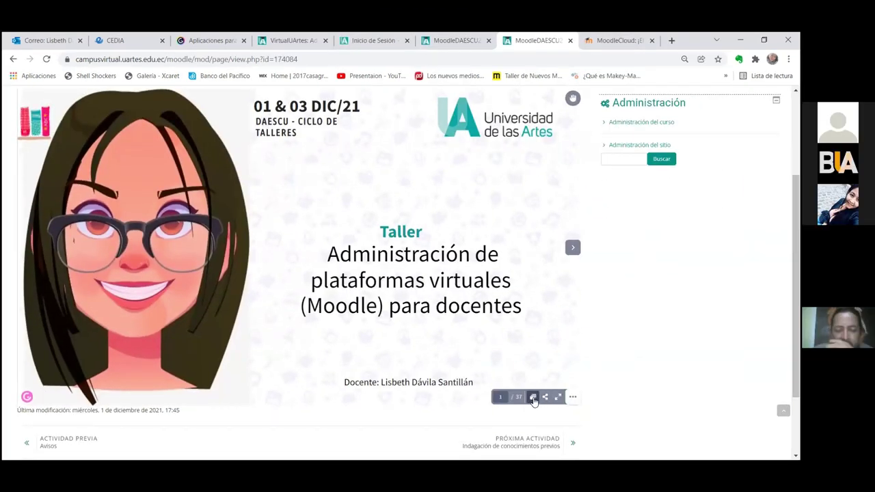
{"action": "left_click", "coordinate": [533, 397]}
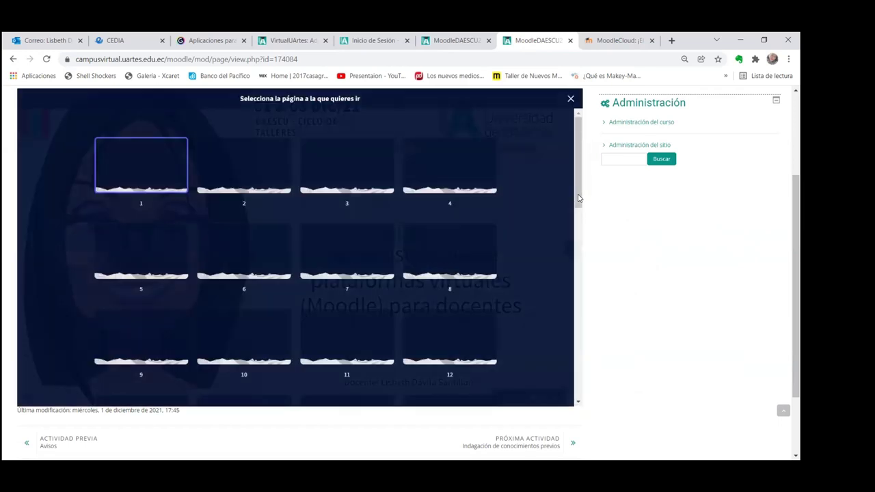
{"action": "scroll", "coordinate": [592, 257], "scroll_direction": "down", "scroll_amount": 5}
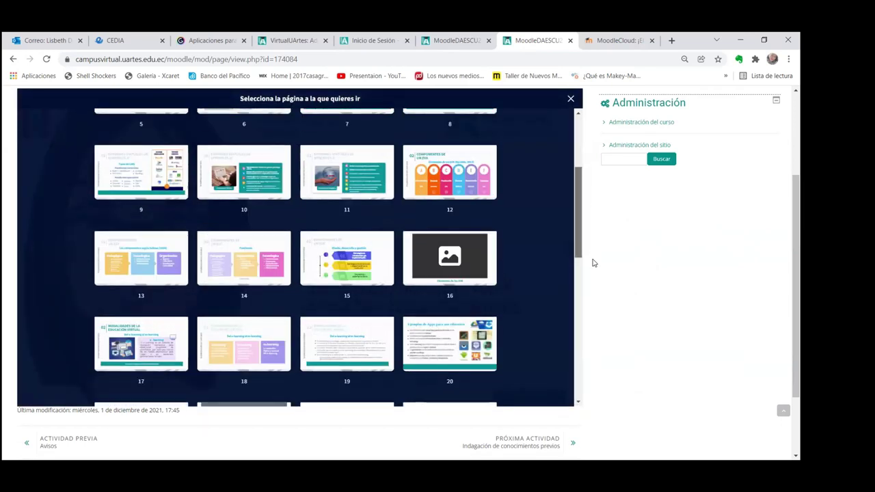
{"action": "scroll", "coordinate": [607, 345], "scroll_direction": "down", "scroll_amount": 5}
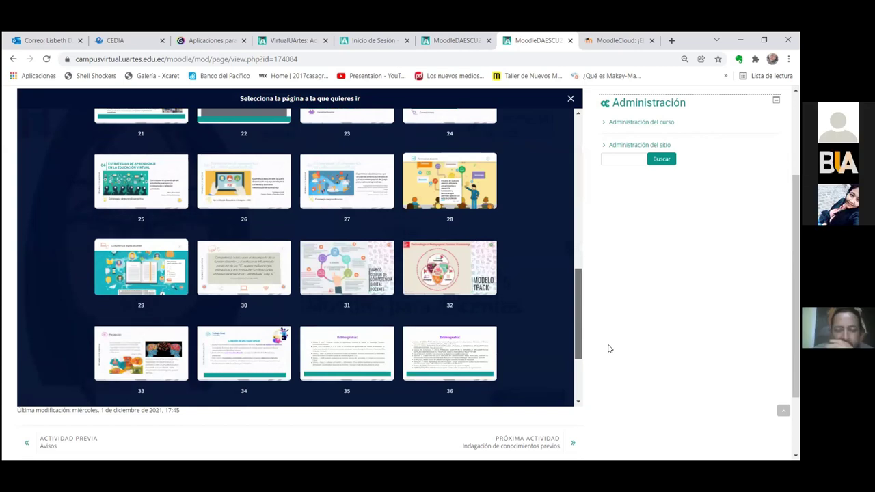
{"action": "left_click", "coordinate": [230, 287]}
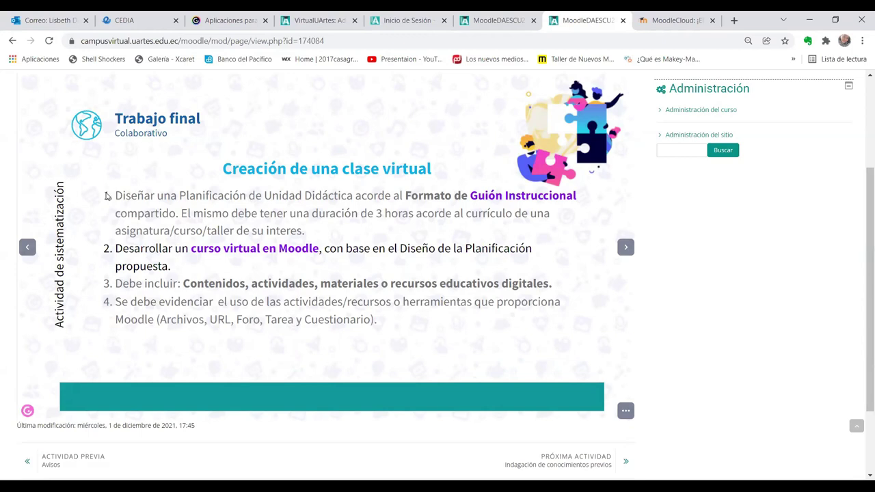
{"action": "left_click_drag", "start_coordinate": [107, 197], "coordinate": [387, 321]}
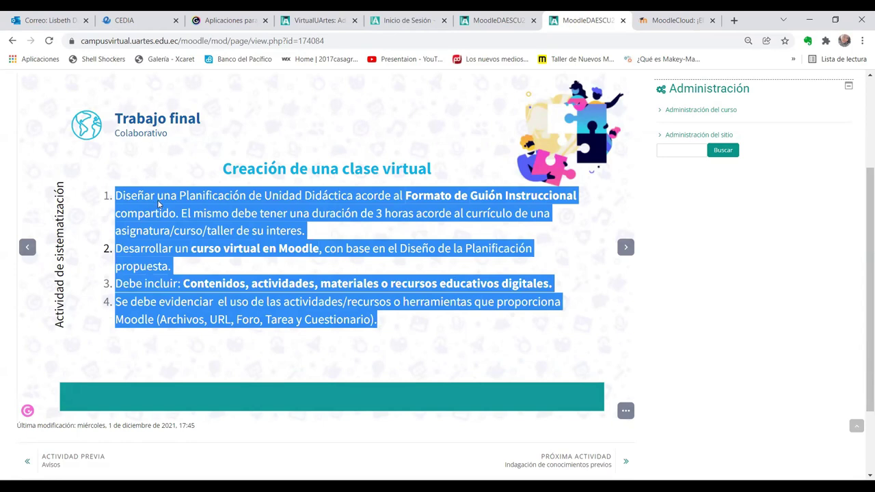
{"action": "left_click", "coordinate": [493, 30]}
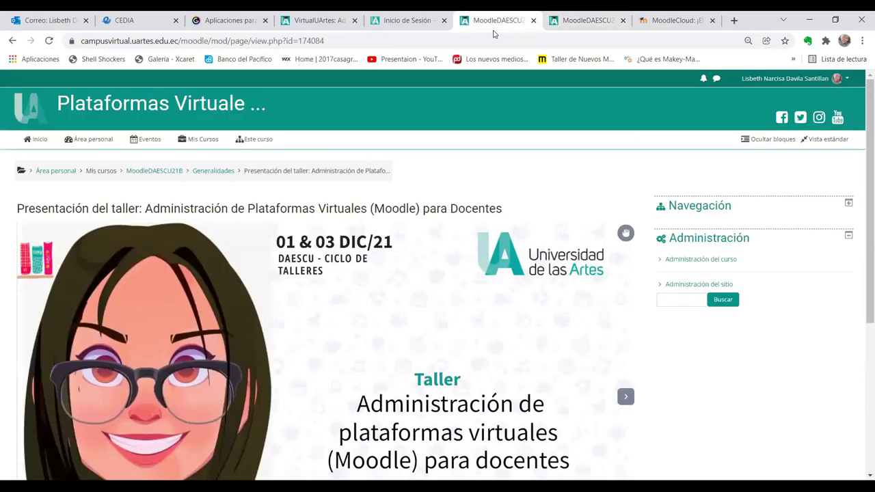
- Return to the MoodleDAESCU21B course, switch back to the normal role, and turn editing on
{"action": "left_click", "coordinate": [157, 175]}
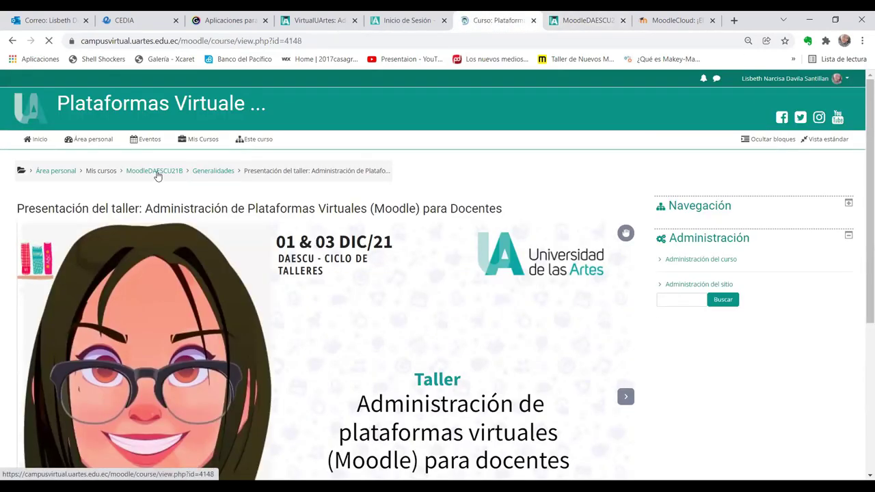
{"action": "scroll", "coordinate": [861, 157], "scroll_direction": "down", "scroll_amount": 1}
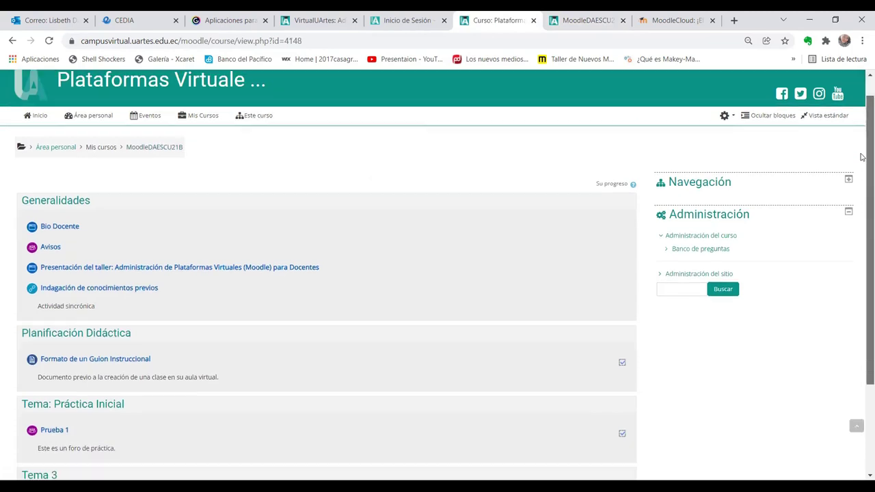
{"action": "scroll", "coordinate": [861, 157], "scroll_direction": "down", "scroll_amount": 3}
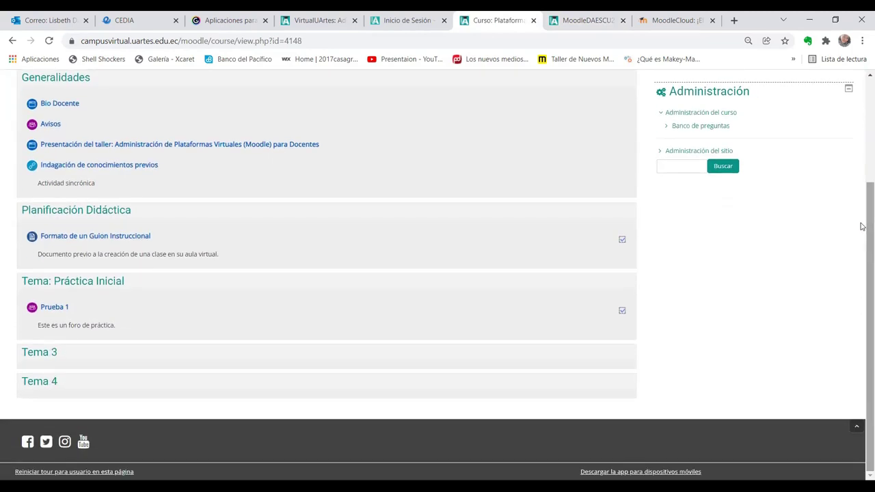
{"action": "left_click_drag", "start_coordinate": [863, 253], "coordinate": [854, 118]}
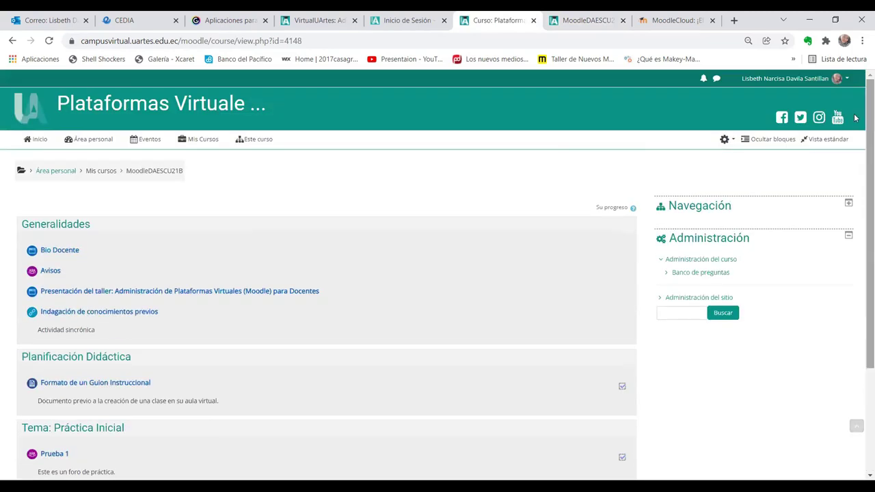
{"action": "left_click", "coordinate": [811, 81]}
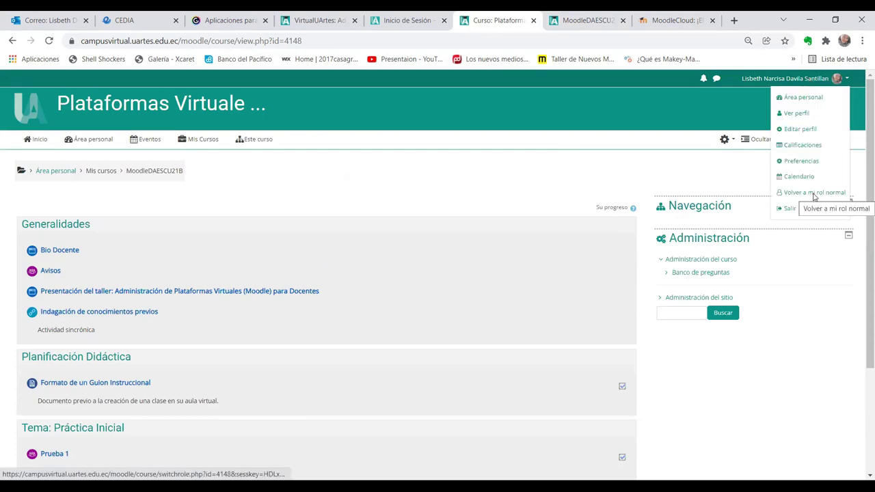
{"action": "left_click", "coordinate": [814, 193]}
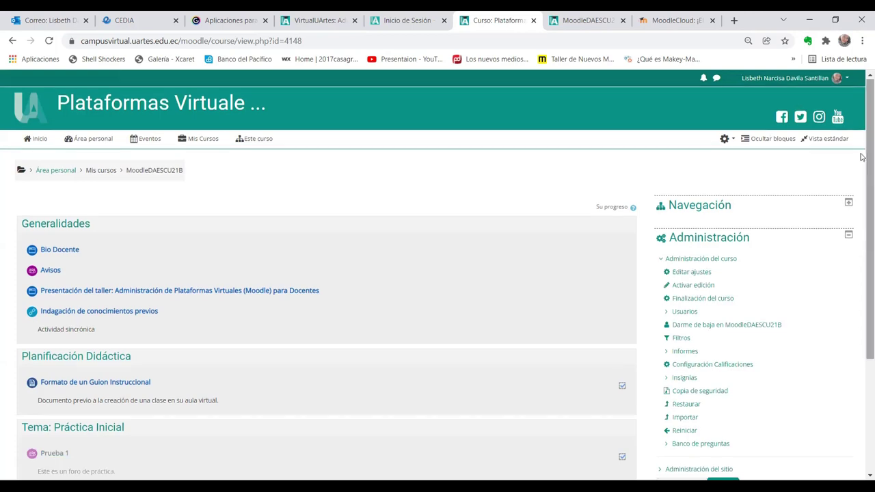
{"action": "left_click", "coordinate": [686, 290]}
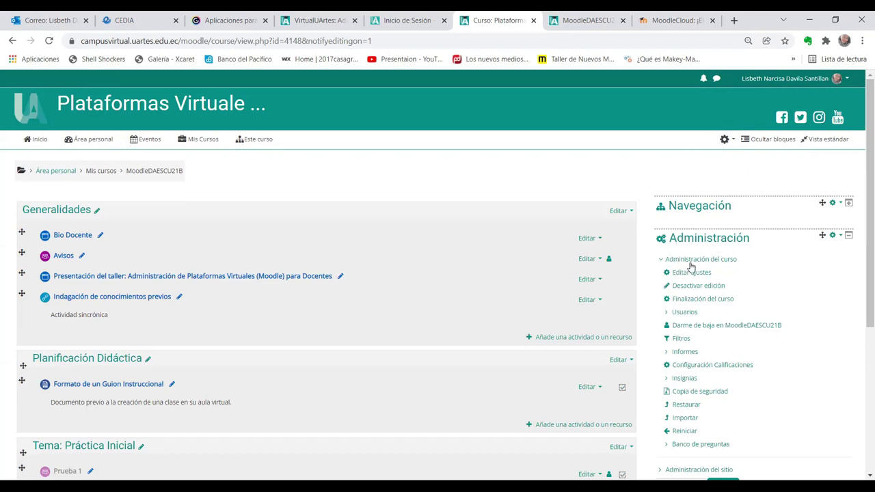
{"action": "left_click_drag", "start_coordinate": [862, 200], "coordinate": [862, 308]}
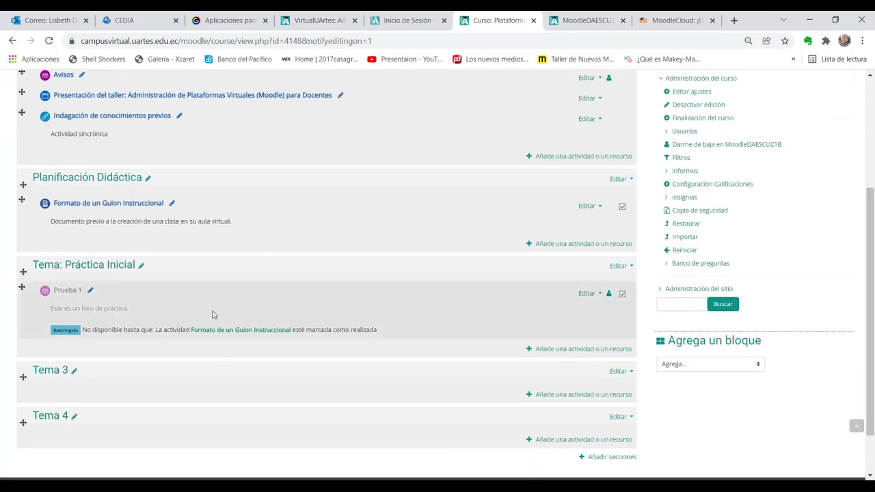
- Add a Tarea assignment to Tema: Práctica Inicial and start naming it 'Crea tu propia clase'
{"action": "left_click", "coordinate": [559, 352]}
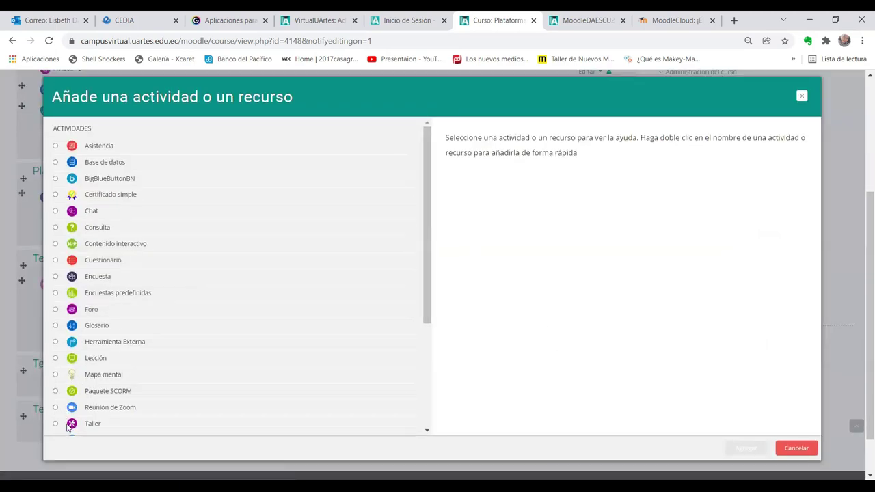
{"action": "left_click_drag", "start_coordinate": [424, 209], "coordinate": [59, 289]}
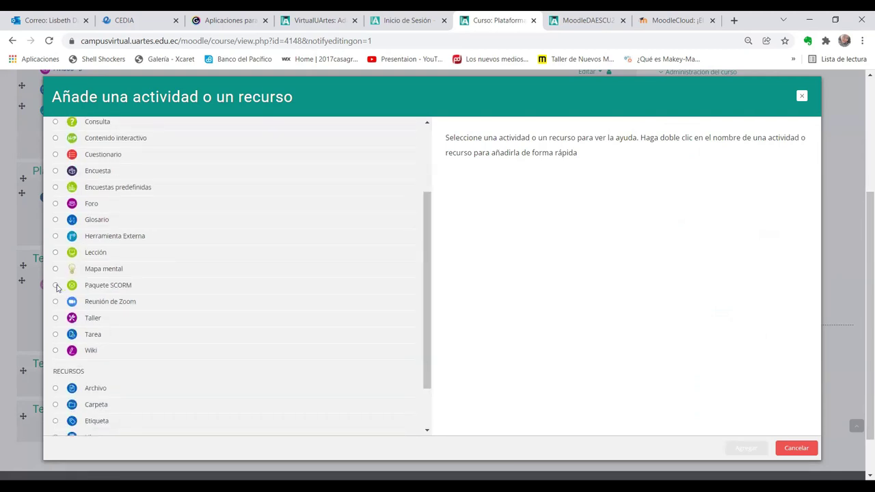
{"action": "left_click", "coordinate": [55, 336]}
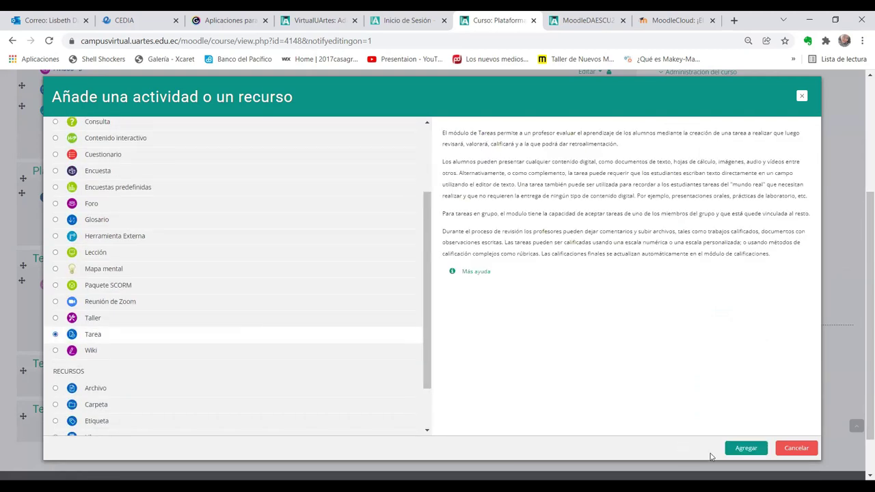
{"action": "left_click", "coordinate": [745, 448]}
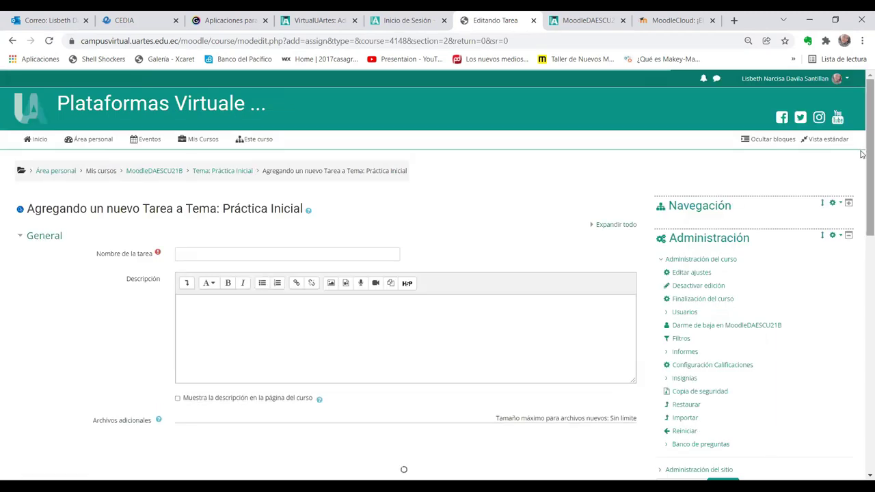
{"action": "scroll", "coordinate": [862, 174], "scroll_direction": "down", "scroll_amount": 1}
{"action": "left_click", "coordinate": [239, 206]}
{"action": "type", "text": "Cre"}
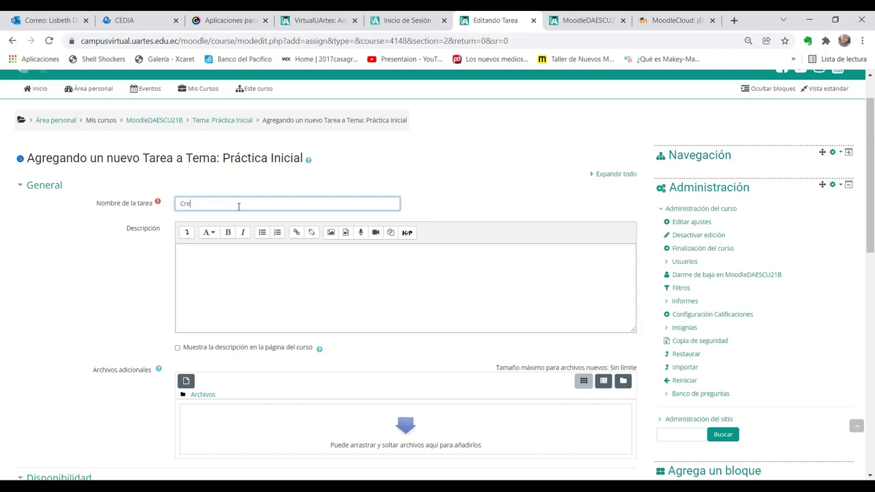
{"action": "type", "text": "a tu "}
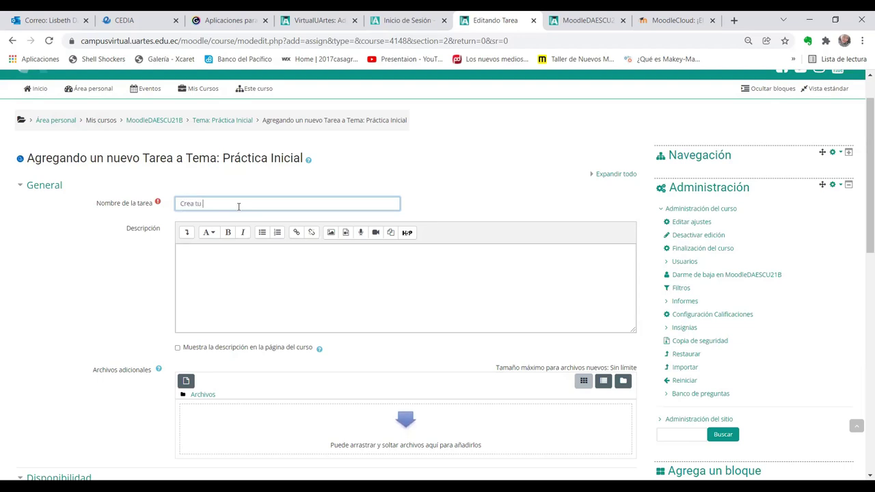
{"action": "type", "text": "curopia clase"}
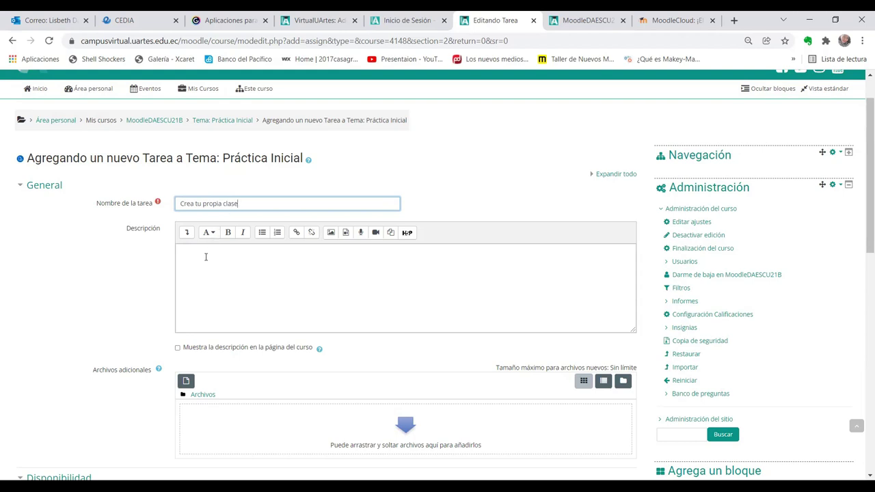
- Paste the instruction list as the description, correct 'interés', and tidy the list line breaks
{"action": "left_click", "coordinate": [205, 256]}
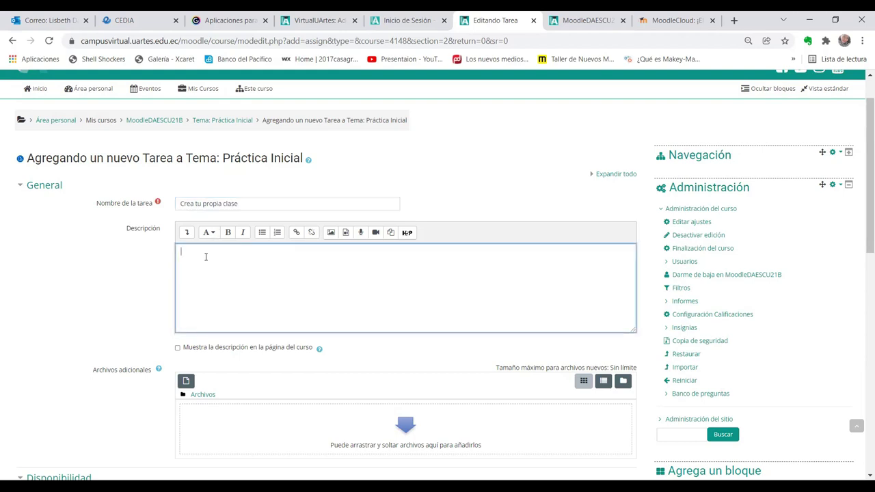
{"action": "type", "text": "Diseñar una Planificación de Unidad Didáctica acorde al Formato de Guión instruccional compartido. El mismo debe tener una duración de 3 horas acorde al currículo de una asignatura/curso/taller de su interes. Desarrollar un curso virtual en Moodle, con base en el Diseño de la Planificación propuesta. Debe incluir: Contenidos, actividades, materiales o recursos educativos digitales. Se debe evidenciar  el uso de las actividades/recursos o herramientas que proporciona Moodle (Archivos, URL, Foro, Tarea y Cuestionario)."}
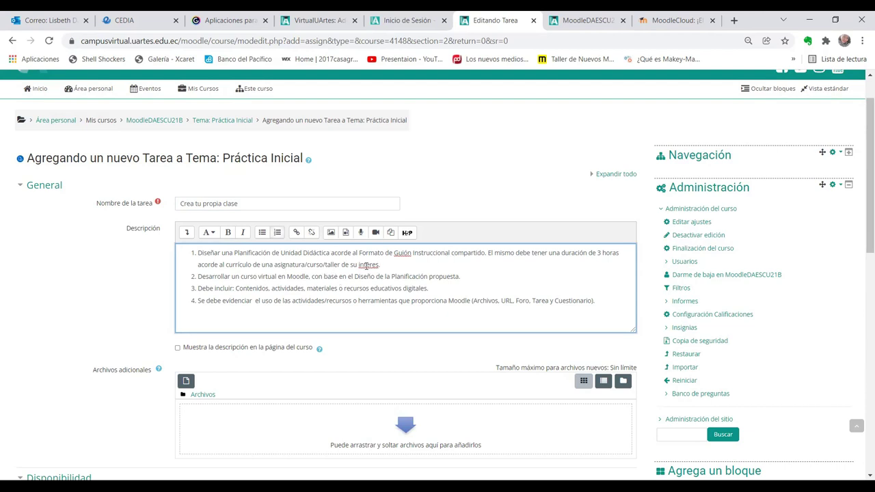
{"action": "right_click", "coordinate": [367, 265]}
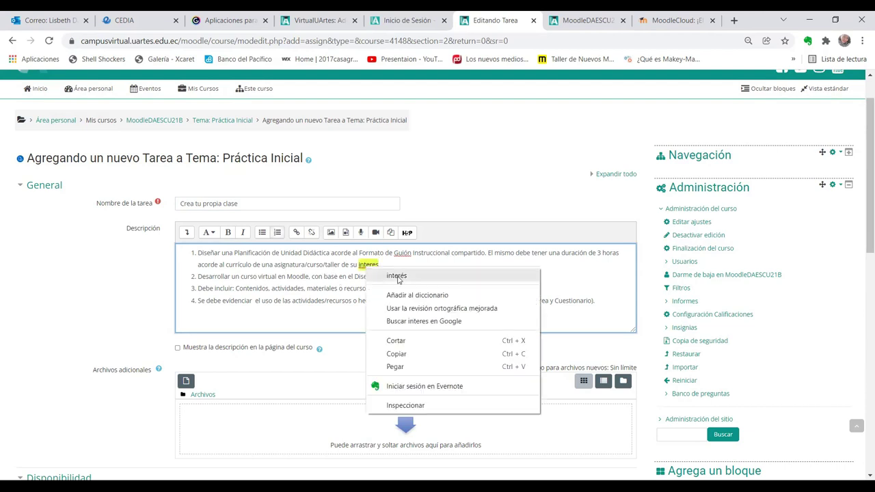
{"action": "left_click", "coordinate": [396, 276]}
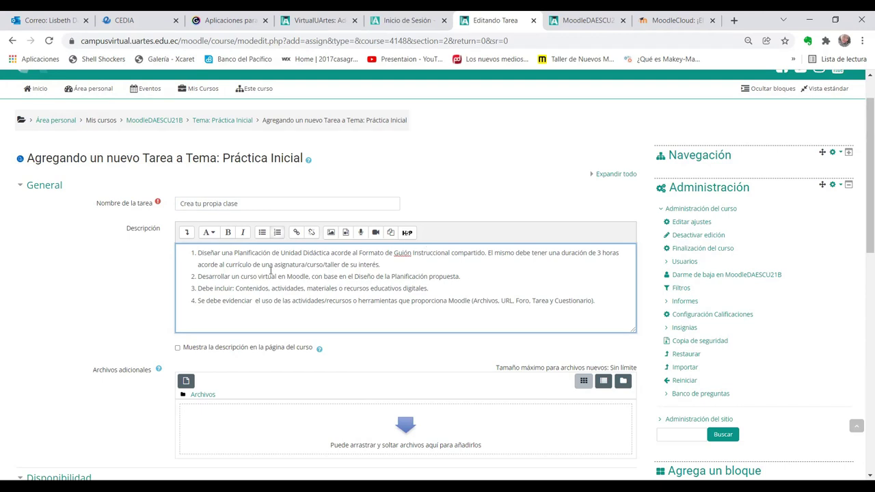
{"action": "left_click", "coordinate": [196, 292]}
{"action": "key", "text": "BackSpace"}
{"action": "key", "text": "Return"}
{"action": "key", "text": "Return"}
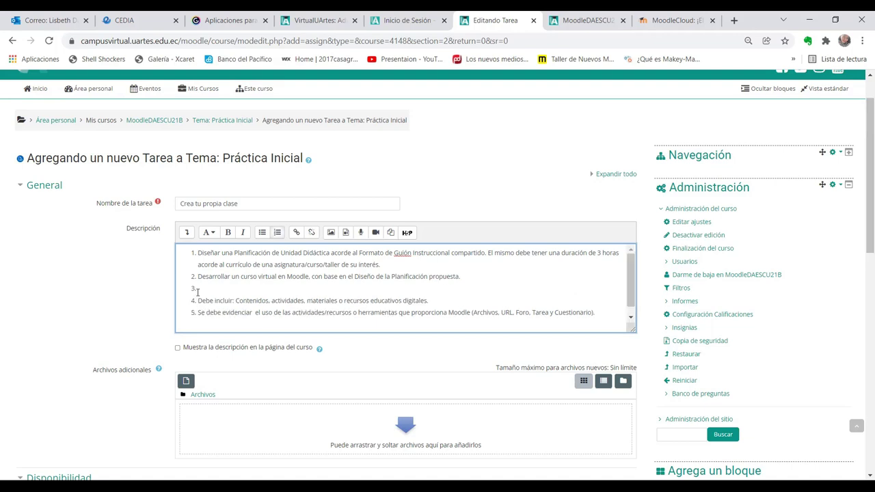
{"action": "key", "text": "BackSpace"}
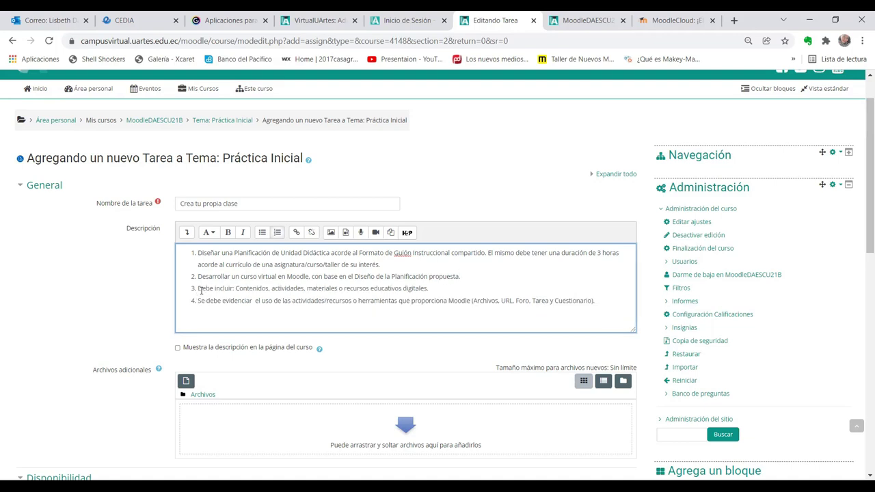
{"action": "key", "text": "Return"}
{"action": "key", "text": "BackSpace"}
- Bullet the last two items, indent them two levels, and show the description on the course page
{"action": "left_click_drag", "start_coordinate": [197, 290], "coordinate": [627, 301]}
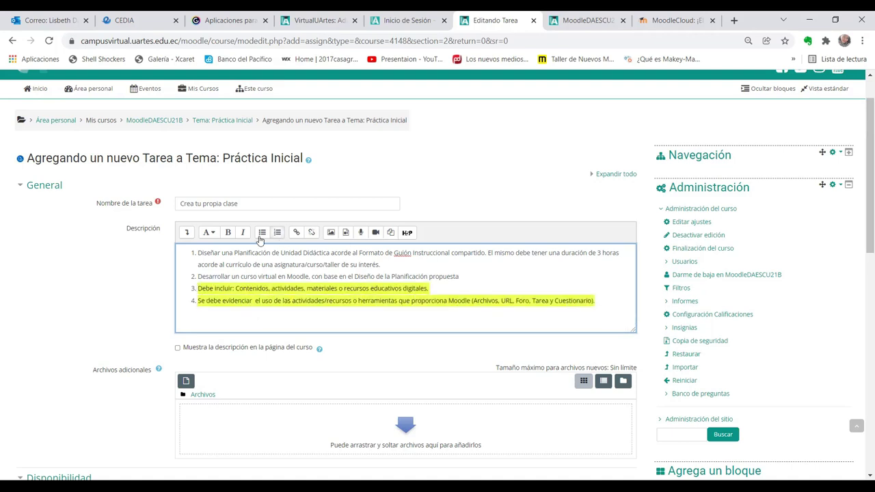
{"action": "left_click", "coordinate": [186, 232]}
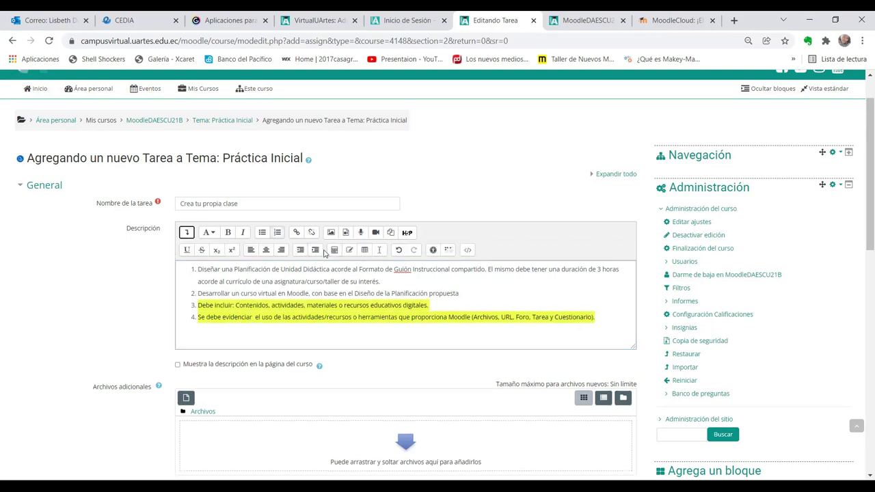
{"action": "left_click", "coordinate": [262, 232]}
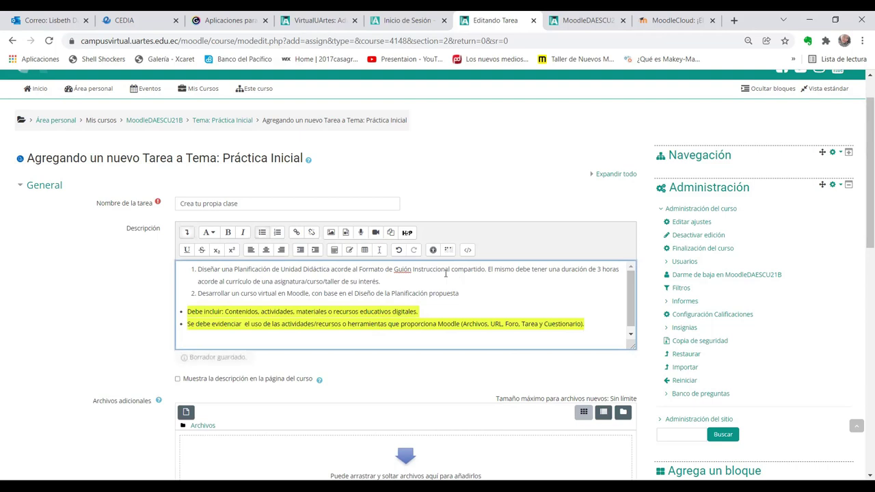
{"action": "left_click", "coordinate": [314, 251]}
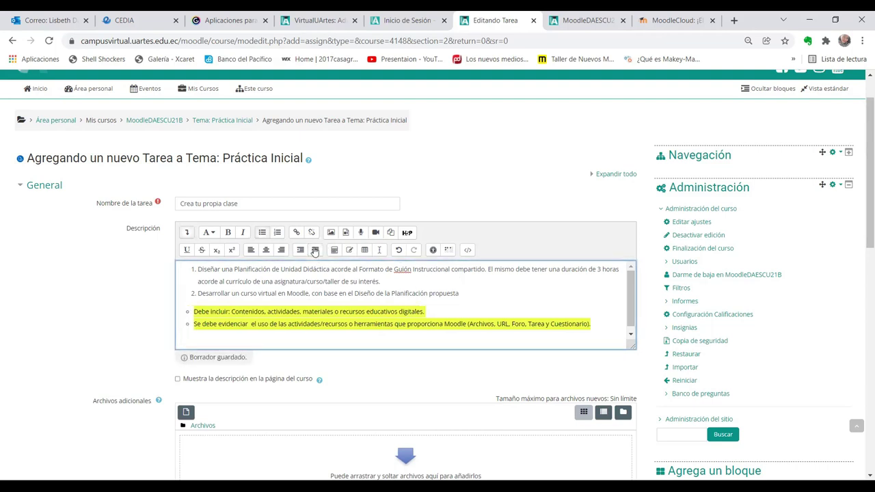
{"action": "left_click", "coordinate": [314, 250]}
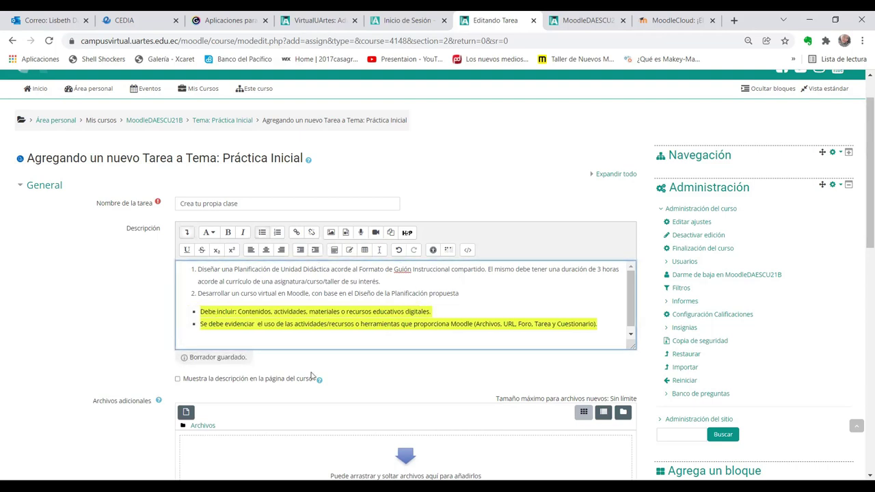
{"action": "left_click", "coordinate": [341, 339]}
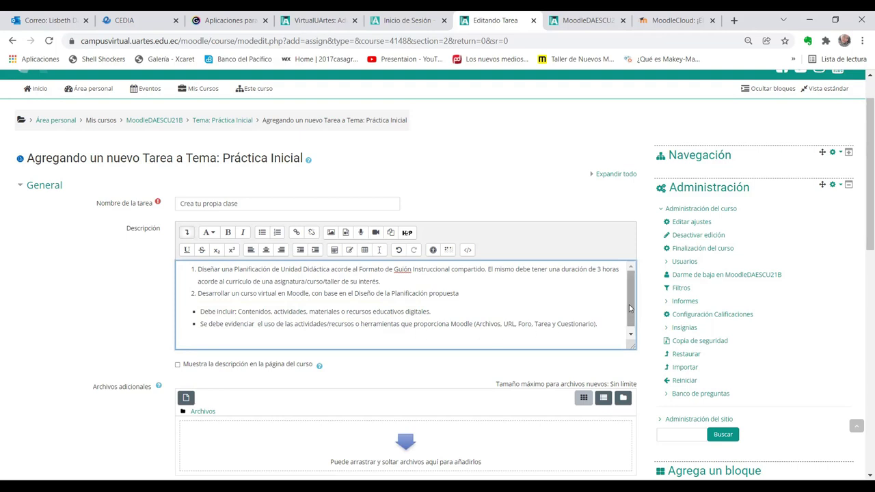
{"action": "scroll", "coordinate": [628, 304], "scroll_direction": "down", "scroll_amount": 1}
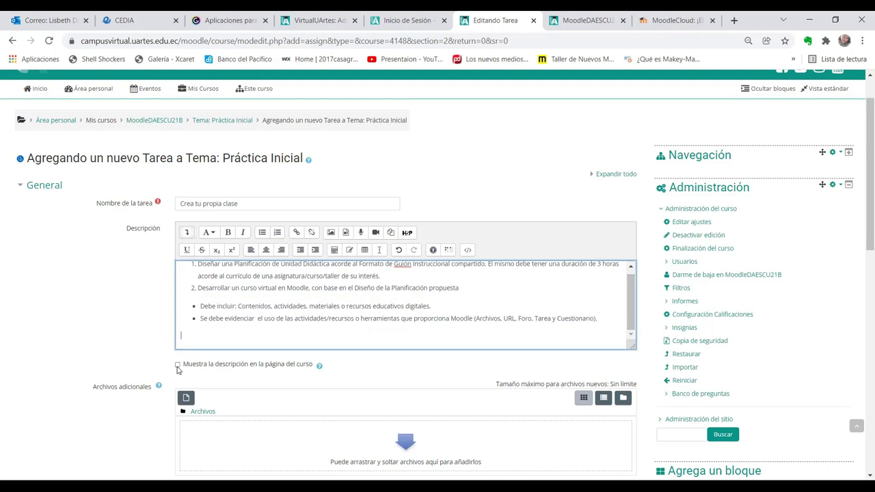
{"action": "key", "text": "BackSpace"}
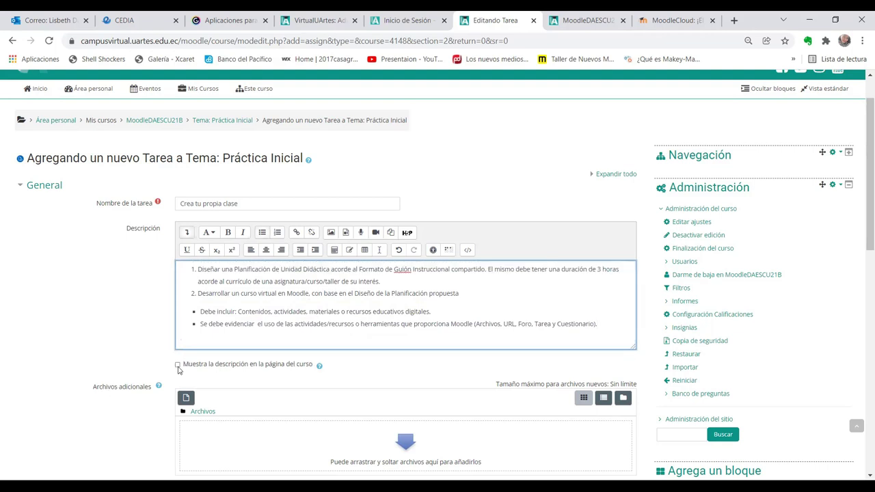
{"action": "left_click", "coordinate": [178, 368]}
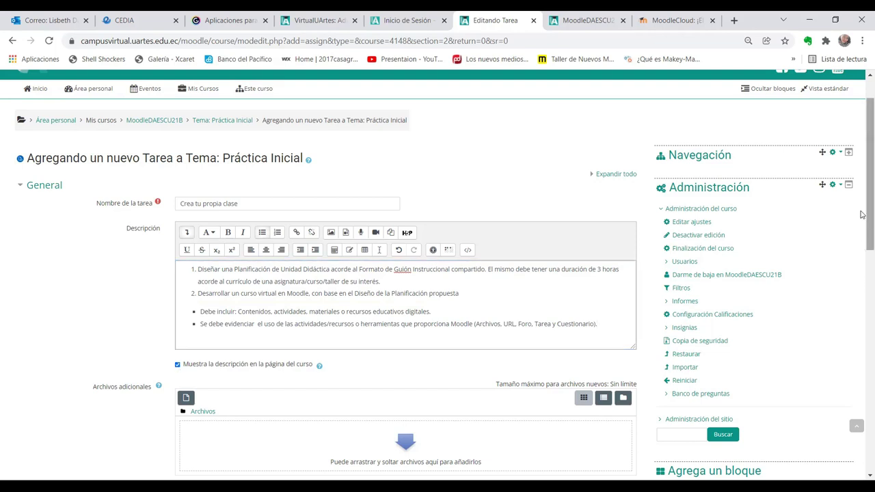
{"action": "scroll", "coordinate": [861, 215], "scroll_direction": "down", "scroll_amount": 3}
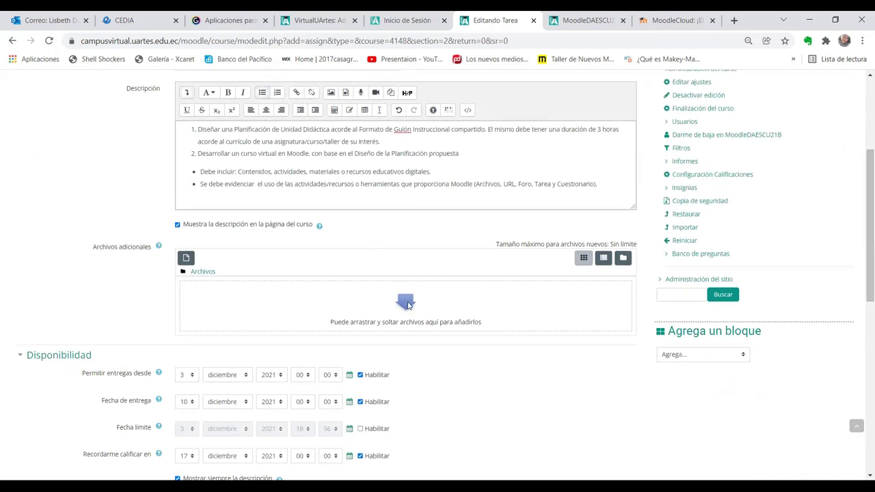
- Upload the 'Guión Instruccional - Formato' Word file from Descargas as an additional file
{"action": "left_click", "coordinate": [407, 305]}
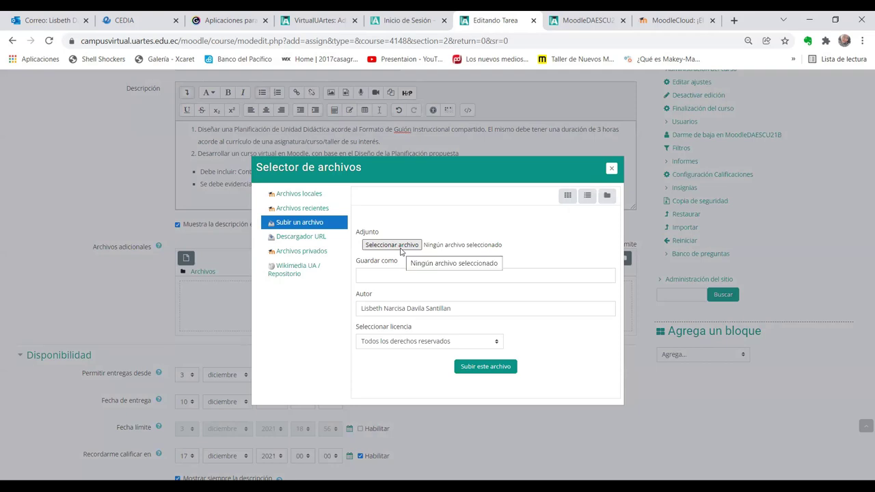
{"action": "left_click", "coordinate": [401, 248]}
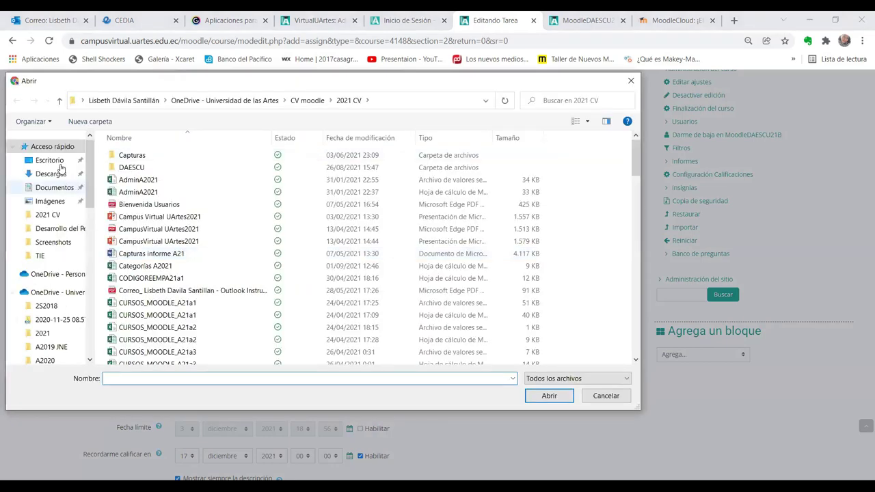
{"action": "left_click", "coordinate": [55, 173]}
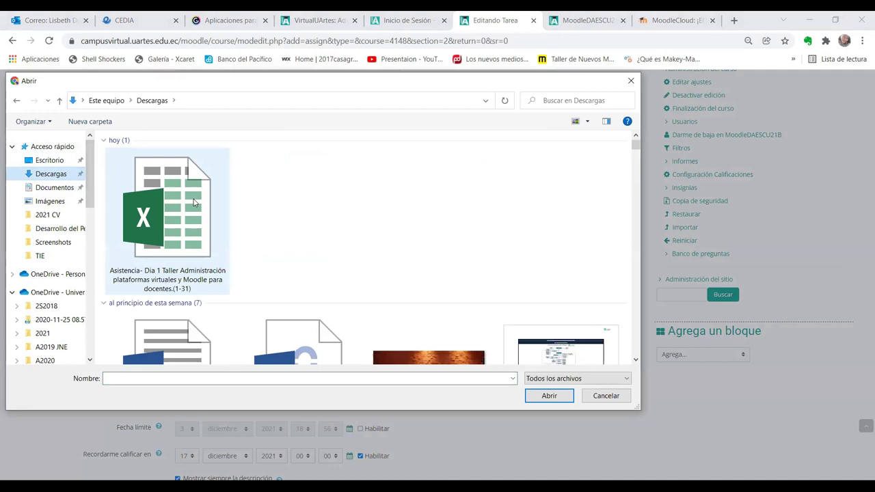
{"action": "left_click", "coordinate": [635, 360]}
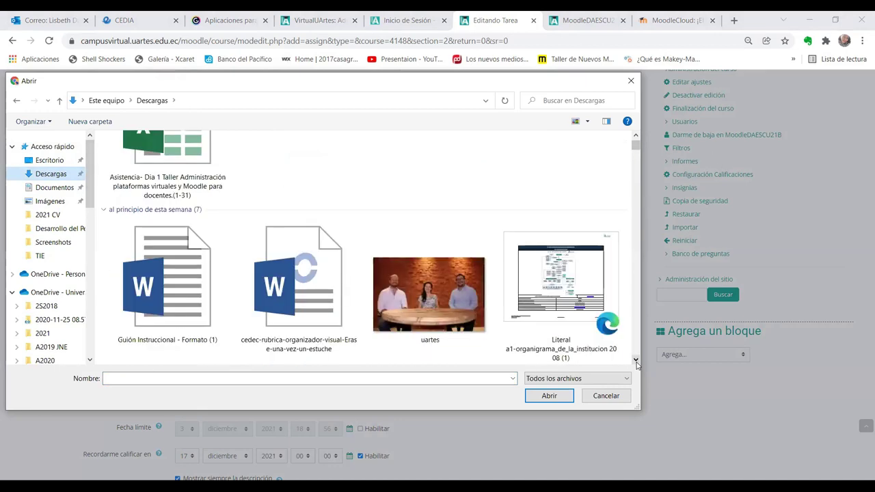
{"action": "left_click", "coordinate": [192, 295]}
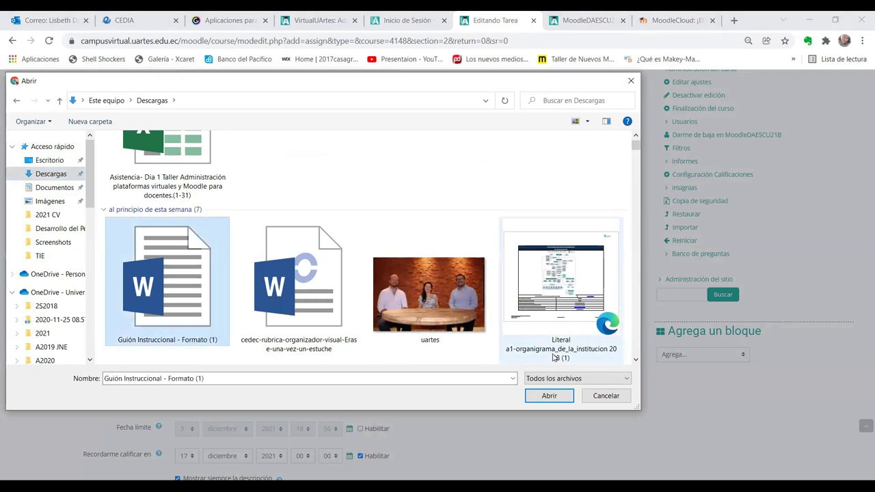
{"action": "left_click", "coordinate": [551, 396]}
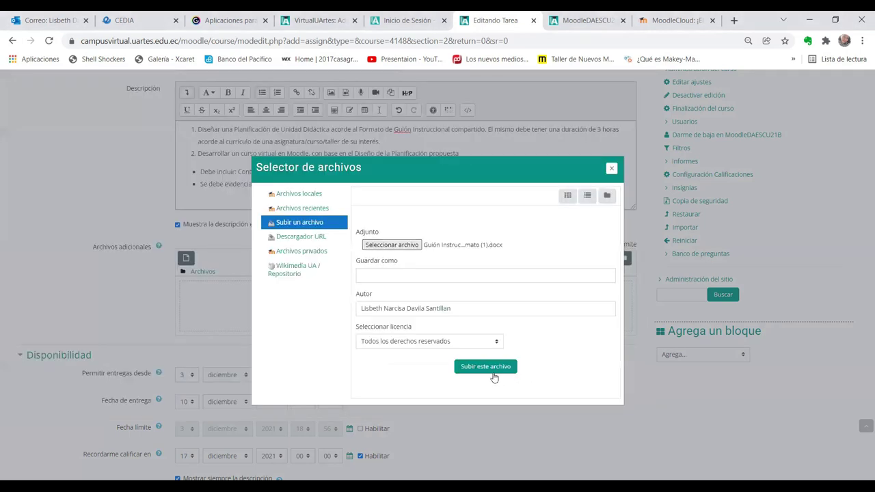
{"action": "left_click", "coordinate": [482, 365]}
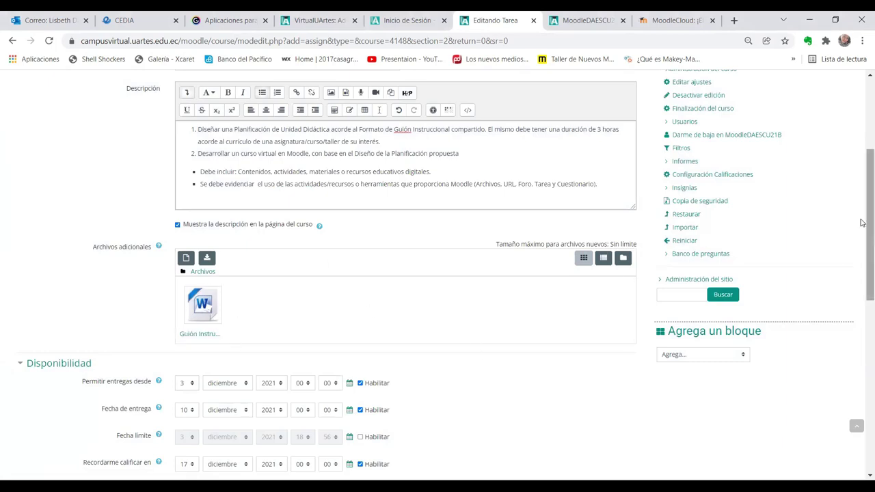
{"action": "left_click_drag", "start_coordinate": [864, 226], "coordinate": [862, 326]}
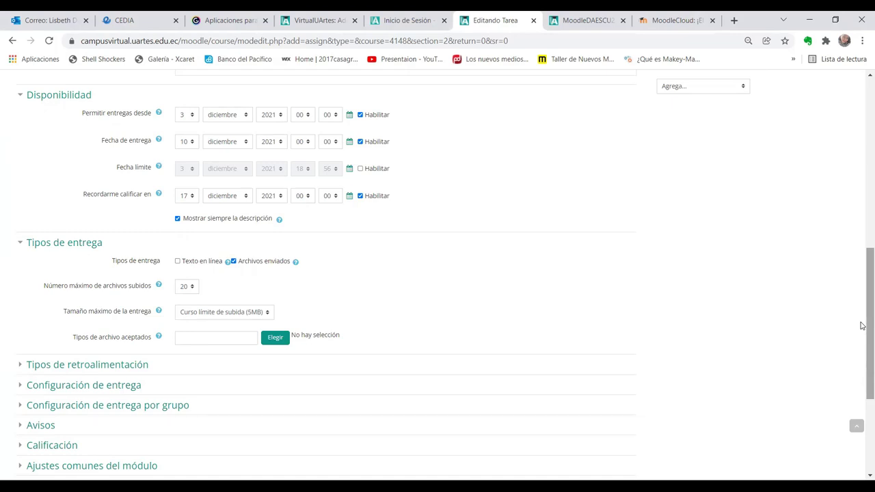
- Set 'Permitir entregas desde' to day 3, hour 00 (3 diciembre 2021 00:00)
{"action": "left_click_drag", "start_coordinate": [862, 326], "coordinate": [863, 324]}
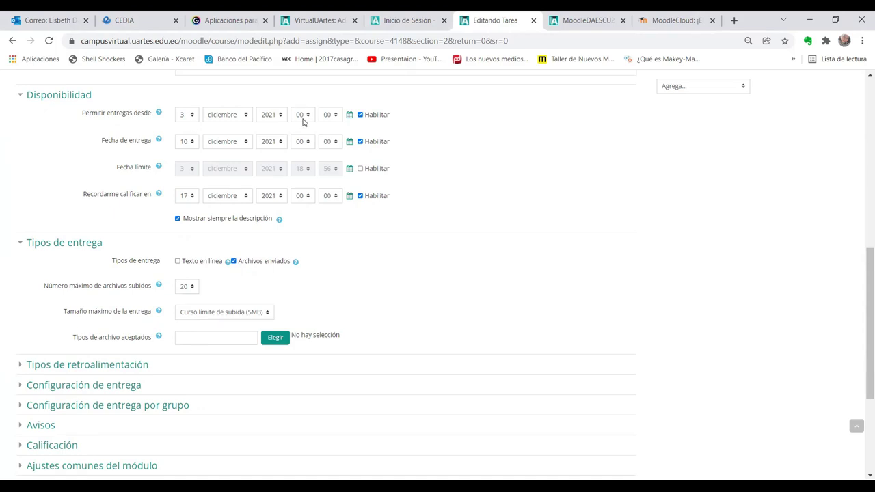
{"action": "left_click", "coordinate": [188, 116]}
{"action": "left_click", "coordinate": [184, 155]}
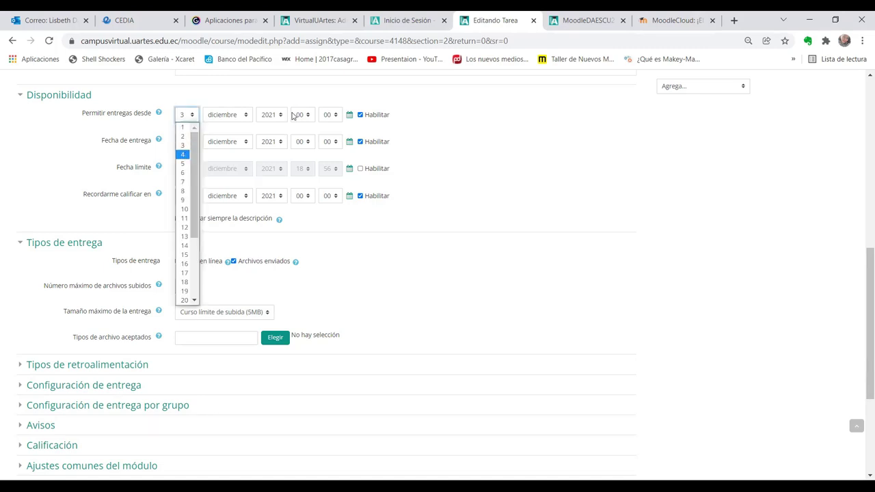
{"action": "left_click", "coordinate": [305, 116]}
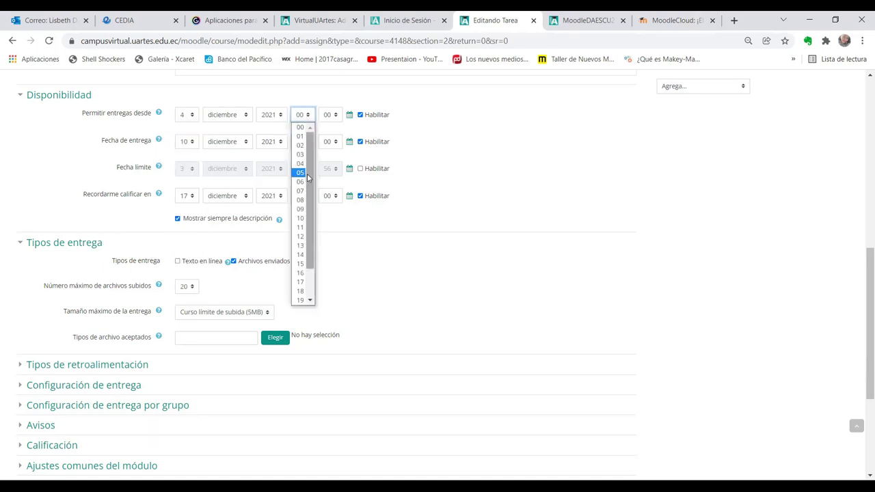
{"action": "left_click", "coordinate": [301, 218]}
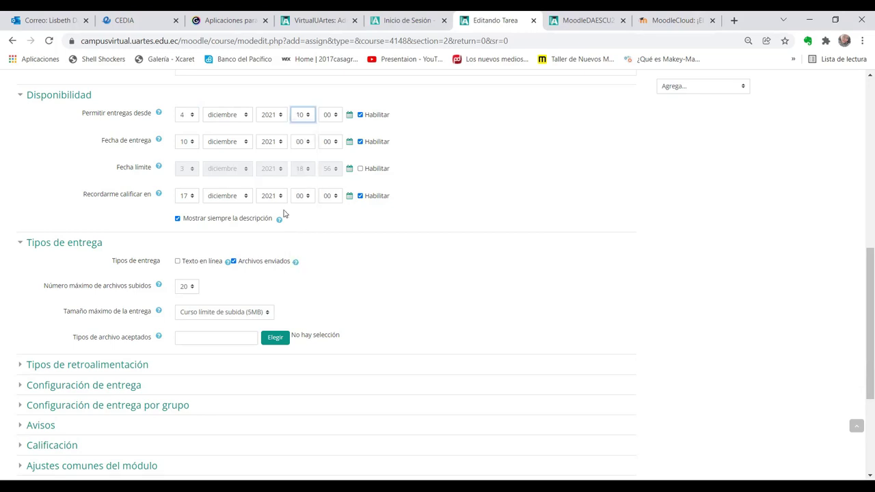
{"action": "left_click", "coordinate": [185, 115]}
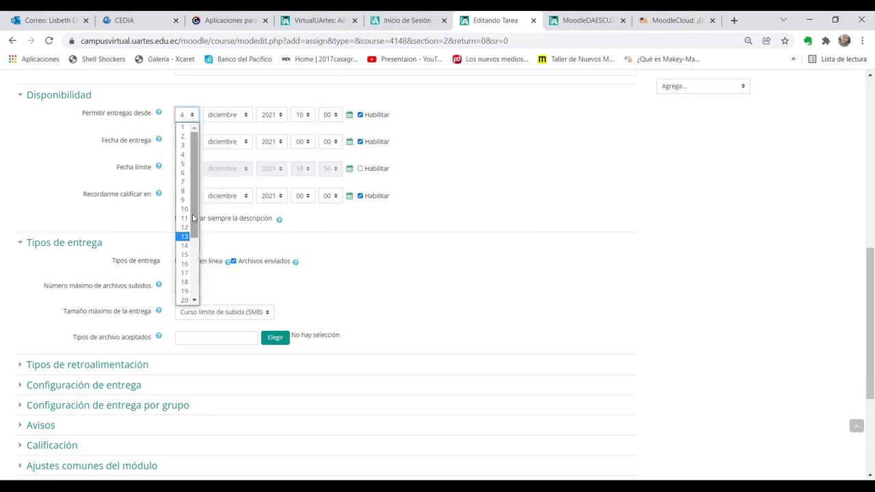
{"action": "left_click", "coordinate": [183, 146]}
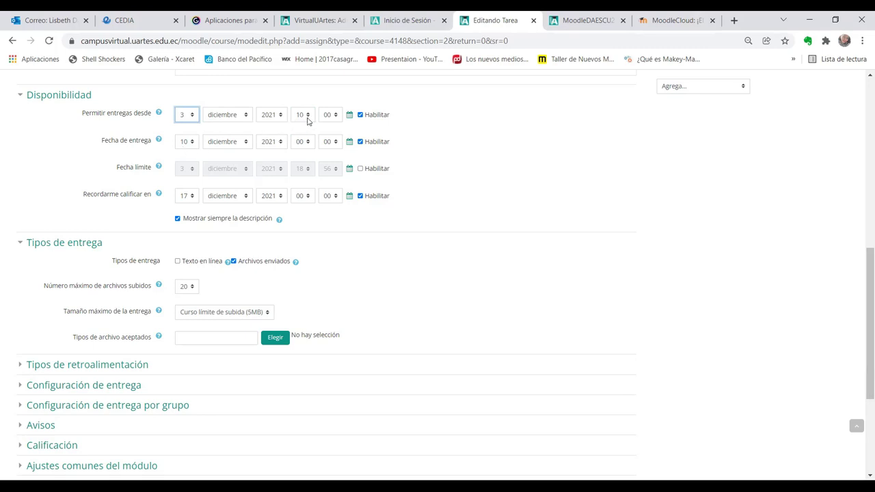
{"action": "left_click", "coordinate": [304, 115]}
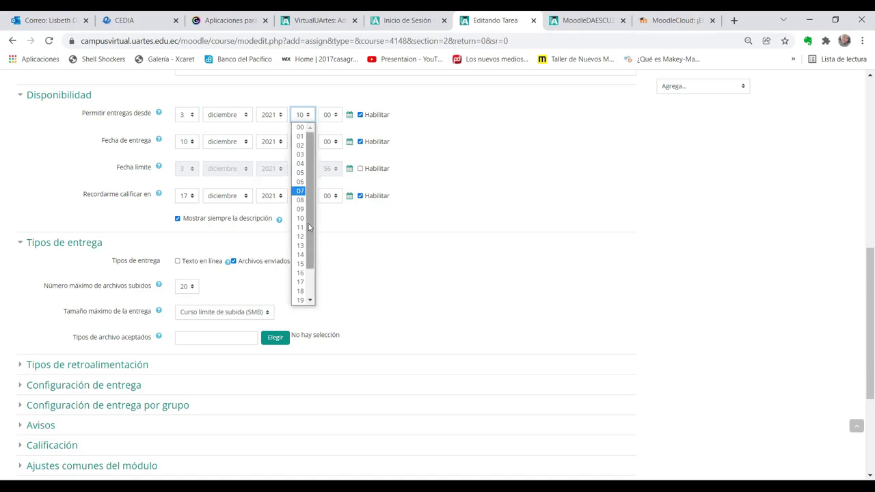
{"action": "left_click", "coordinate": [300, 127]}
{"action": "left_click_drag", "start_coordinate": [862, 270], "coordinate": [863, 148]}
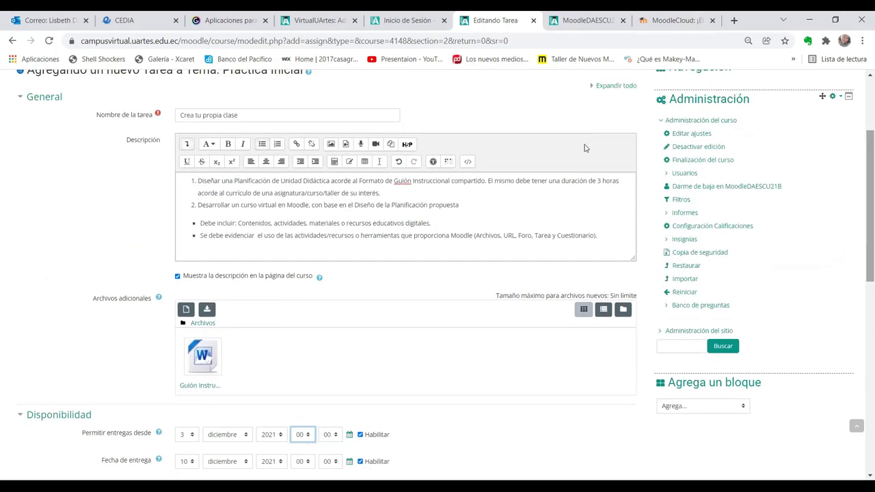
- Add an outdented final line 'Entregar su guion instruccional en formato PDF.' and make it bold
{"action": "left_click", "coordinate": [619, 244]}
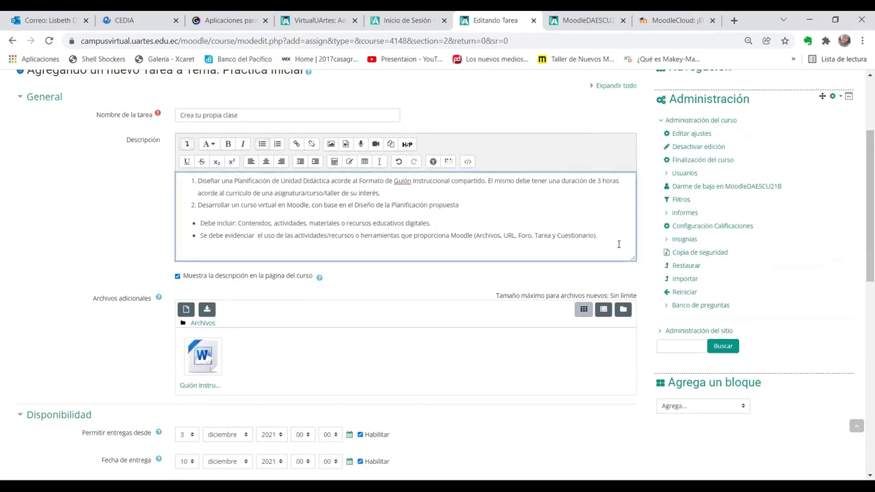
{"action": "key", "text": "Return"}
{"action": "key", "text": "shift+Tab"}
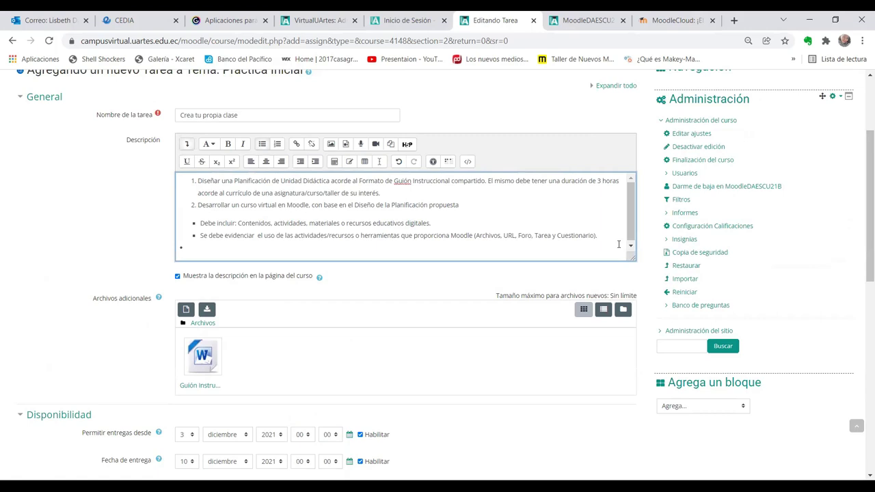
{"action": "type", "text": "En"}
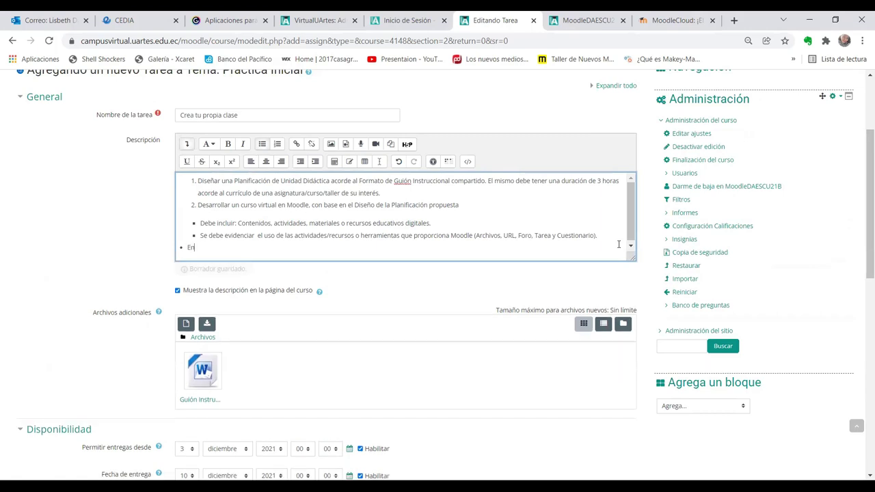
{"action": "type", "text": "trega"}
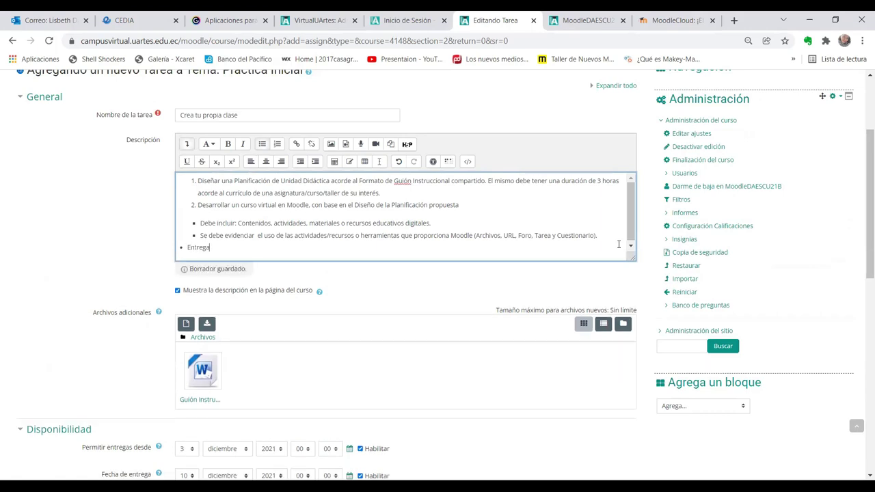
{"action": "type", "text": "r el"}
{"action": "type", "text": "su g"}
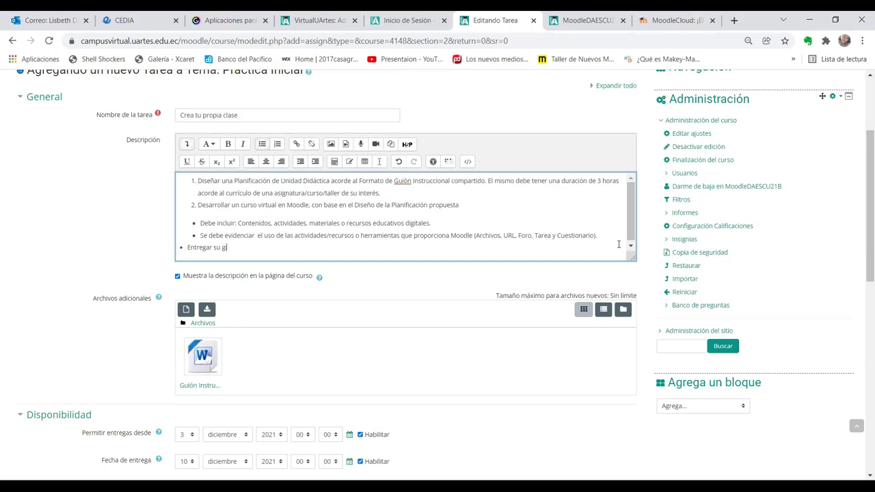
{"action": "type", "text": "ion instry"}
{"action": "key", "text": "BackSpace"}
{"action": "type", "text": "uccional en formato"}
{"action": "left_click", "coordinate": [224, 248]}
{"action": "type", "text": "u"}
{"action": "type", "text": "PDF."}
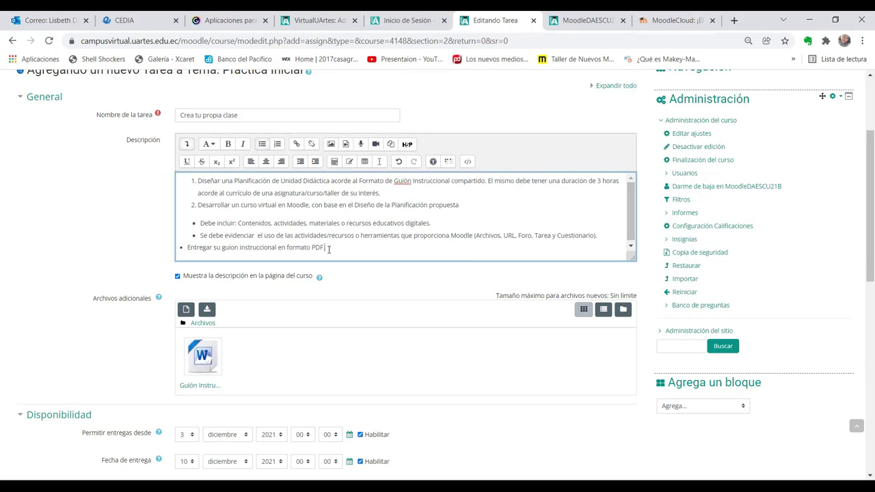
{"action": "left_click_drag", "start_coordinate": [328, 249], "coordinate": [180, 248]}
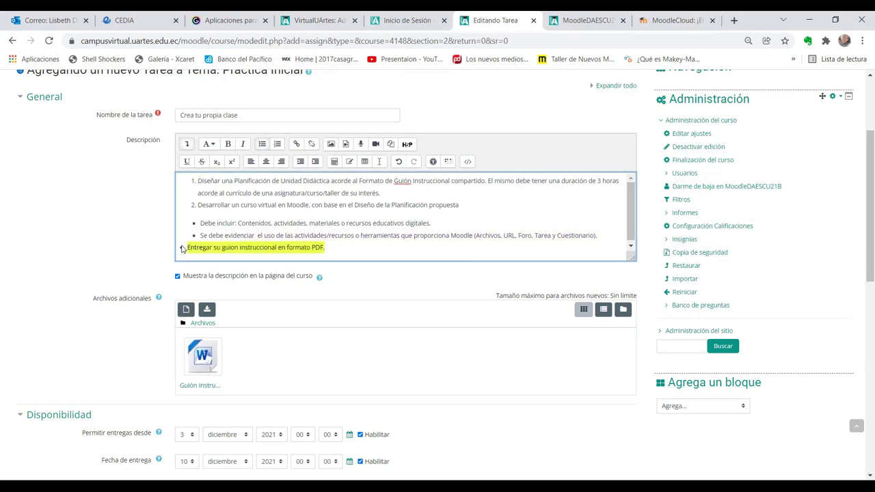
{"action": "left_click", "coordinate": [228, 144]}
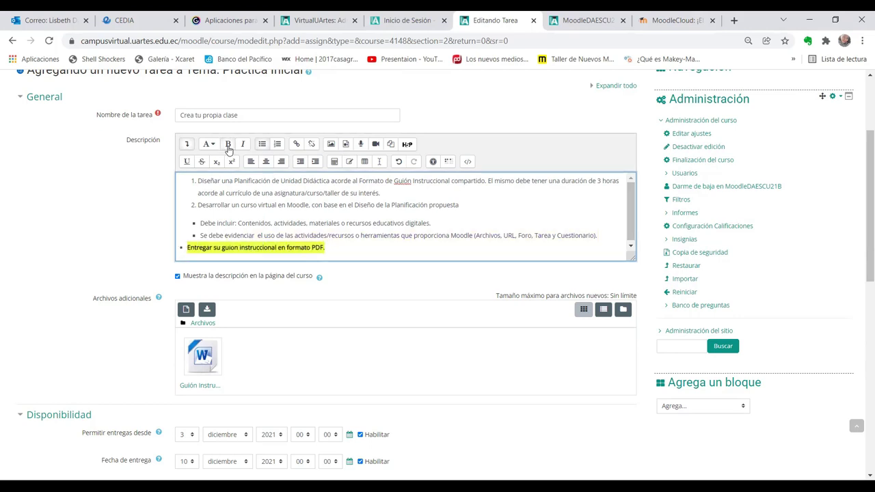
{"action": "left_click", "coordinate": [366, 245]}
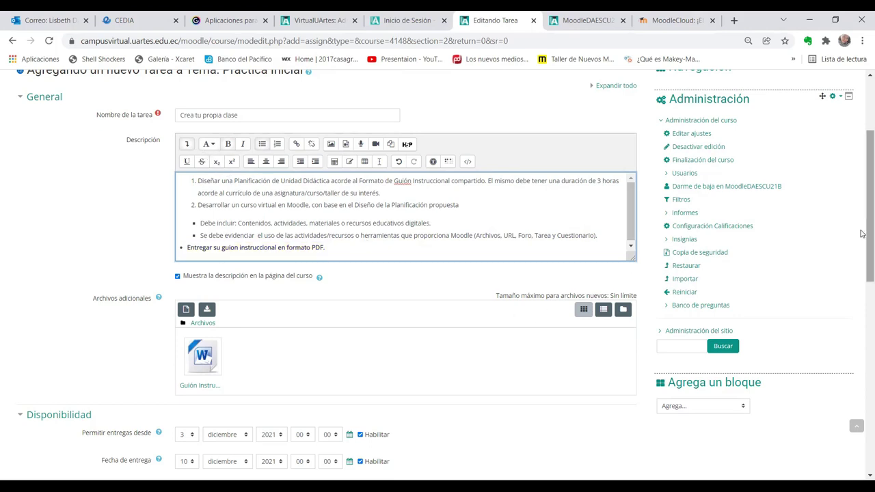
{"action": "scroll", "coordinate": [861, 273], "scroll_direction": "down", "scroll_amount": 1}
{"action": "scroll", "coordinate": [861, 273], "scroll_direction": "down", "scroll_amount": 2}
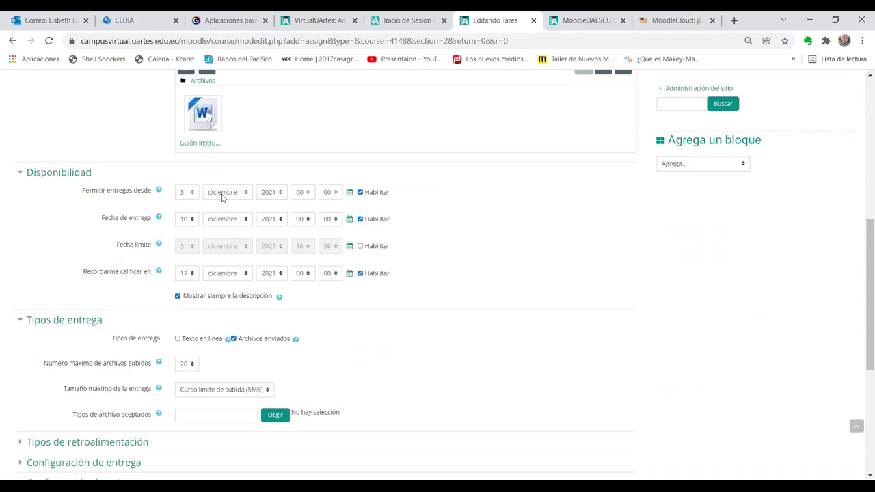
- Set Fecha de entrega to 6 diciembre 2021 at 13:59 and enable the Fecha límite cut-off date
{"action": "left_click", "coordinate": [186, 223]}
{"action": "scroll", "coordinate": [200, 291], "scroll_direction": "down", "scroll_amount": 1}
{"action": "scroll", "coordinate": [201, 291], "scroll_direction": "down", "scroll_amount": 3}
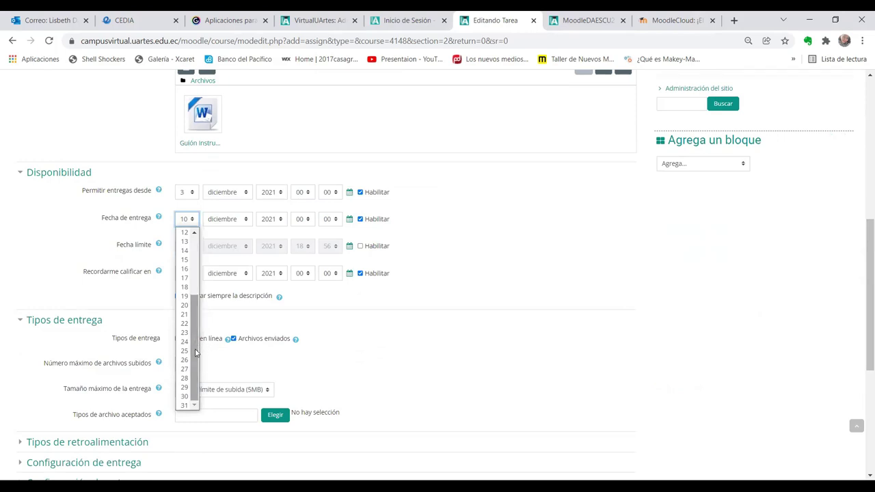
{"action": "scroll", "coordinate": [195, 352], "scroll_direction": "up", "scroll_amount": 5}
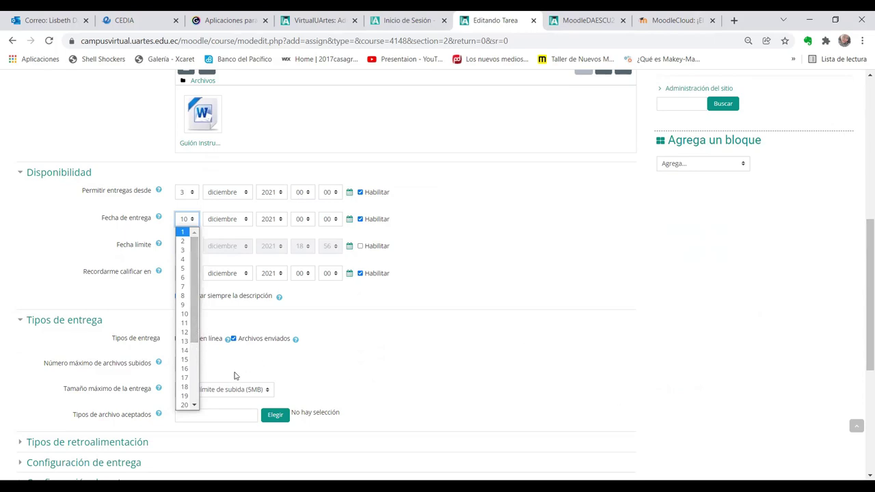
{"action": "left_click", "coordinate": [354, 232]}
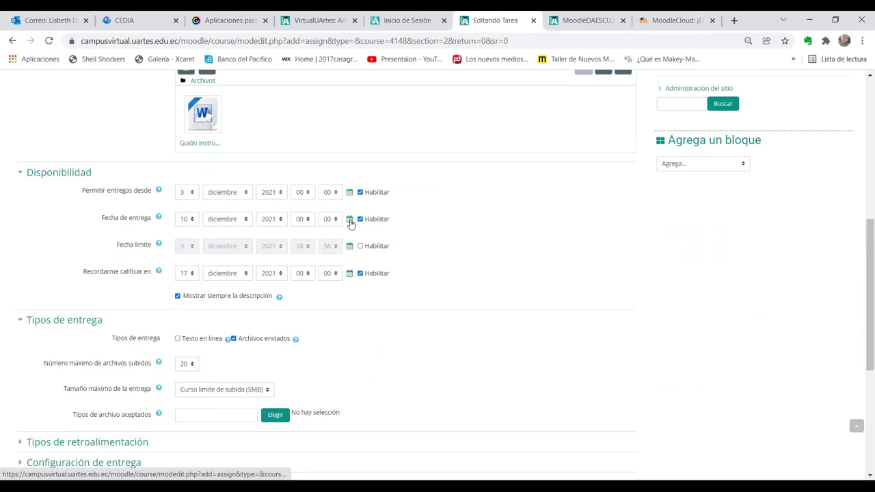
{"action": "left_click", "coordinate": [349, 219]}
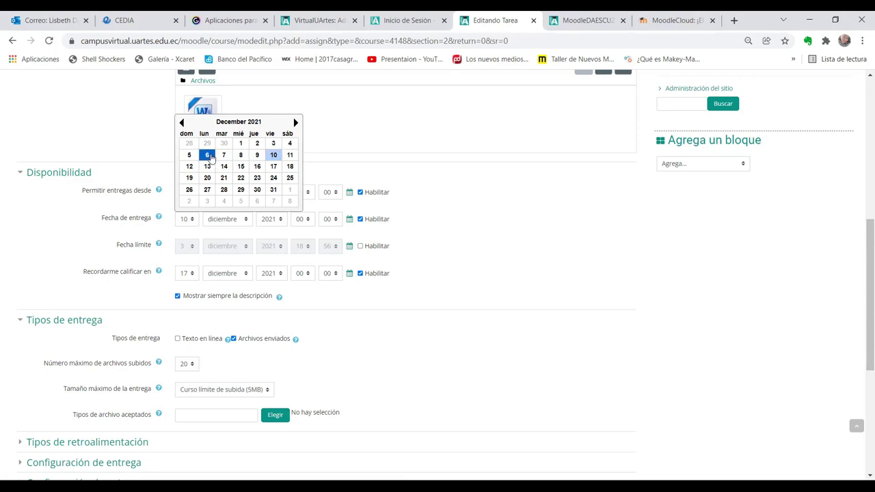
{"action": "left_click", "coordinate": [207, 155]}
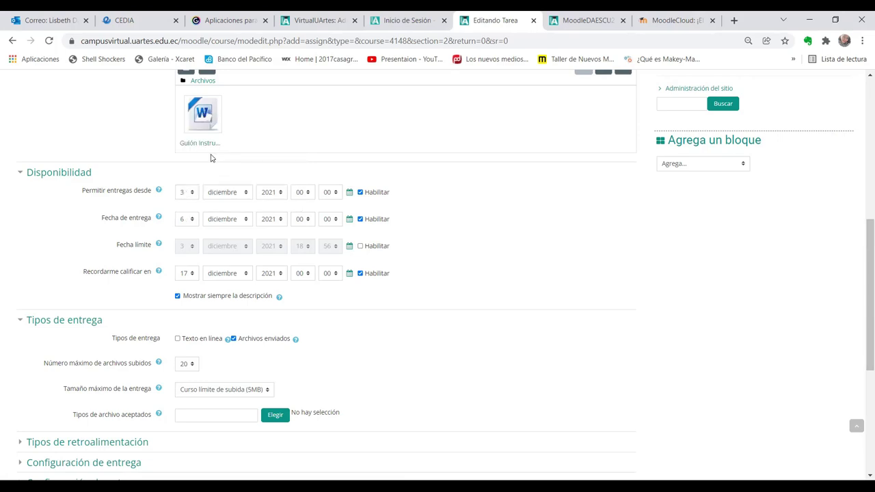
{"action": "left_click", "coordinate": [304, 220]}
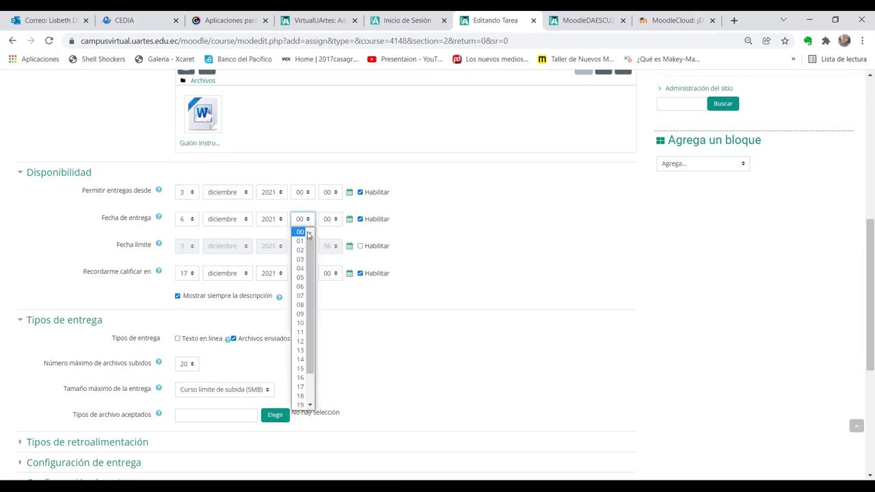
{"action": "left_click_drag", "start_coordinate": [311, 255], "coordinate": [318, 291]}
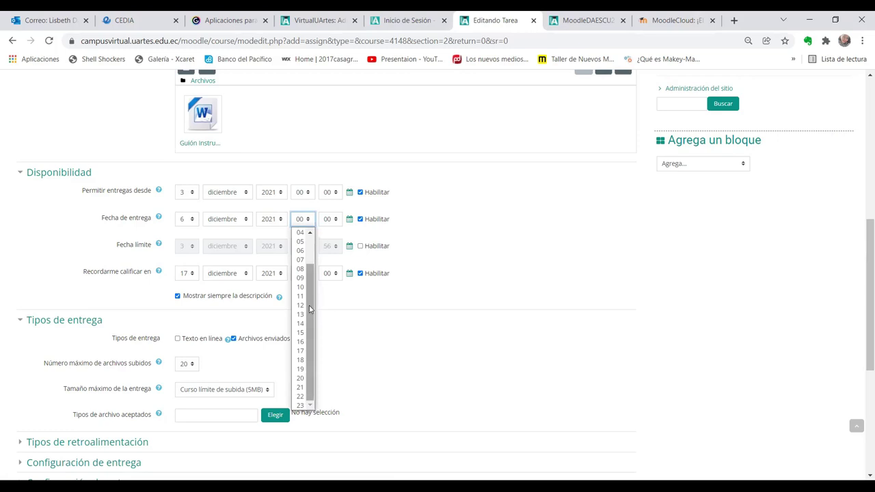
{"action": "left_click", "coordinate": [301, 314]}
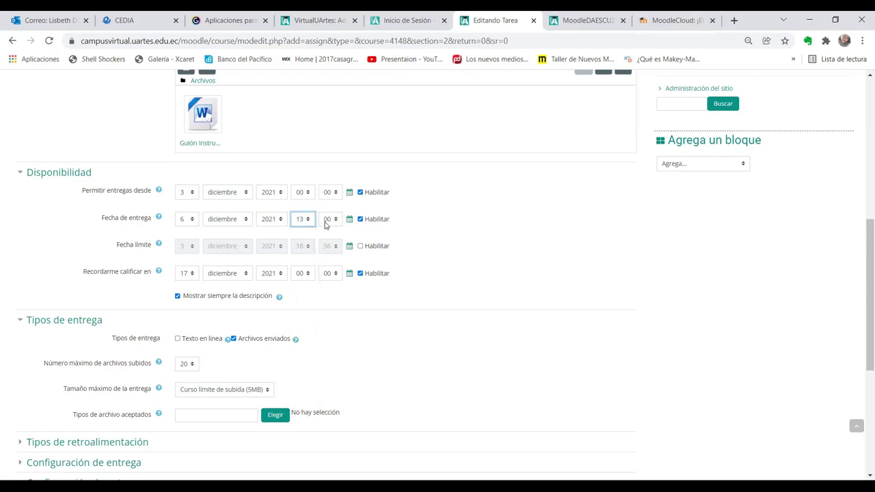
{"action": "left_click", "coordinate": [327, 220]}
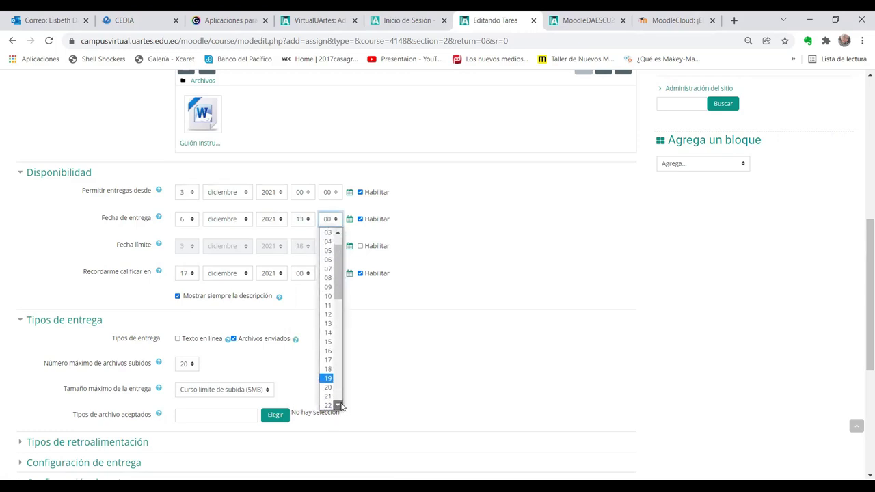
{"action": "scroll", "coordinate": [335, 407], "scroll_direction": "down", "scroll_amount": 13}
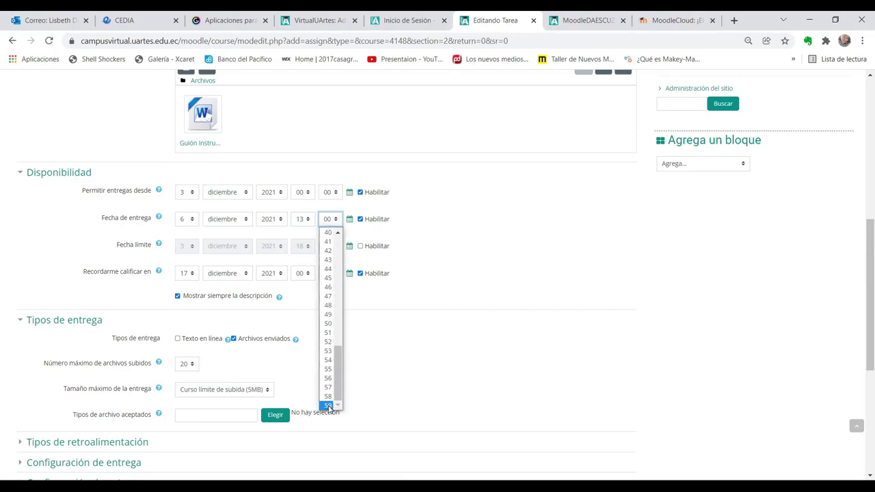
{"action": "left_click", "coordinate": [328, 406]}
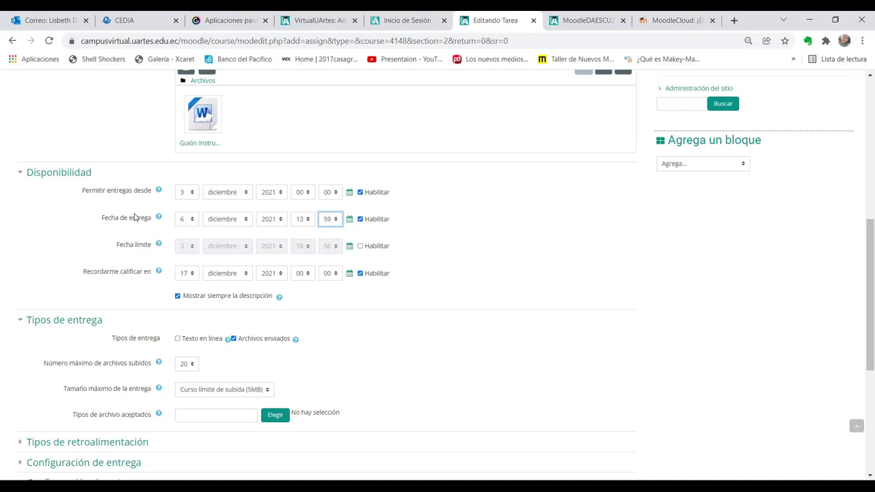
{"action": "left_click", "coordinate": [360, 246]}
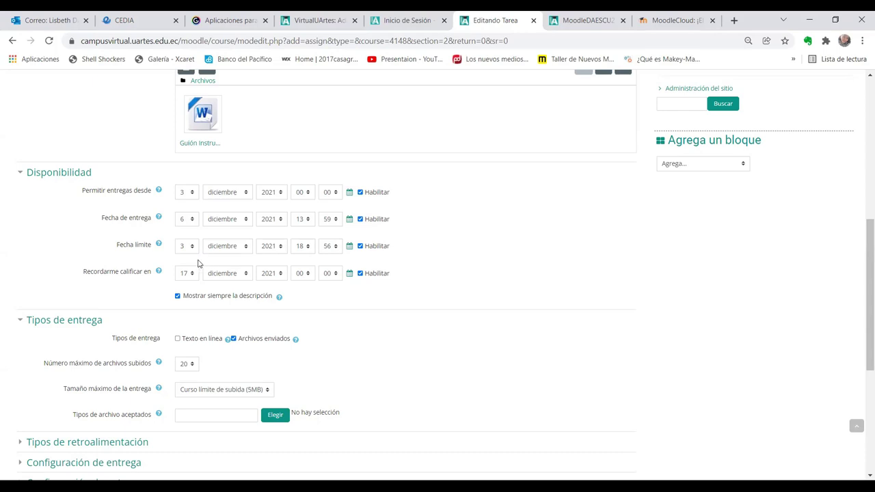
- Pick 9 December as the cut-off date and untick 'Recordarme calificar en'
{"action": "left_click", "coordinate": [197, 248]}
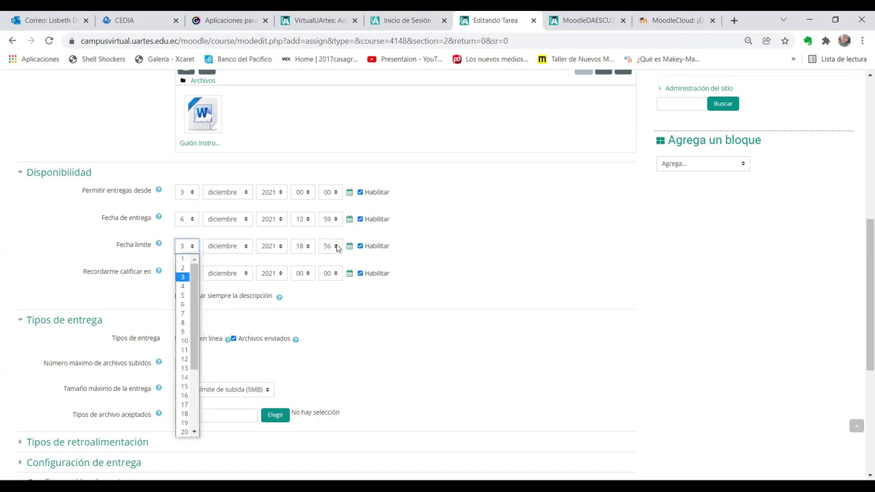
{"action": "left_click", "coordinate": [350, 247]}
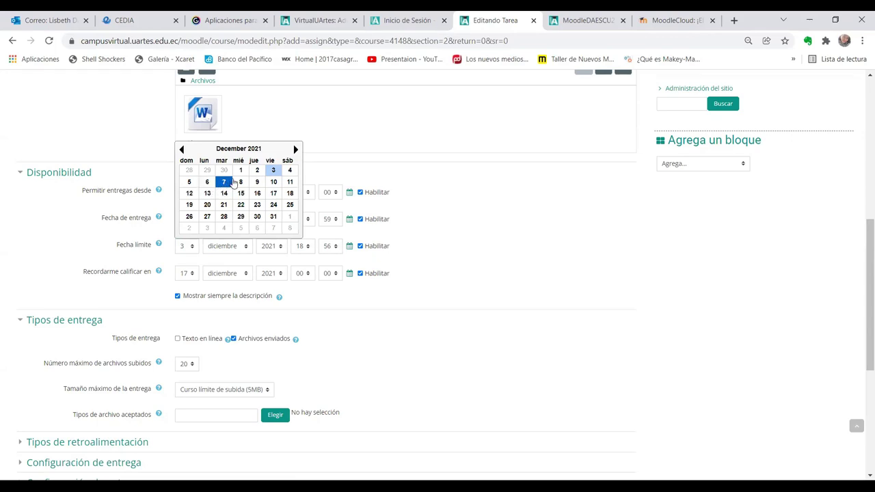
{"action": "left_click", "coordinate": [255, 185]}
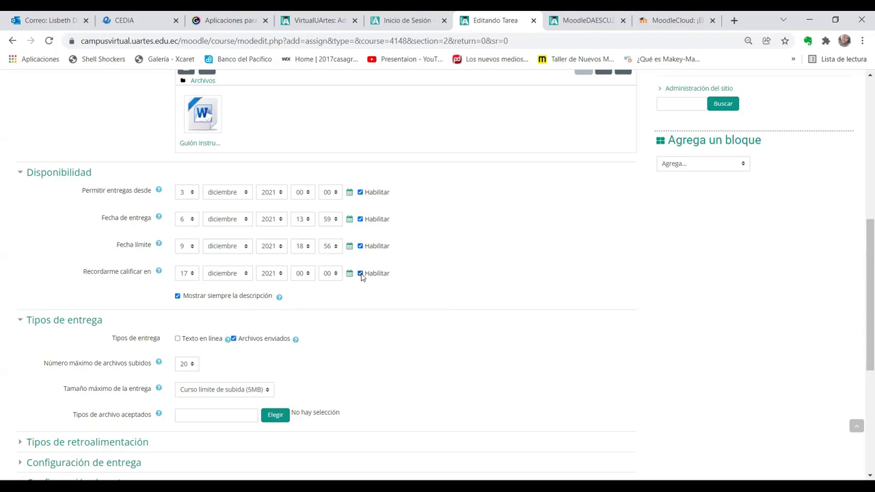
{"action": "left_click", "coordinate": [360, 273]}
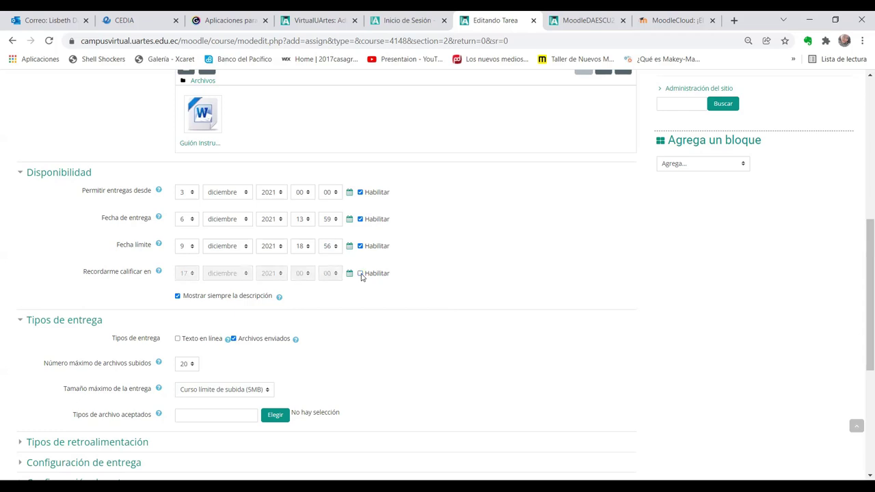
{"action": "left_click_drag", "start_coordinate": [862, 266], "coordinate": [862, 277]}
{"action": "scroll", "coordinate": [807, 275], "scroll_direction": "down", "scroll_amount": 2}
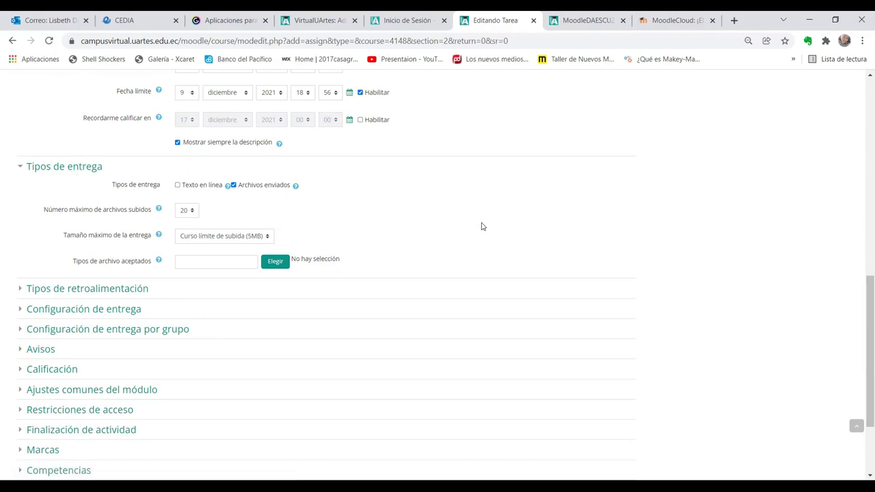
{"action": "left_click_drag", "start_coordinate": [865, 303], "coordinate": [861, 153]}
{"action": "scroll", "coordinate": [861, 153], "scroll_direction": "up", "scroll_amount": 2}
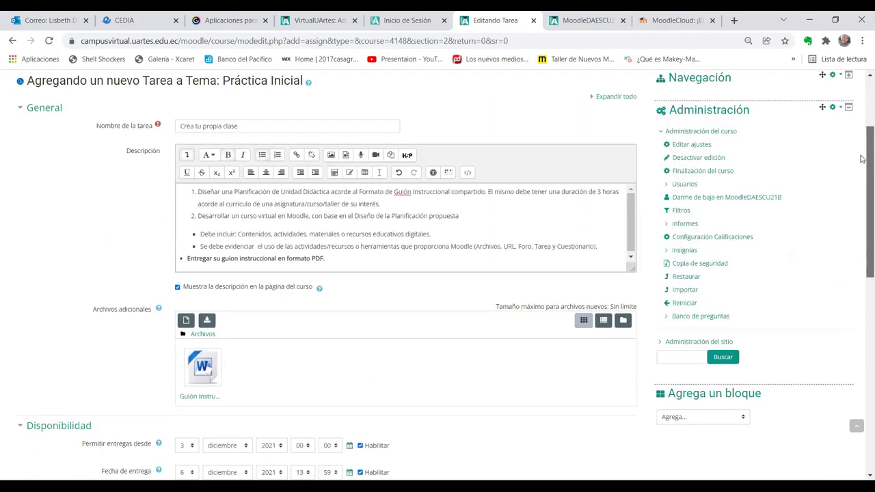
{"action": "scroll", "coordinate": [861, 162], "scroll_direction": "down", "scroll_amount": 1}
{"action": "scroll", "coordinate": [861, 162], "scroll_direction": "down", "scroll_amount": 1}
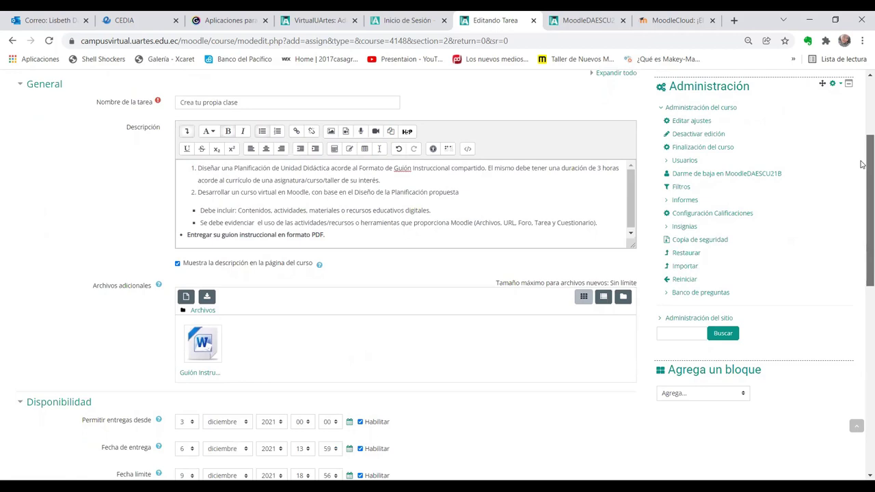
{"action": "scroll", "coordinate": [861, 205], "scroll_direction": "down", "scroll_amount": 4}
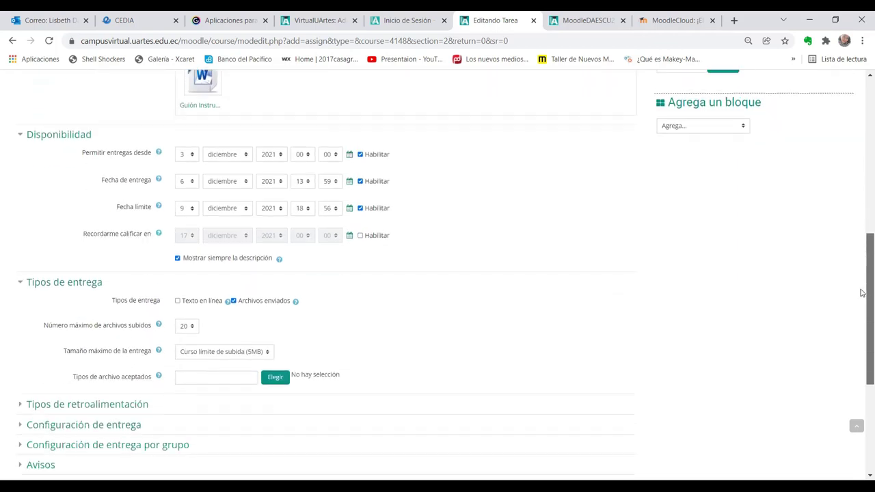
{"action": "scroll", "coordinate": [862, 293], "scroll_direction": "down", "scroll_amount": 1}
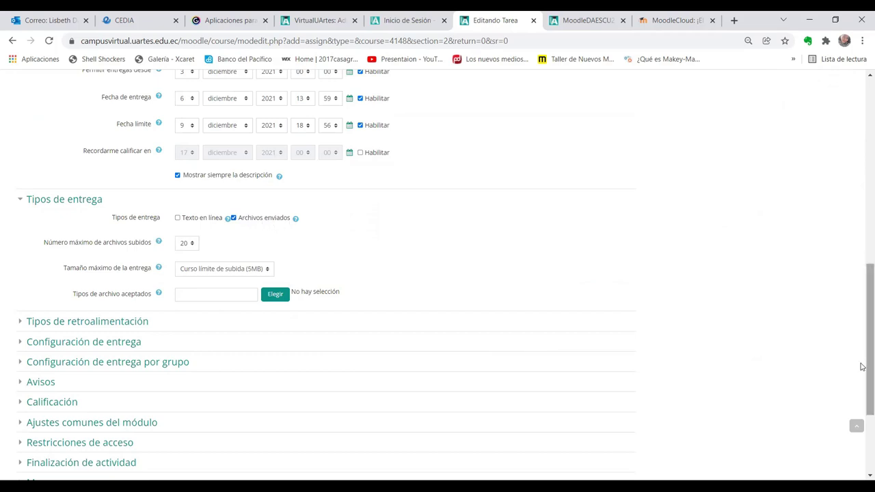
{"action": "scroll", "coordinate": [861, 250], "scroll_direction": "up", "scroll_amount": 2}
{"action": "scroll", "coordinate": [861, 250], "scroll_direction": "up", "scroll_amount": 5}
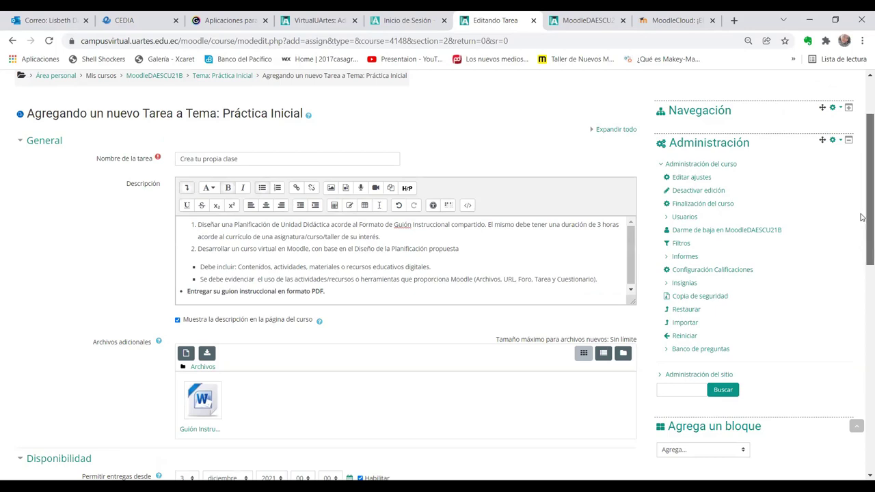
{"action": "scroll", "coordinate": [861, 219], "scroll_direction": "down", "scroll_amount": 1}
{"action": "scroll", "coordinate": [861, 244], "scroll_direction": "down", "scroll_amount": 5}
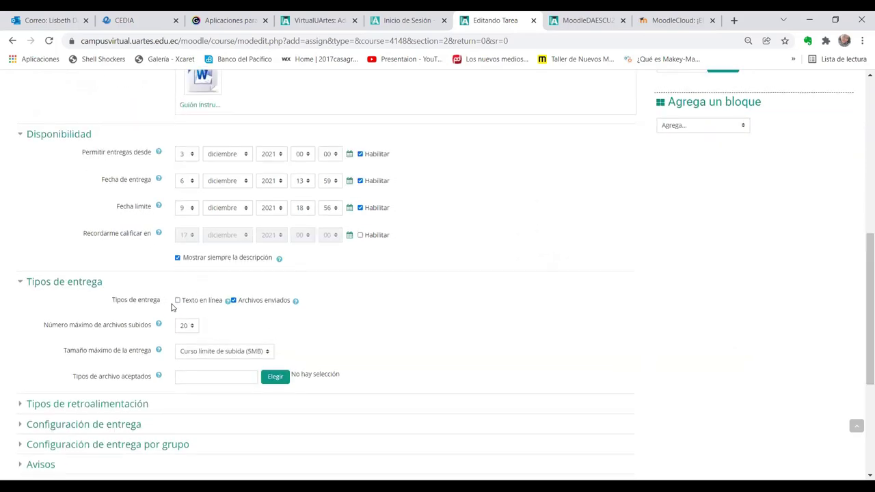
- Enable Texto en línea submissions while keeping Archivos enviados on
{"action": "left_click", "coordinate": [177, 301]}
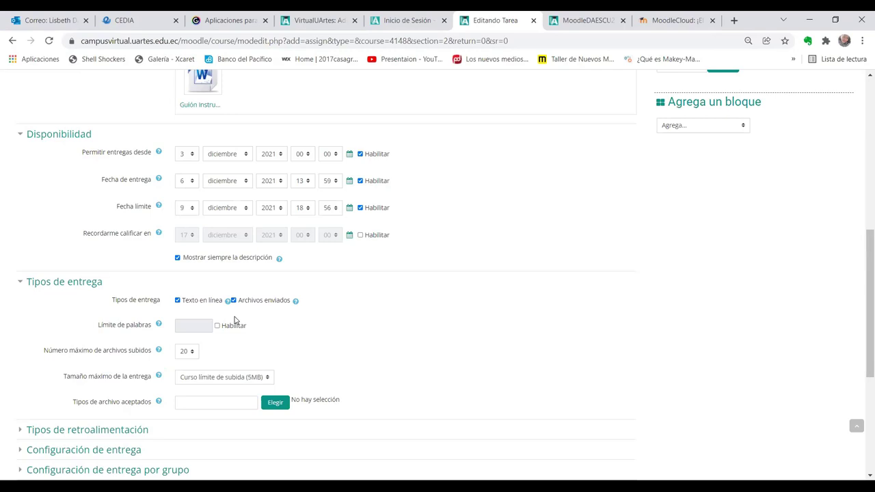
{"action": "left_click", "coordinate": [233, 301]}
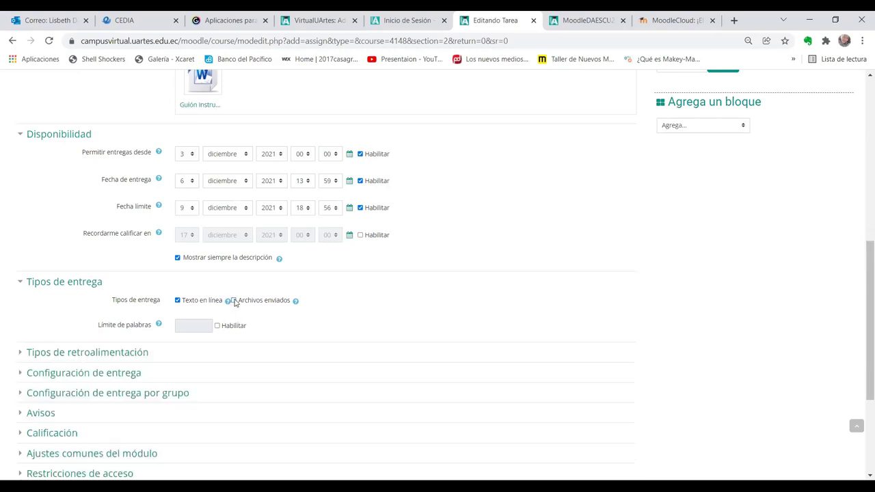
{"action": "left_click", "coordinate": [233, 301]}
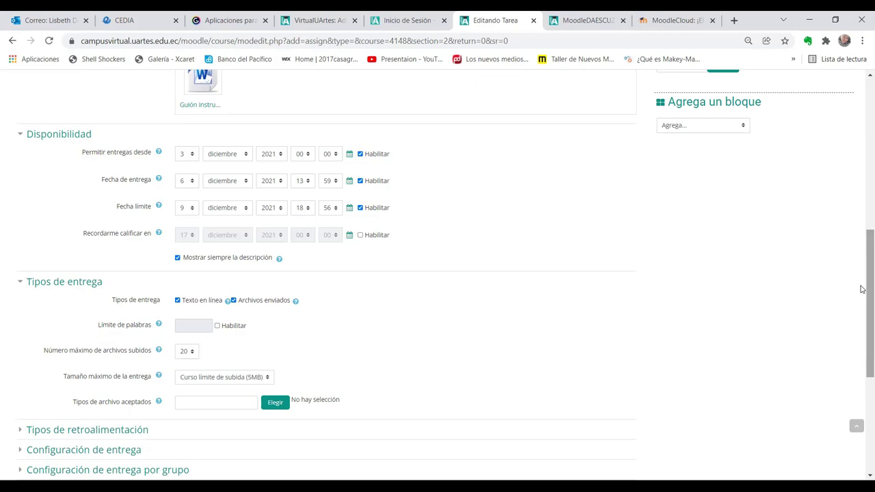
- Limit submissions to 1 uploaded file, keeping the course upload size limit
{"action": "left_click_drag", "start_coordinate": [862, 289], "coordinate": [861, 330]}
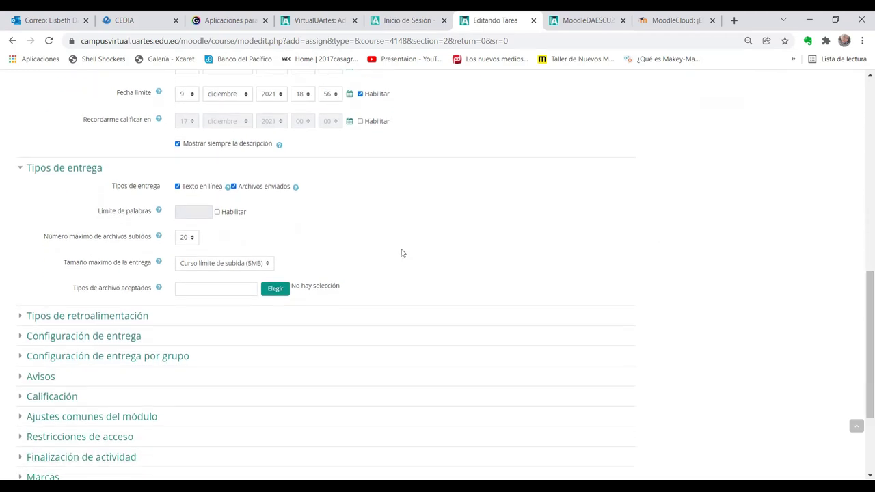
{"action": "left_click", "coordinate": [185, 239]}
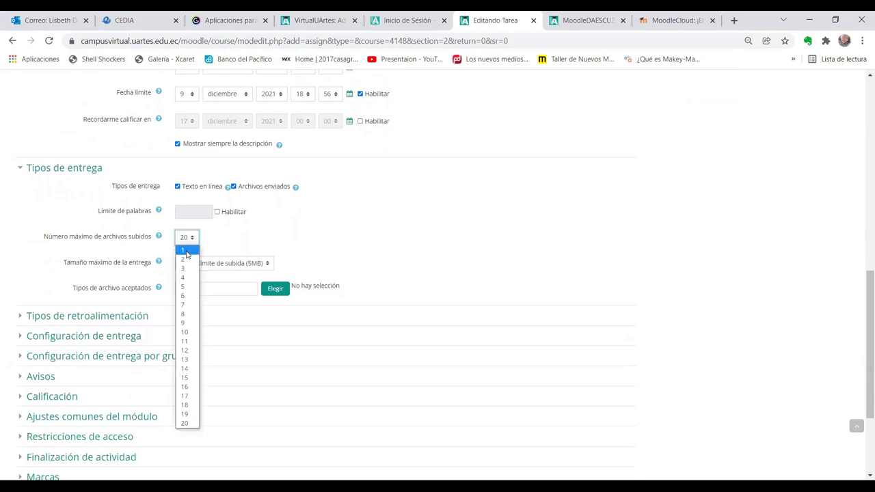
{"action": "left_click", "coordinate": [185, 250]}
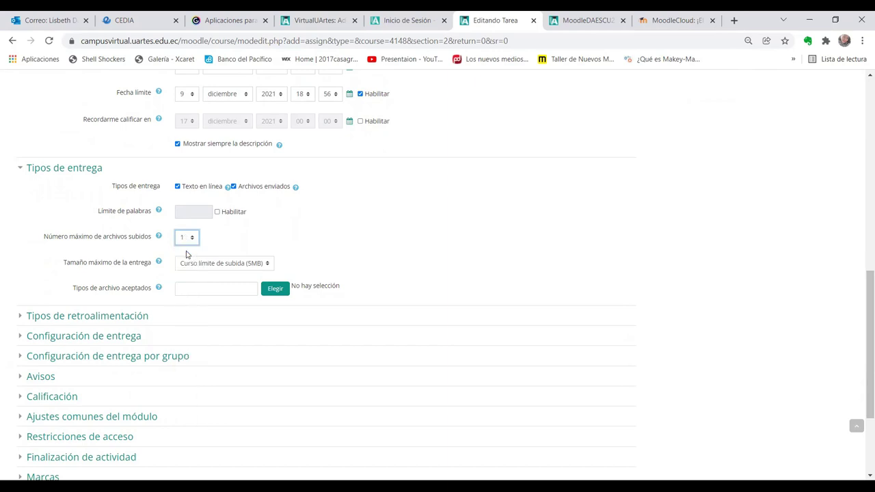
{"action": "left_click", "coordinate": [252, 268]}
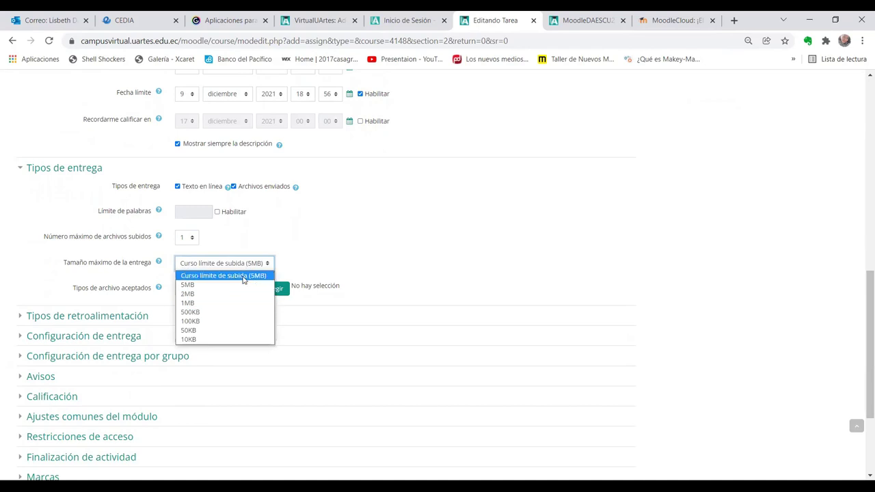
{"action": "left_click", "coordinate": [862, 280]}
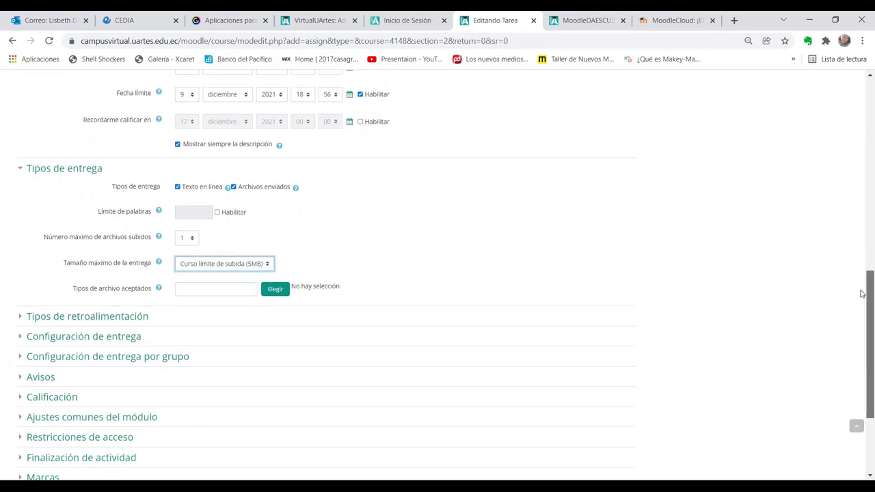
{"action": "left_click_drag", "start_coordinate": [862, 294], "coordinate": [861, 306]}
{"action": "scroll", "coordinate": [862, 318], "scroll_direction": "down", "scroll_amount": 1}
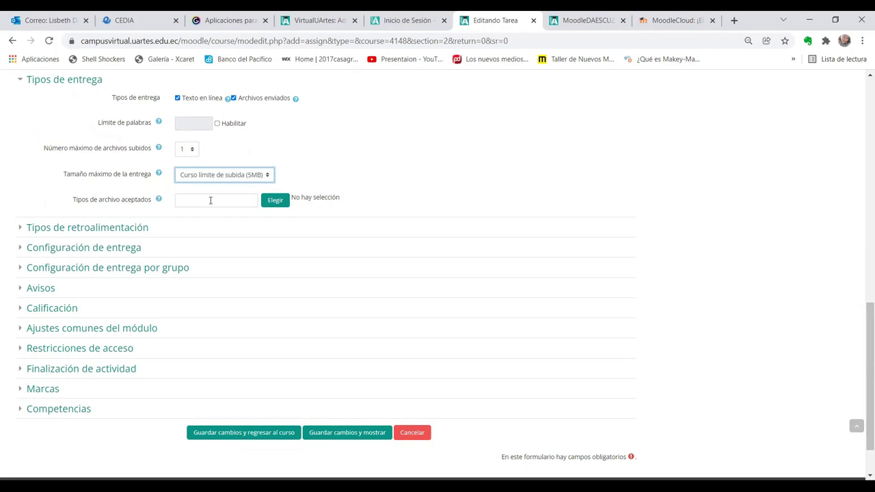
- Choose Archivos de documentos and documento PDF (.pdf) as accepted file types and save
{"action": "left_click", "coordinate": [274, 205]}
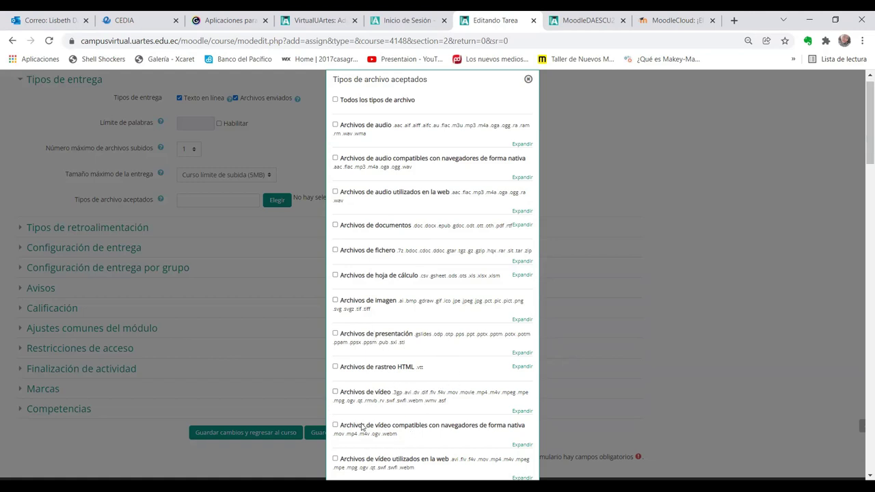
{"action": "left_click", "coordinate": [335, 226]}
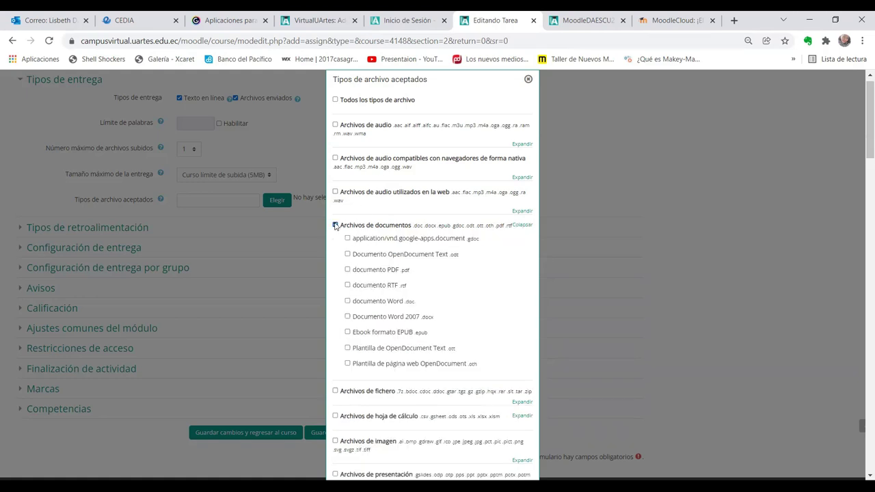
{"action": "left_click", "coordinate": [348, 271]}
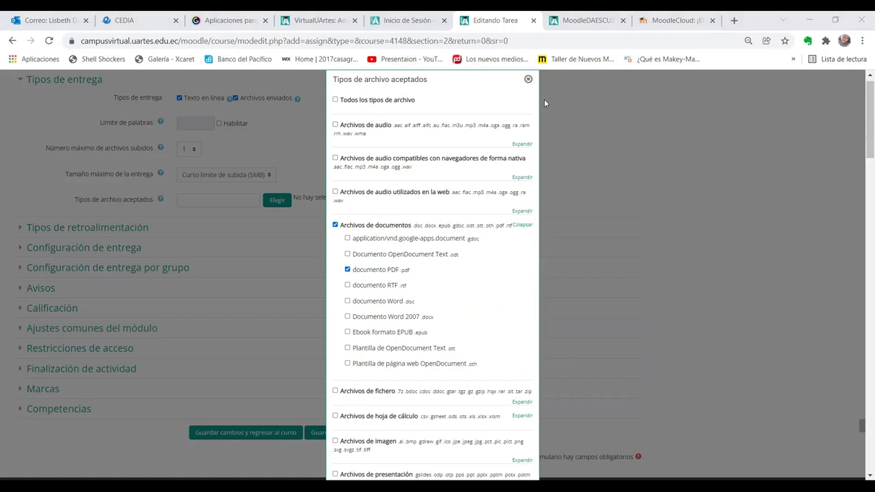
{"action": "left_click_drag", "start_coordinate": [861, 142], "coordinate": [861, 468]}
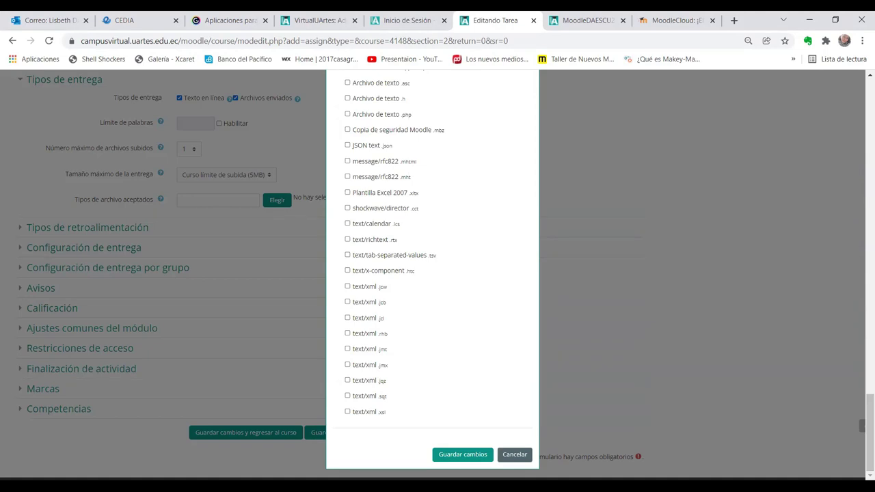
{"action": "left_click", "coordinate": [461, 455]}
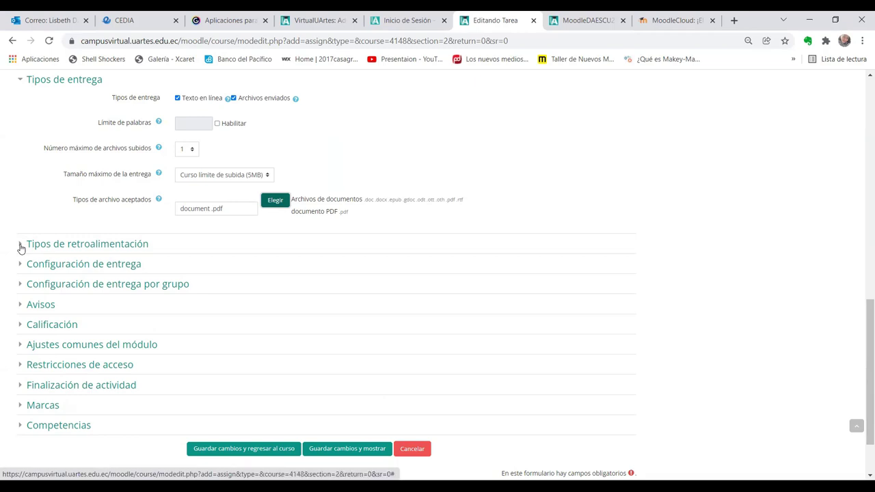
- Glance through the feedback, submission and group submission sections, then reveal the Calificación settings with maximum grade 10
{"action": "left_click", "coordinate": [20, 247]}
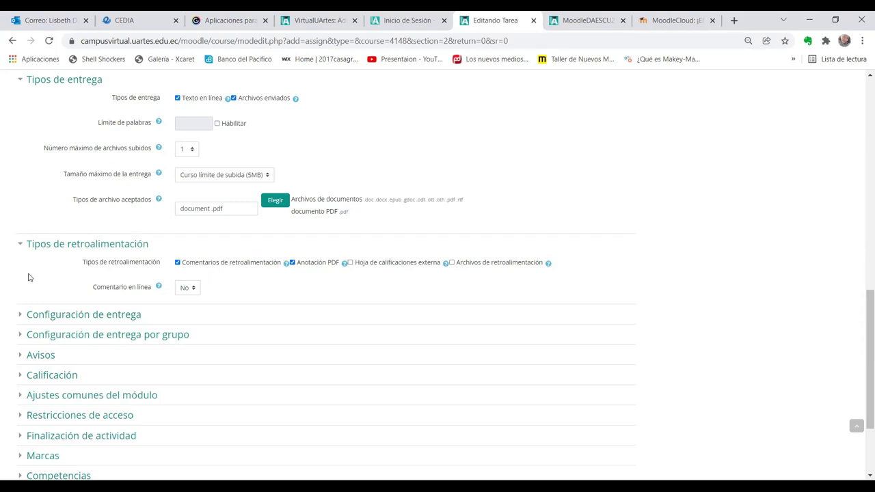
{"action": "left_click", "coordinate": [22, 244]}
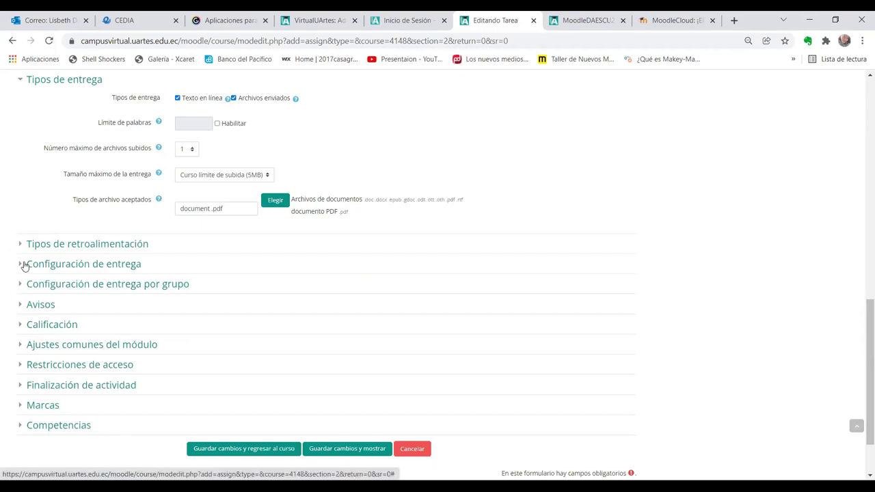
{"action": "left_click", "coordinate": [24, 265]}
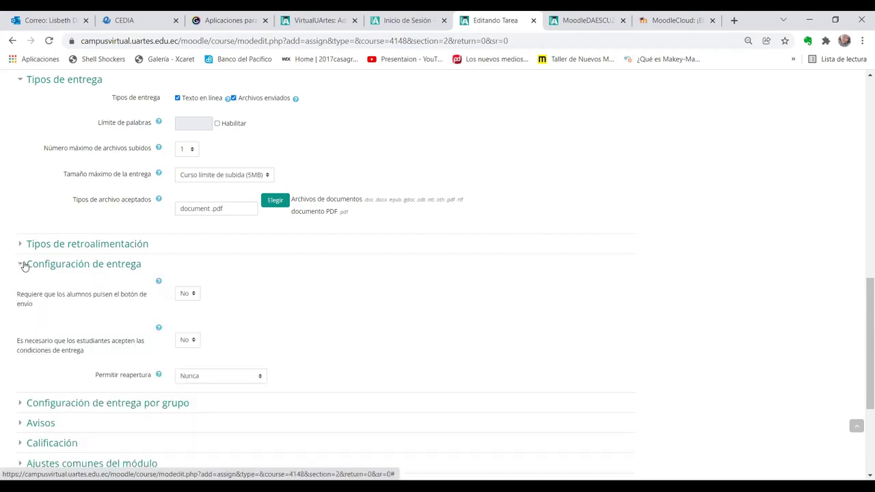
{"action": "left_click", "coordinate": [24, 264]}
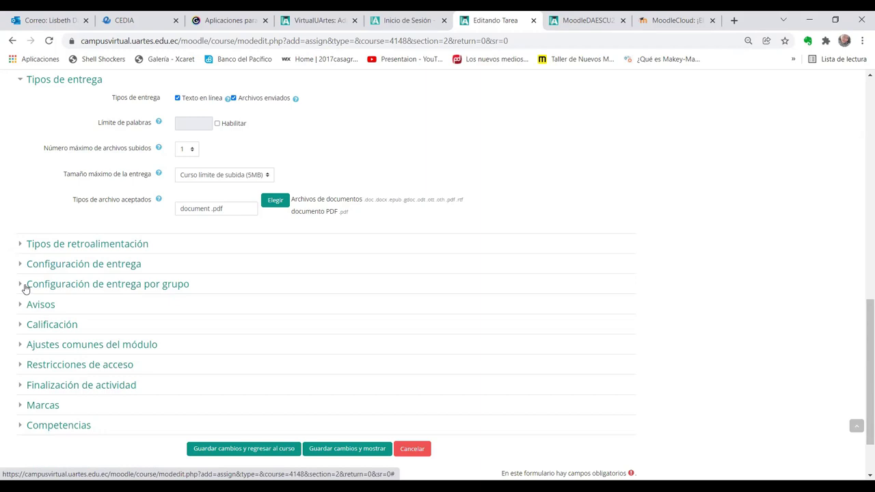
{"action": "left_click", "coordinate": [24, 285]}
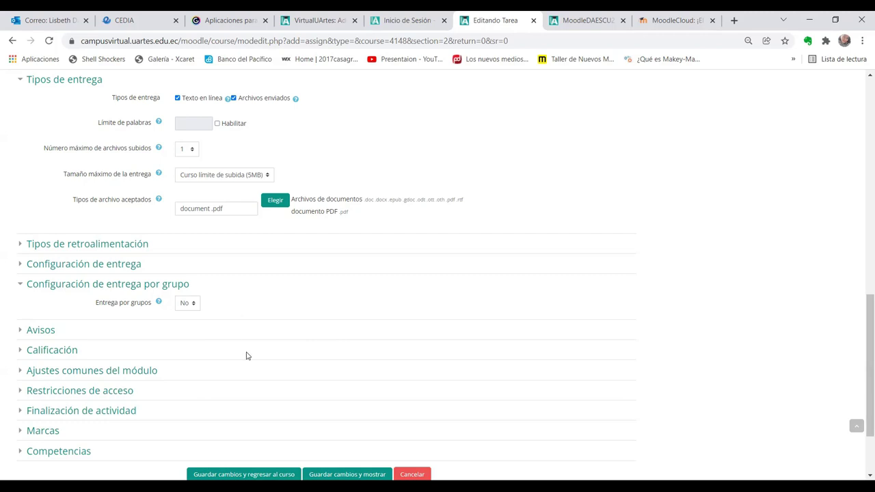
{"action": "left_click", "coordinate": [23, 284]}
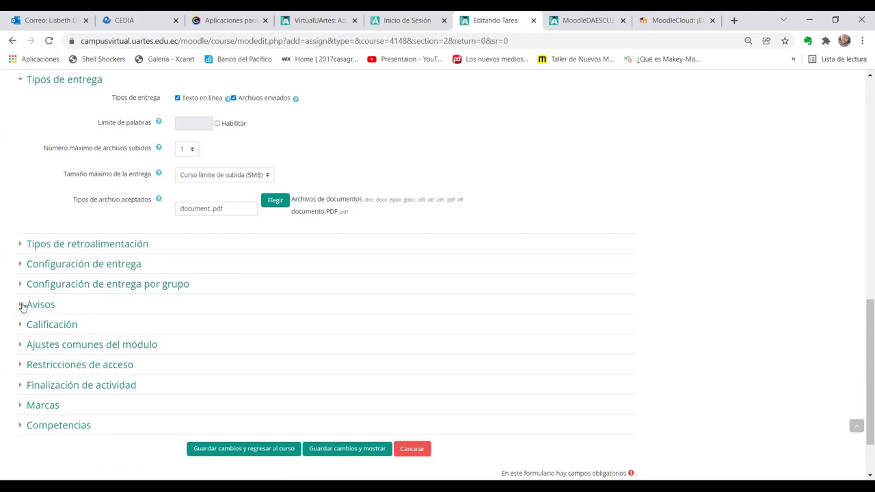
{"action": "left_click", "coordinate": [23, 325]}
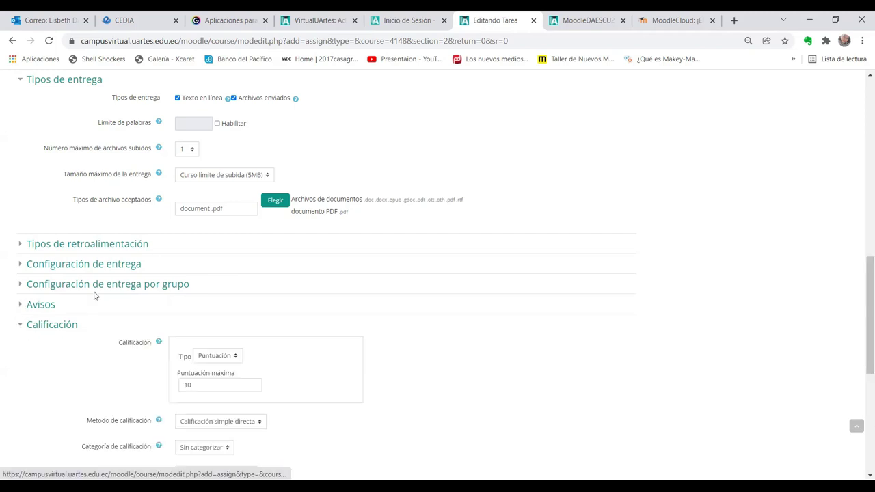
- Keep the point grade of 10, simple direct grading and the Sin categorizar grade category
{"action": "left_click_drag", "start_coordinate": [863, 310], "coordinate": [861, 356]}
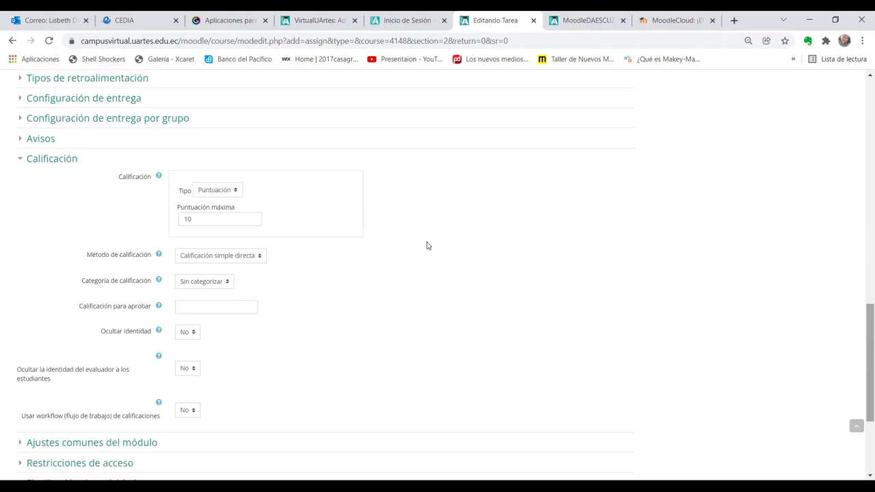
{"action": "left_click", "coordinate": [226, 192]}
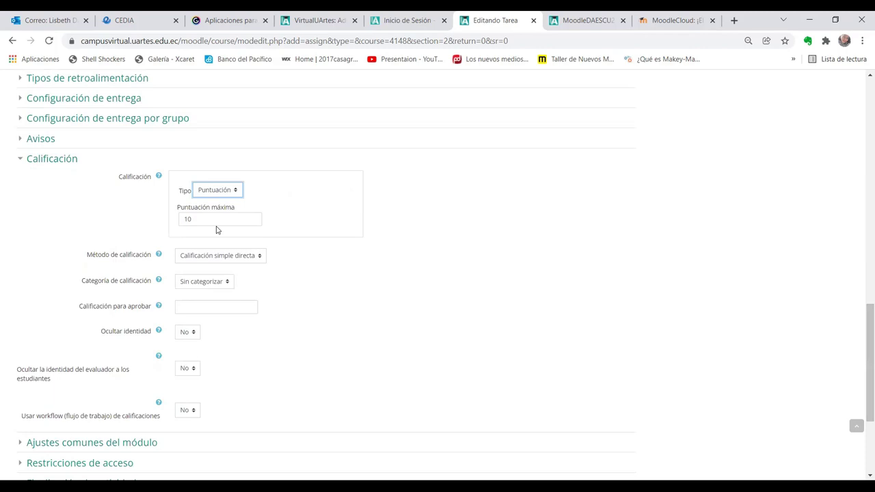
{"action": "left_click", "coordinate": [203, 221]}
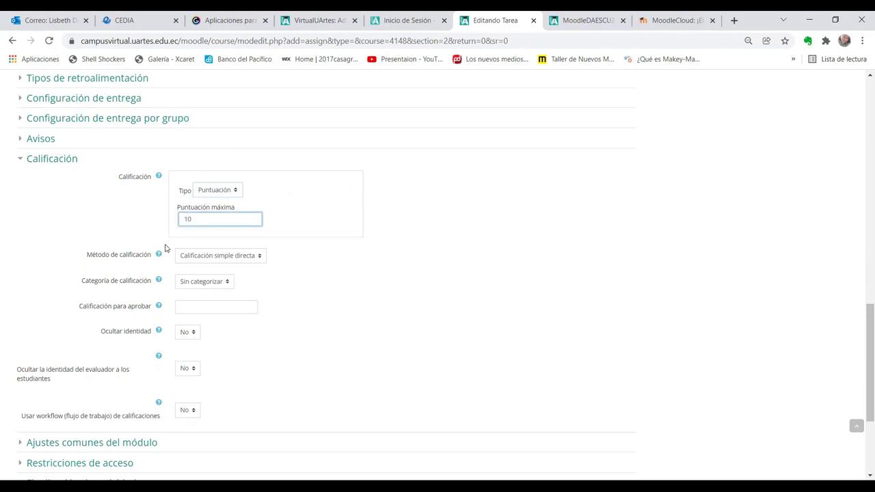
{"action": "left_click", "coordinate": [231, 258]}
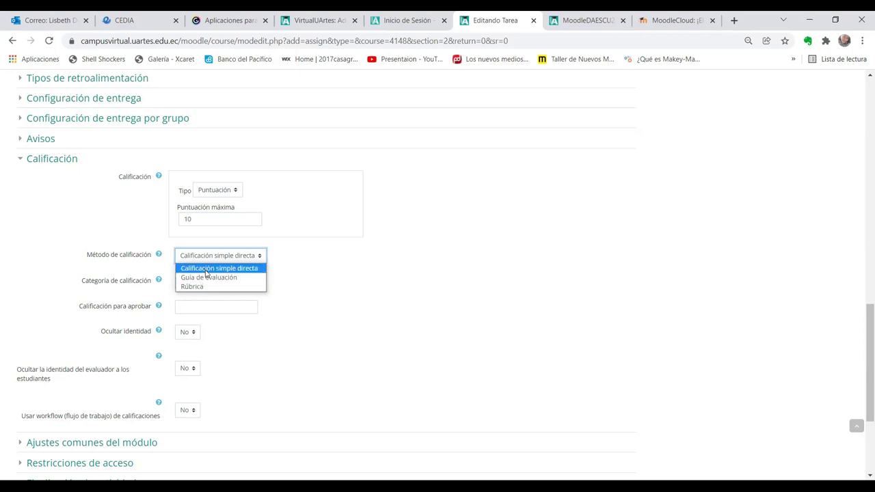
{"action": "left_click", "coordinate": [205, 271]}
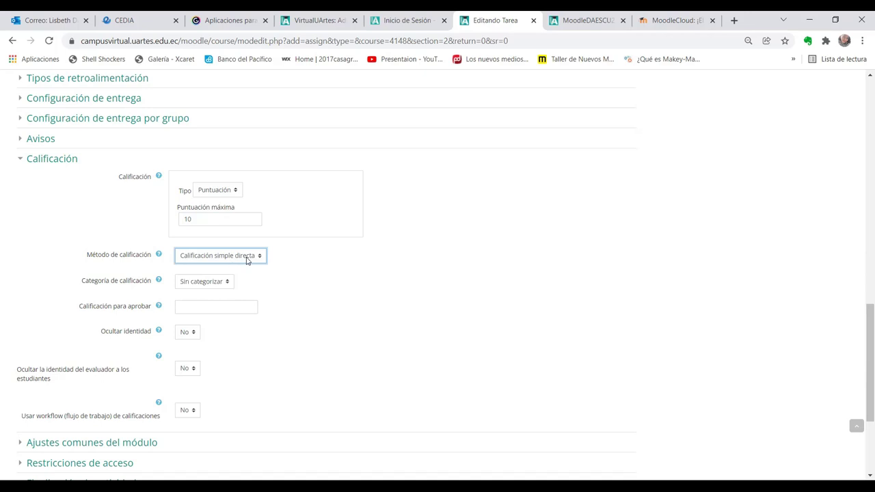
{"action": "left_click", "coordinate": [194, 283]}
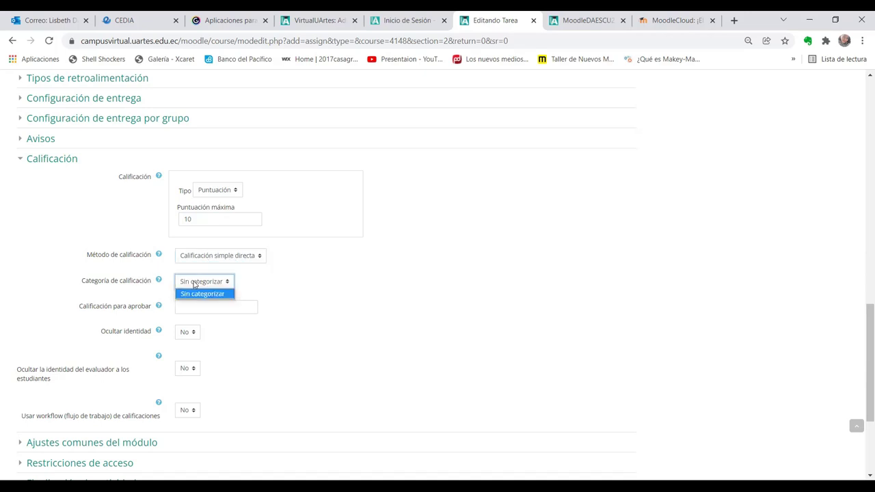
{"action": "left_click", "coordinate": [194, 284]}
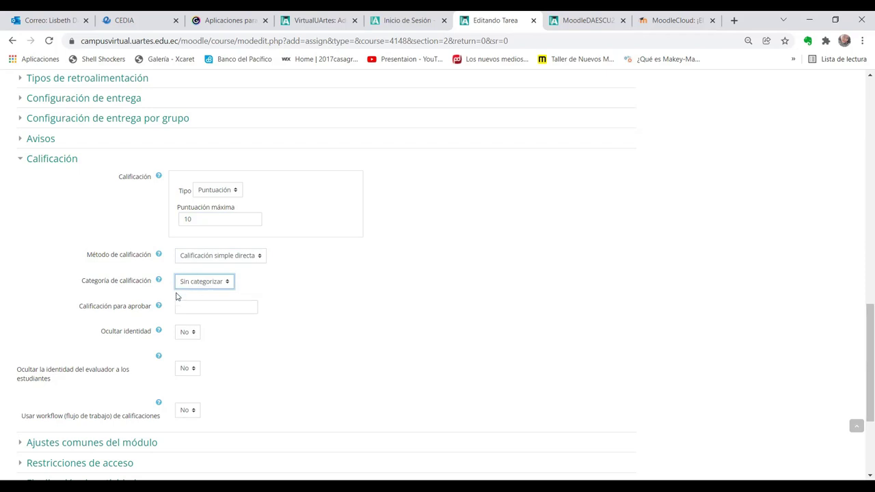
- Set the grade to pass to 7 and reveal the access restriction settings
{"action": "left_click", "coordinate": [186, 307]}
{"action": "type", "text": "7"}
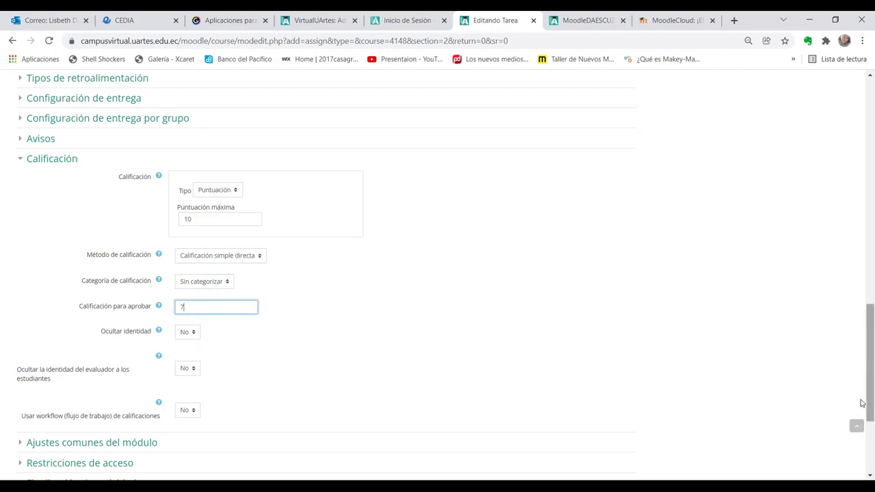
{"action": "left_click_drag", "start_coordinate": [862, 378], "coordinate": [862, 439]}
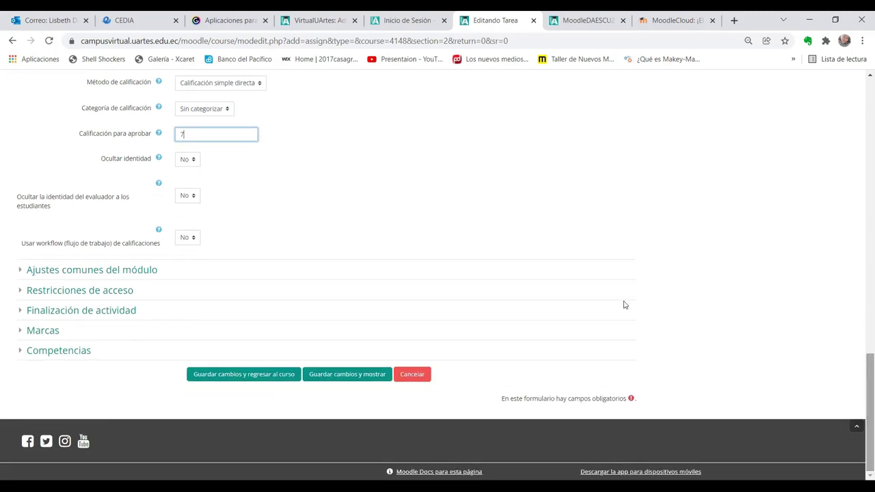
{"action": "left_click", "coordinate": [28, 294]}
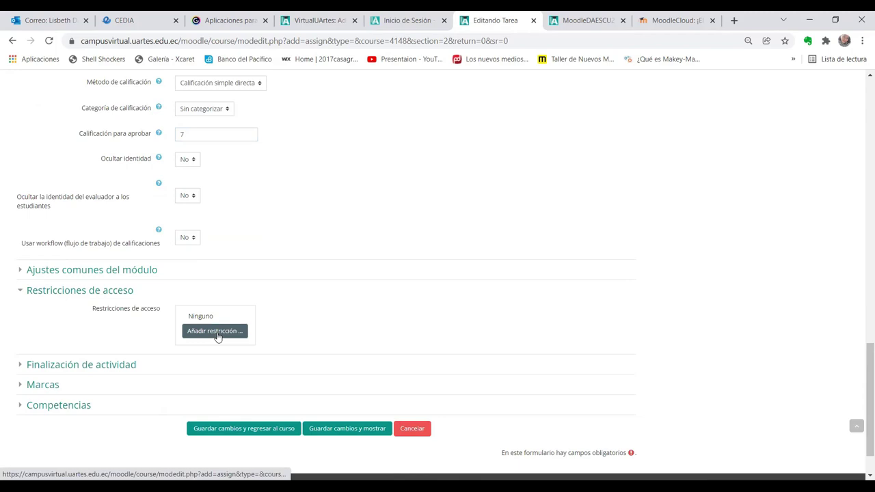
{"action": "left_click", "coordinate": [217, 334]}
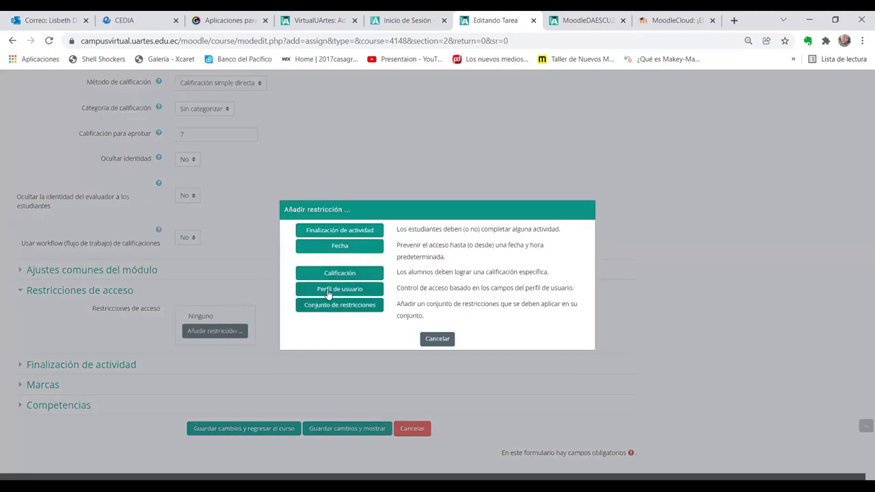
{"action": "left_click", "coordinate": [363, 233]}
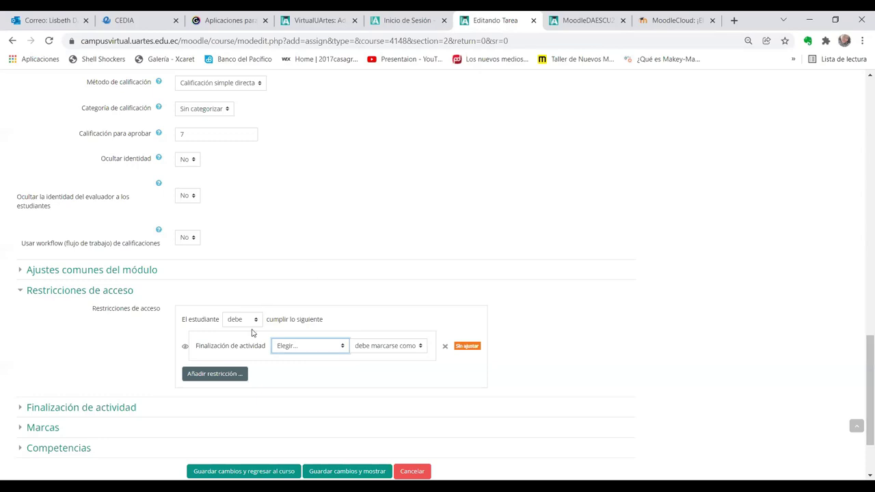
{"action": "left_click", "coordinate": [307, 349]}
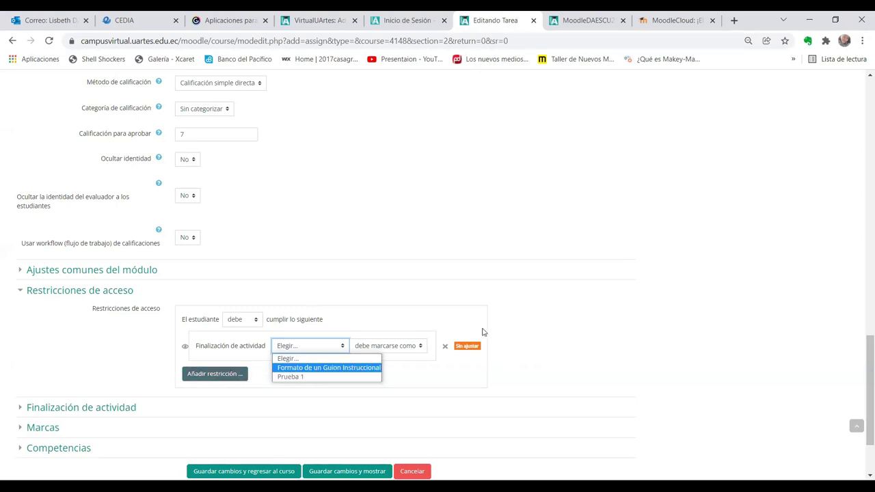
{"action": "left_click", "coordinate": [457, 354]}
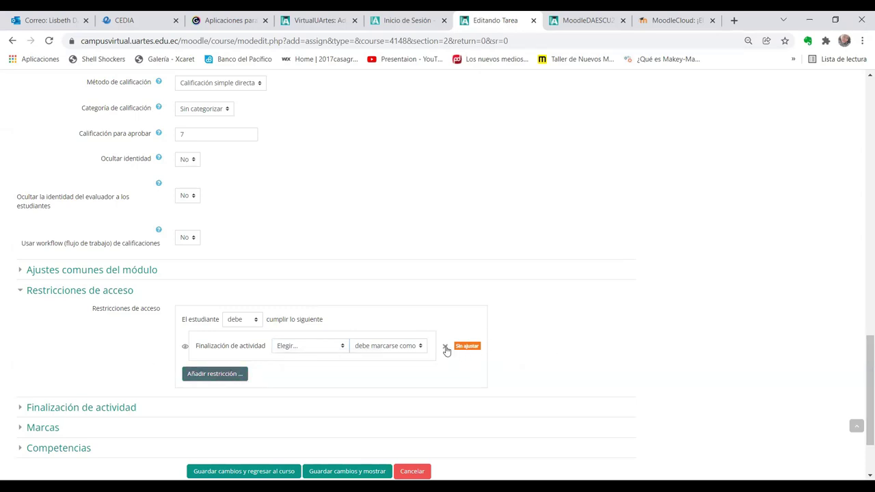
{"action": "left_click", "coordinate": [446, 348]}
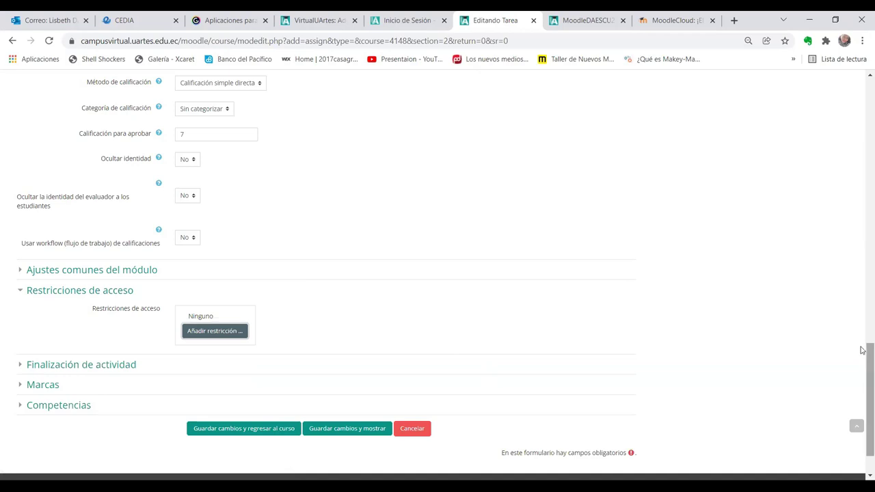
{"action": "scroll", "coordinate": [863, 358], "scroll_direction": "down", "scroll_amount": 1}
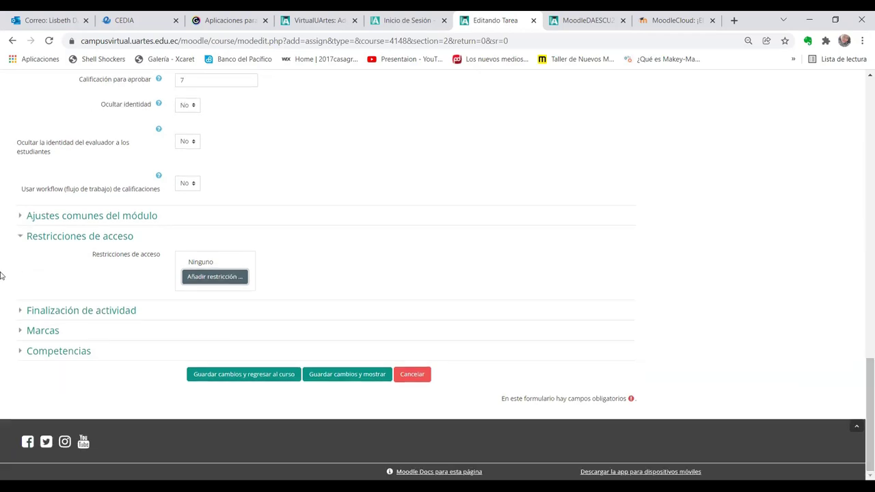
- Set completion tracking to 'Mostrar la actividad como completada cuando se cumplan las condiciones'
{"action": "left_click", "coordinate": [21, 310]}
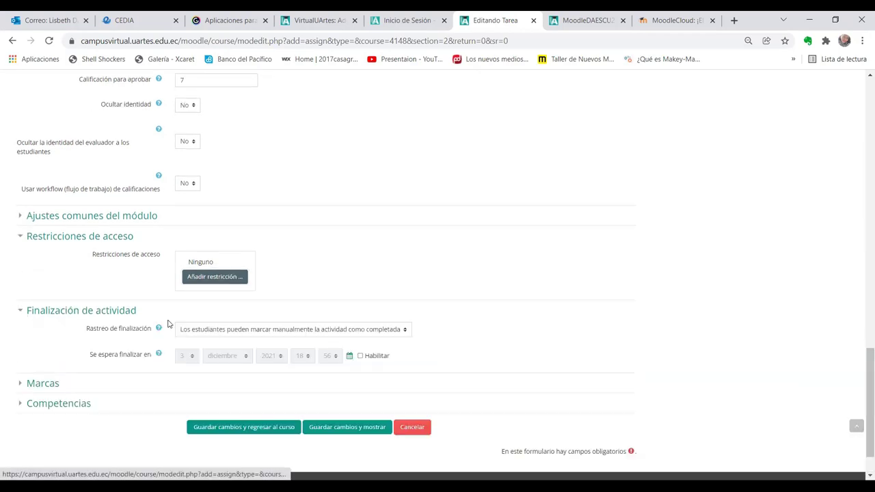
{"action": "left_click", "coordinate": [230, 334]}
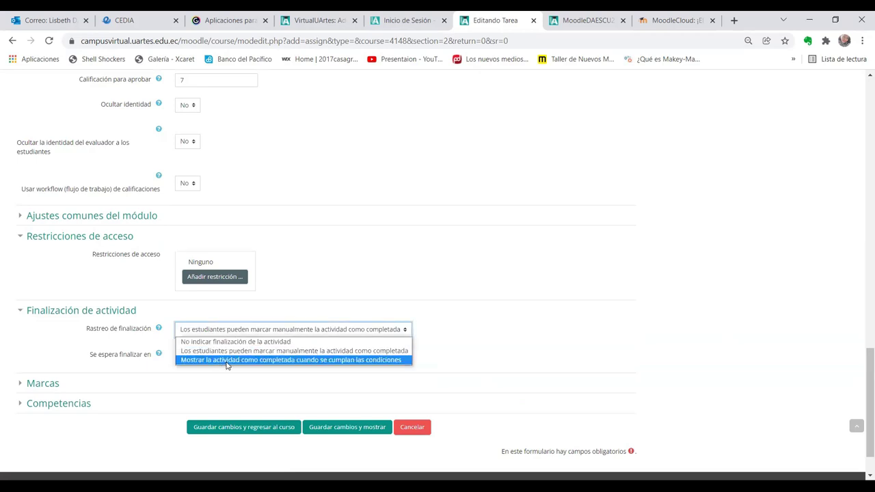
{"action": "left_click", "coordinate": [228, 360]}
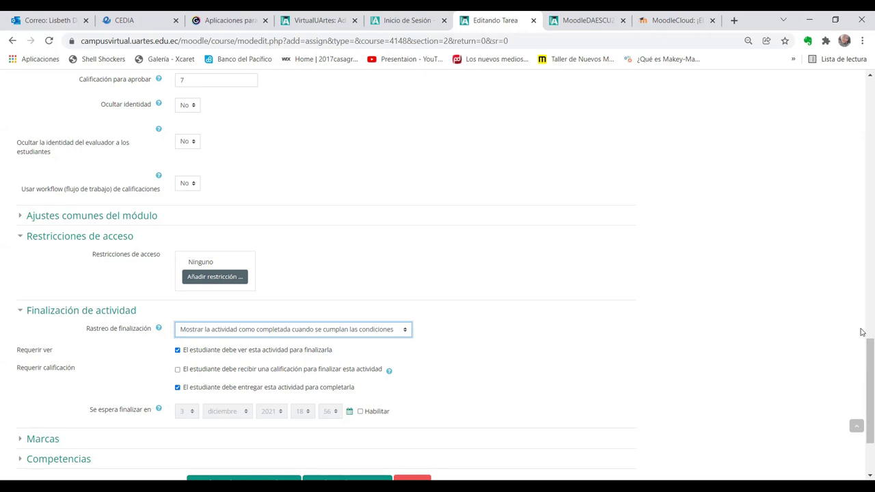
{"action": "left_click_drag", "start_coordinate": [861, 353], "coordinate": [863, 400]}
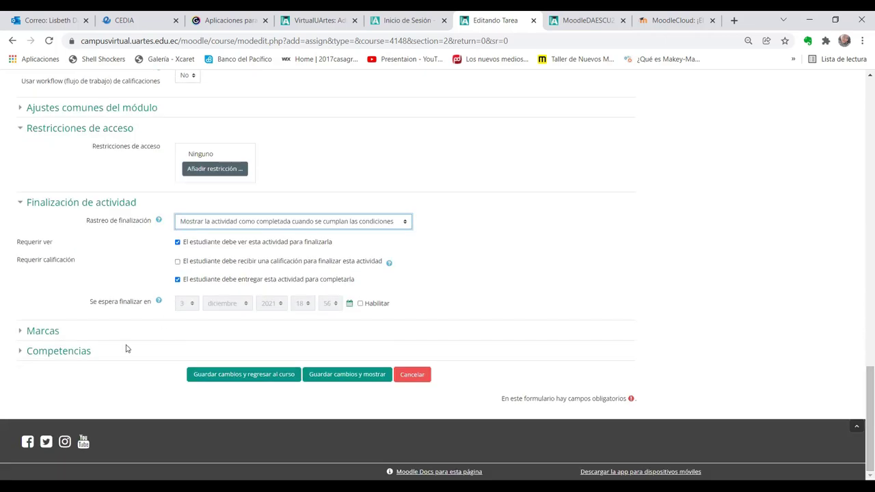
- Save the assignment and review 'Crea tu propia clase' under Tema: Práctica Inicial on the course page
{"action": "left_click", "coordinate": [257, 377]}
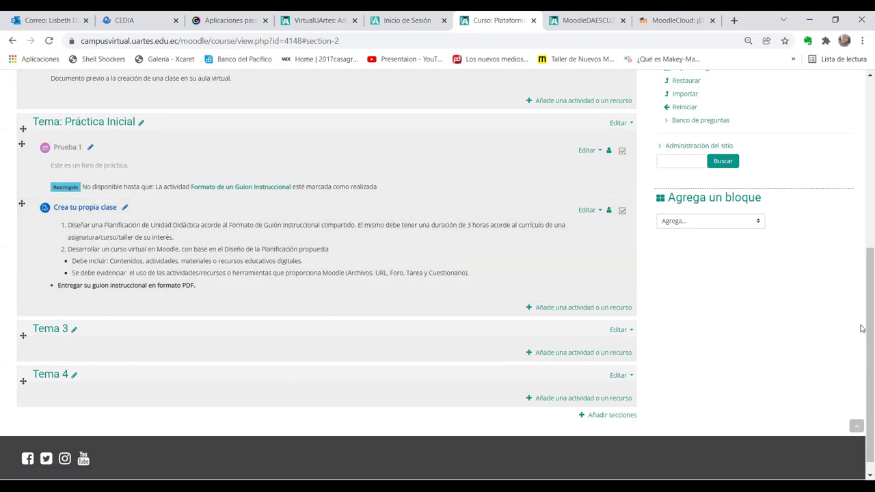
{"action": "mouse_move", "coordinate": [862, 327]}
{"action": "left_mouse_down"}
{"action": "mouse_move", "coordinate": [861, 339]}
{"action": "mouse_move", "coordinate": [861, 313]}
{"action": "left_mouse_up"}
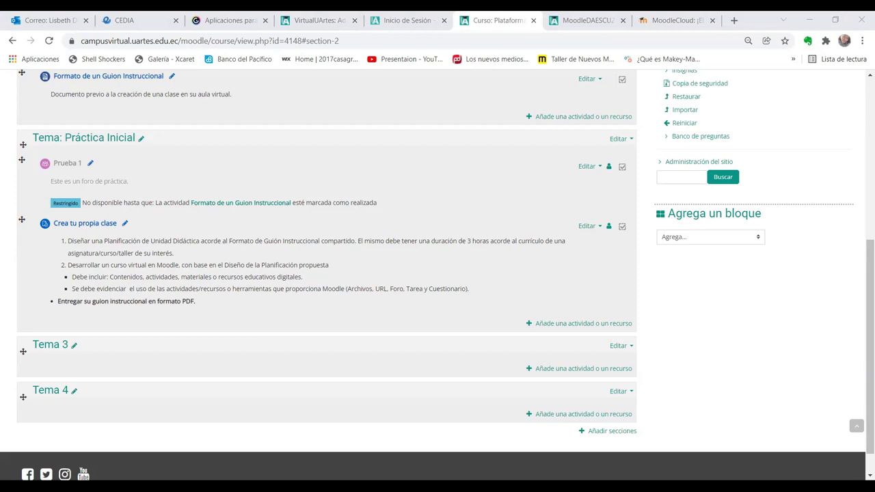
{"action": "left_click", "coordinate": [322, 453]}
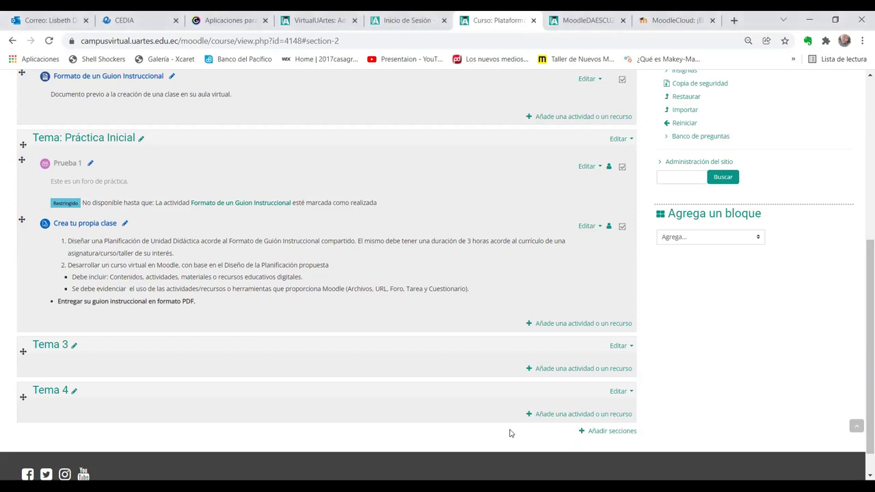
{"action": "left_click", "coordinate": [530, 329]}
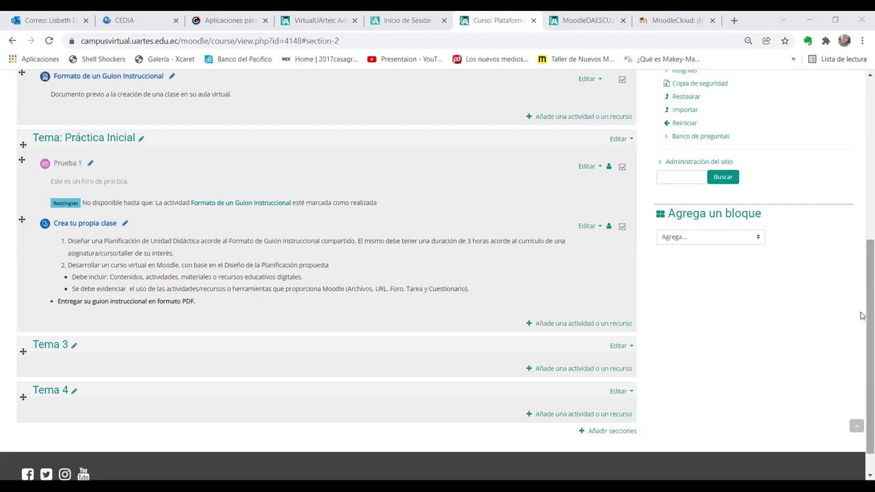
{"action": "left_click_drag", "start_coordinate": [861, 326], "coordinate": [861, 203]}
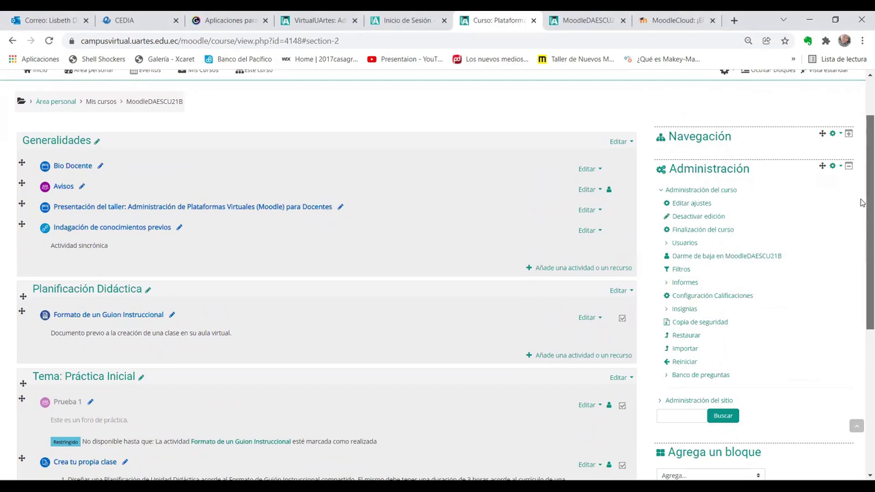
{"action": "left_click_drag", "start_coordinate": [862, 202], "coordinate": [862, 203]}
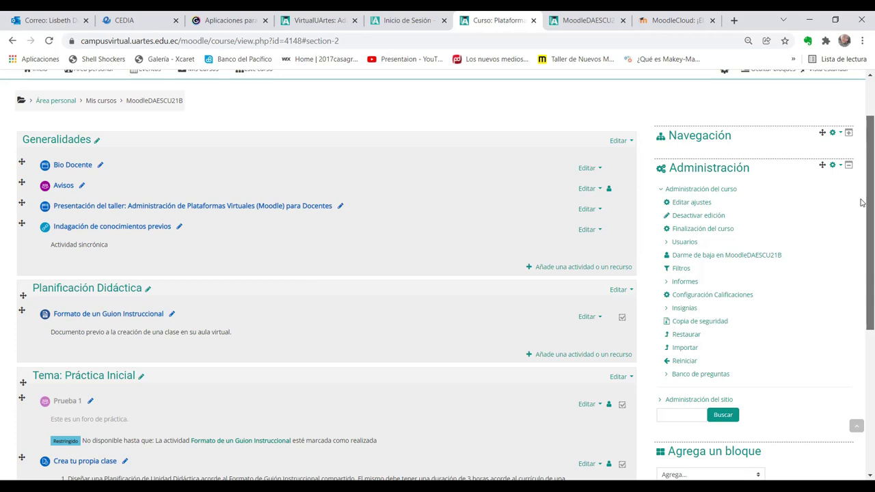
{"action": "scroll", "coordinate": [861, 202], "scroll_direction": "down", "scroll_amount": 1}
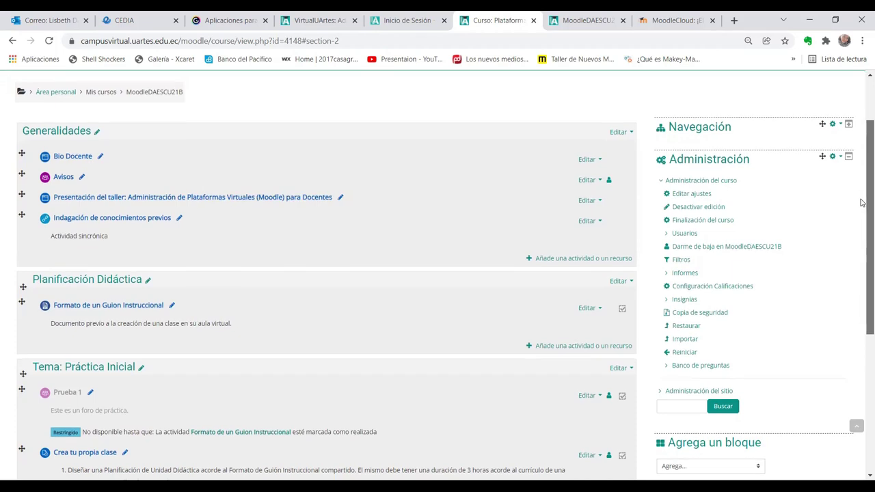
{"action": "scroll", "coordinate": [861, 203], "scroll_direction": "up", "scroll_amount": 2}
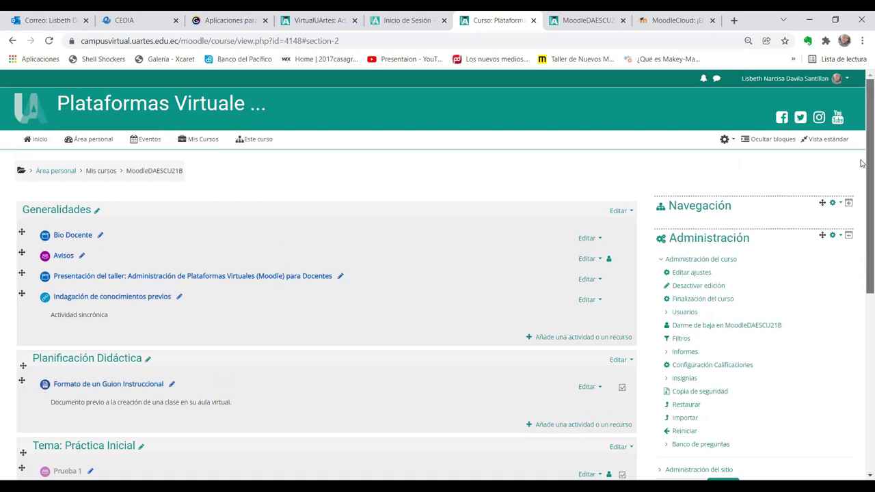
{"action": "scroll", "coordinate": [862, 171], "scroll_direction": "down", "scroll_amount": 2}
{"action": "scroll", "coordinate": [861, 176], "scroll_direction": "down", "scroll_amount": 3}
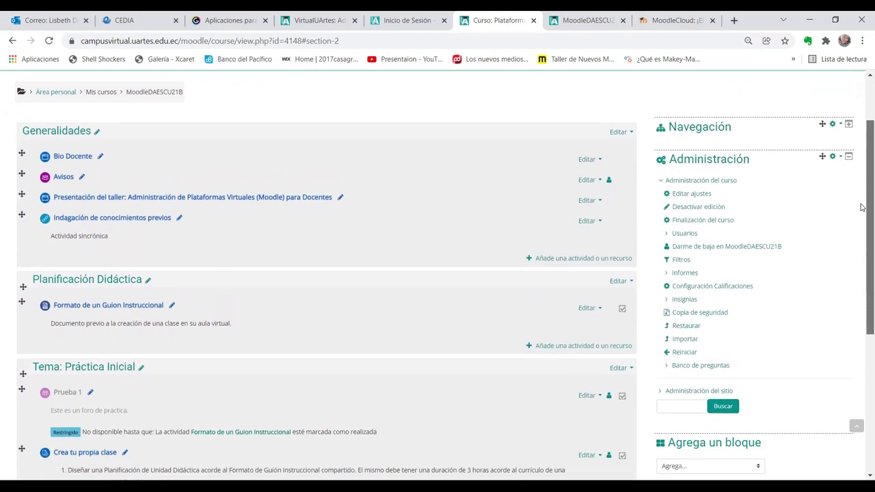
{"action": "scroll", "coordinate": [861, 212], "scroll_direction": "down", "scroll_amount": 3}
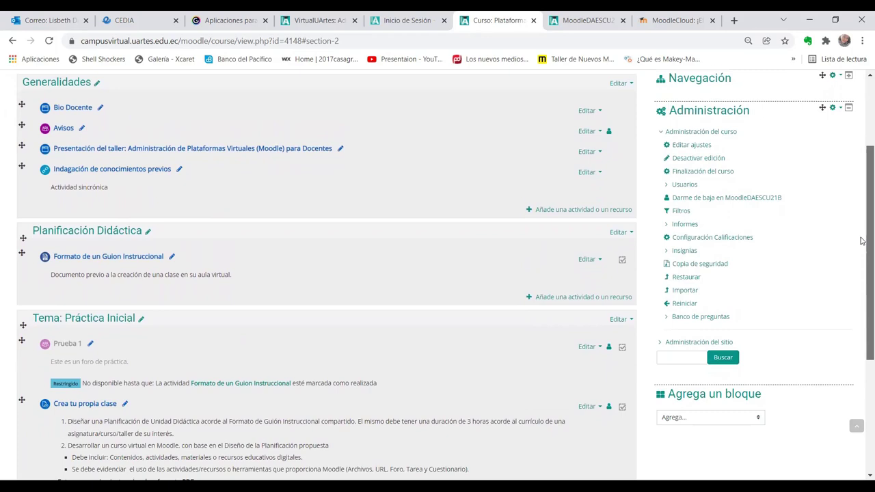
{"action": "scroll", "coordinate": [861, 253], "scroll_direction": "down", "scroll_amount": 1}
{"action": "scroll", "coordinate": [861, 242], "scroll_direction": "up", "scroll_amount": 1}
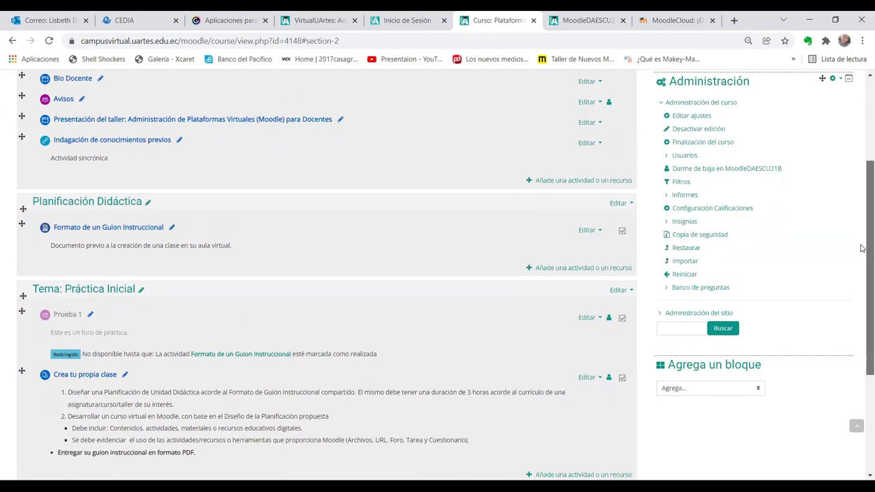
{"action": "scroll", "coordinate": [861, 253], "scroll_direction": "down", "scroll_amount": 1}
{"action": "scroll", "coordinate": [861, 261], "scroll_direction": "down", "scroll_amount": 1}
{"action": "scroll", "coordinate": [859, 259], "scroll_direction": "up", "scroll_amount": 1}
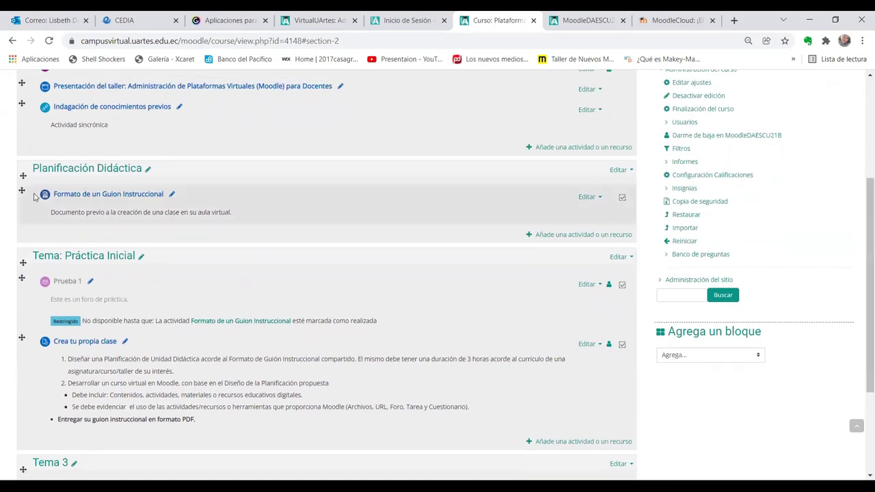
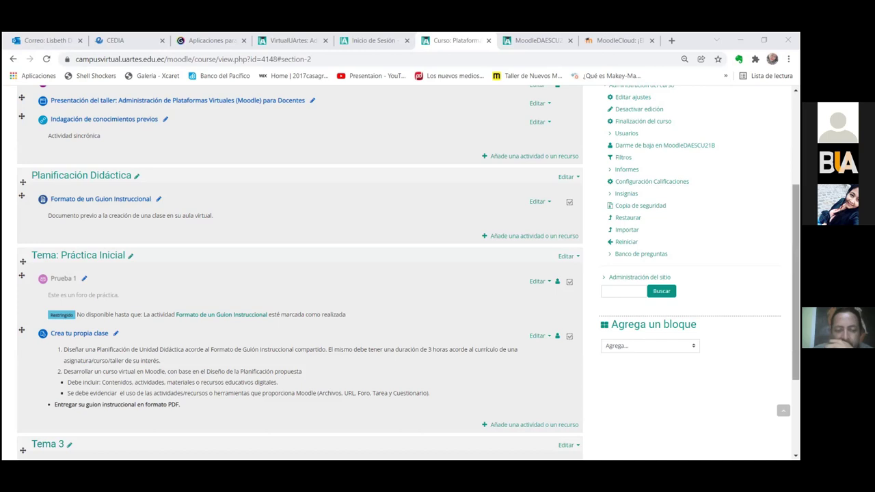
- Scroll the course page to find the Planificación Didáctica section
{"action": "scroll", "coordinate": [408, 272], "scroll_direction": "down", "scroll_amount": 2}
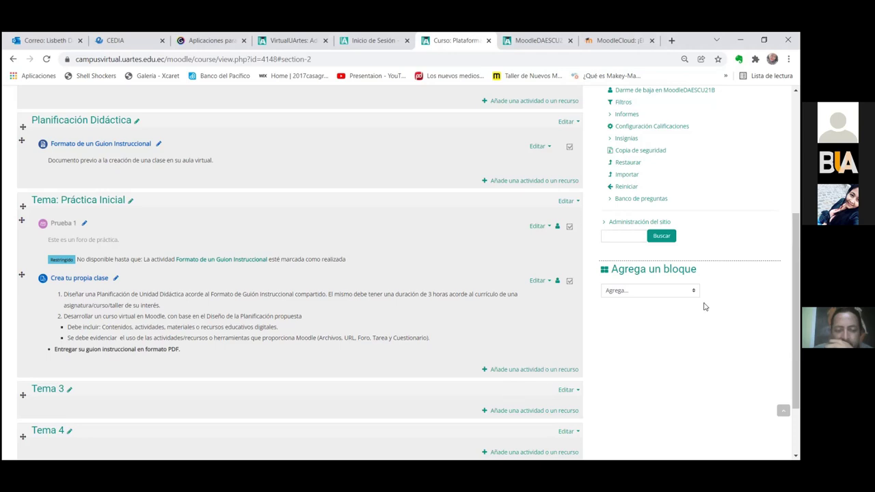
{"action": "scroll", "coordinate": [795, 307], "scroll_direction": "up", "scroll_amount": 1}
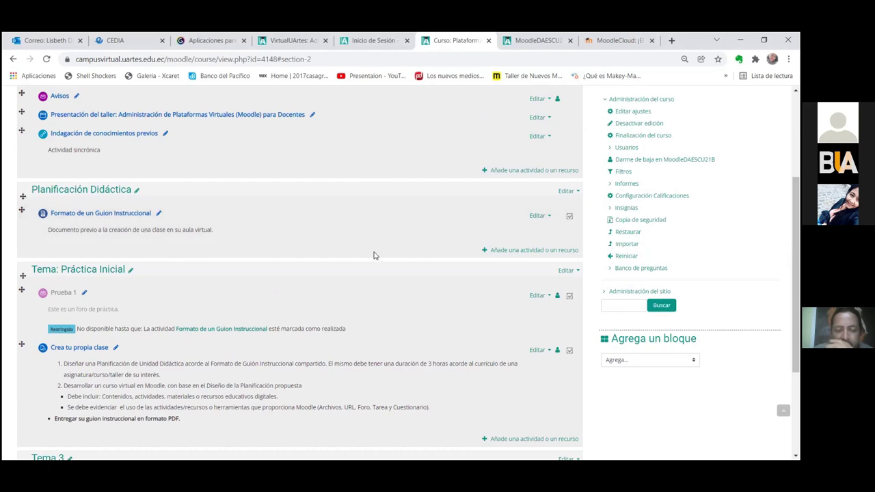
- Choose Archivo under RECURSOS in the add-activity dialog and add it to Planificación Didáctica
{"action": "left_click", "coordinate": [503, 252]}
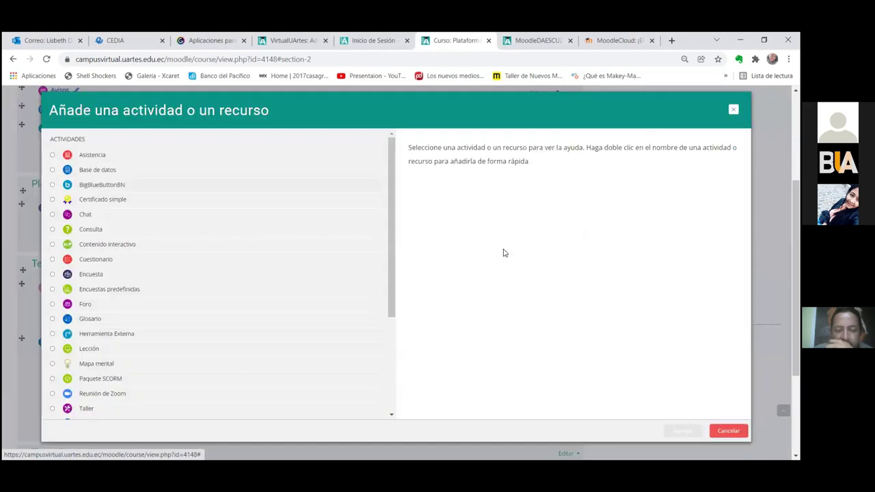
{"action": "left_click_drag", "start_coordinate": [394, 196], "coordinate": [404, 327]}
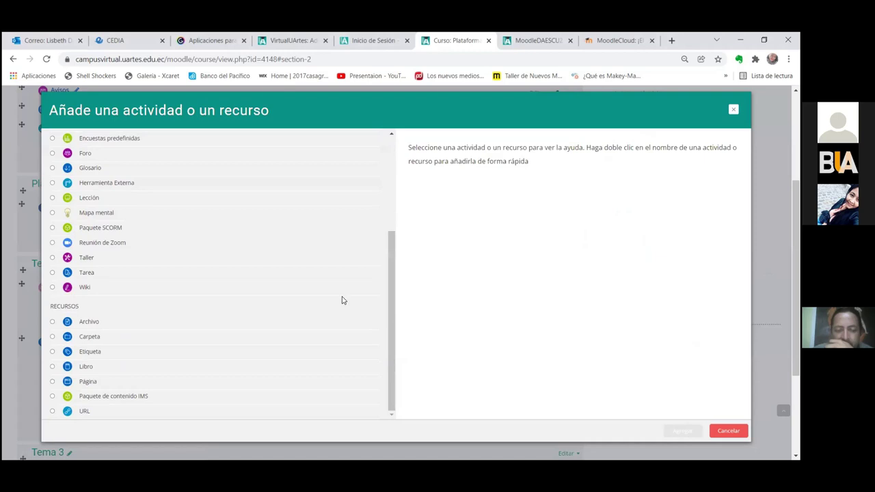
{"action": "left_click", "coordinate": [52, 322]}
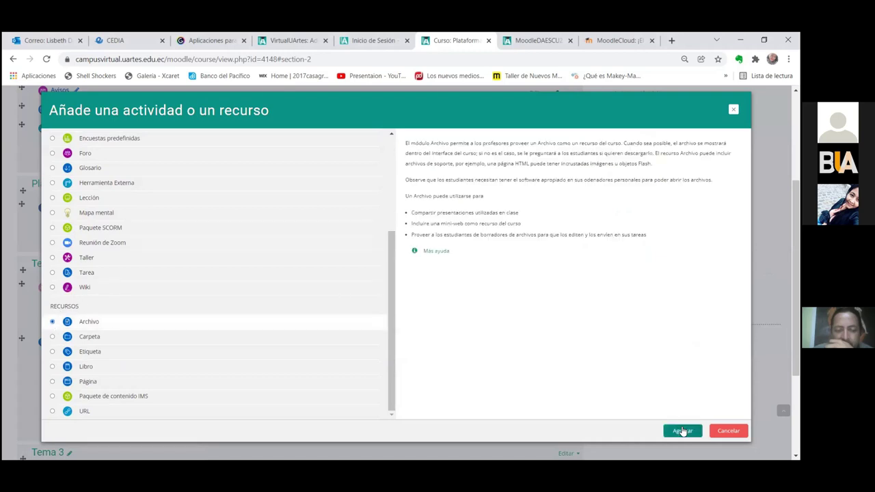
{"action": "left_click", "coordinate": [682, 431]}
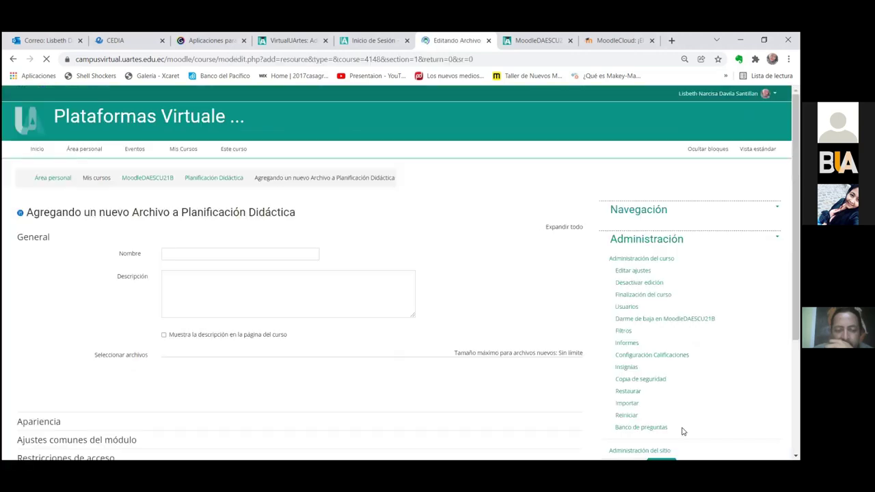
{"action": "scroll", "coordinate": [577, 371], "scroll_direction": "down", "scroll_amount": 2}
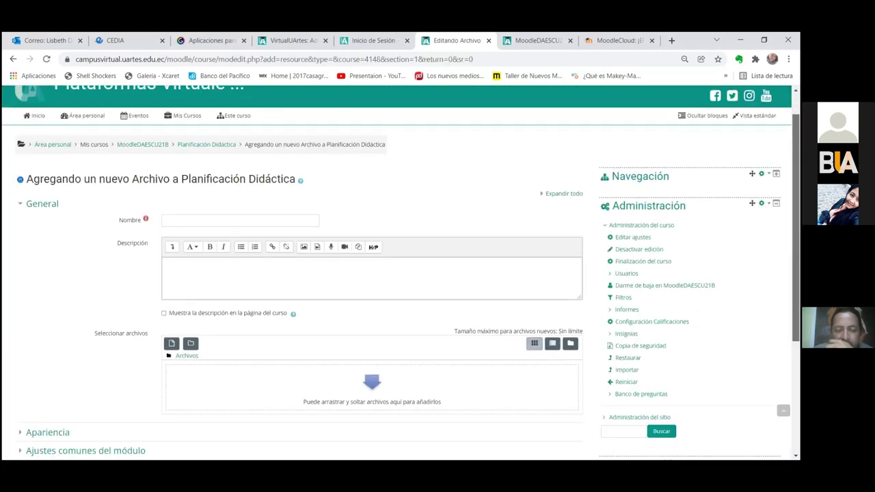
{"action": "scroll", "coordinate": [401, 273], "scroll_direction": "down", "scroll_amount": 1}
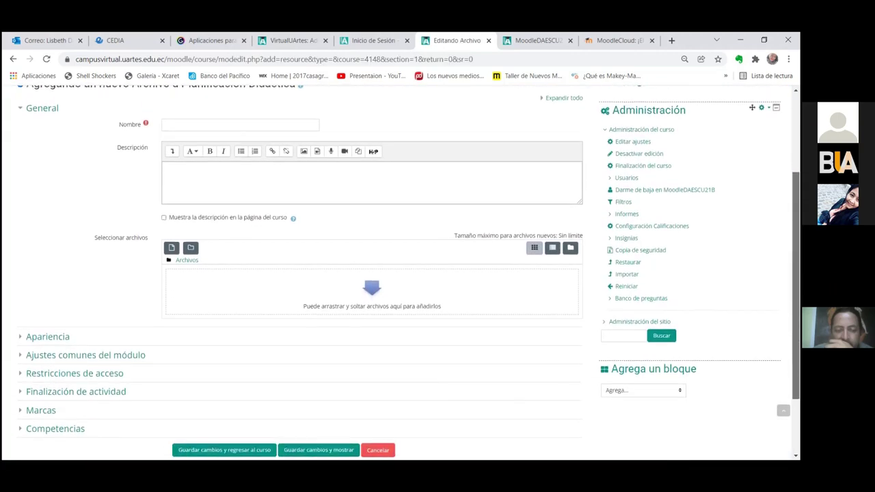
- Name the file resource 'Formato para el guion instruccional'
{"action": "left_click", "coordinate": [217, 124]}
{"action": "type", "text": "Forma"}
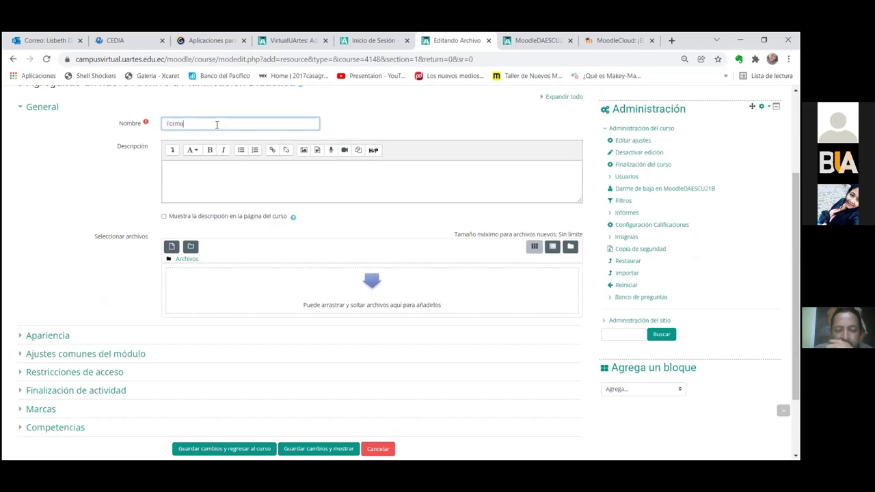
{"action": "type", "text": "to pa"}
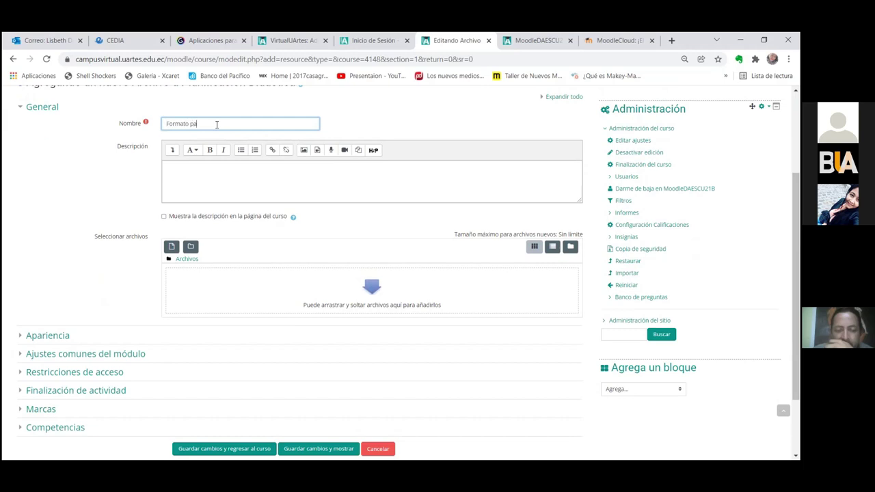
{"action": "key", "text": "BackSpace"}
{"action": "key", "text": "BackSpace"}
{"action": "type", "text": "para el guion instruccional"}
- Add the description 'Este es el documento base para la planificación de su clase' and show it on the course page
{"action": "left_click", "coordinate": [196, 173]}
{"action": "type", "text": "E"}
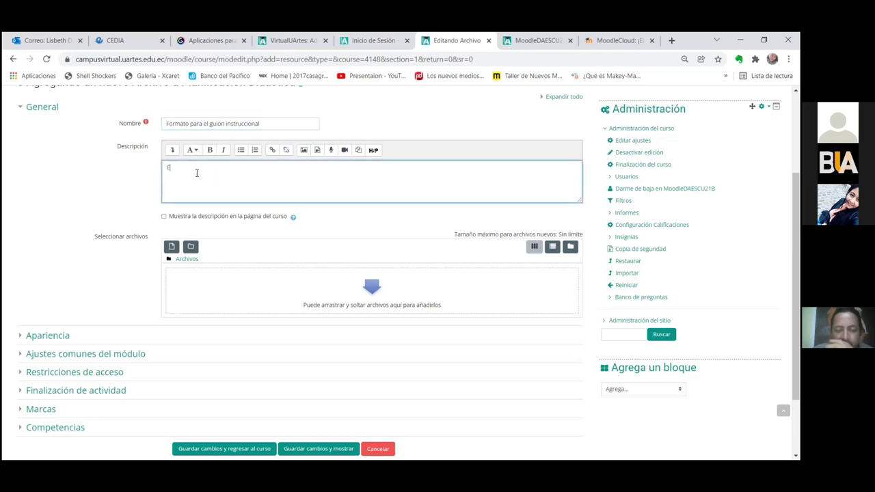
{"action": "type", "text": "ste es el documento base para la planificac"}
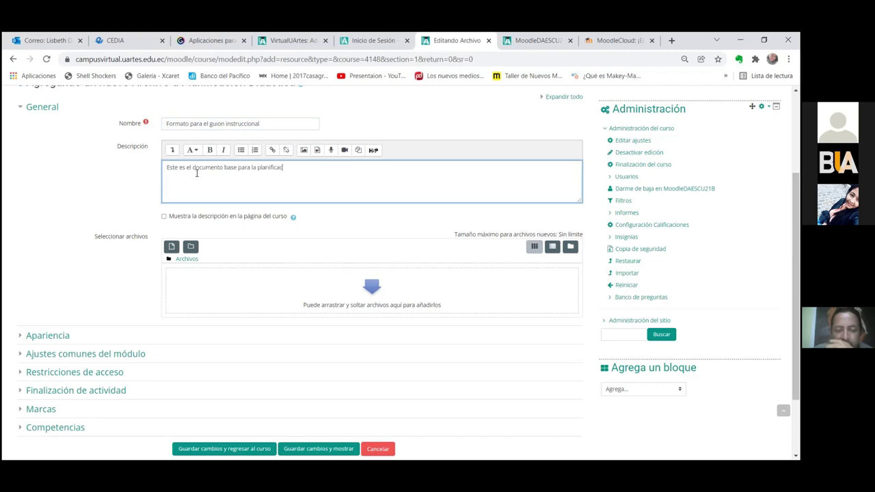
{"action": "type", "text": "ión de su clase."}
{"action": "left_click", "coordinate": [164, 216]}
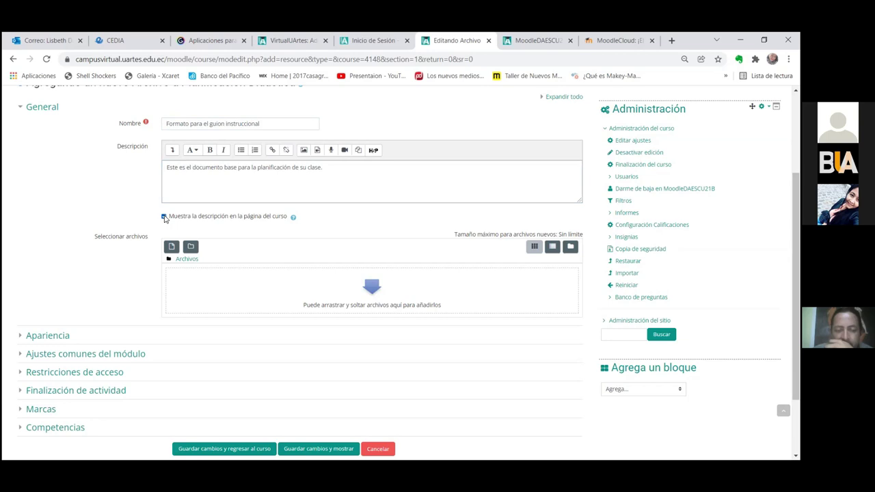
{"action": "left_click", "coordinate": [371, 287]}
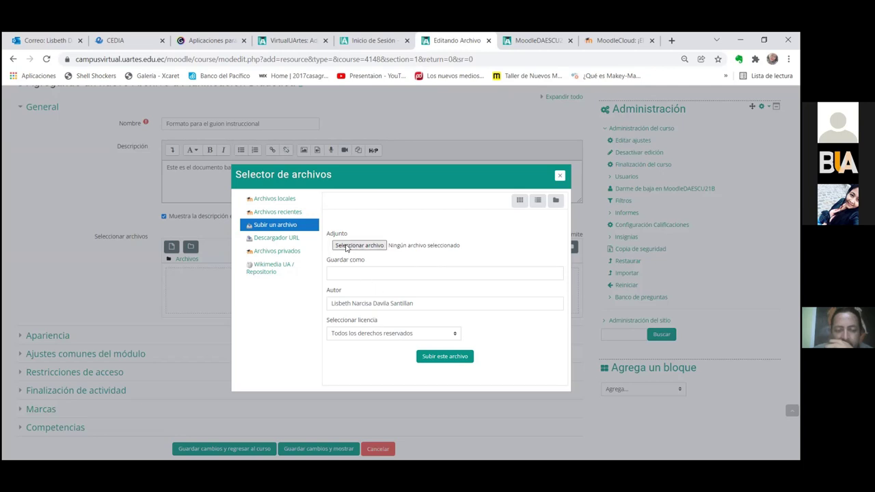
- Upload the Word document 'Guión Instruccional - Formato (1)' from Descargas to the file area
{"action": "left_click", "coordinate": [349, 246]}
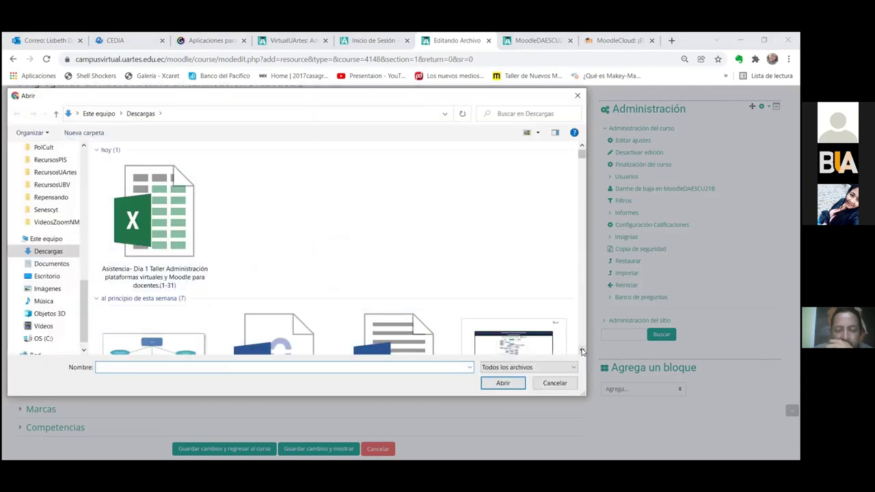
{"action": "scroll", "coordinate": [582, 350], "scroll_direction": "down", "scroll_amount": 3}
{"action": "left_click", "coordinate": [449, 175]}
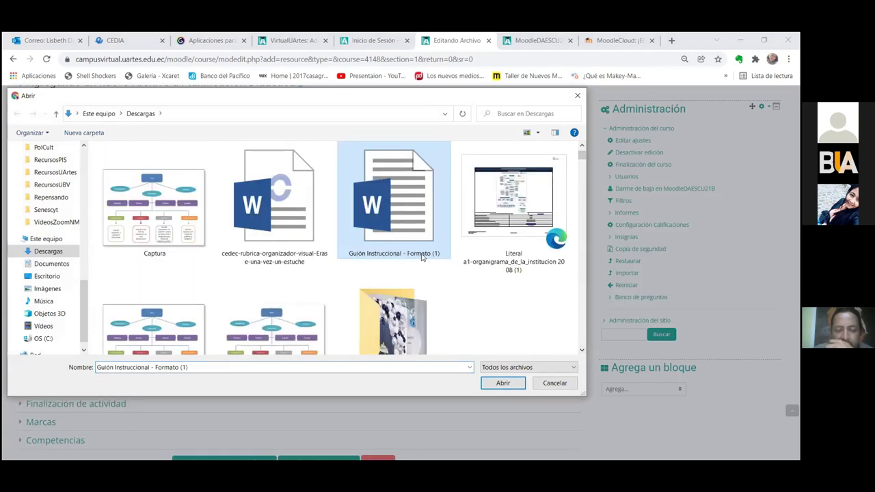
{"action": "left_click", "coordinate": [503, 383]}
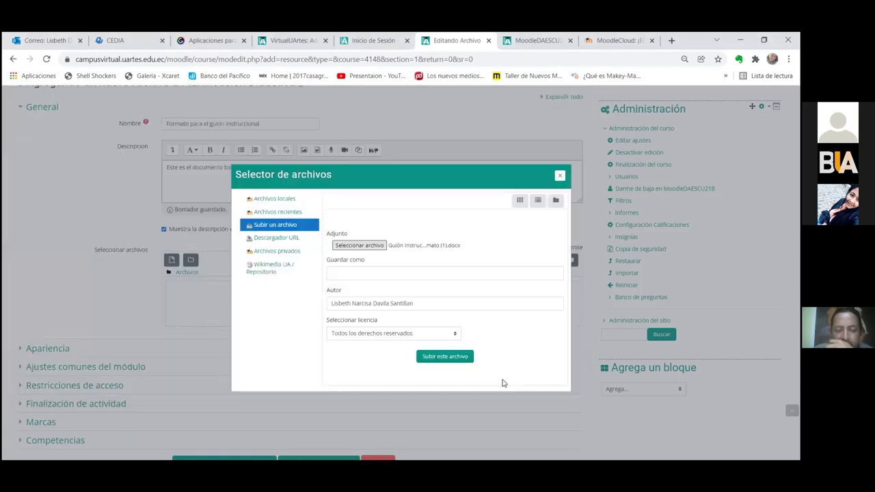
{"action": "left_click", "coordinate": [443, 356]}
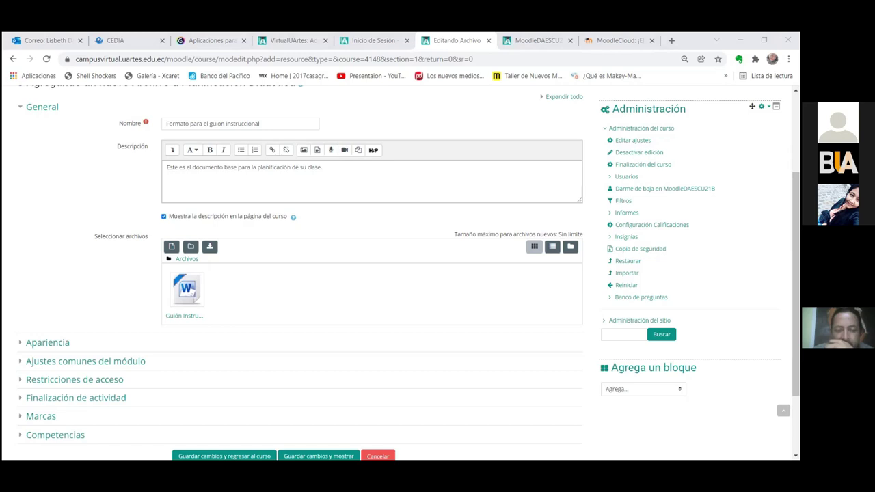
- Choose PDF as the save format for the document
{"action": "key", "text": "alt+Down"}
{"action": "key", "text": "Down"}
{"action": "key", "text": "Down"}
{"action": "key", "text": "Down"}
{"action": "key", "text": "Down"}
{"action": "key", "text": "Down"}
{"action": "key", "text": "Down"}
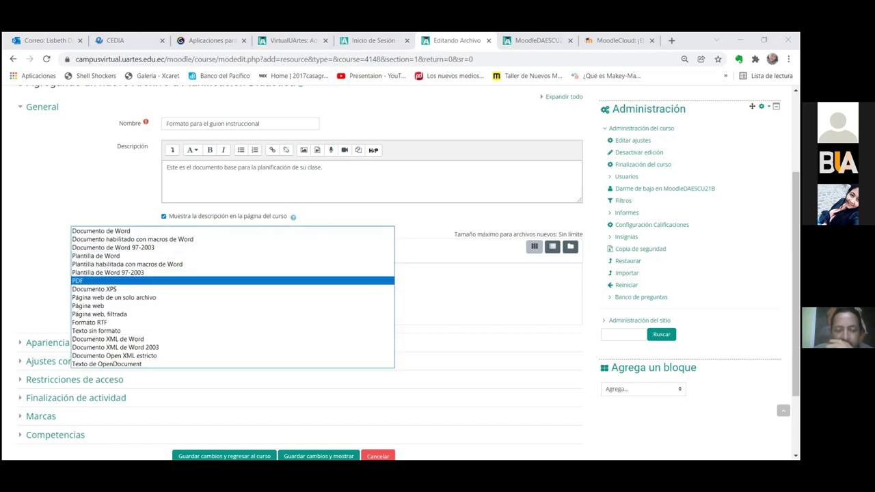
{"action": "key", "text": "Return"}
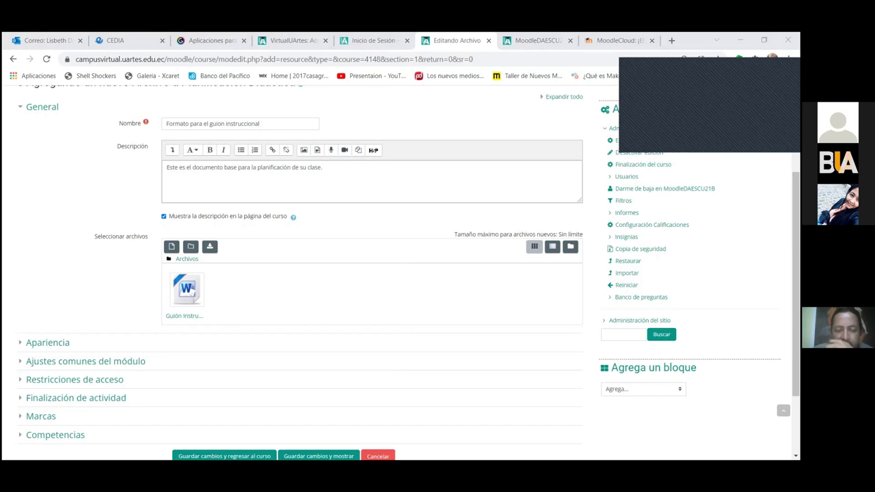
- Delete the attached Word file from the resource's file area
{"action": "left_click", "coordinate": [188, 296]}
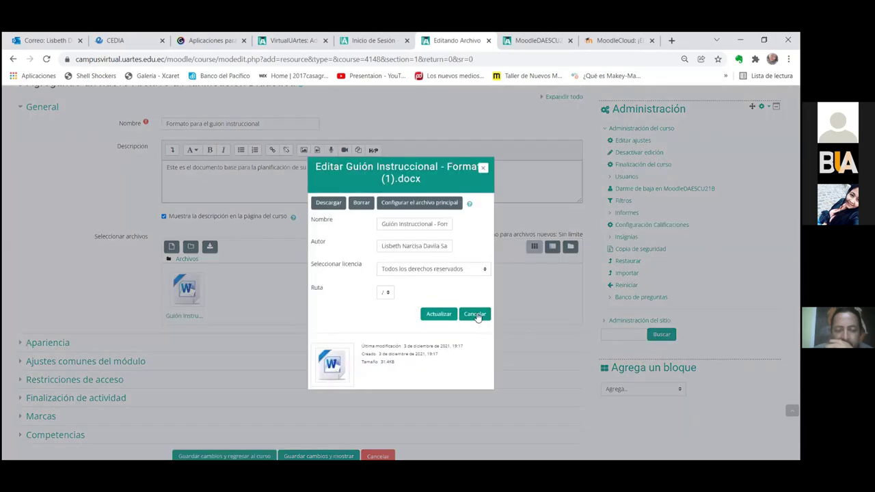
{"action": "left_click", "coordinate": [361, 203]}
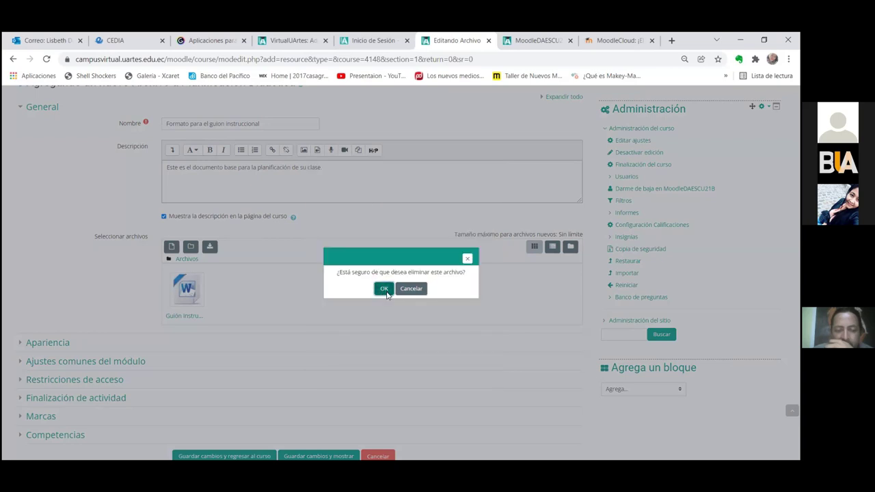
{"action": "left_click", "coordinate": [384, 289]}
- Upload the PDF version of the instructional script format instead
{"action": "left_click", "coordinate": [360, 296]}
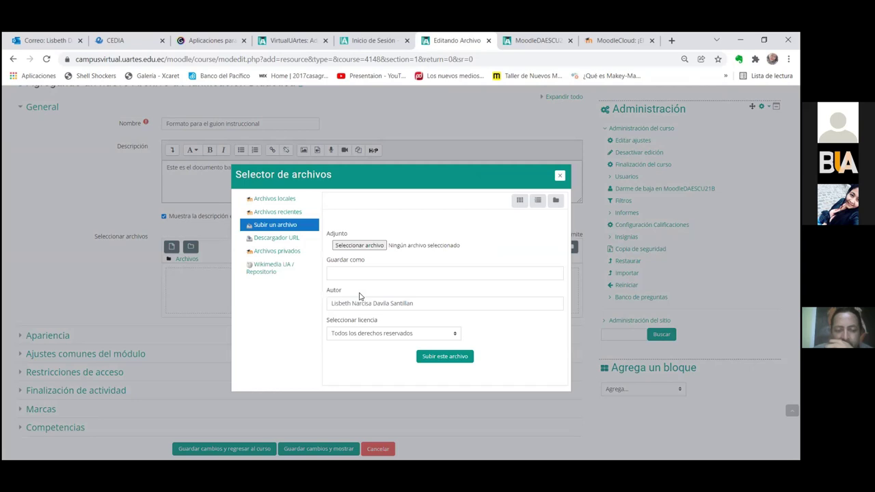
{"action": "left_click", "coordinate": [350, 248]}
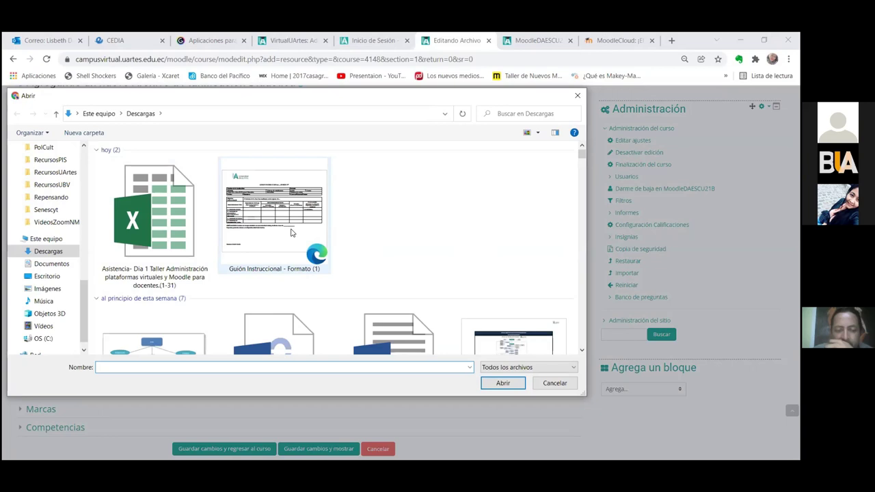
{"action": "double_click", "coordinate": [290, 234]}
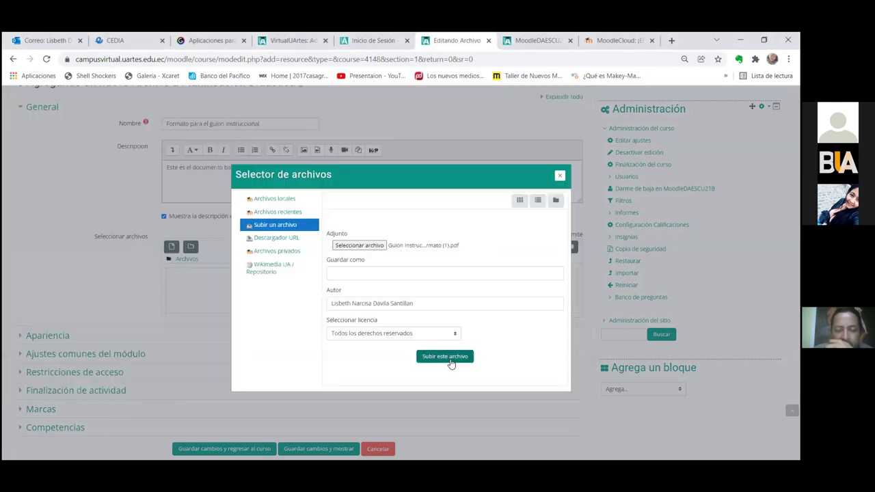
{"action": "left_click", "coordinate": [449, 361]}
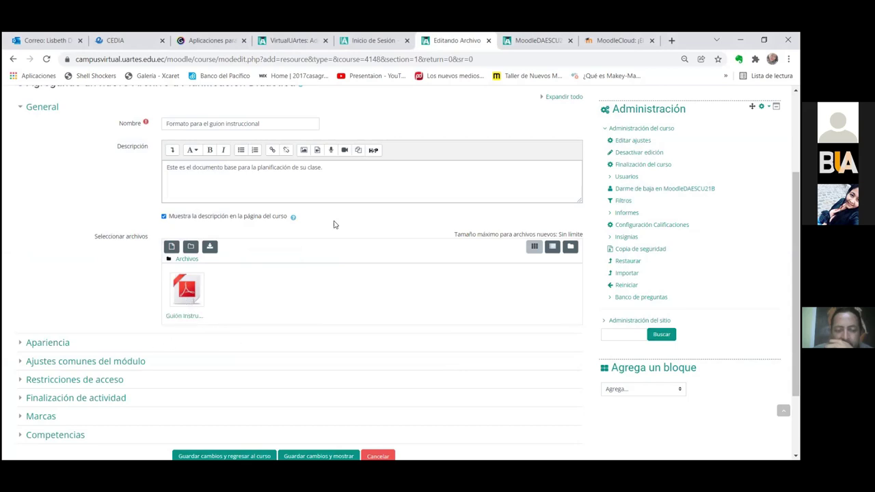
- In Apariencia, set the file's display to Incrustar so it is embedded in the page
{"action": "scroll", "coordinate": [332, 223], "scroll_direction": "down", "scroll_amount": 2}
{"action": "scroll", "coordinate": [486, 253], "scroll_direction": "down", "scroll_amount": 1}
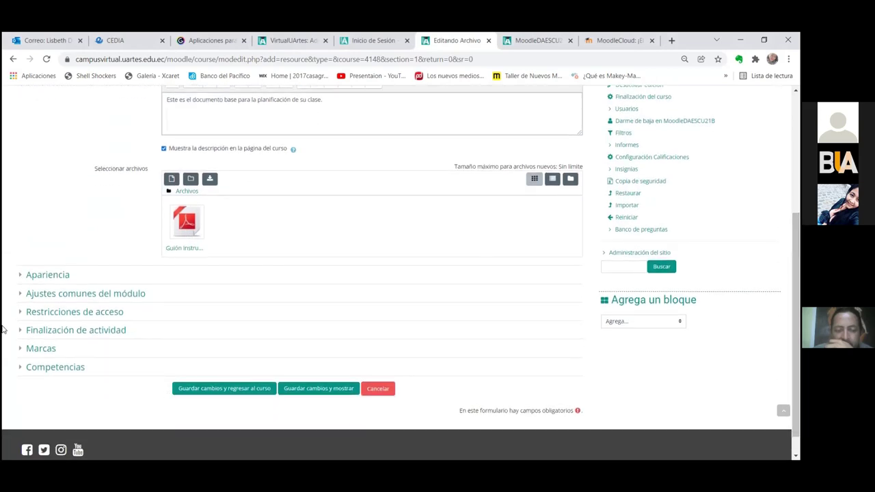
{"action": "left_click", "coordinate": [21, 277]}
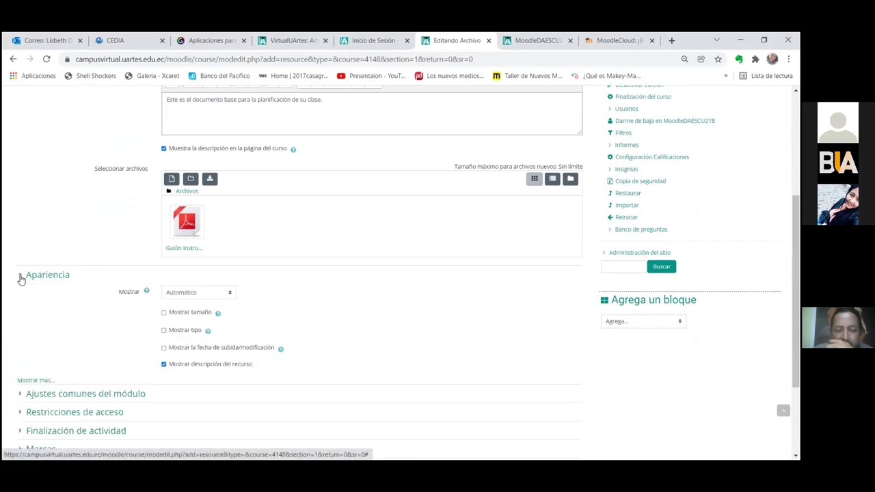
{"action": "left_click", "coordinate": [197, 293]}
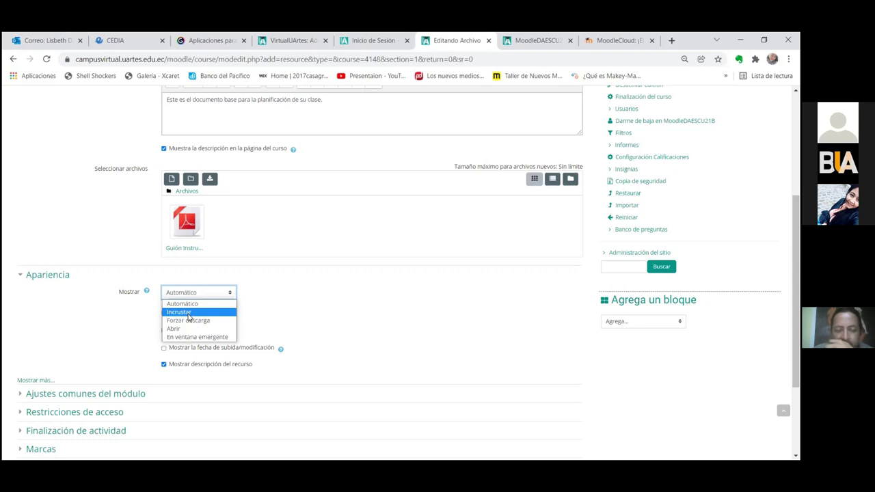
{"action": "left_click", "coordinate": [187, 313]}
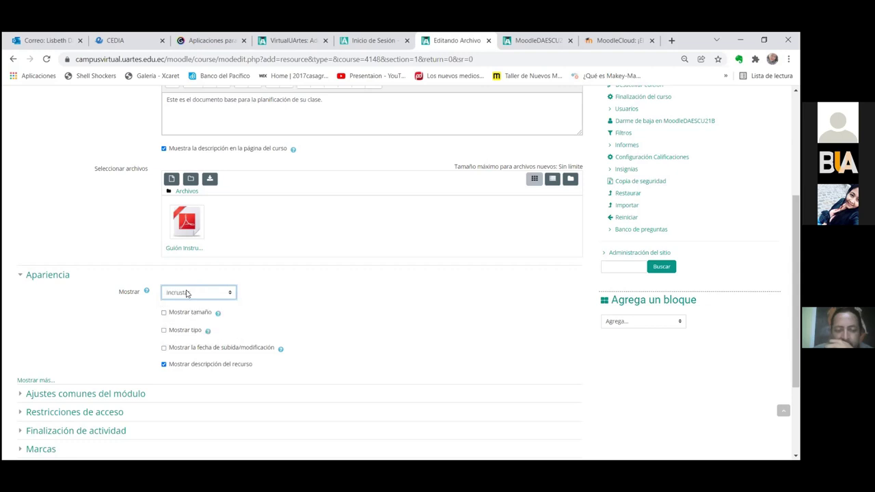
{"action": "left_click", "coordinate": [187, 293]}
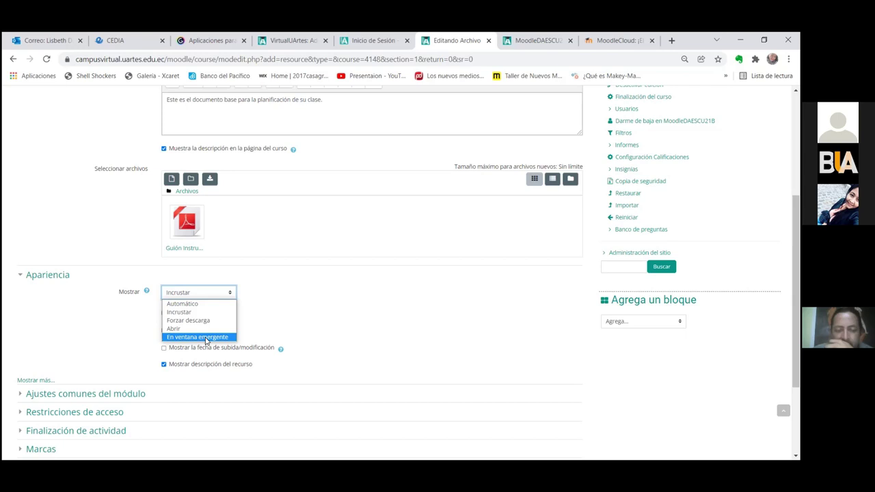
{"action": "left_click", "coordinate": [180, 312]}
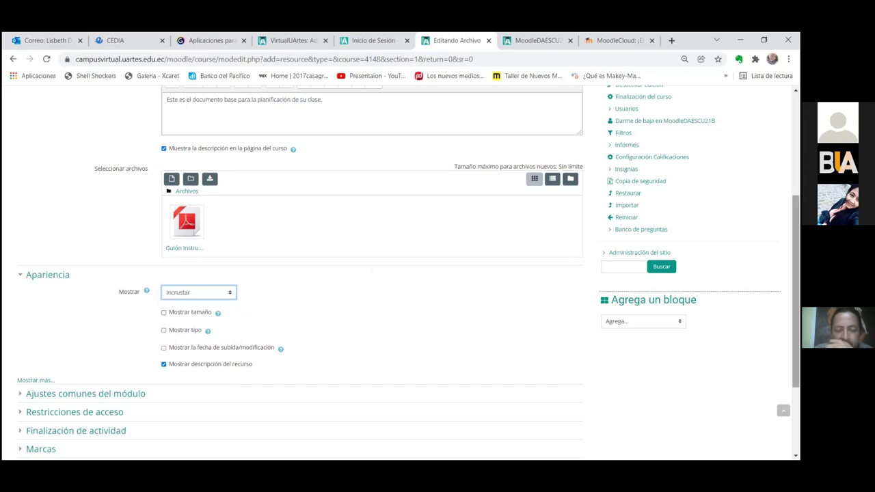
{"action": "scroll", "coordinate": [400, 272], "scroll_direction": "down", "scroll_amount": 3}
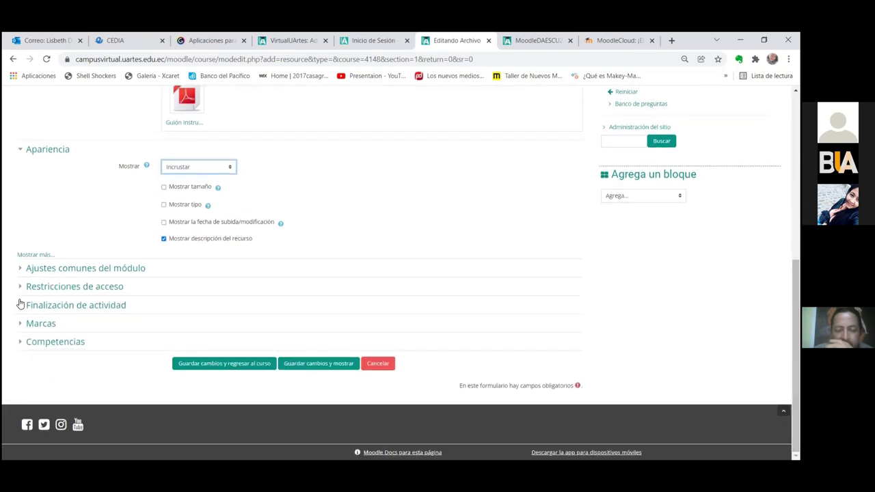
- Set completion tracking to 'No indicar finalización de la actividad' and save, returning to the course
{"action": "left_click", "coordinate": [24, 305]}
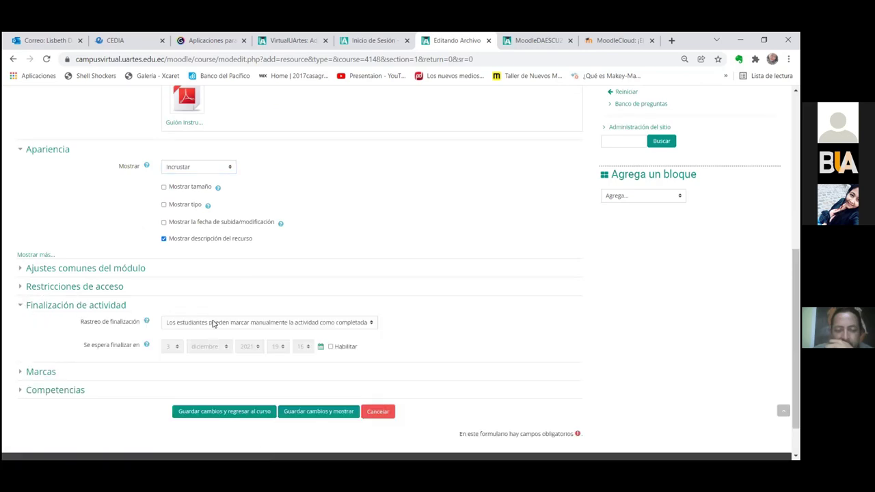
{"action": "left_click", "coordinate": [212, 323]}
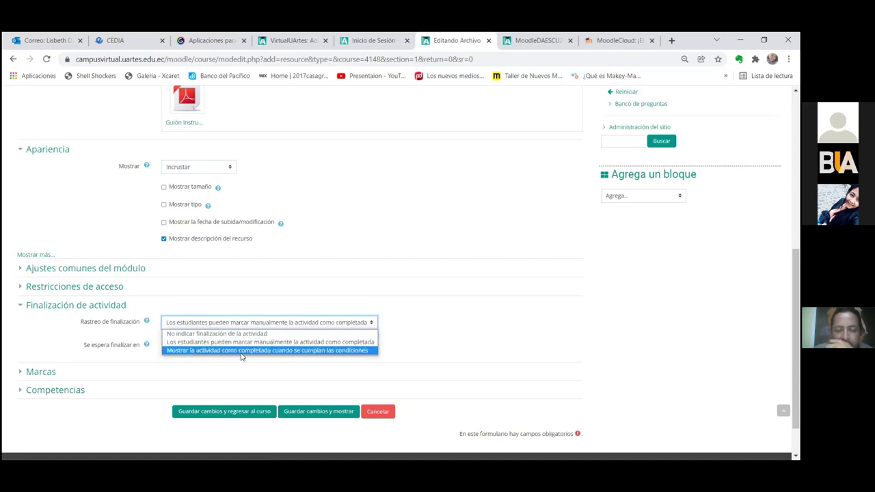
{"action": "left_click", "coordinate": [203, 334]}
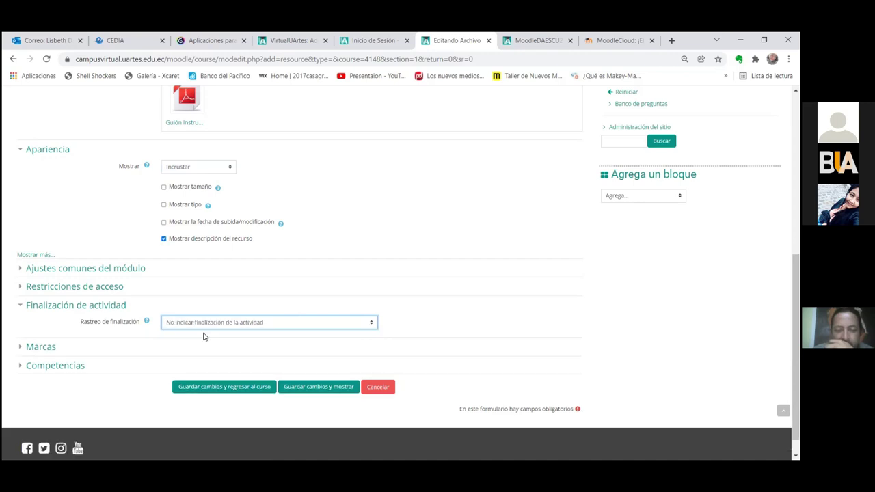
{"action": "left_click", "coordinate": [240, 387]}
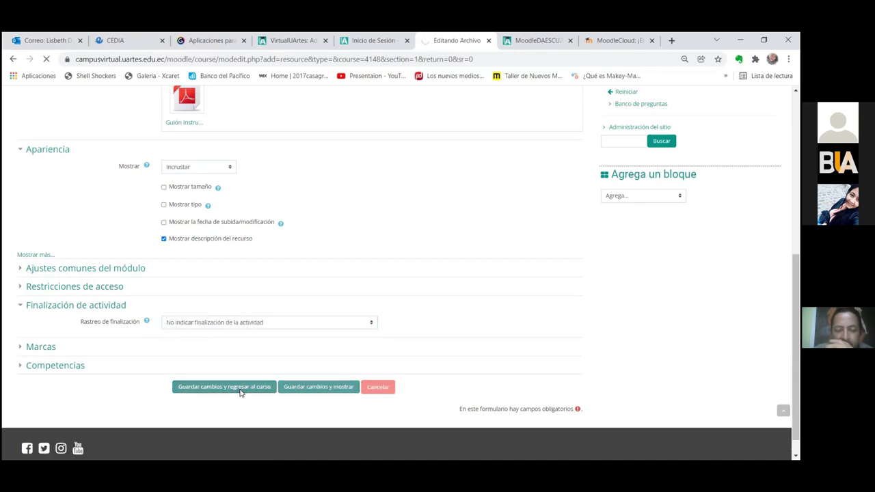
{"action": "scroll", "coordinate": [240, 393], "scroll_direction": "up", "scroll_amount": 1}
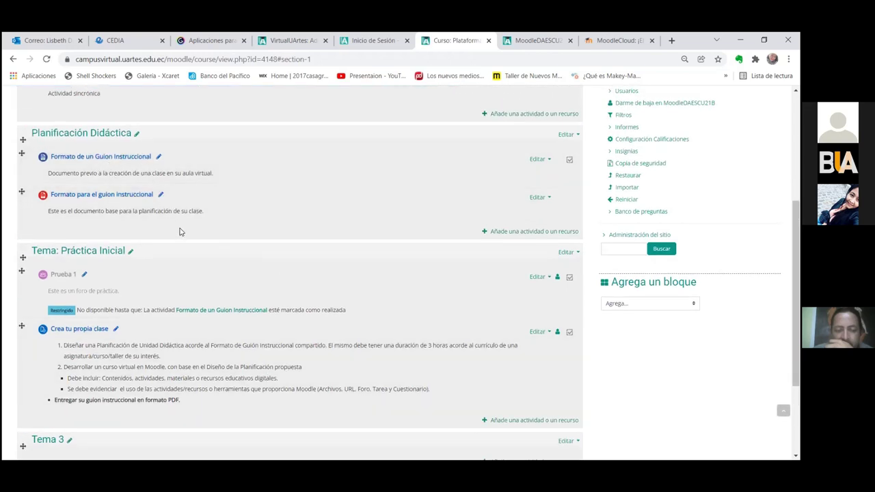
{"action": "left_click", "coordinate": [96, 197]}
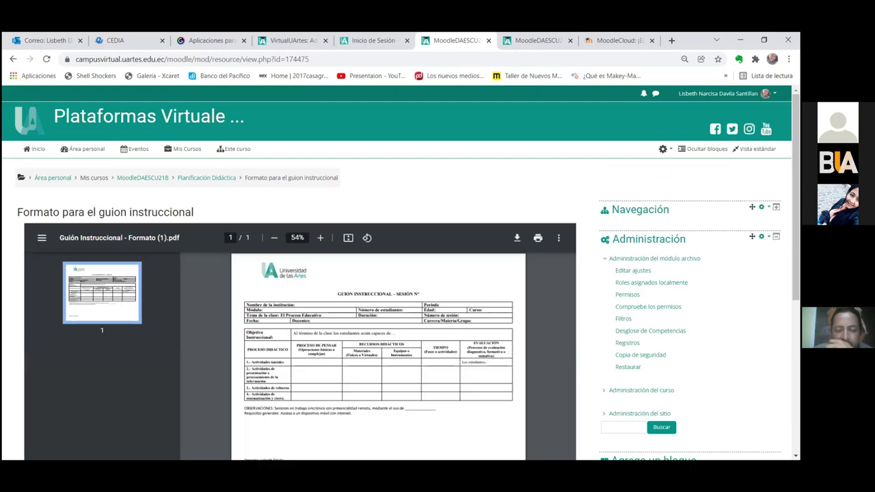
{"action": "scroll", "coordinate": [796, 205], "scroll_direction": "down", "scroll_amount": 2}
{"action": "scroll", "coordinate": [796, 205], "scroll_direction": "down", "scroll_amount": 3}
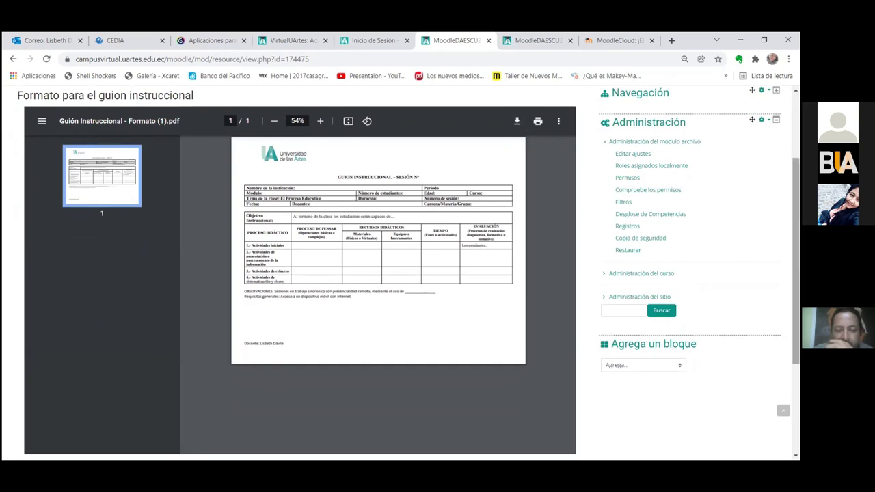
{"action": "scroll", "coordinate": [191, 166], "scroll_direction": "up", "scroll_amount": 3}
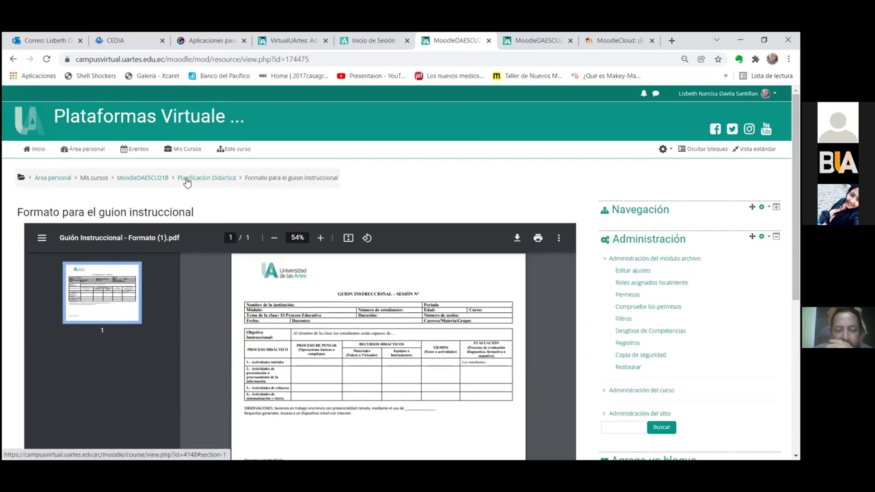
{"action": "left_click", "coordinate": [187, 179]}
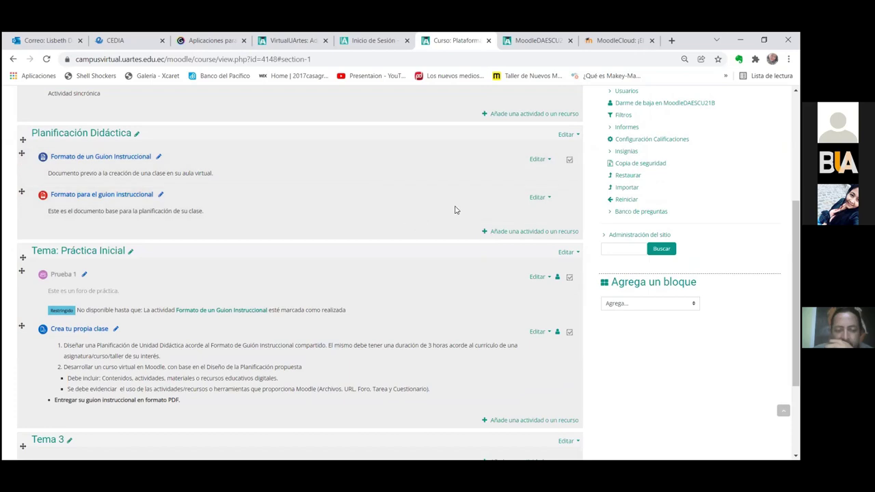
- Choose URL under RECURSOS in the add-activity dialog and add it to Planificación Didáctica
{"action": "left_click", "coordinate": [489, 233]}
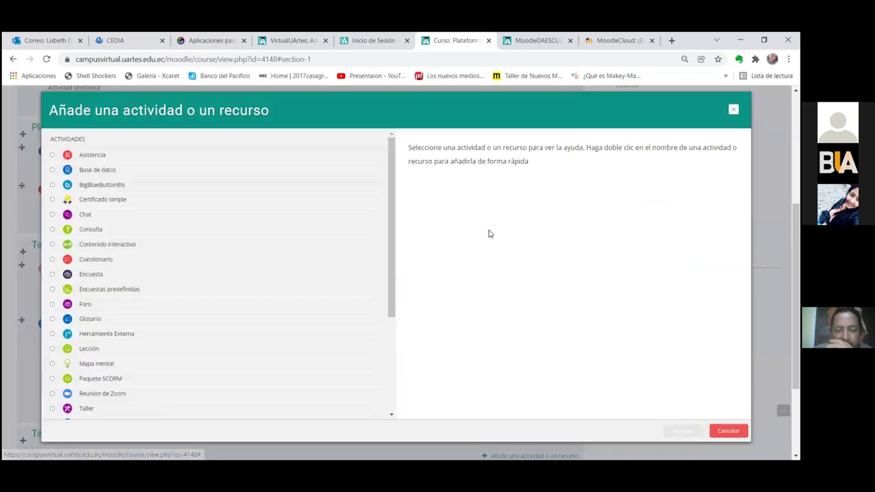
{"action": "scroll", "coordinate": [381, 294], "scroll_direction": "down", "scroll_amount": 1}
{"action": "scroll", "coordinate": [381, 294], "scroll_direction": "down", "scroll_amount": 2}
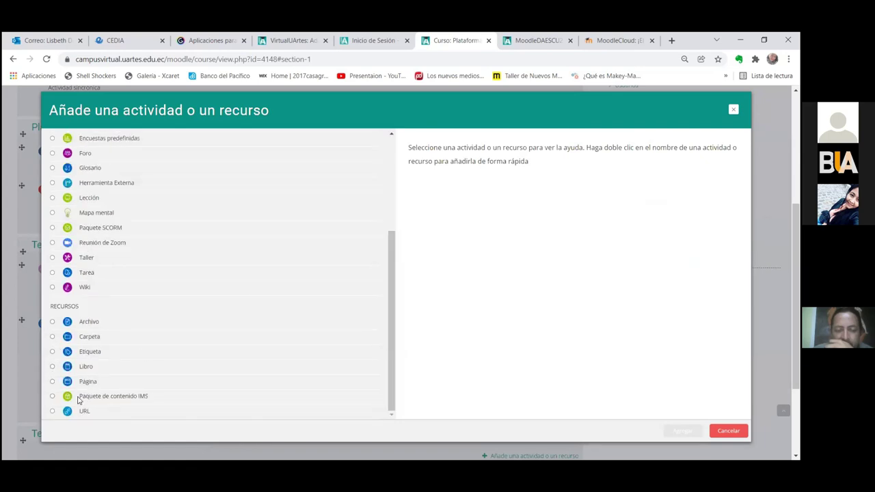
{"action": "left_click", "coordinate": [52, 411]}
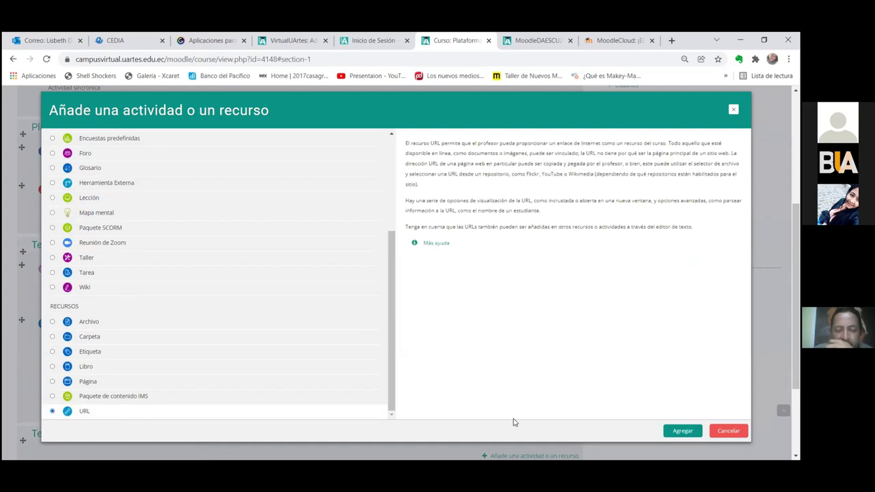
{"action": "left_click", "coordinate": [675, 431]}
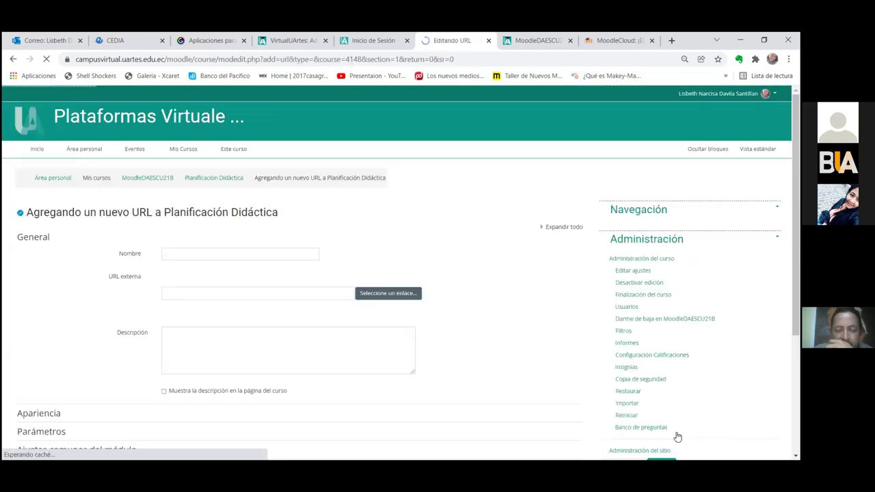
- Enter 'El arte como ciencia, la ciencia como arte' as the URL resource name
{"action": "left_click", "coordinate": [183, 253]}
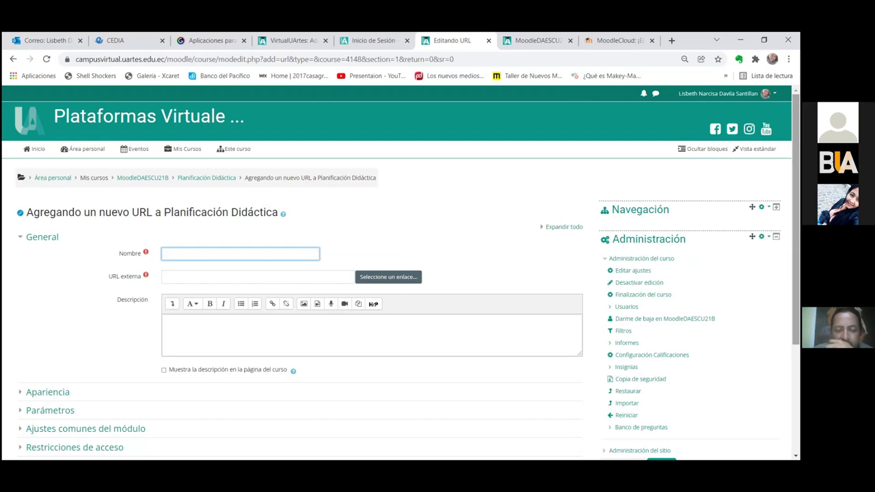
{"action": "scroll", "coordinate": [252, 222], "scroll_direction": "down", "scroll_amount": 1}
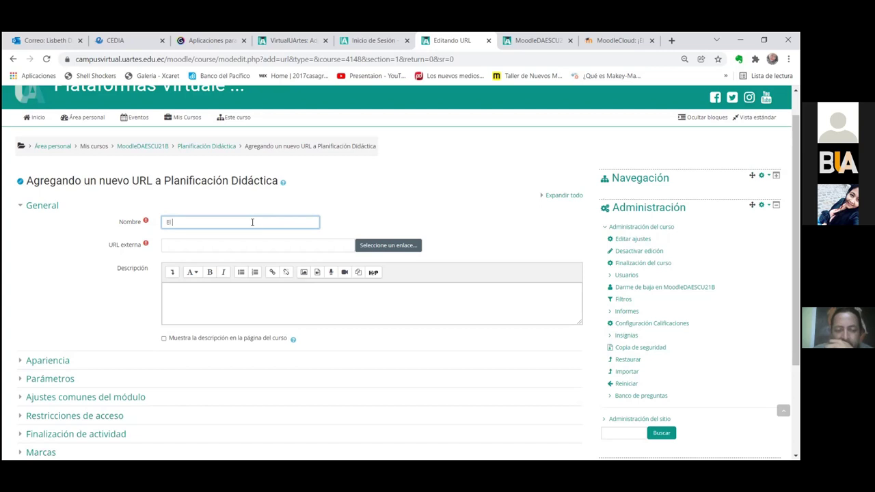
{"action": "type", "text": "te como ciencia, la ciencia como arte"}
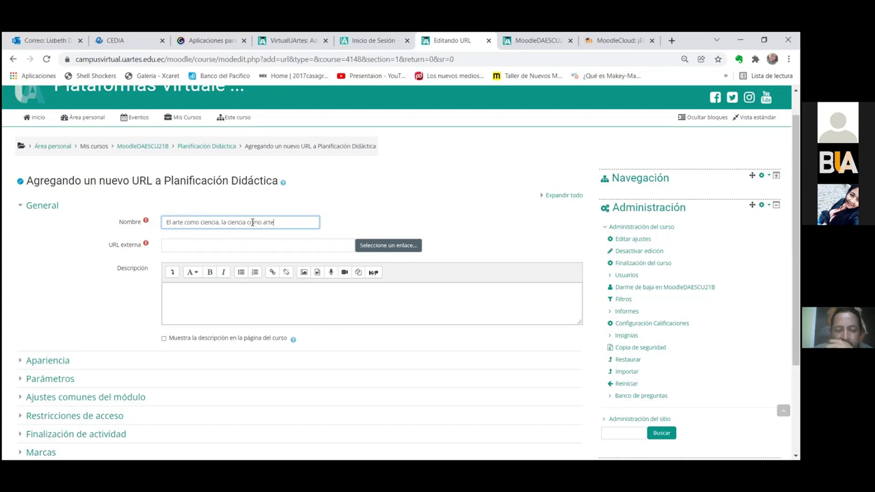
- Copy the resource name text and open a new blank browser tab
{"action": "left_click", "coordinate": [236, 246]}
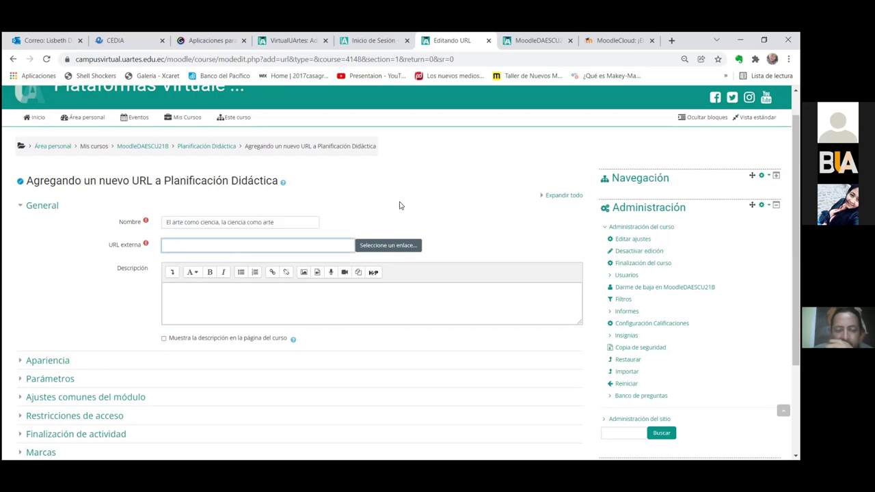
{"action": "double_click", "coordinate": [238, 223]}
{"action": "left_click", "coordinate": [238, 224]}
{"action": "key", "text": "ctrl+c"}
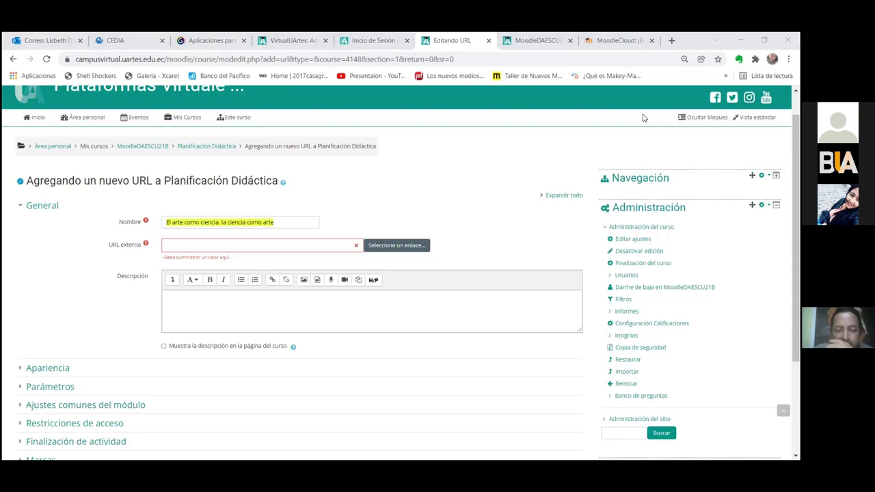
{"action": "left_click", "coordinate": [671, 40]}
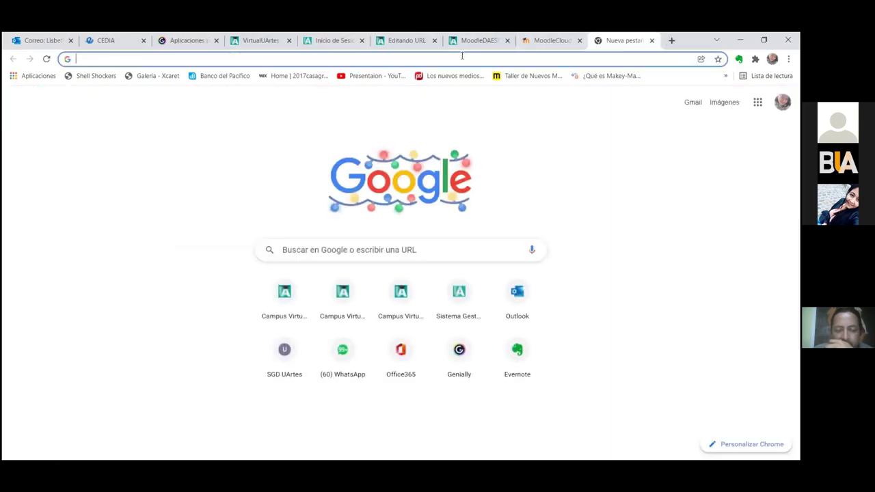
- Search YouTube for the copied title and open the video 'El arte como ciencia, la ciencia como arte'
{"action": "type", "text": "yout"}
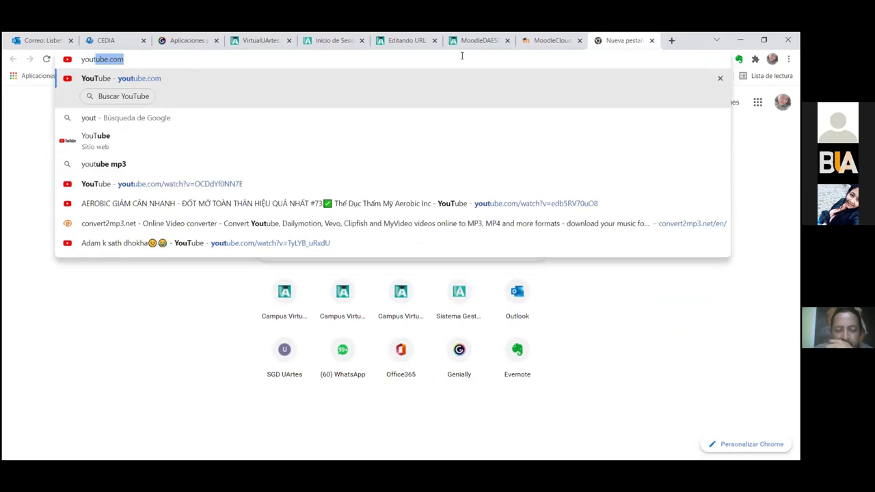
{"action": "key", "text": "Return"}
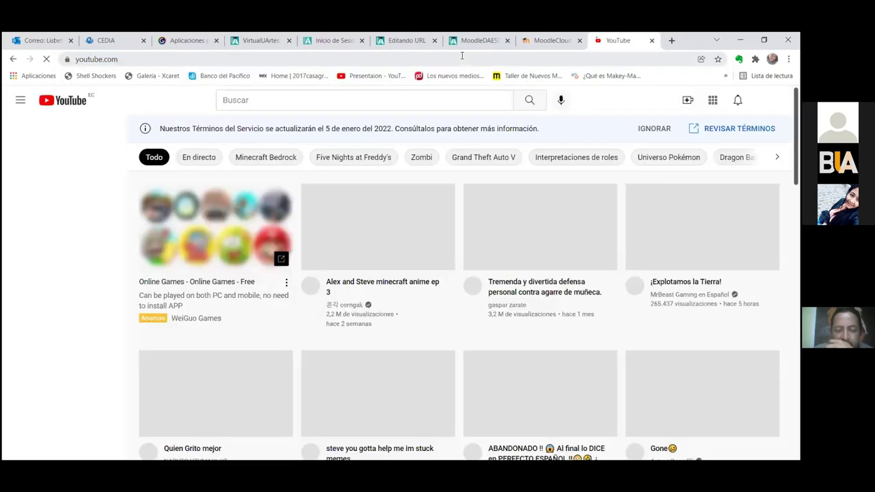
{"action": "left_click", "coordinate": [433, 100]}
{"action": "key", "text": "ctrl+v"}
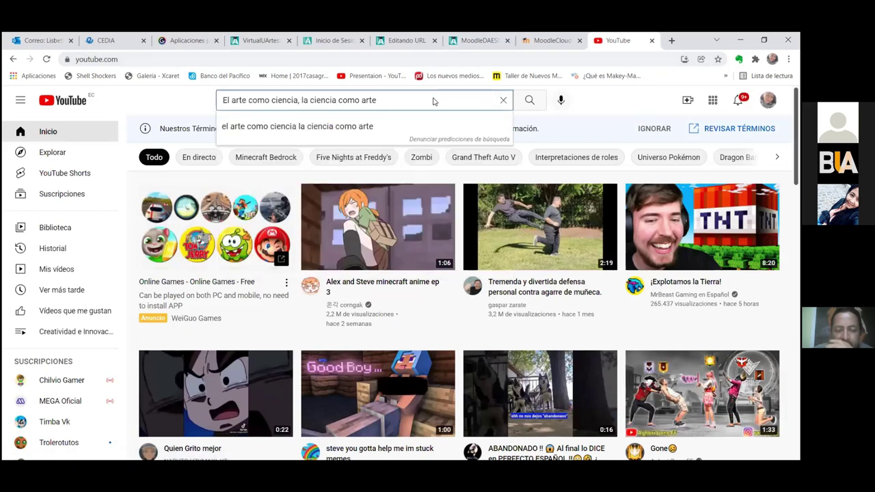
{"action": "key", "text": "Return"}
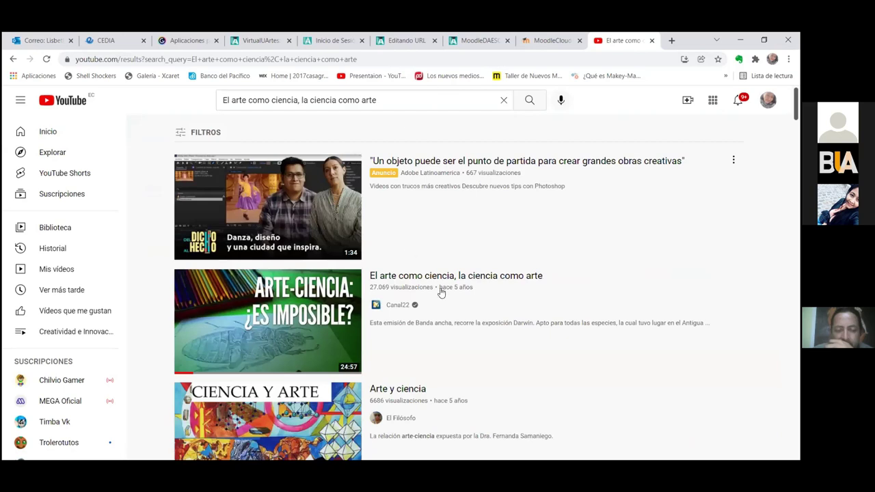
{"action": "mouse_move", "coordinate": [419, 282]}
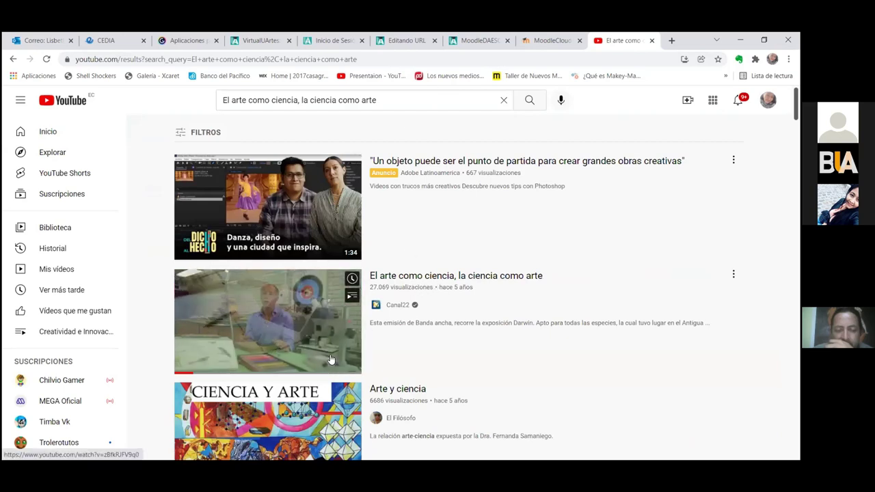
{"action": "left_click", "coordinate": [442, 280]}
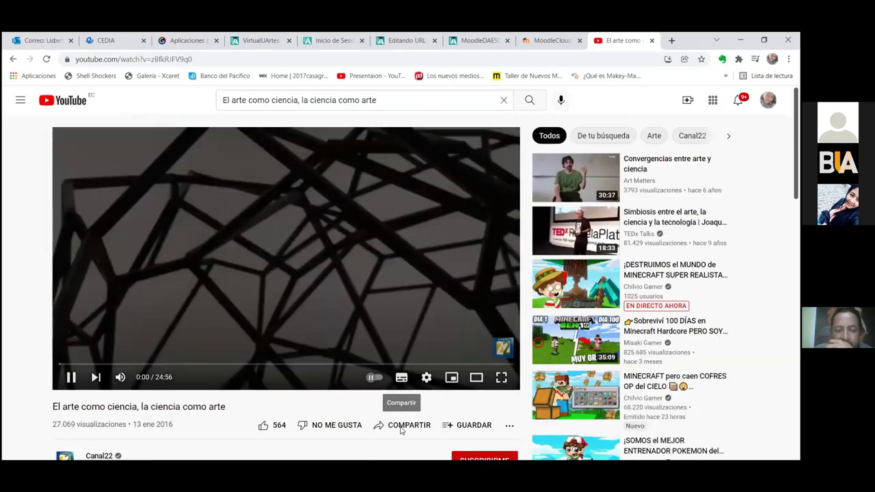
- Copy the video's short share link and pause playback
{"action": "left_click", "coordinate": [401, 429]}
{"action": "left_click", "coordinate": [502, 299]}
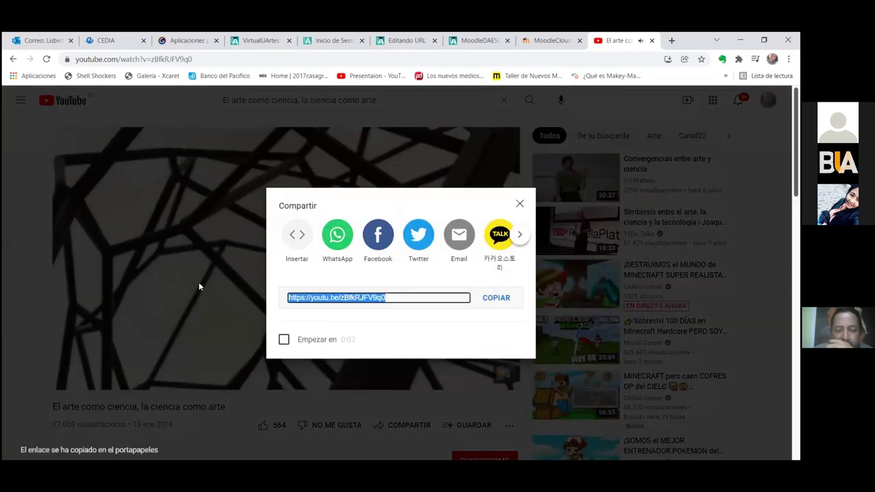
{"action": "left_click", "coordinate": [151, 316]}
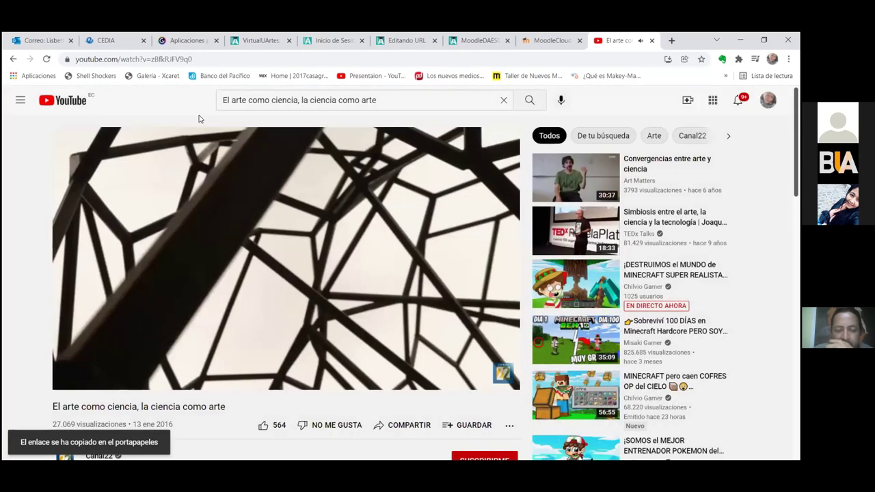
{"action": "key", "text": "space"}
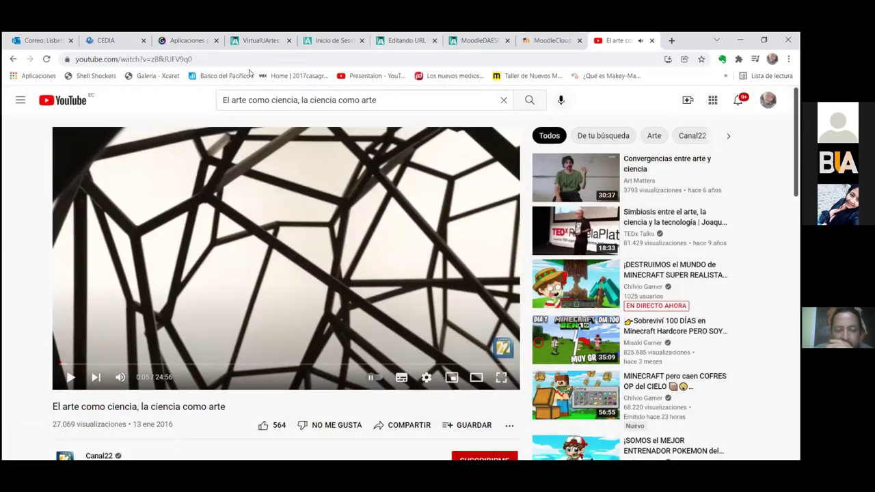
- Paste the YouTube link as the external URL and add the description 'Este es un video de prueba.', shown on the course page
{"action": "left_click", "coordinate": [404, 41]}
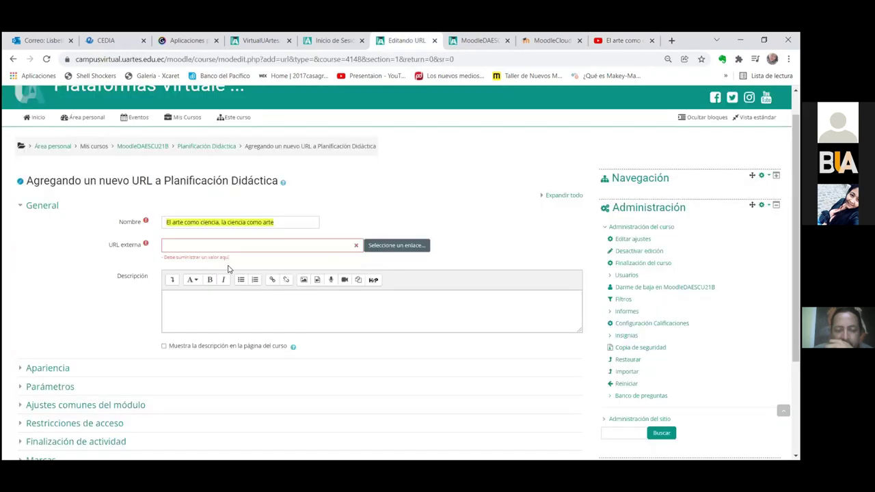
{"action": "left_click", "coordinate": [230, 245]}
{"action": "key", "text": "ctrl+v"}
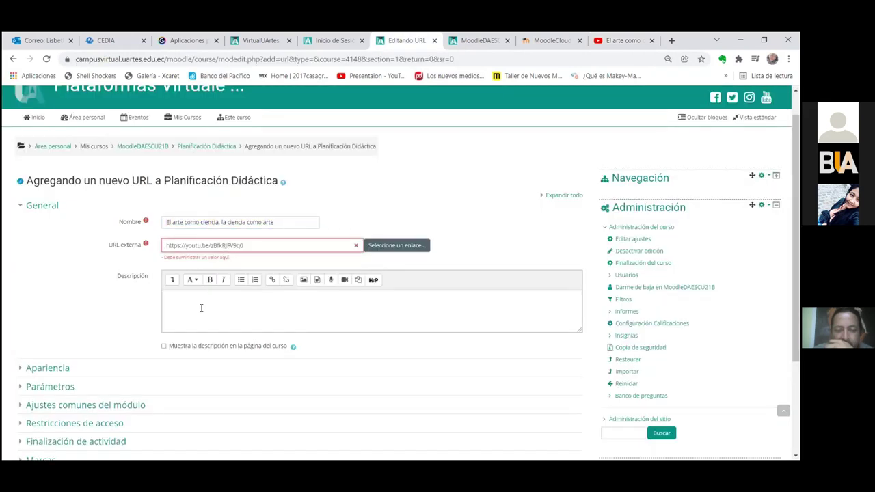
{"action": "left_click", "coordinate": [197, 314]}
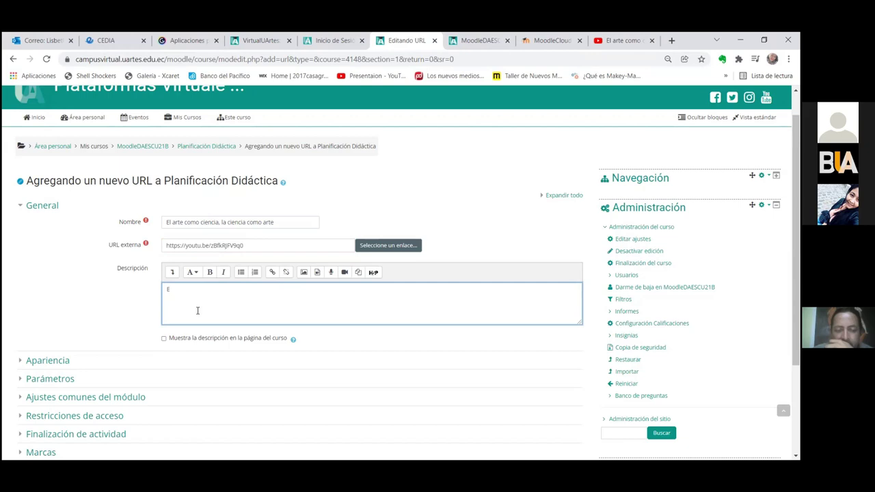
{"action": "type", "text": "te es un video de prueba."}
{"action": "left_click", "coordinate": [164, 339]}
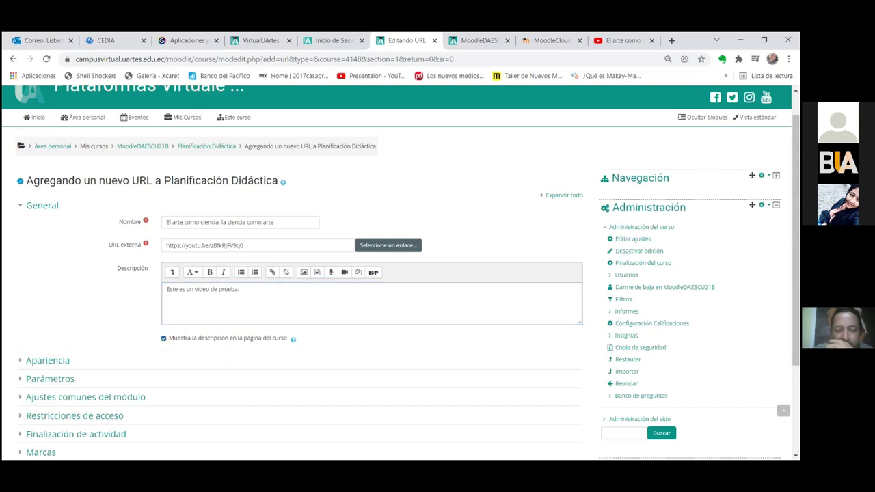
{"action": "scroll", "coordinate": [24, 188], "scroll_direction": "down", "scroll_amount": 2}
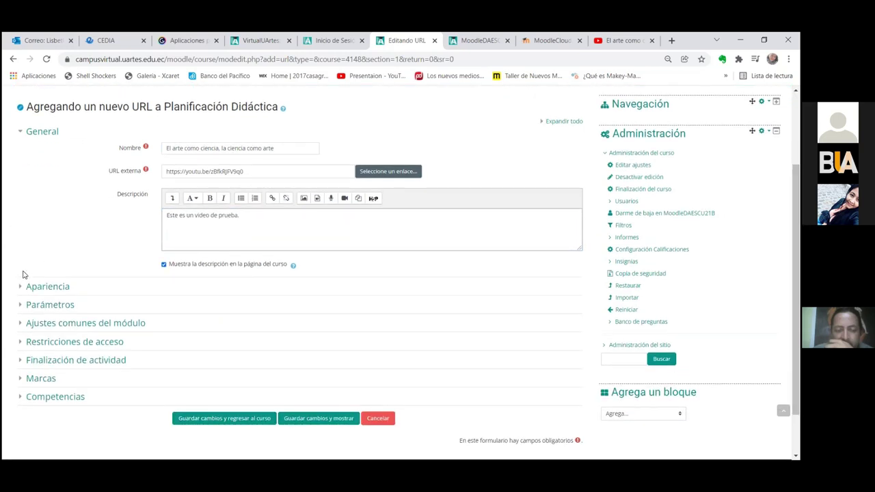
- Set the URL resource's Apariencia display option to Incrustar
{"action": "left_click", "coordinate": [22, 288]}
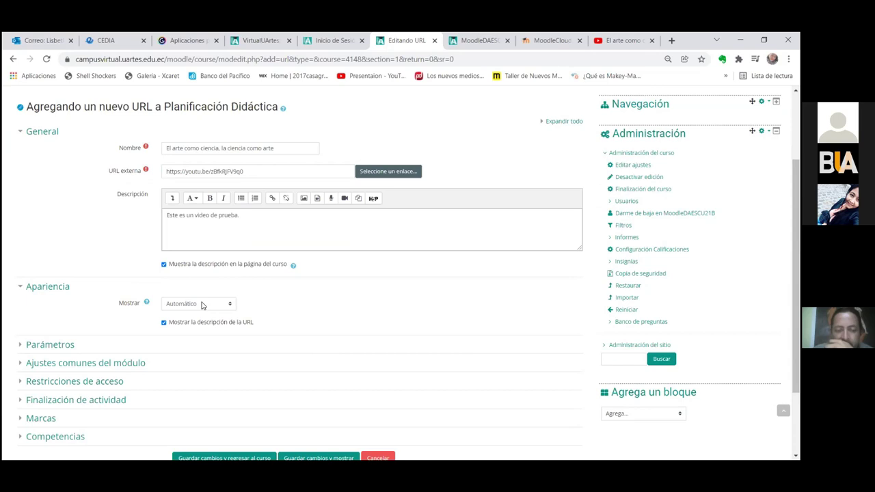
{"action": "left_click", "coordinate": [200, 304]}
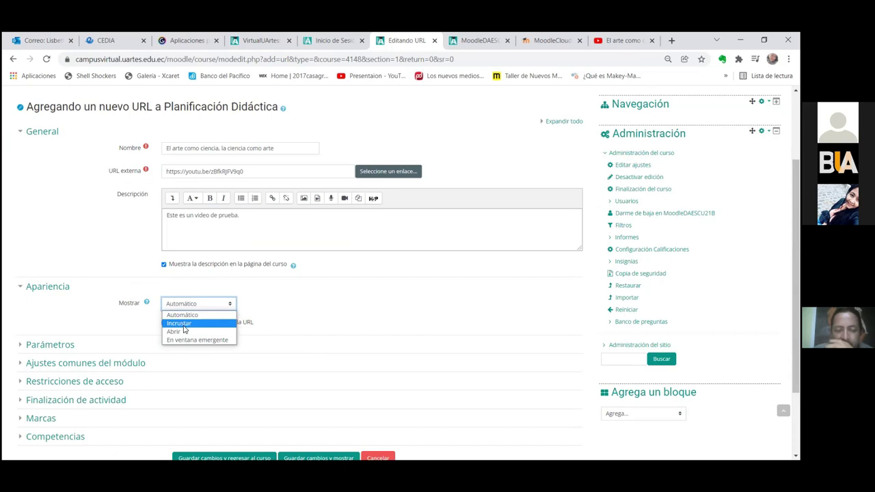
{"action": "left_click", "coordinate": [184, 326]}
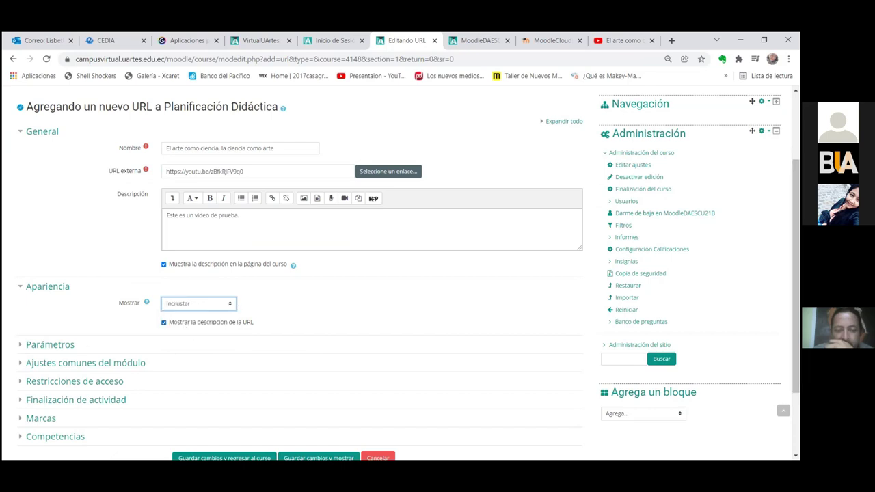
{"action": "scroll", "coordinate": [400, 273], "scroll_direction": "down", "scroll_amount": 2}
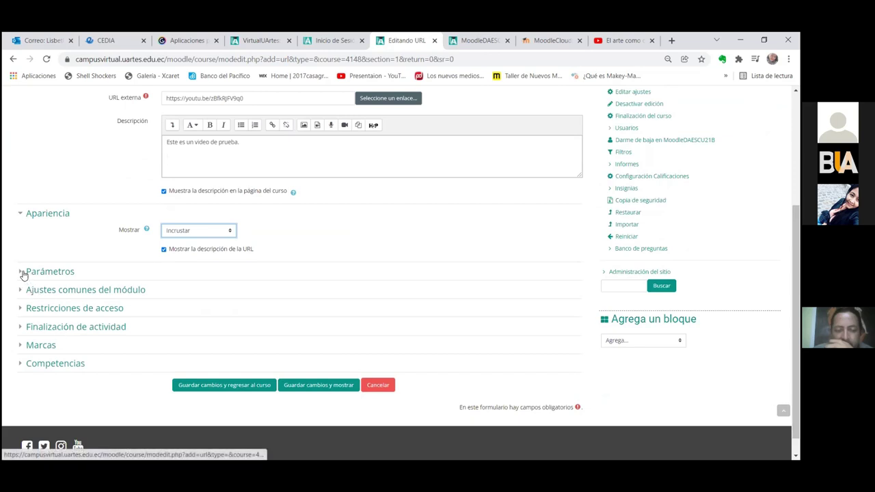
{"action": "left_click", "coordinate": [23, 272]}
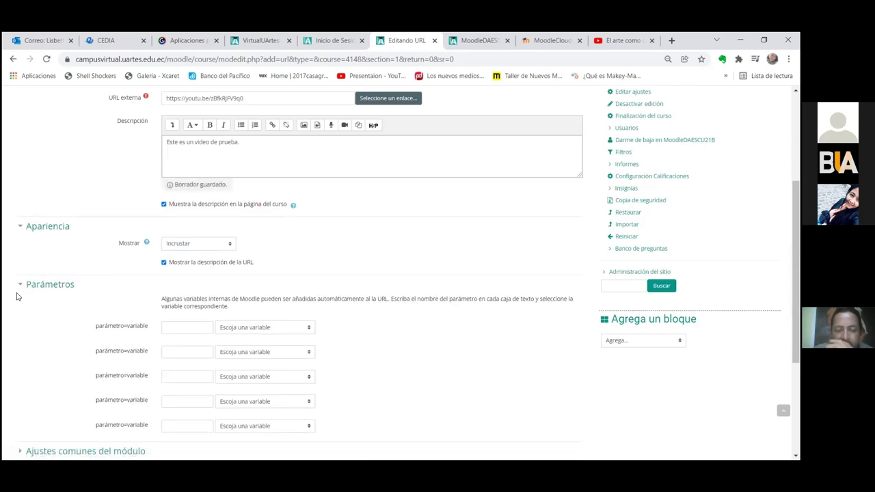
{"action": "left_click", "coordinate": [21, 287]}
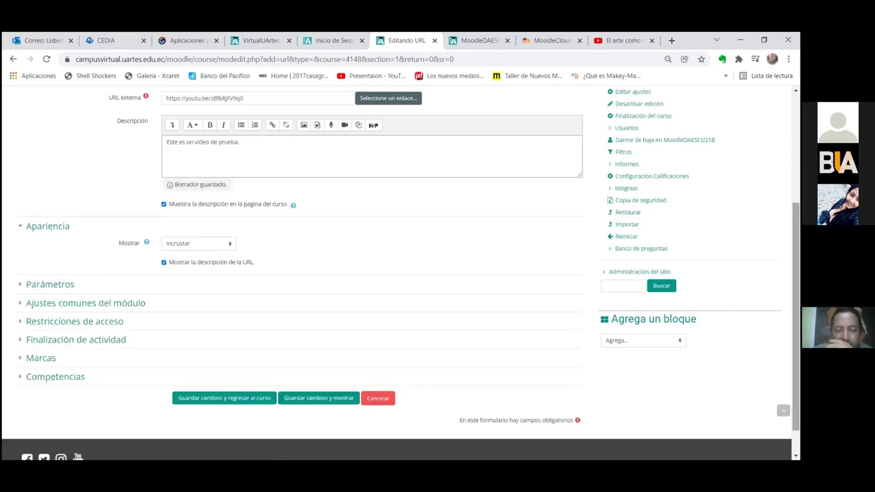
{"action": "scroll", "coordinate": [401, 273], "scroll_direction": "down", "scroll_amount": 1}
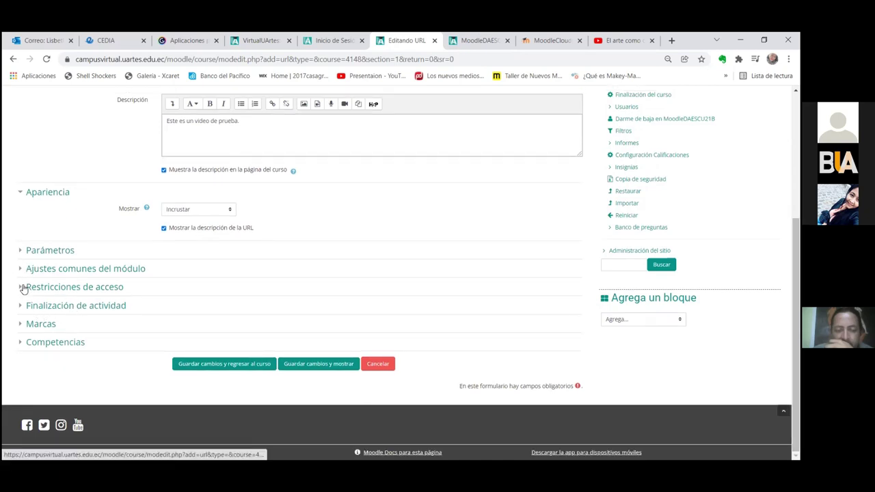
- Set completion tracking to 'No indicar' and save the resource, returning to the course
{"action": "left_click", "coordinate": [23, 287]}
{"action": "left_click", "coordinate": [22, 288]}
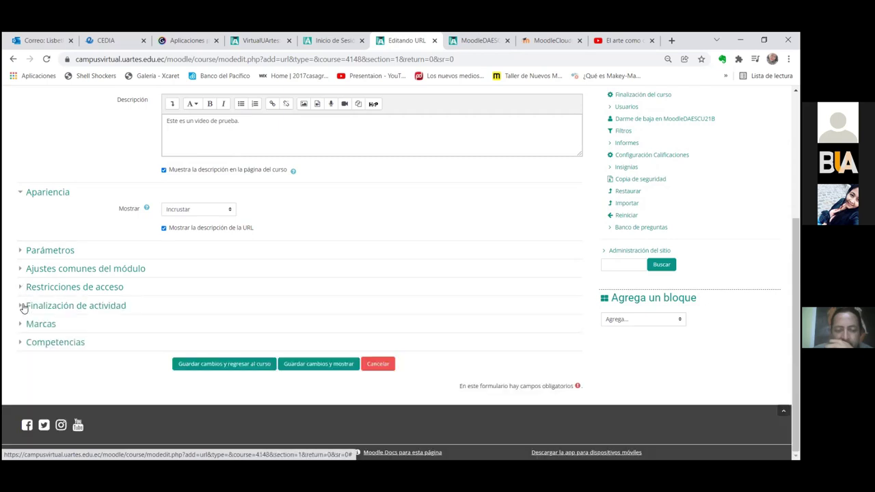
{"action": "left_click", "coordinate": [24, 306]}
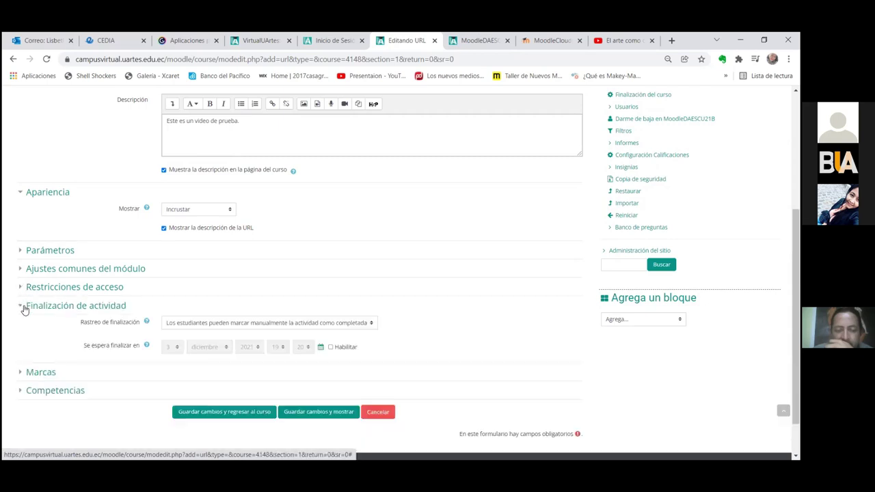
{"action": "left_click", "coordinate": [246, 325]}
{"action": "left_click", "coordinate": [235, 334]}
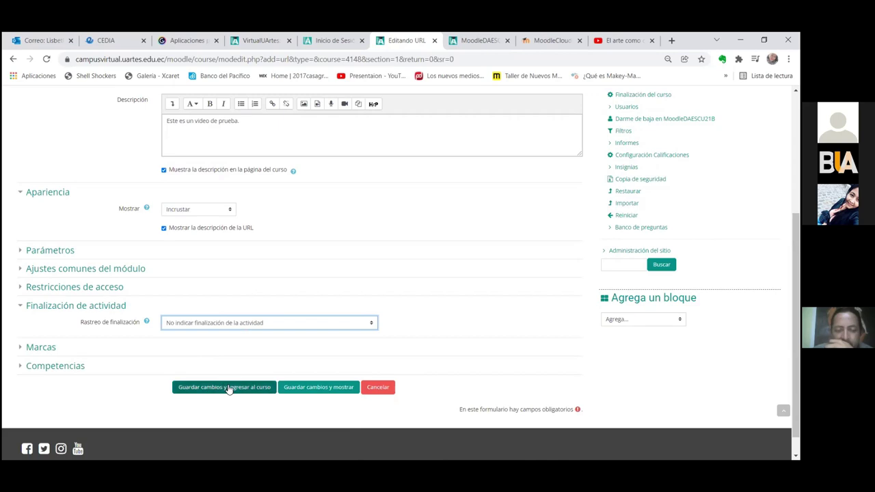
{"action": "left_click", "coordinate": [238, 387]}
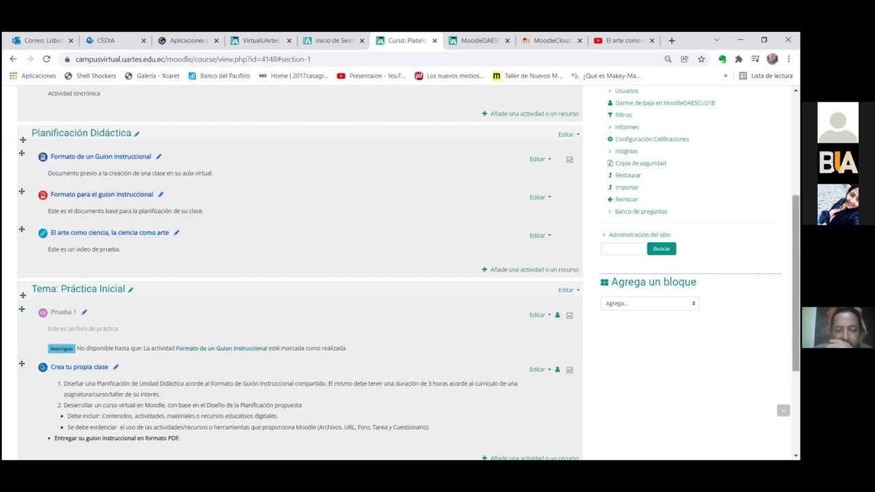
- Add a Cuestionario activity to the Tema: Práctica Inicial section
{"action": "scroll", "coordinate": [408, 272], "scroll_direction": "down", "scroll_amount": 3}
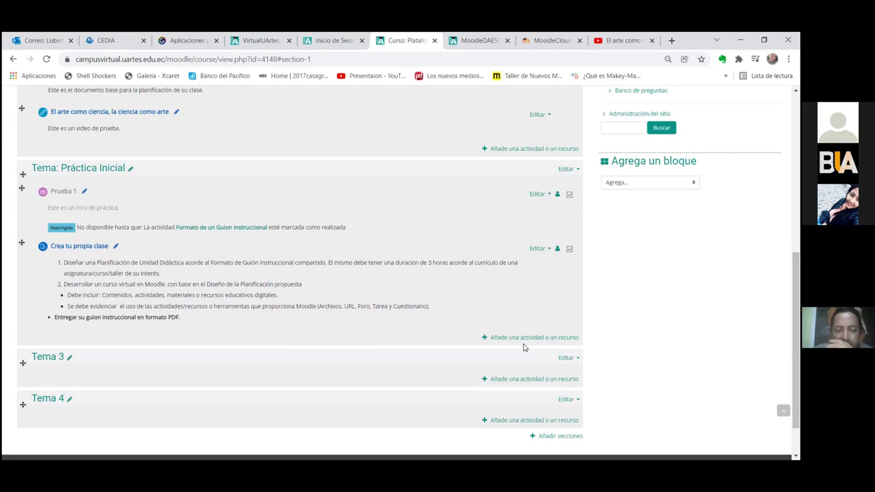
{"action": "left_click", "coordinate": [498, 338]}
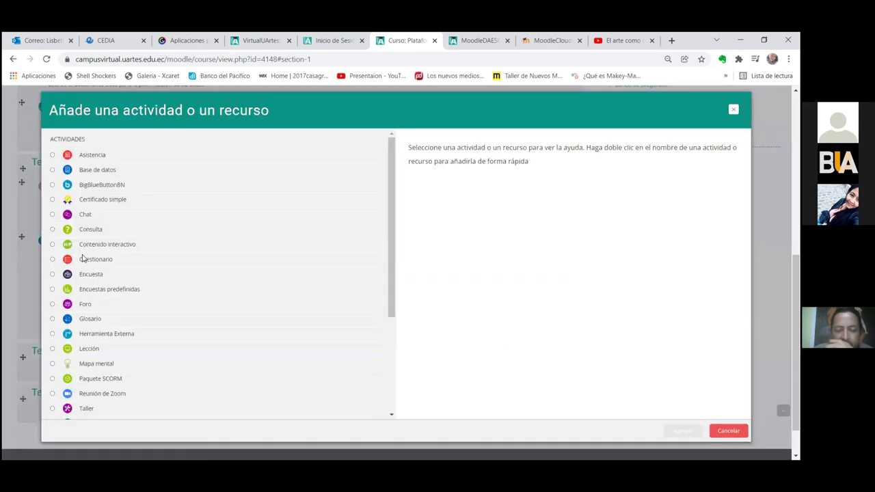
{"action": "left_click", "coordinate": [82, 259]}
{"action": "left_click", "coordinate": [686, 432]}
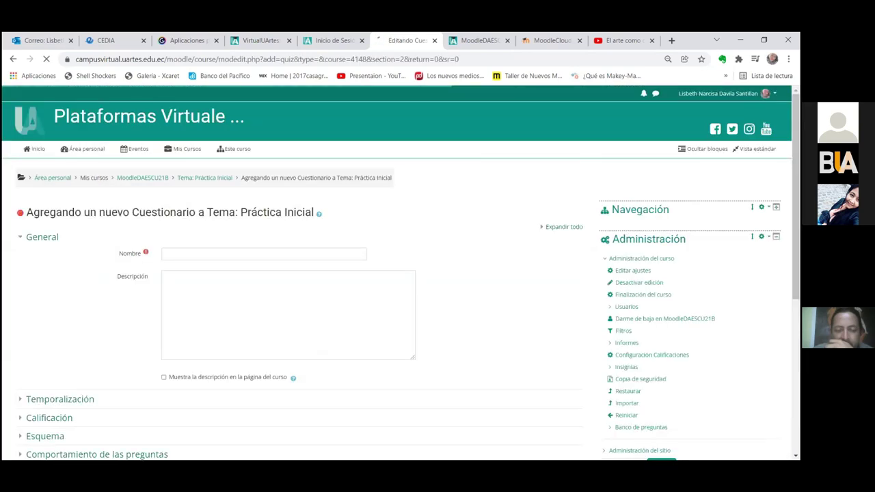
- Enter 'Cuestionario de prueba' in the quiz Nombre field
{"action": "scroll", "coordinate": [401, 273], "scroll_direction": "down", "scroll_amount": 3}
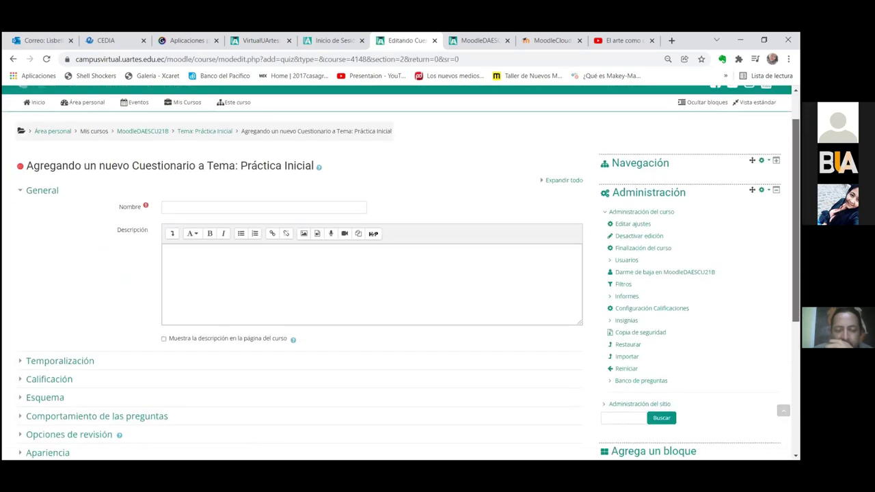
{"action": "scroll", "coordinate": [400, 273], "scroll_direction": "down", "scroll_amount": 2}
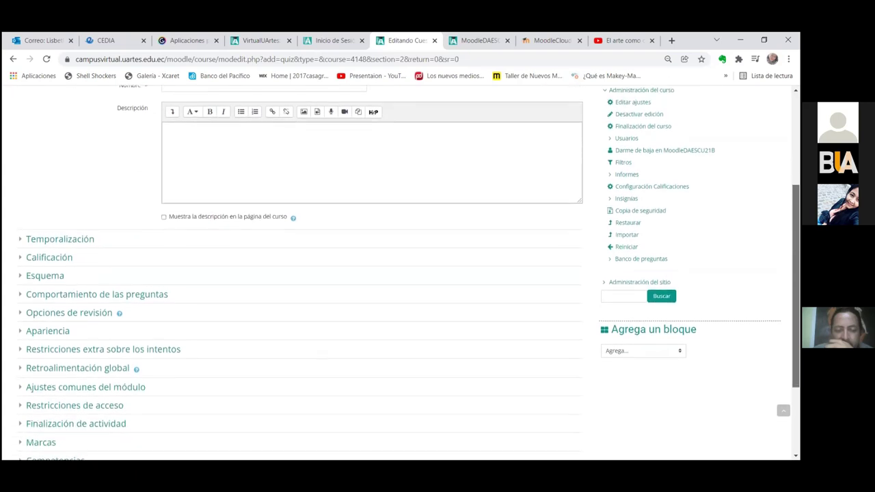
{"action": "scroll", "coordinate": [400, 273], "scroll_direction": "up", "scroll_amount": 1}
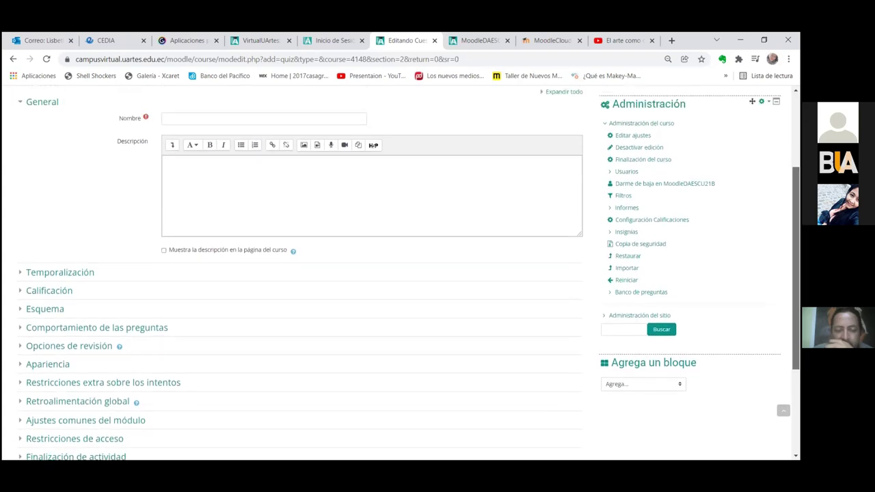
{"action": "scroll", "coordinate": [400, 273], "scroll_direction": "up", "scroll_amount": 1}
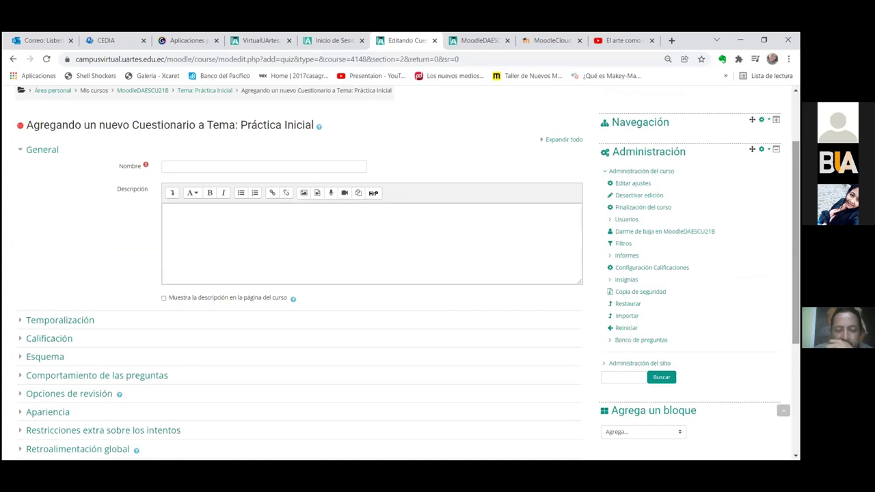
{"action": "left_click", "coordinate": [265, 165]}
{"action": "type", "text": "Cuestionario de p"}
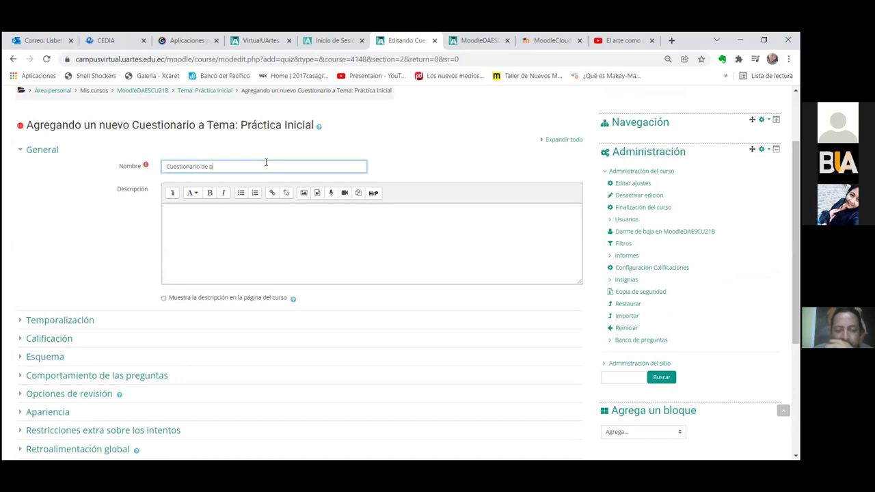
{"action": "type", "text": "rueba"}
- Write the quiz description 'Indagación conocimientos previos' and show it on the course page
{"action": "left_click", "coordinate": [197, 212]}
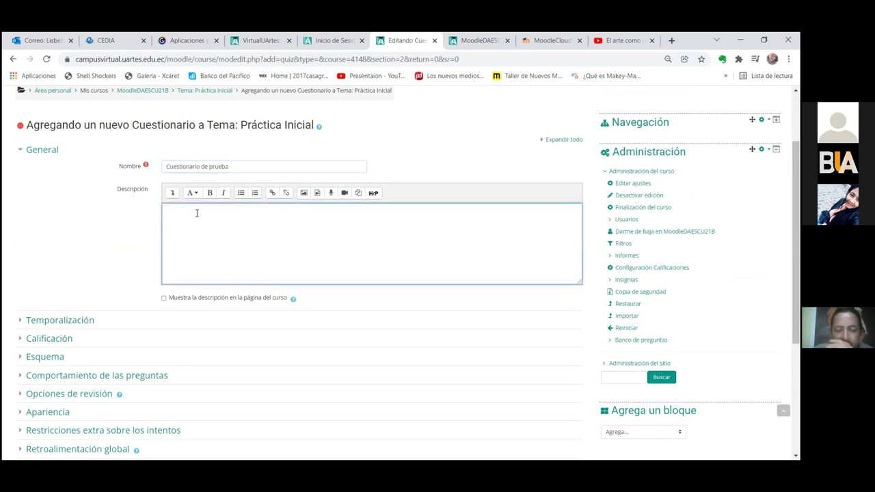
{"action": "type", "text": "Evaluación de conocimientos previos"}
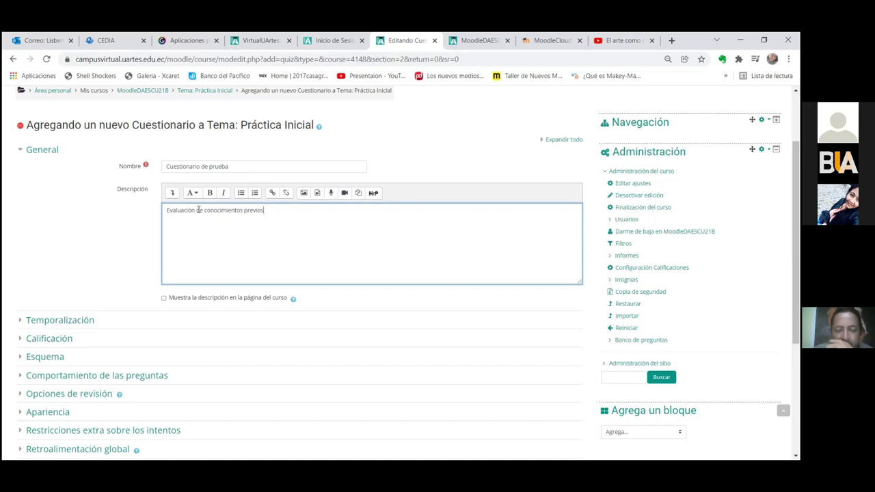
{"action": "left_click", "coordinate": [167, 212], "text": "shift"}
{"action": "type", "text": "Indagación"}
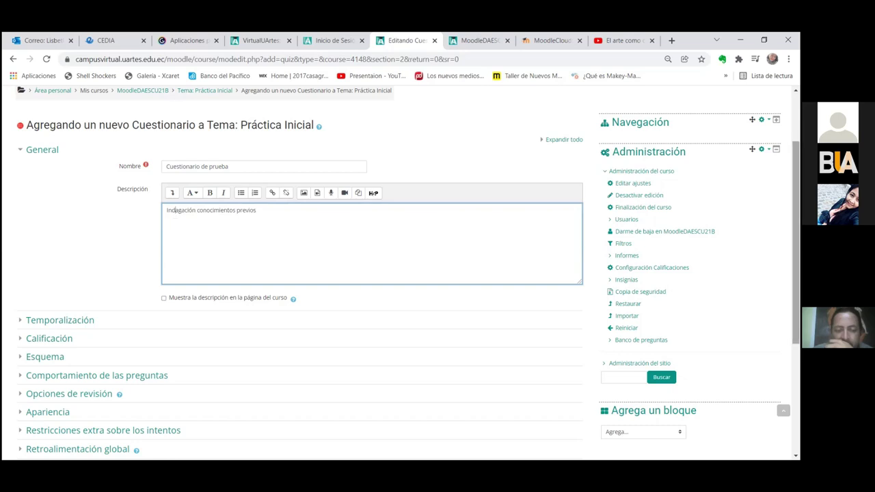
{"action": "scroll", "coordinate": [175, 211], "scroll_direction": "down", "scroll_amount": 1}
{"action": "left_click", "coordinate": [164, 249]}
{"action": "left_click", "coordinate": [165, 250]}
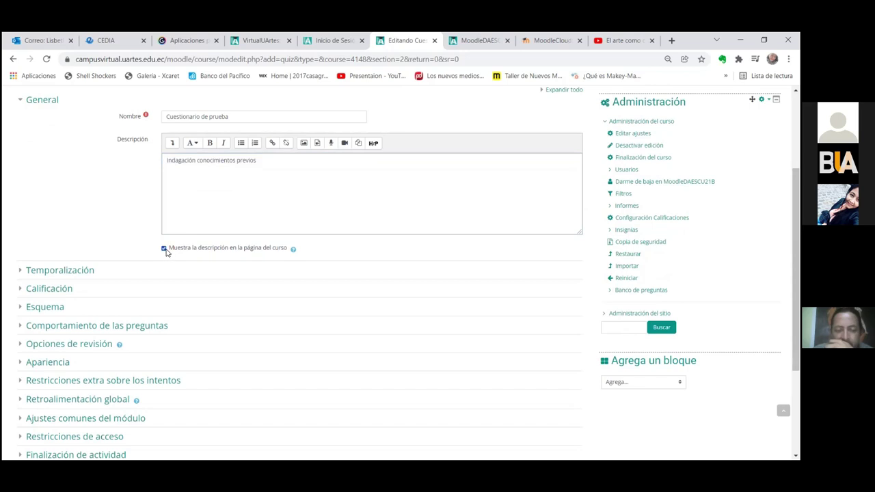
- Enable the quiz opening date and set it to 3 December 2021 at 19:40
{"action": "left_click", "coordinate": [21, 270]}
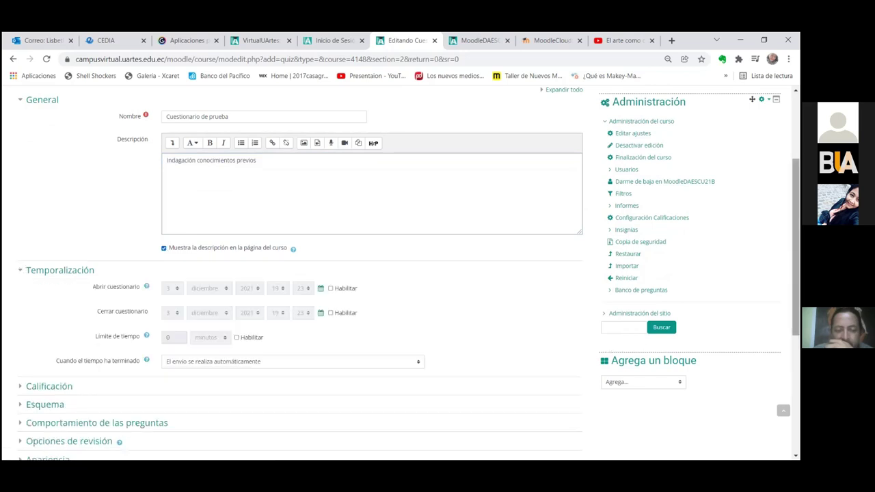
{"action": "left_click_drag", "start_coordinate": [794, 246], "coordinate": [795, 256]}
{"action": "scroll", "coordinate": [314, 250], "scroll_direction": "down", "scroll_amount": 1}
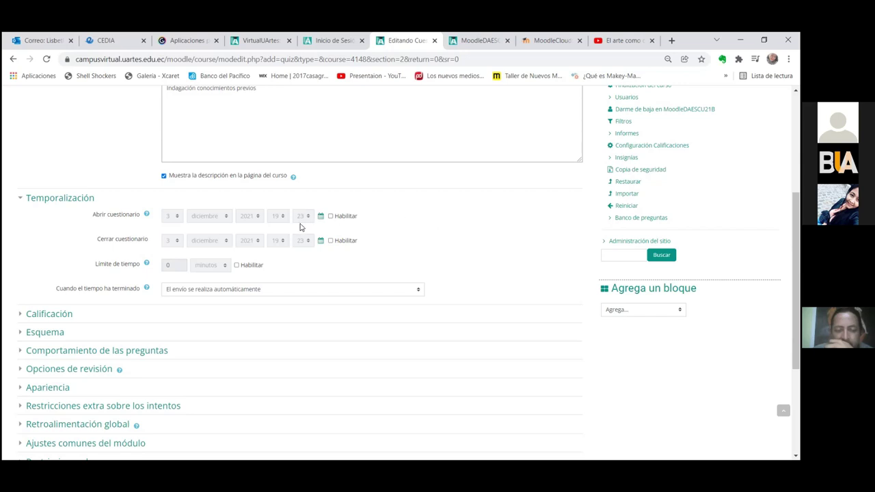
{"action": "left_click", "coordinate": [331, 216]}
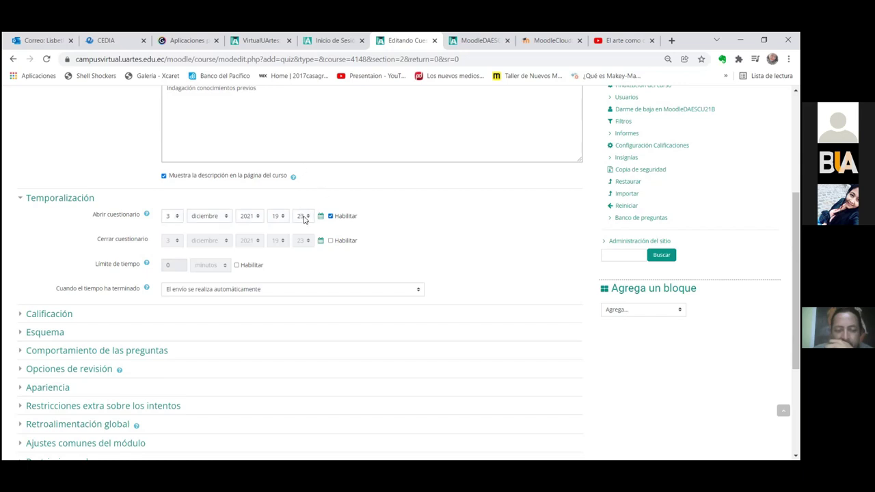
{"action": "left_click", "coordinate": [304, 217]}
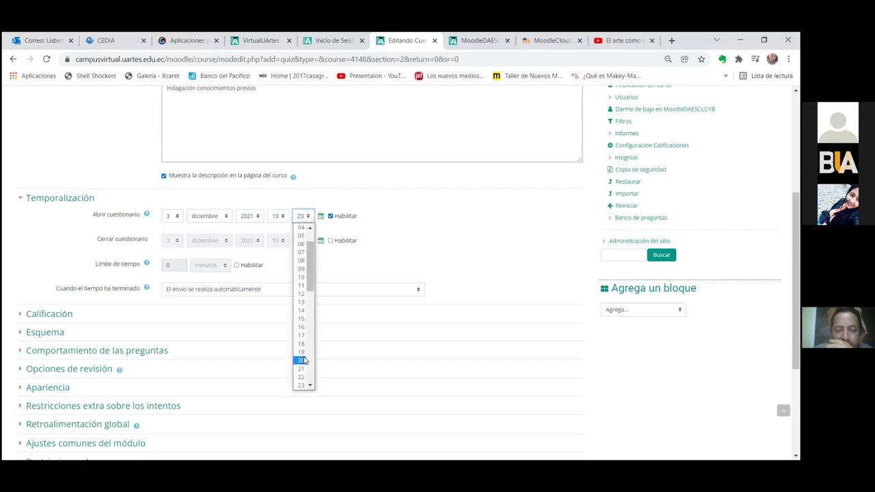
{"action": "scroll", "coordinate": [308, 387], "scroll_direction": "down", "scroll_amount": 4}
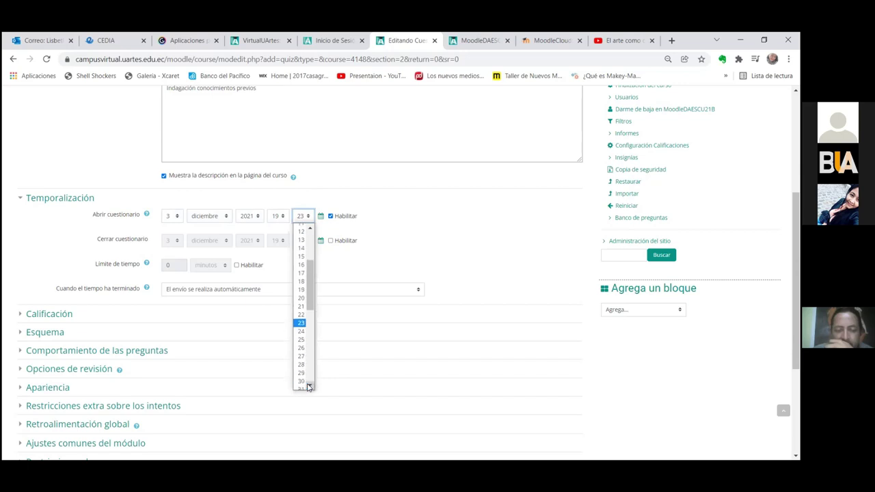
{"action": "scroll", "coordinate": [308, 387], "scroll_direction": "down", "scroll_amount": 2}
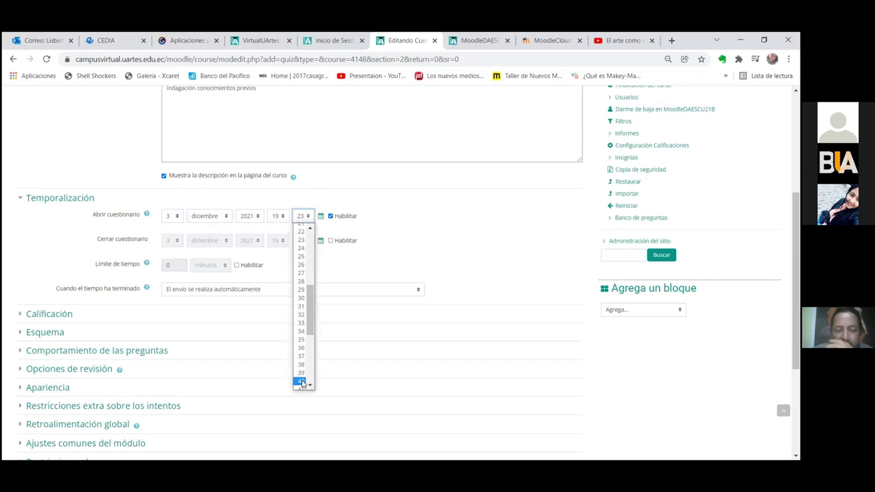
{"action": "left_click", "coordinate": [302, 383]}
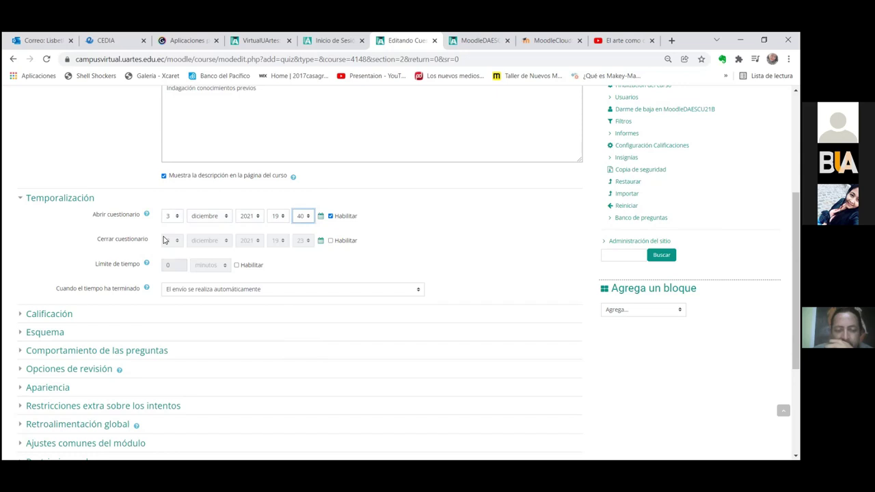
{"action": "left_click", "coordinate": [170, 248]}
- Enable closing on 3 December at 20:15 and enable the time limit
{"action": "left_click", "coordinate": [331, 241]}
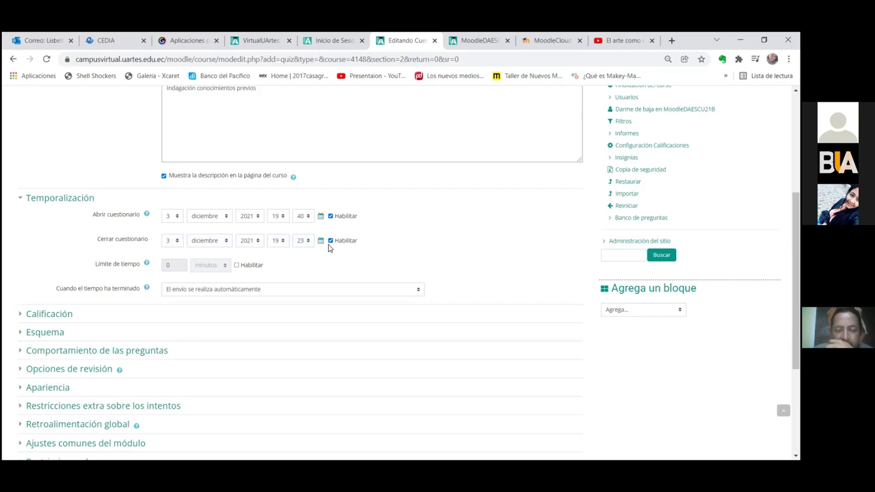
{"action": "left_click", "coordinate": [175, 244]}
{"action": "left_click", "coordinate": [244, 249]}
{"action": "left_click", "coordinate": [283, 244]}
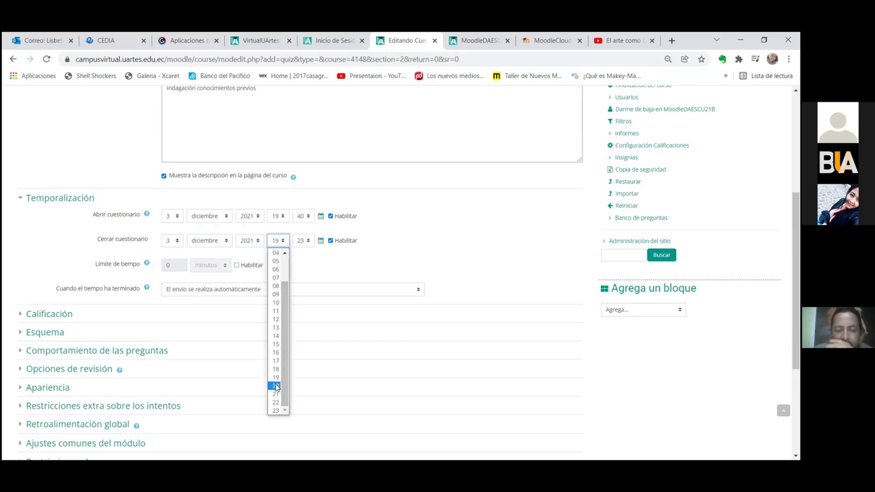
{"action": "left_click", "coordinate": [276, 386]}
{"action": "left_click", "coordinate": [303, 242]}
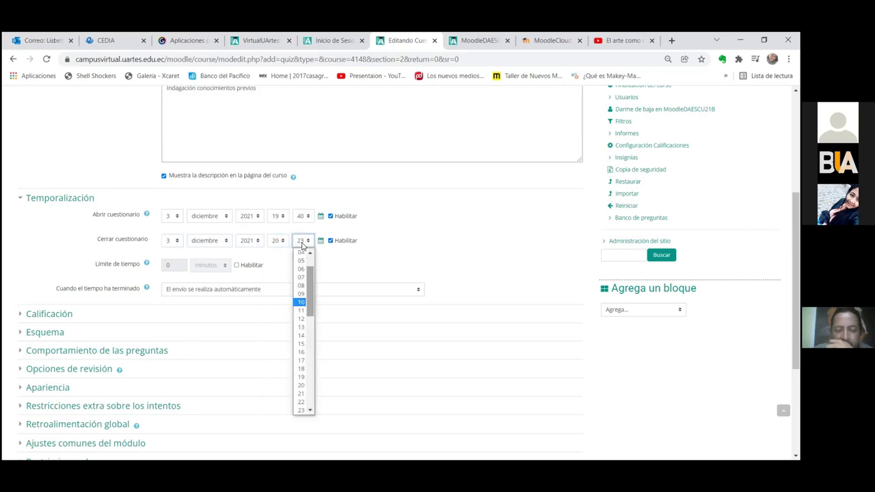
{"action": "left_click", "coordinate": [302, 345]}
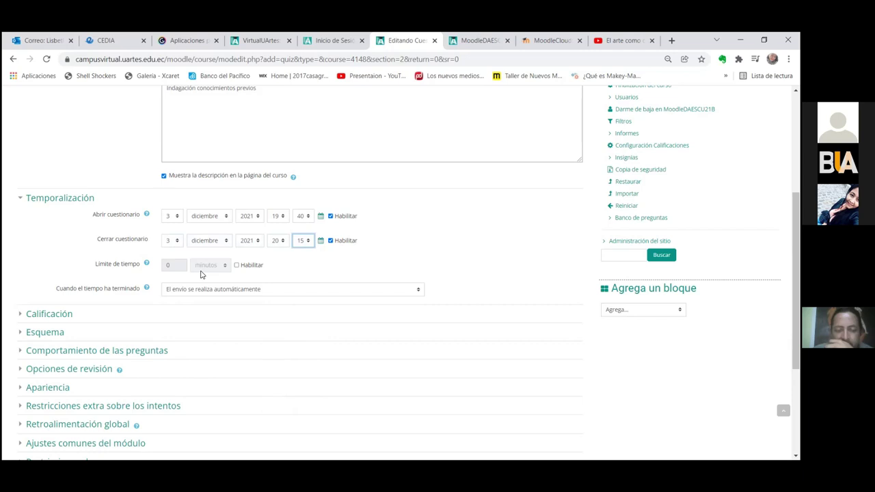
{"action": "left_click", "coordinate": [236, 265]}
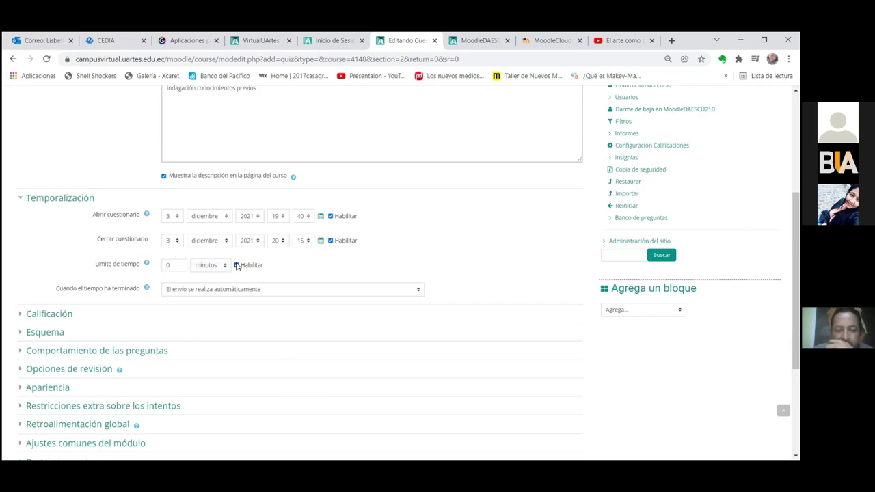
- Set the time limit to 20 minutes with 'El envío se realiza automáticamente' when time expires
{"action": "left_click", "coordinate": [173, 266]}
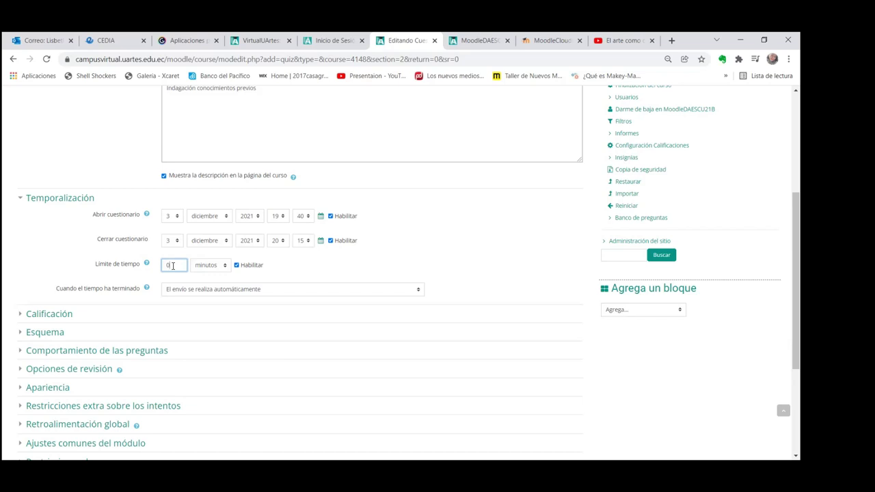
{"action": "key", "text": "BackSpace"}
{"action": "type", "text": "20"}
{"action": "left_click", "coordinate": [301, 278]}
{"action": "left_click", "coordinate": [253, 291]}
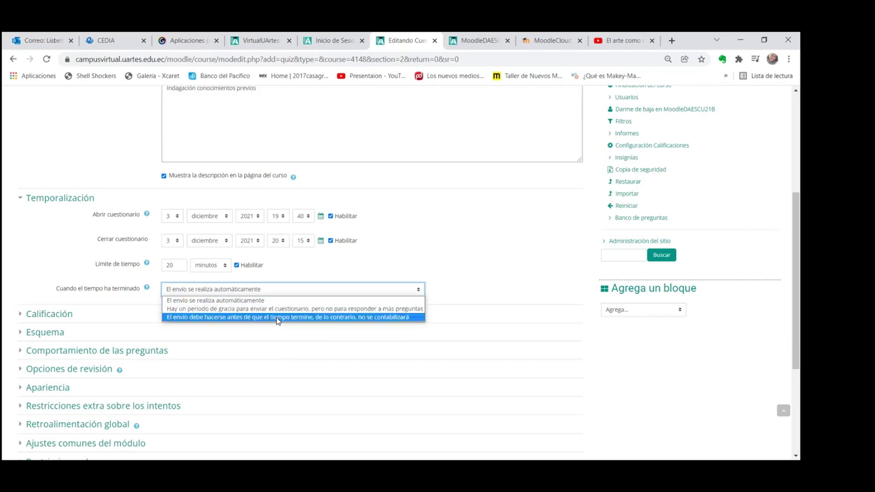
{"action": "left_click", "coordinate": [201, 301]}
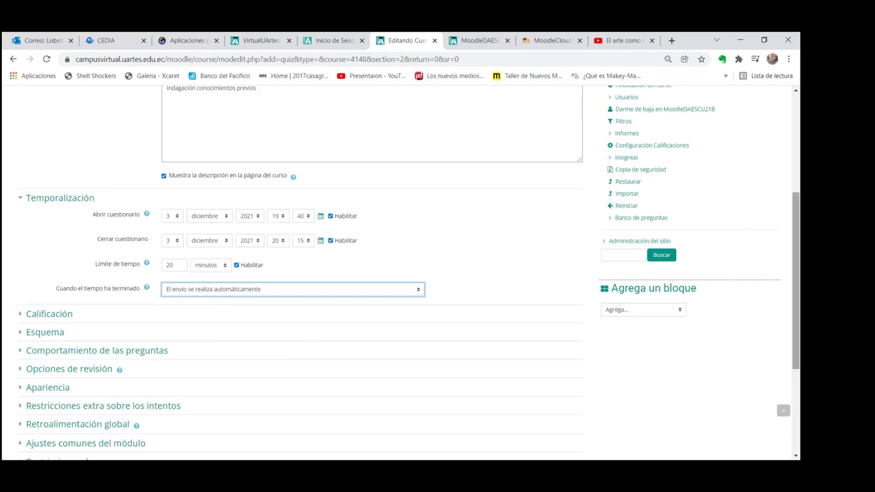
{"action": "scroll", "coordinate": [125, 225], "scroll_direction": "down", "scroll_amount": 3}
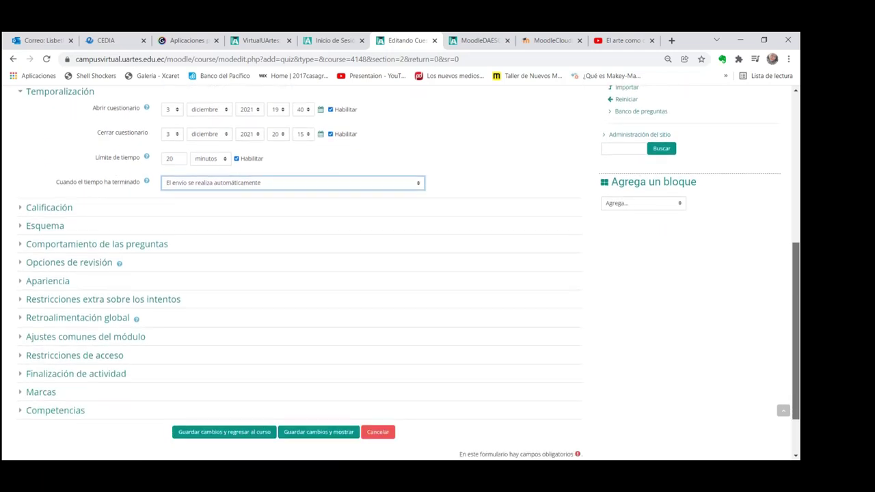
- Set Intentos permitidos to 1 under Calificación and expand the Esquema settings
{"action": "left_click", "coordinate": [23, 199]}
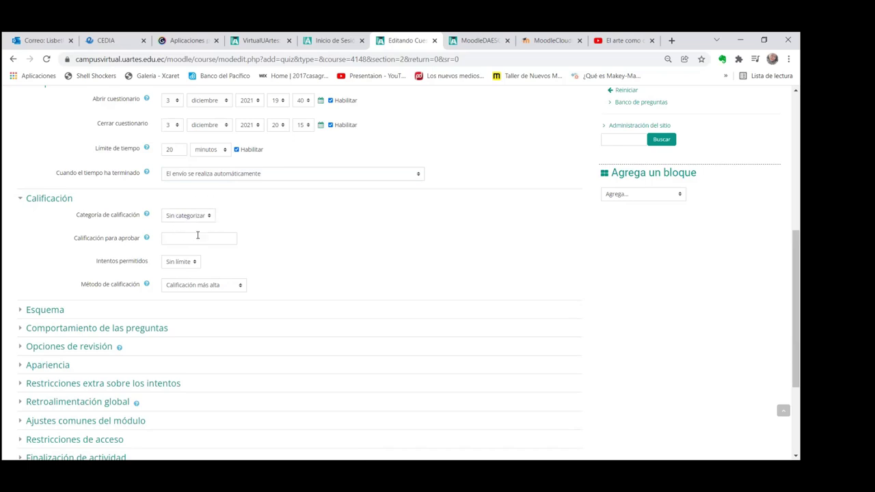
{"action": "left_click", "coordinate": [183, 265]}
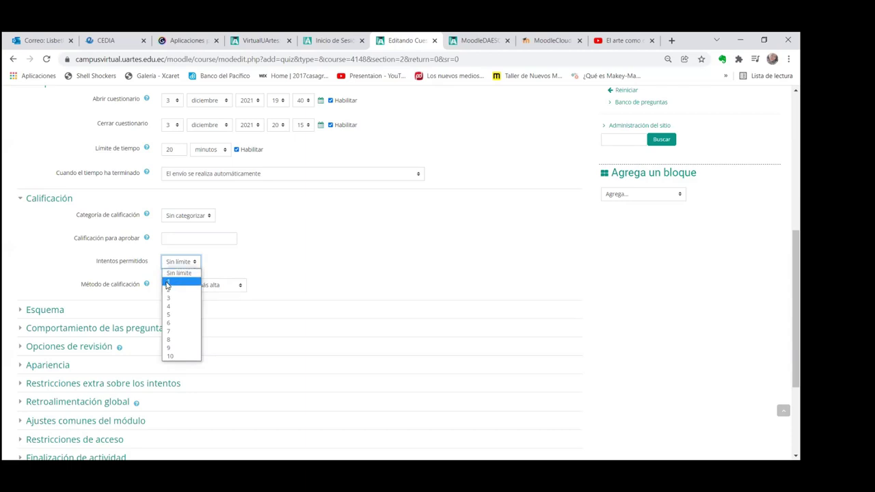
{"action": "left_click", "coordinate": [167, 283]}
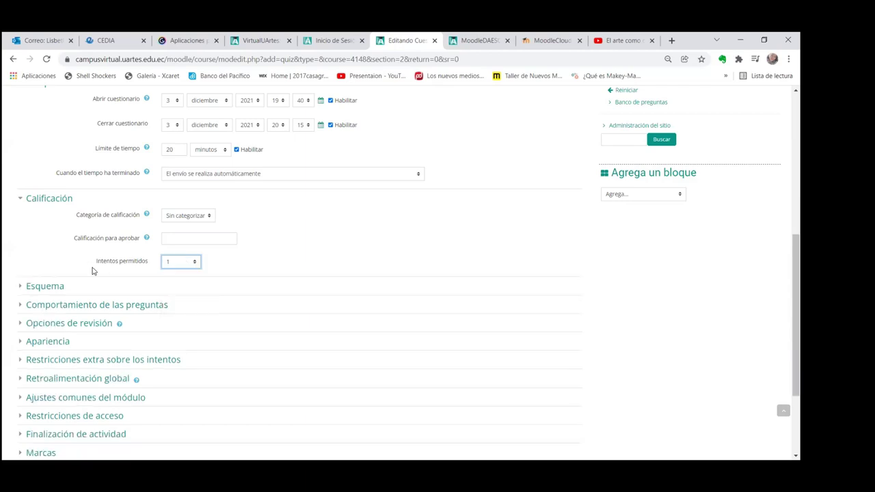
{"action": "left_click", "coordinate": [30, 288]}
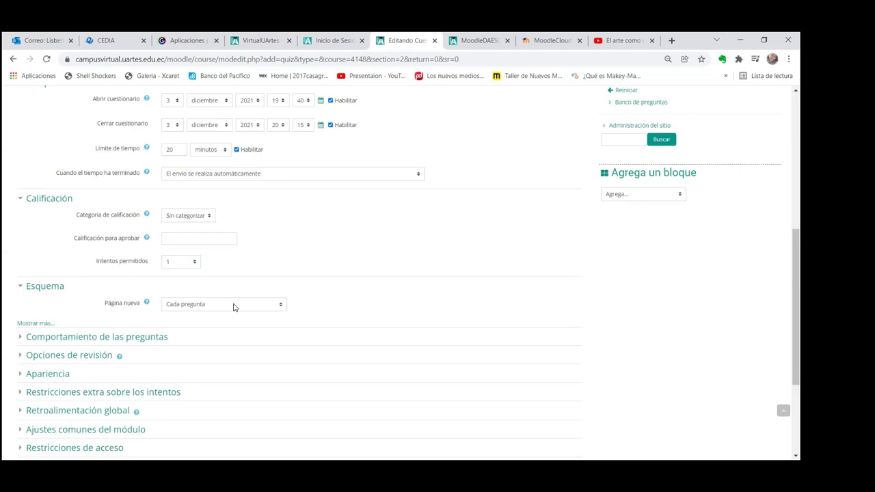
{"action": "left_click", "coordinate": [214, 303]}
{"action": "left_click", "coordinate": [24, 291]}
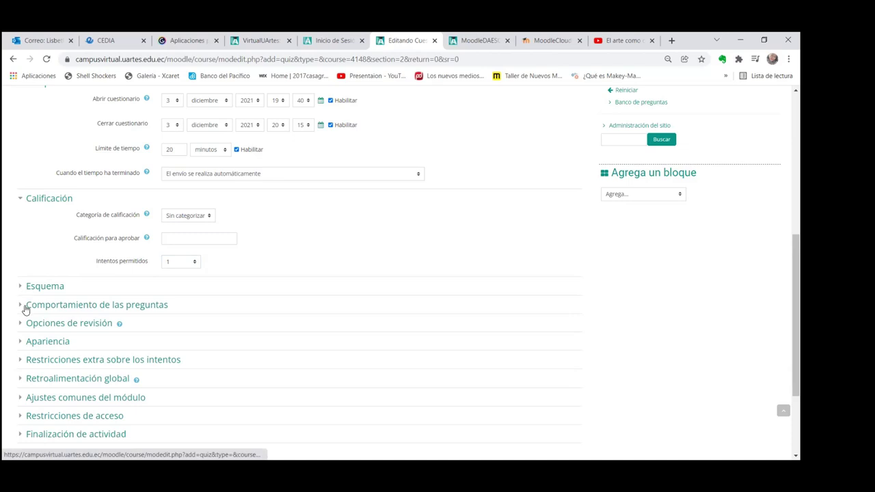
{"action": "left_click", "coordinate": [25, 309]}
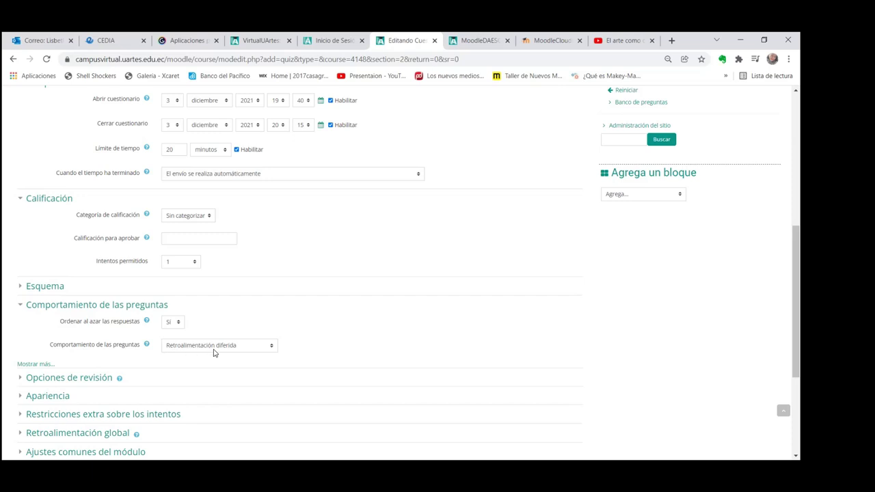
{"action": "left_click", "coordinate": [19, 306]}
{"action": "left_click_drag", "start_coordinate": [795, 314], "coordinate": [796, 367]}
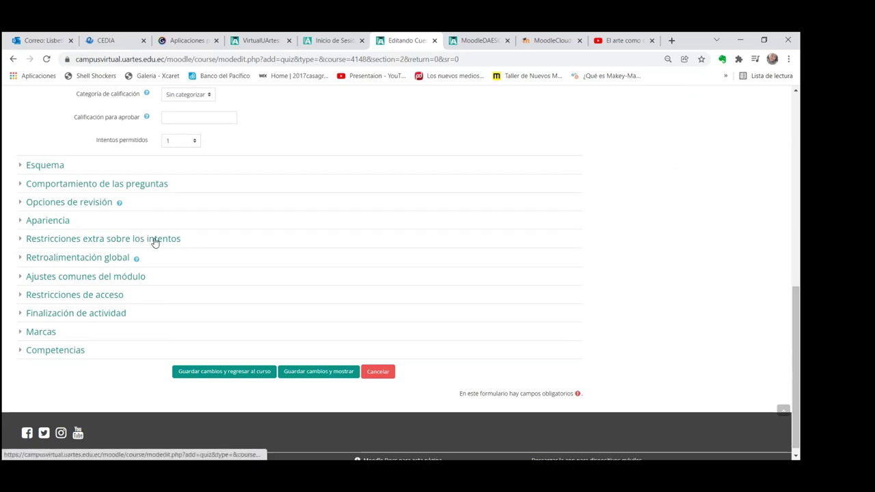
{"action": "left_click", "coordinate": [43, 264]}
{"action": "left_click", "coordinate": [44, 264]}
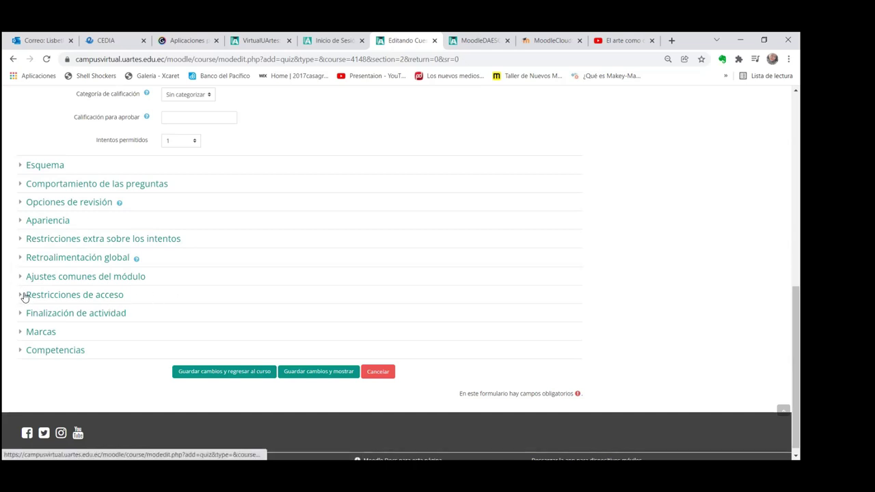
- Set completion to 'Mostrar la actividad como completada cuando se cumplan las condiciones' and save the quiz
{"action": "left_click", "coordinate": [19, 313]}
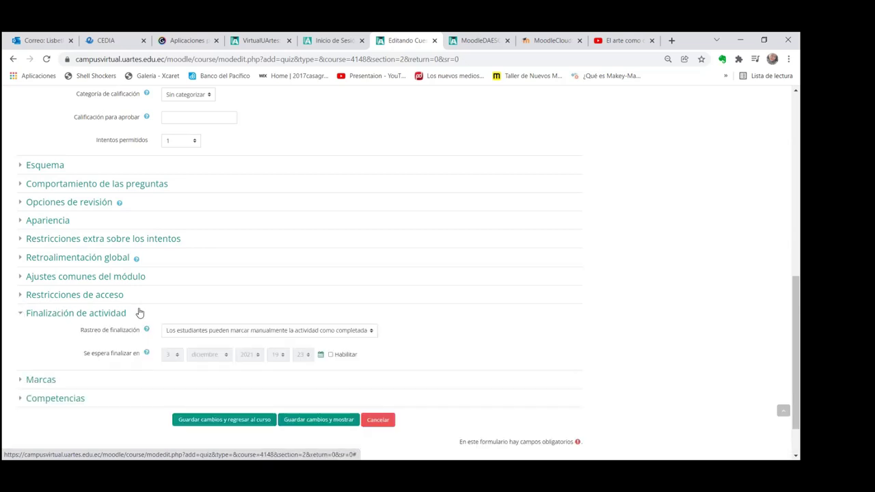
{"action": "left_click", "coordinate": [203, 331]}
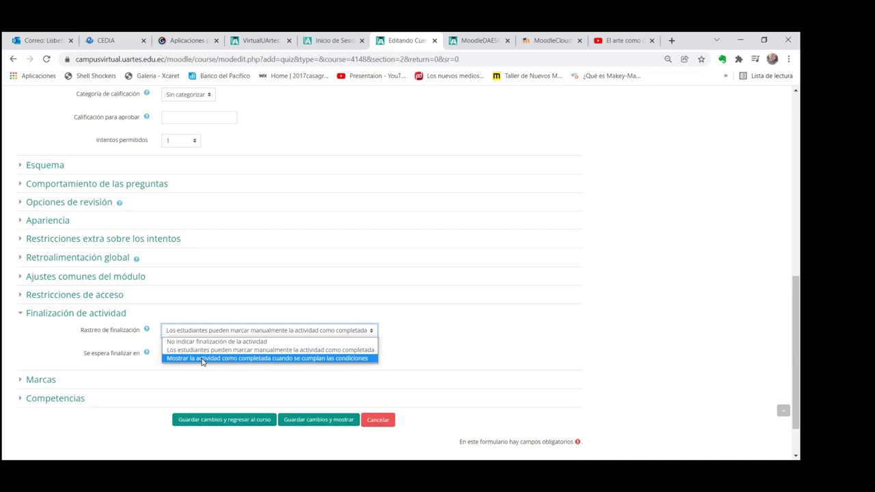
{"action": "left_click", "coordinate": [203, 359]}
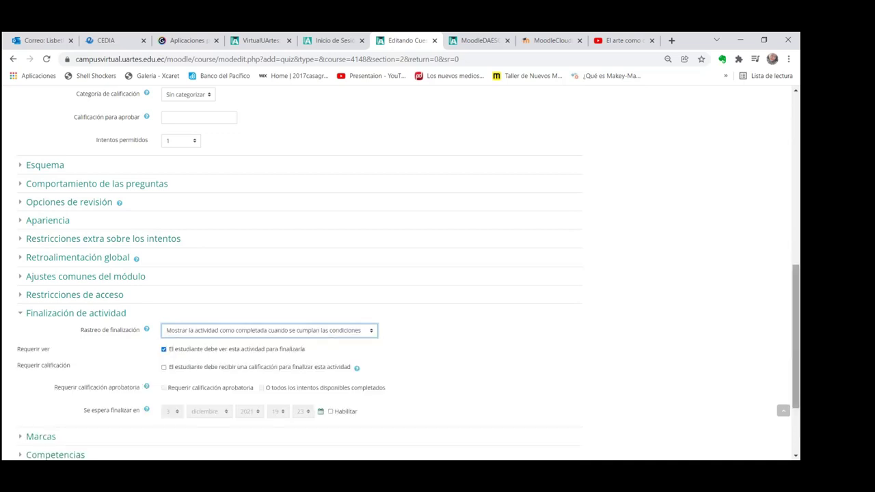
{"action": "scroll", "coordinate": [400, 274], "scroll_direction": "down", "scroll_amount": 3}
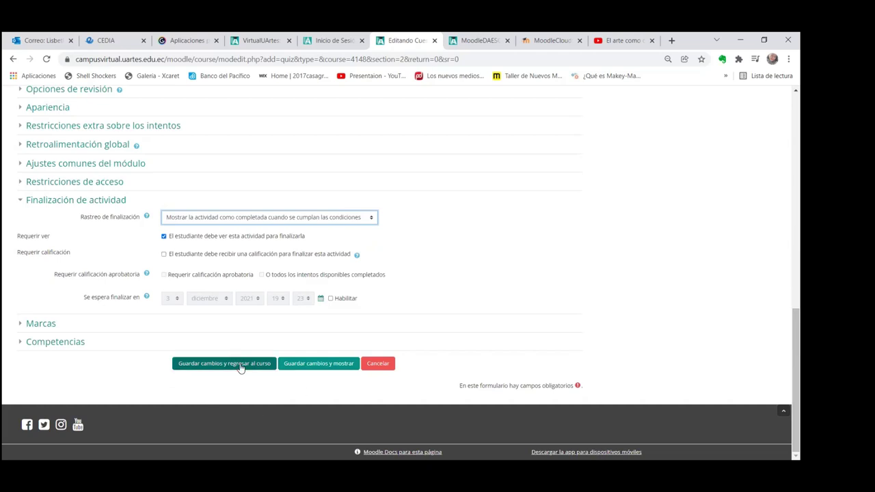
{"action": "left_click", "coordinate": [239, 366]}
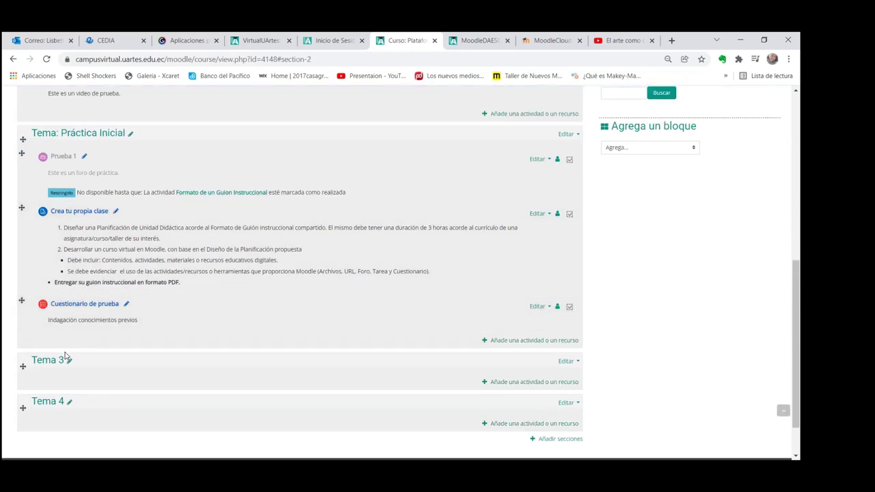
- Open the Cuestionario de prueba quiz from Tema: Práctica Inicial
{"action": "left_click", "coordinate": [75, 310]}
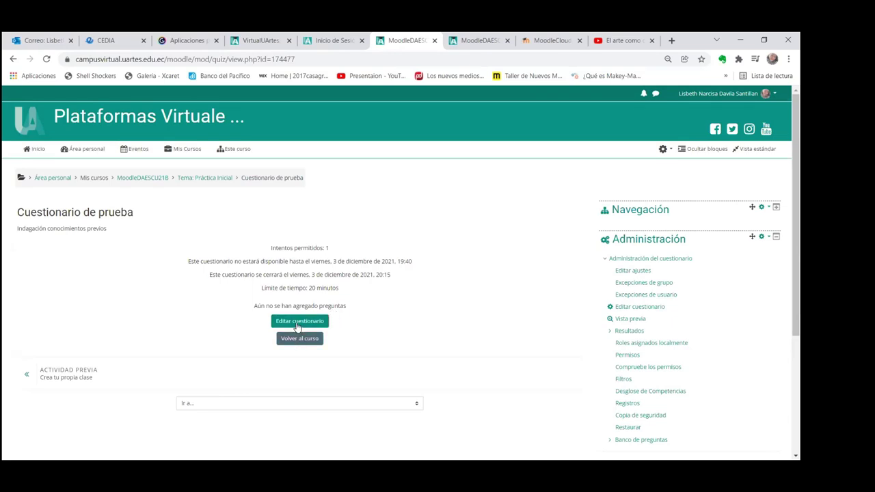
- Open the question editor for Cuestionario de prueba and expand the Agregar menu
{"action": "left_click", "coordinate": [297, 326]}
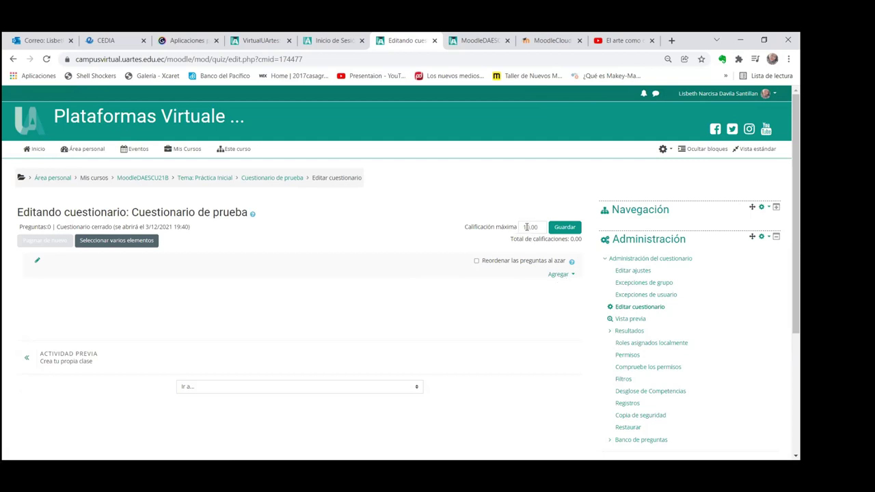
{"action": "left_click", "coordinate": [559, 277]}
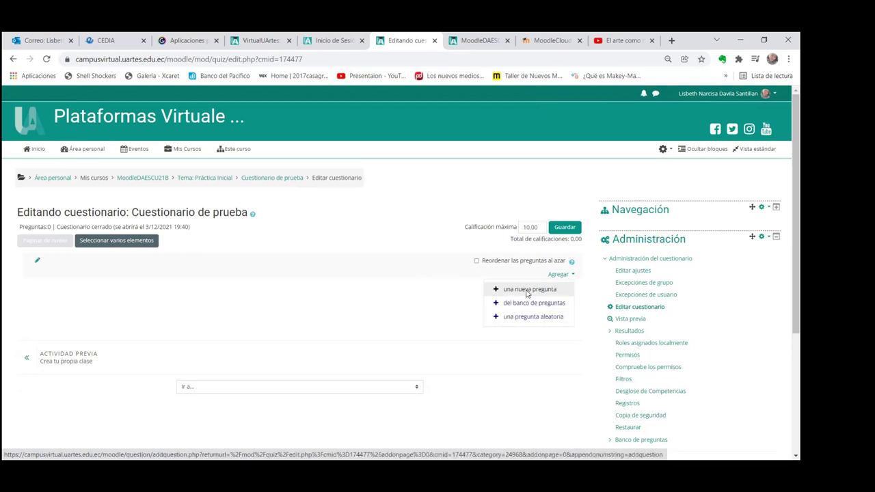
- Add a new Opción múltiple question to the quiz from the question chooser
{"action": "left_click", "coordinate": [526, 292]}
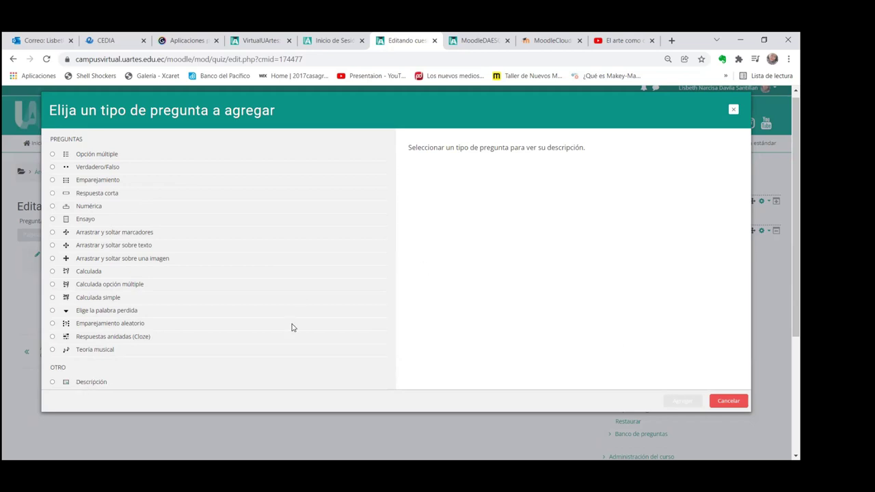
{"action": "left_click", "coordinate": [78, 154]}
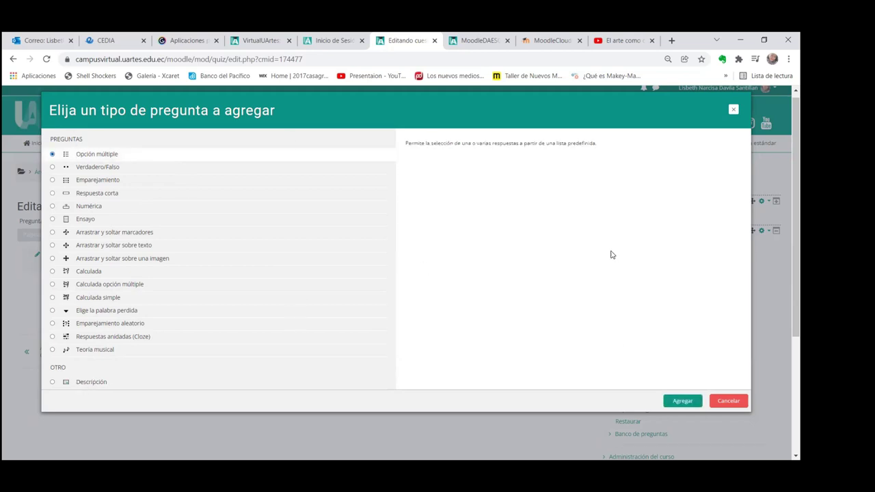
{"action": "left_click", "coordinate": [681, 403]}
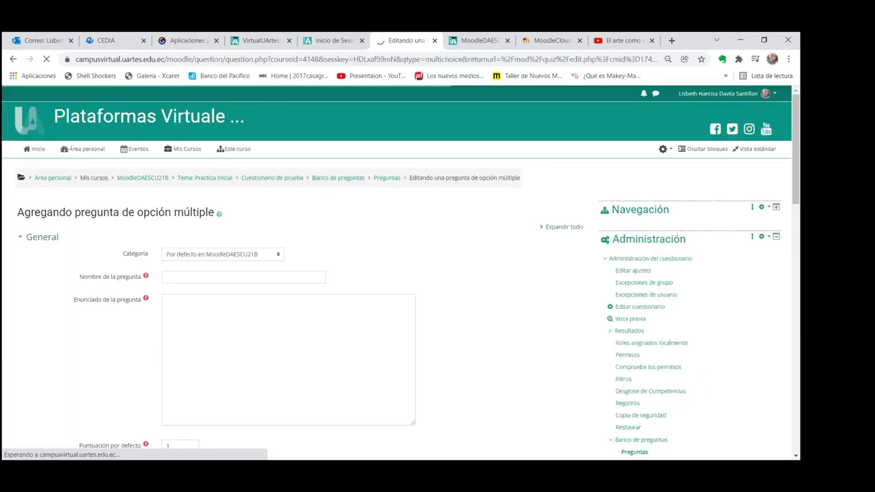
- Name the multiple-choice question 'U1 NM P01'
{"action": "scroll", "coordinate": [239, 166], "scroll_direction": "down", "scroll_amount": 2}
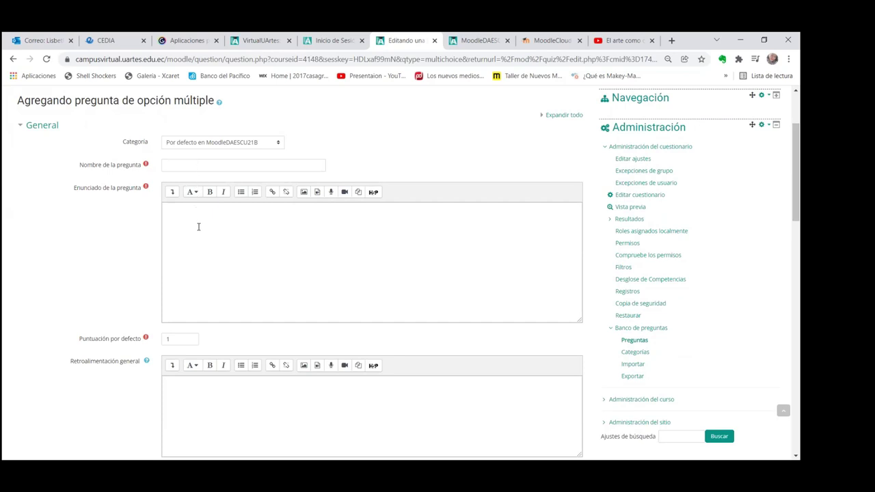
{"action": "left_click", "coordinate": [173, 165]}
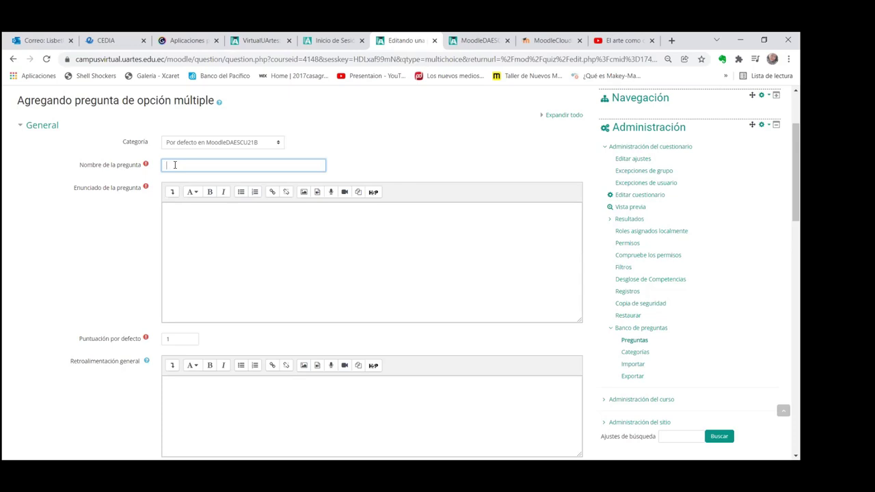
{"action": "type", "text": "U1 P01"}
{"action": "left_click", "coordinate": [181, 259]}
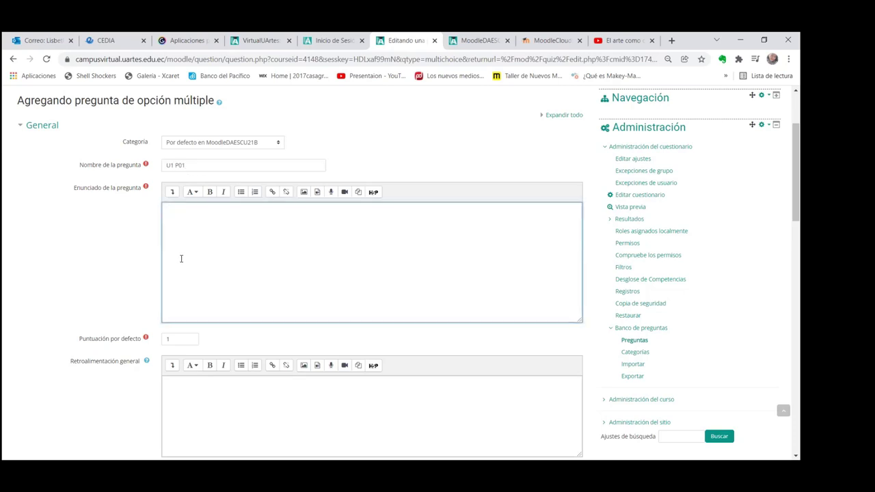
{"action": "left_click", "coordinate": [175, 165]}
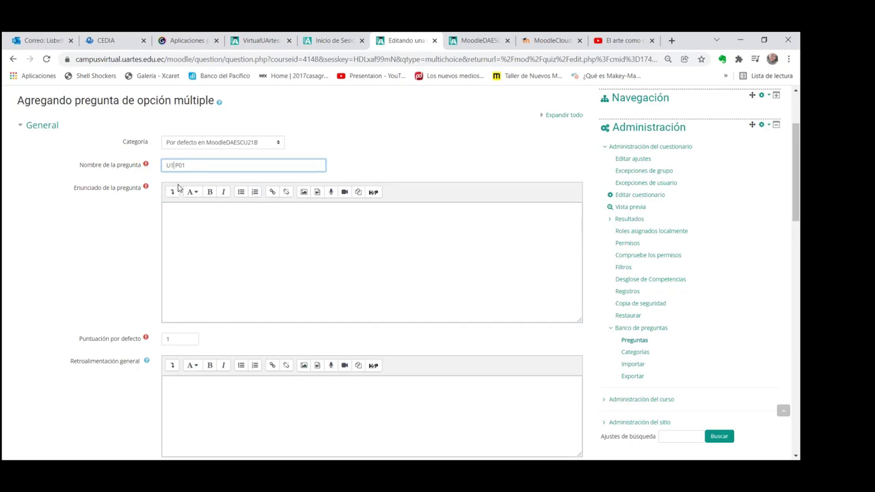
{"action": "type", "text": "NM"}
- Paste 'Las herramientas digitales que se pueden usar en una plataforma virtual son:' as the statement, removing the blank line
{"action": "left_click", "coordinate": [183, 222]}
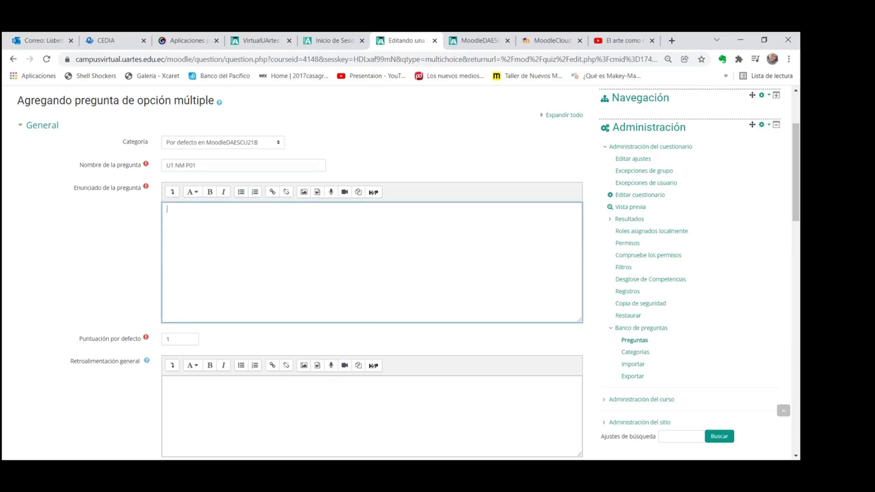
{"action": "key", "text": "alt+Tab"}
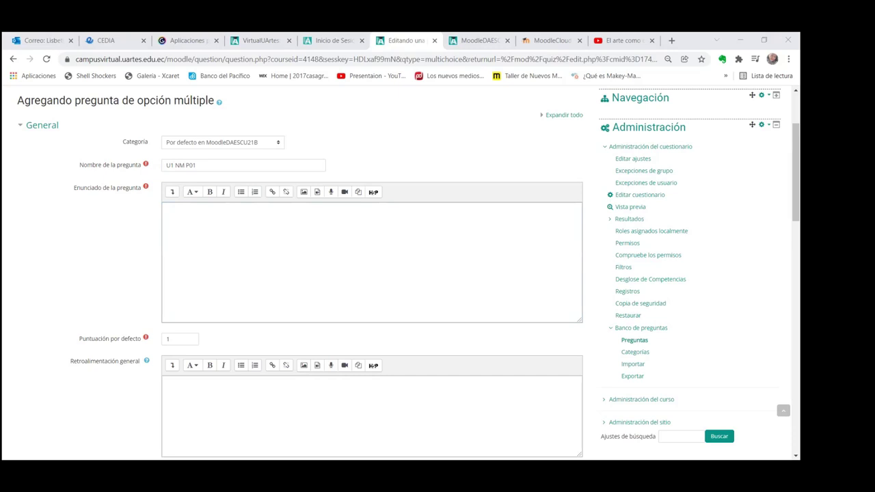
{"action": "key", "text": "alt+Tab"}
{"action": "type", "text": "Las herramientas digitales que se pueden usar en una plataforma virtual son:"}
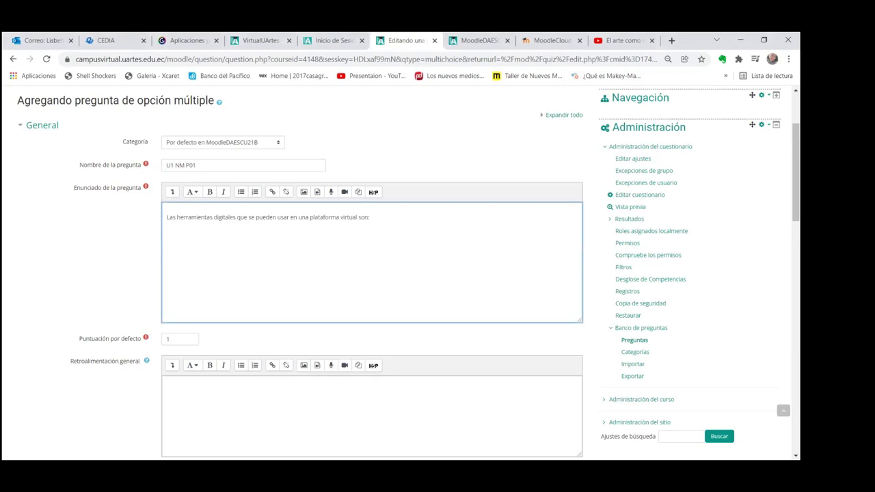
{"action": "left_click", "coordinate": [170, 218]}
{"action": "key", "text": "BackSpace"}
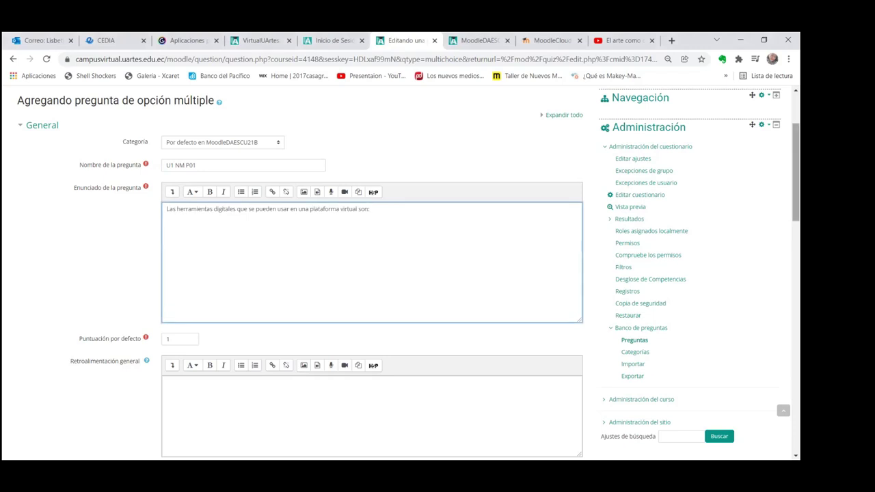
{"action": "scroll", "coordinate": [195, 234], "scroll_direction": "down", "scroll_amount": 1}
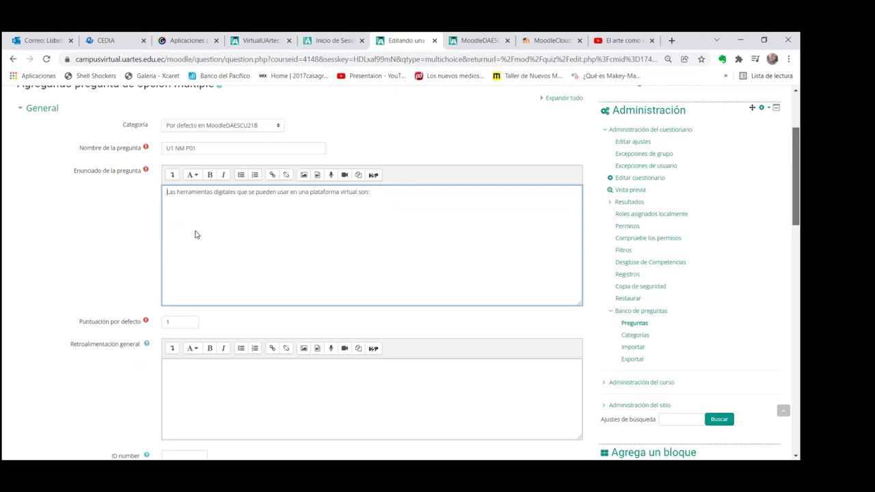
- Set Puntuación por defecto to 5 and choose 'Se permiten varias respuestas'
{"action": "scroll", "coordinate": [172, 259], "scroll_direction": "down", "scroll_amount": 5}
{"action": "left_click", "coordinate": [181, 141]}
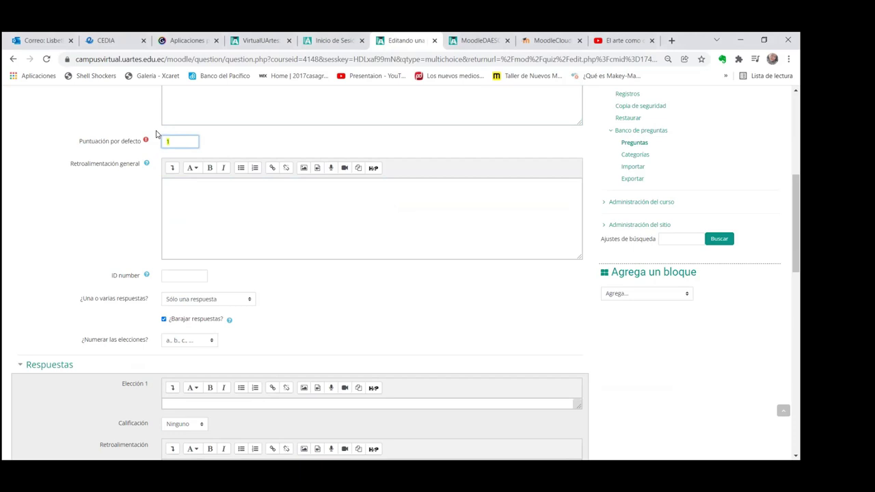
{"action": "type", "text": "5"}
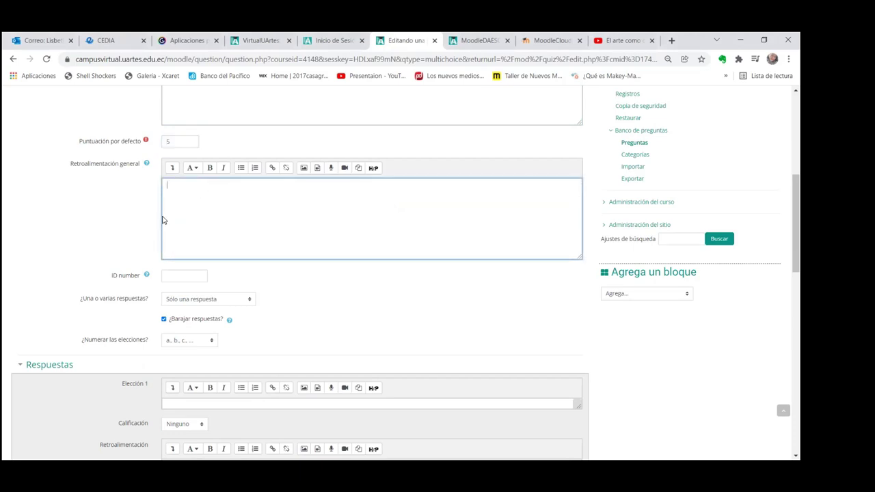
{"action": "left_click", "coordinate": [206, 301]}
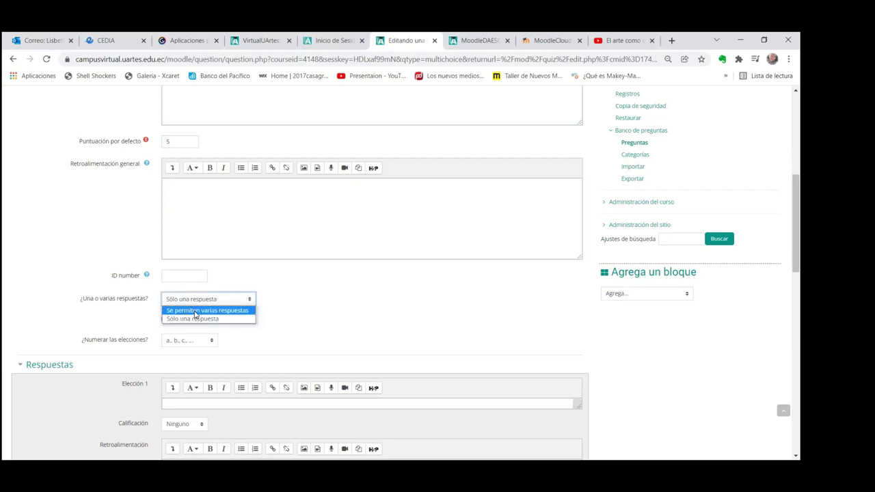
{"action": "left_click", "coordinate": [194, 311]}
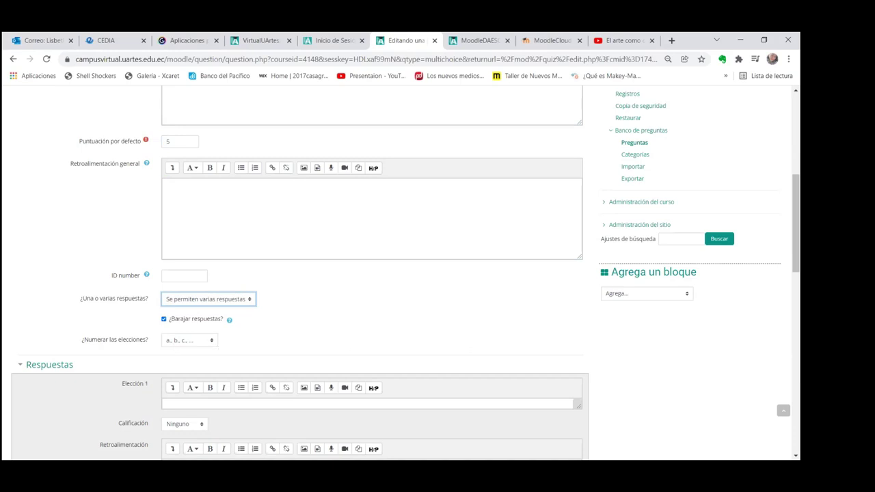
- Enter Podcast, Video, Foro and Libro impreso as answer choices Elección 1 through 4
{"action": "scroll", "coordinate": [405, 273], "scroll_direction": "down", "scroll_amount": 5}
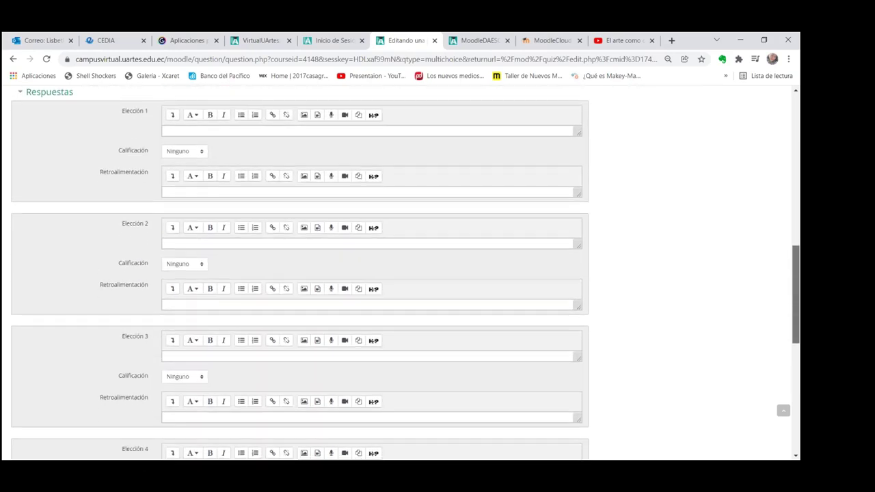
{"action": "left_click", "coordinate": [303, 132]}
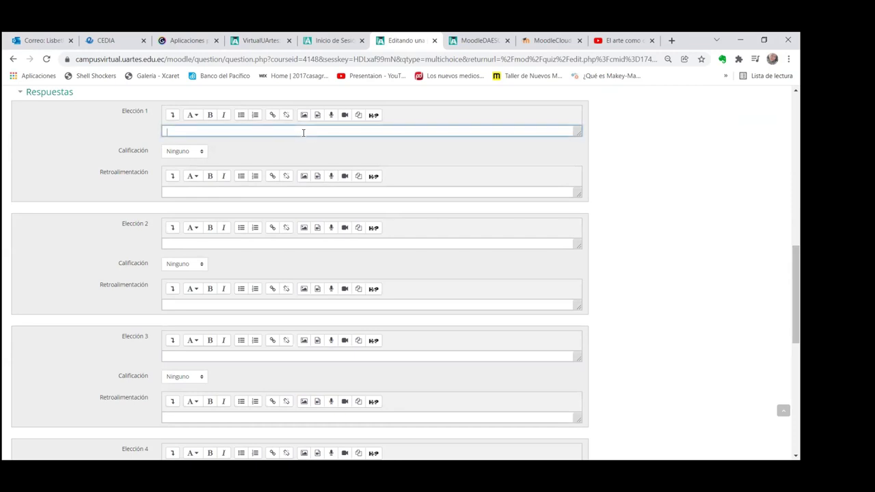
{"action": "type", "text": "Podcast"}
{"action": "left_click", "coordinate": [181, 242]}
{"action": "type", "text": "Video"}
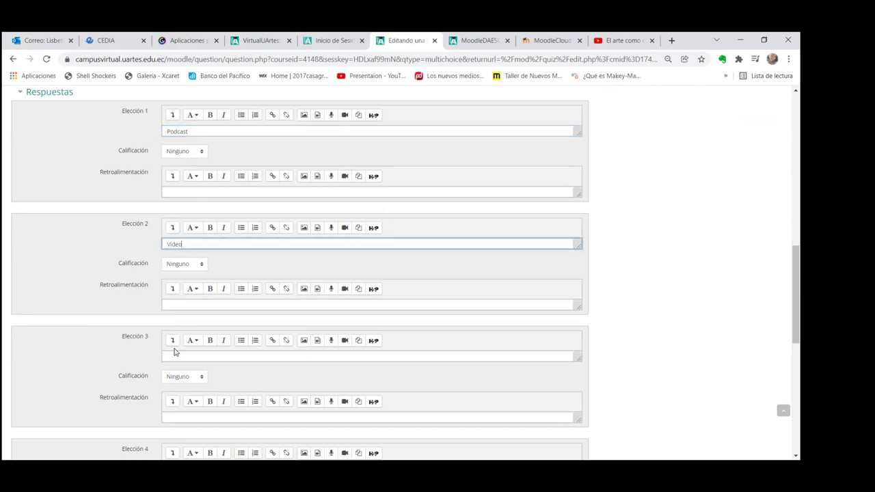
{"action": "left_click", "coordinate": [185, 356]}
{"action": "type", "text": "Foro"}
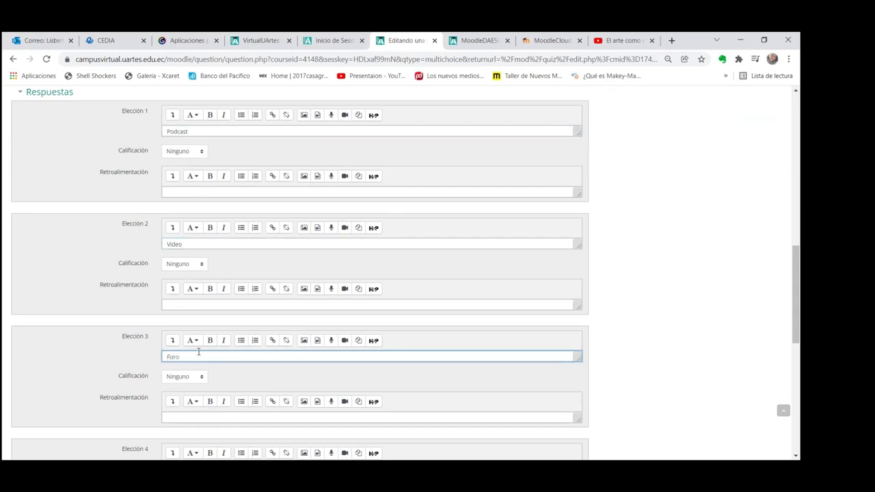
{"action": "scroll", "coordinate": [405, 273], "scroll_direction": "up", "scroll_amount": 6}
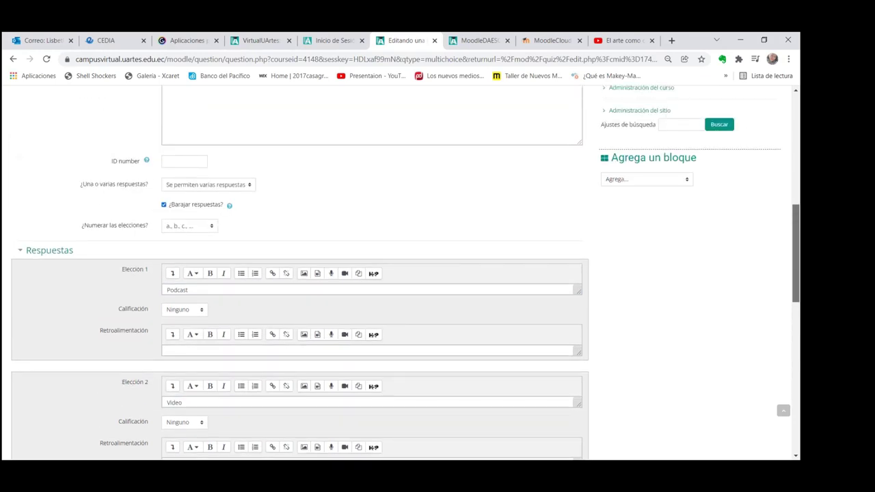
{"action": "scroll", "coordinate": [434, 272], "scroll_direction": "up", "scroll_amount": 1}
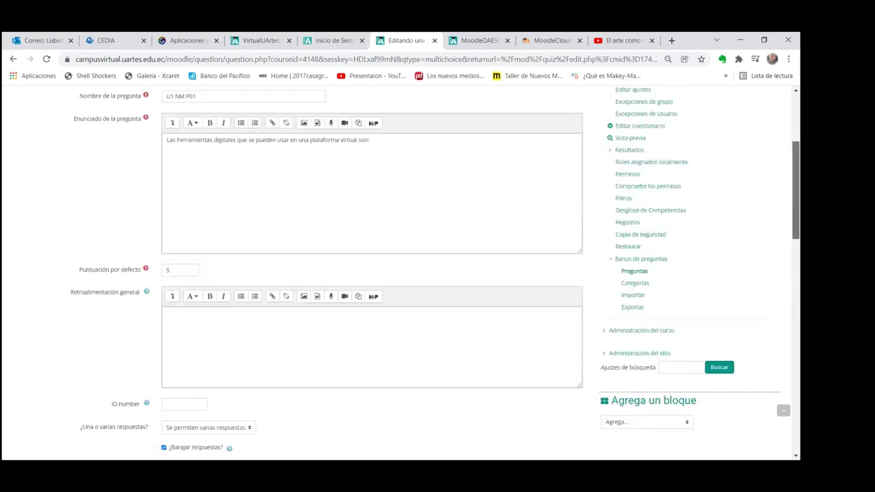
{"action": "scroll", "coordinate": [429, 356], "scroll_direction": "down", "scroll_amount": 7}
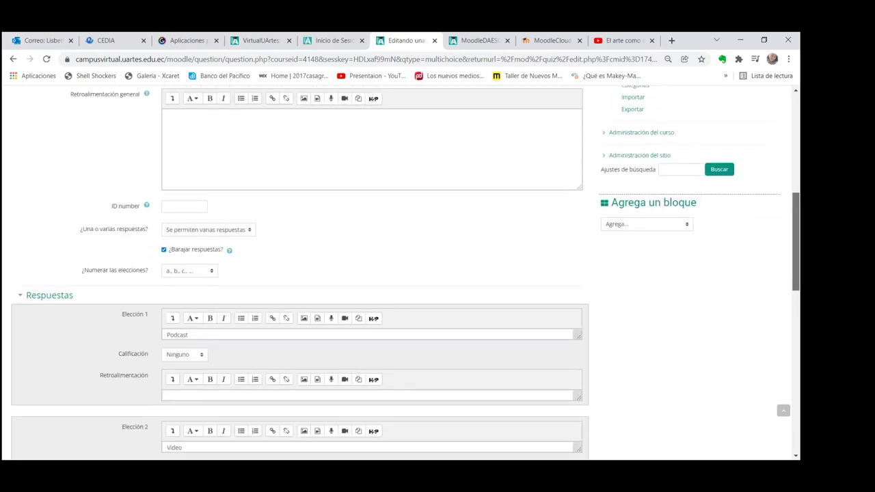
{"action": "scroll", "coordinate": [428, 355], "scroll_direction": "down", "scroll_amount": 3}
{"action": "left_click", "coordinate": [187, 313]}
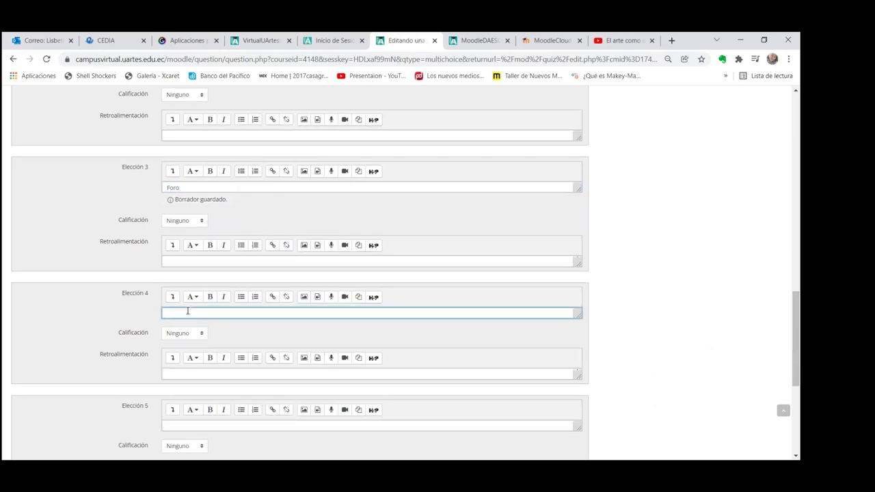
{"action": "type", "text": "Libro impreso"}
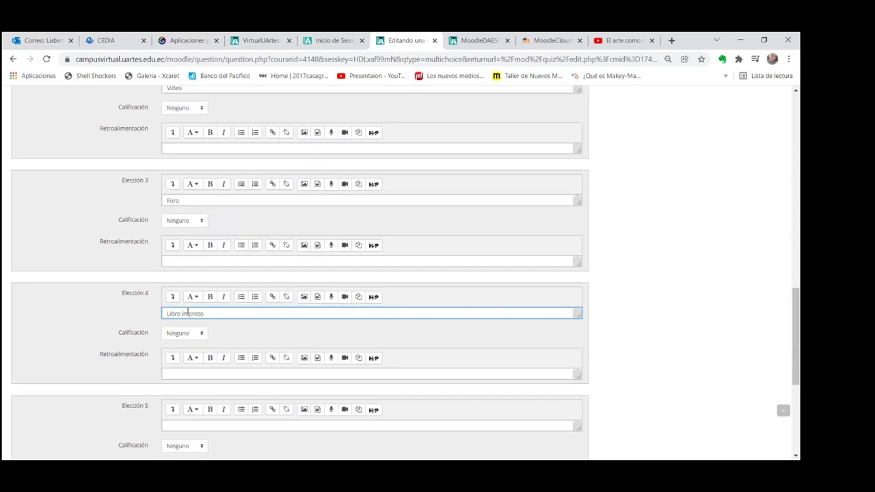
{"action": "scroll", "coordinate": [188, 312], "scroll_direction": "down", "scroll_amount": 4}
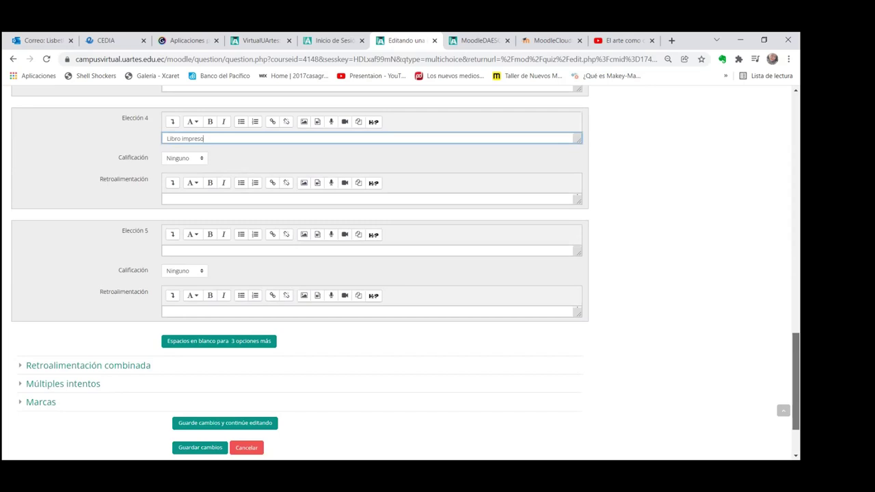
{"action": "scroll", "coordinate": [405, 273], "scroll_direction": "down", "scroll_amount": 1}
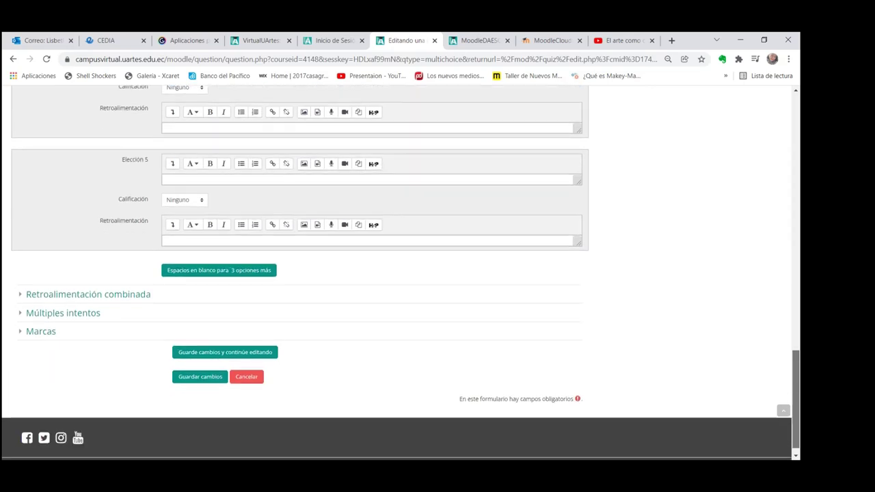
{"action": "scroll", "coordinate": [214, 383], "scroll_direction": "up", "scroll_amount": 2}
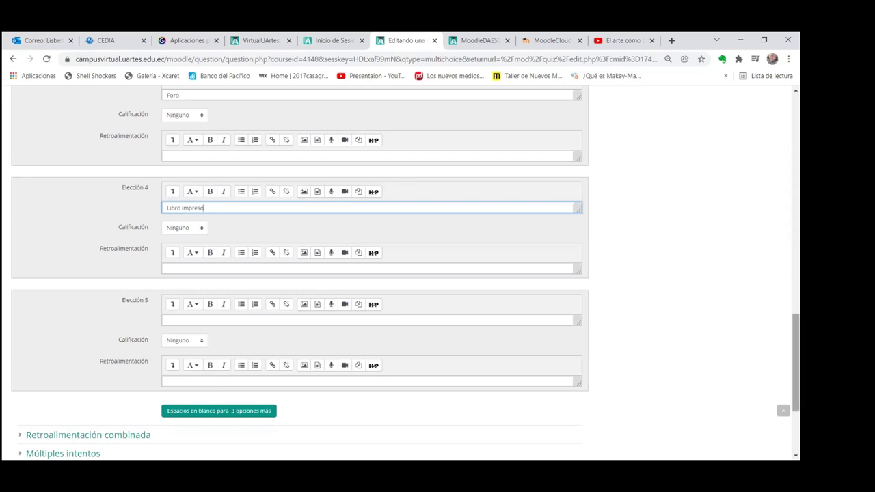
{"action": "scroll", "coordinate": [405, 273], "scroll_direction": "up", "scroll_amount": 2}
{"action": "scroll", "coordinate": [405, 273], "scroll_direction": "down", "scroll_amount": 3}
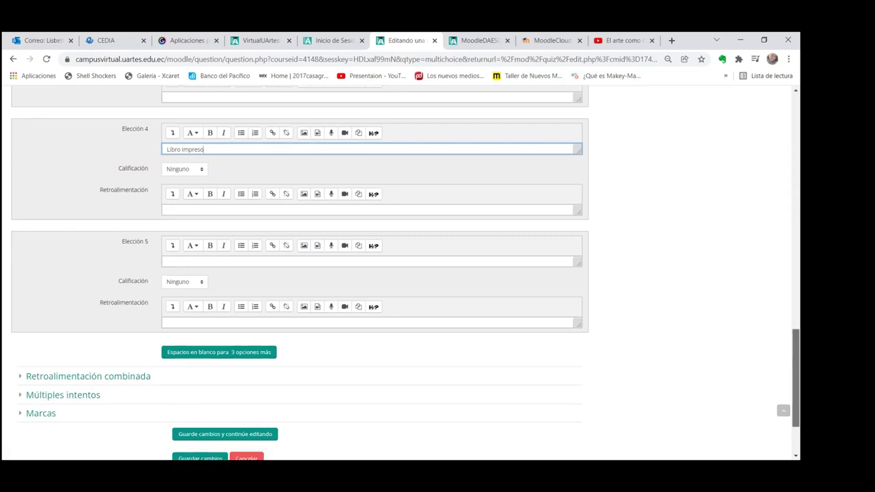
{"action": "scroll", "coordinate": [357, 371], "scroll_direction": "down", "scroll_amount": 1}
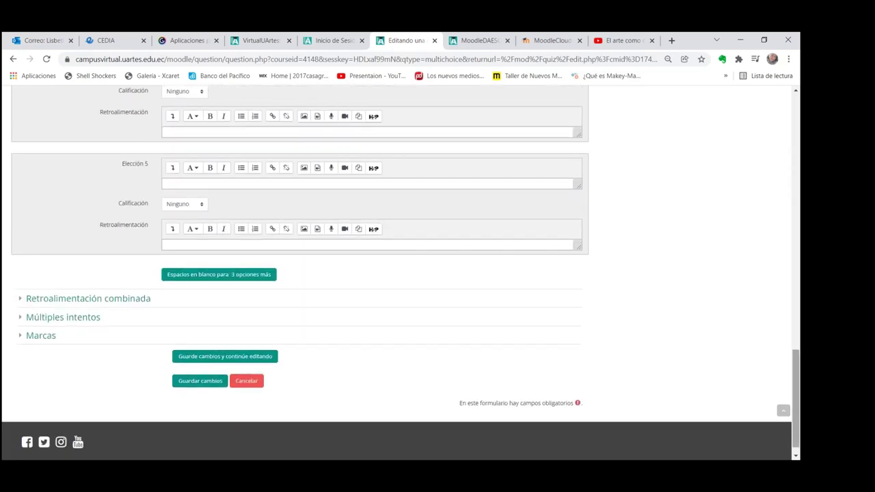
{"action": "scroll", "coordinate": [300, 273], "scroll_direction": "up", "scroll_amount": 6}
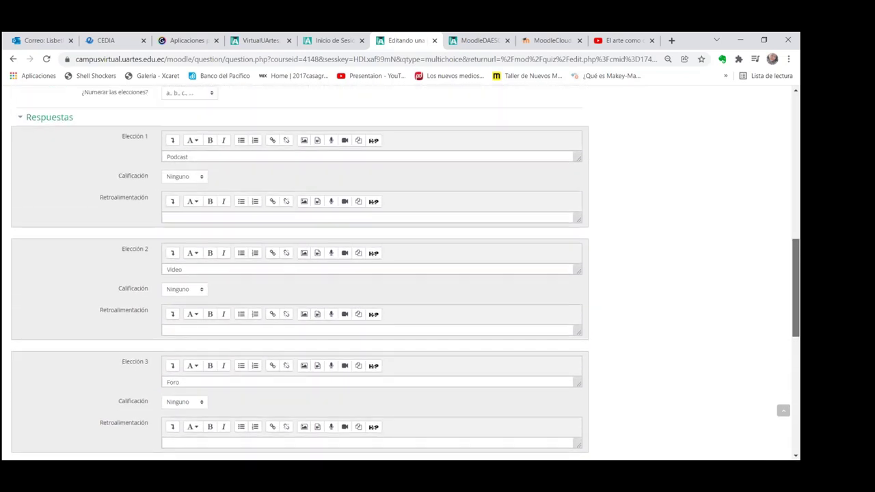
- Give the Podcast, Video and Foro answers a 33.33333% grade each
{"action": "scroll", "coordinate": [441, 154], "scroll_direction": "down", "scroll_amount": 1}
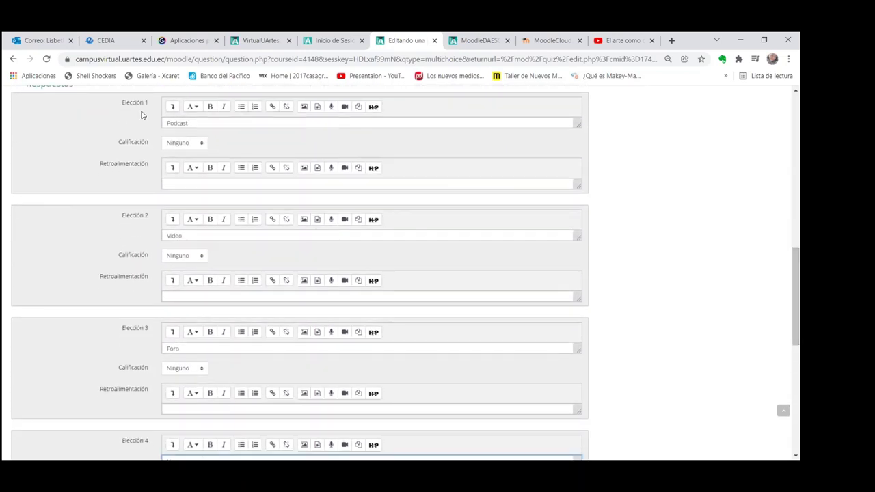
{"action": "left_click", "coordinate": [177, 142]}
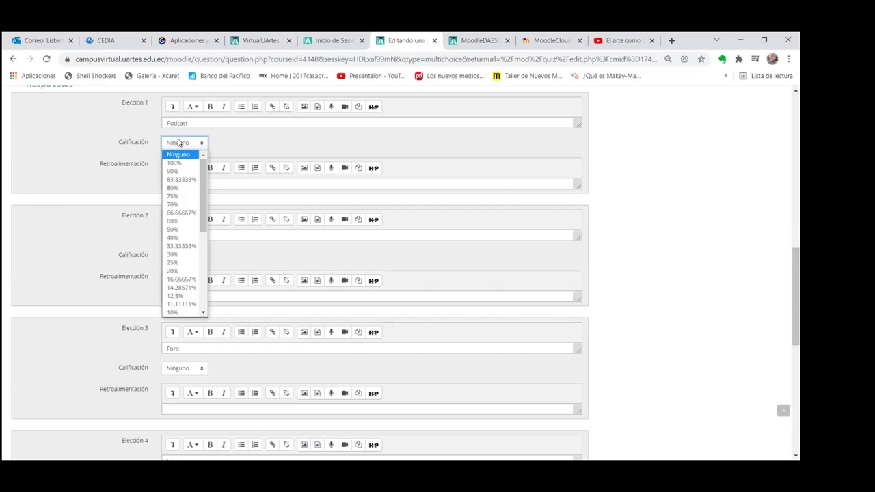
{"action": "left_click", "coordinate": [192, 245]}
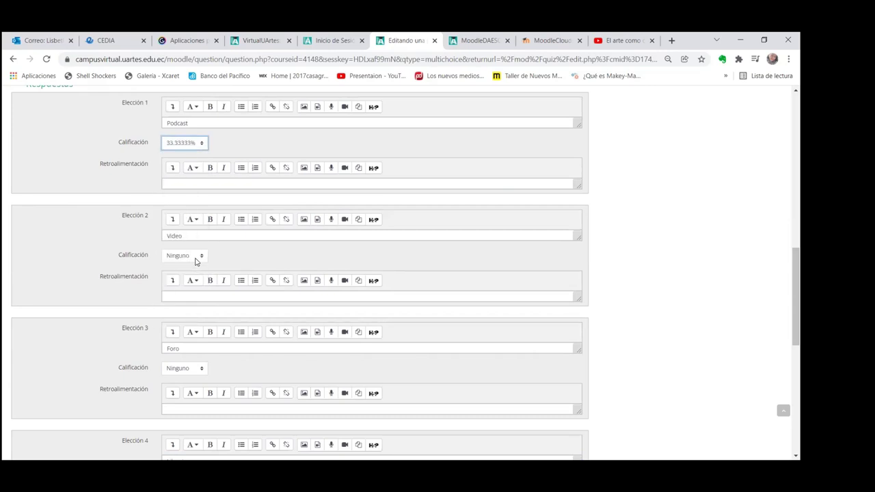
{"action": "left_click", "coordinate": [195, 257]}
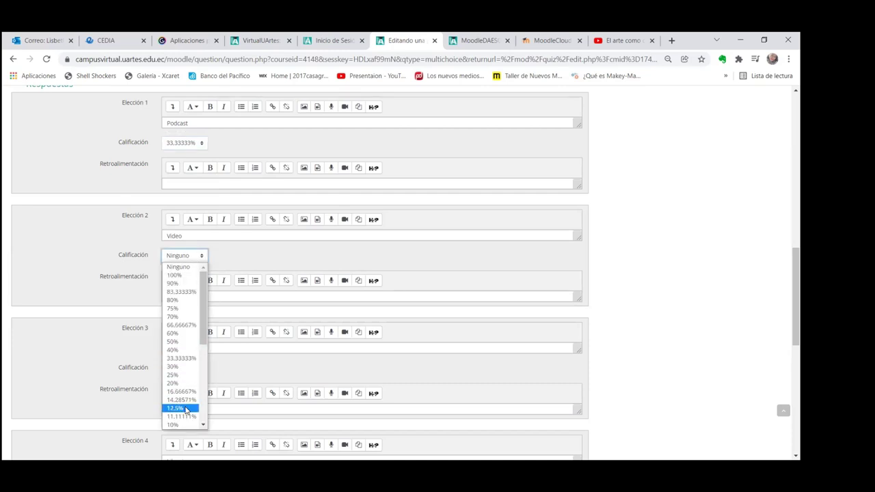
{"action": "left_click", "coordinate": [179, 359]}
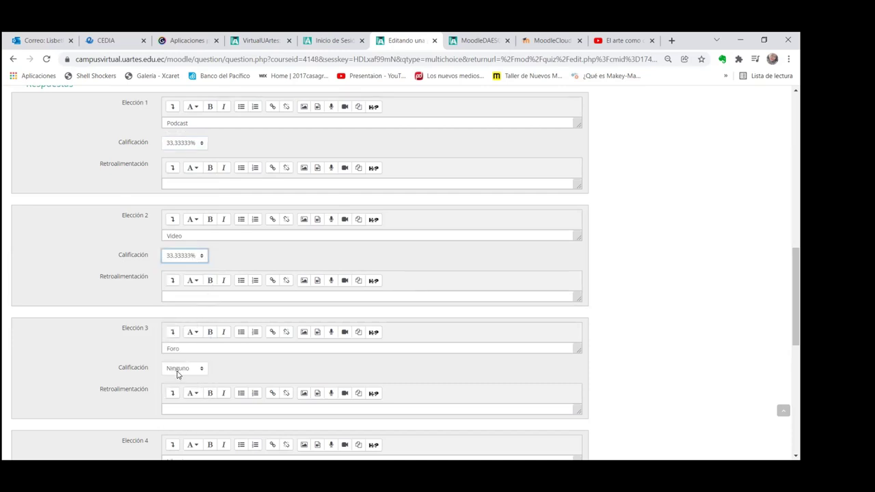
{"action": "left_click", "coordinate": [179, 369]}
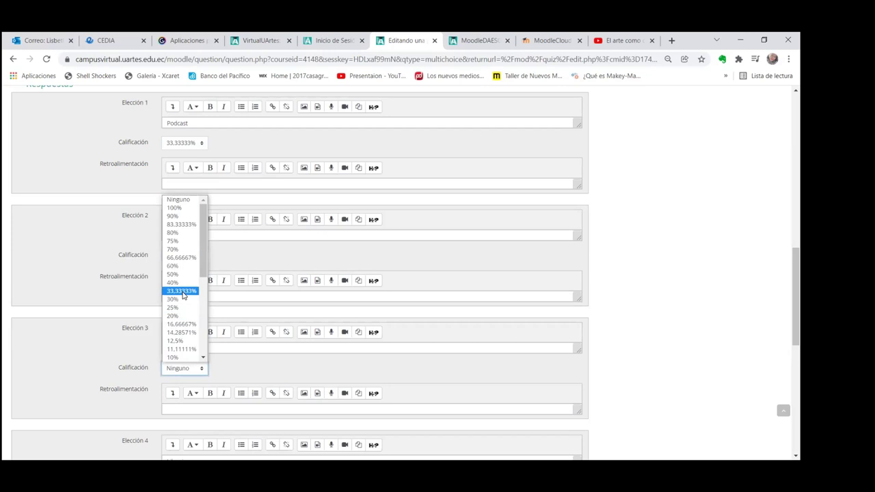
{"action": "key", "text": "Return"}
{"action": "scroll", "coordinate": [403, 274], "scroll_direction": "down", "scroll_amount": 3}
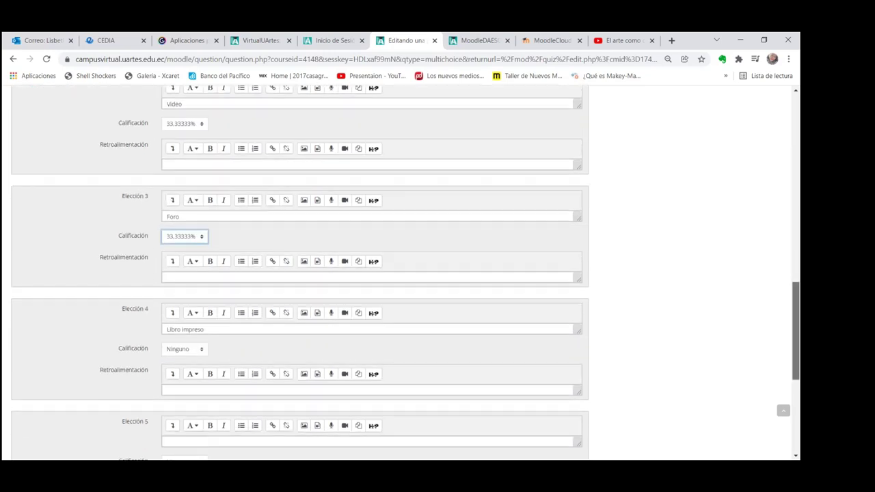
{"action": "scroll", "coordinate": [403, 274], "scroll_direction": "down", "scroll_amount": 3}
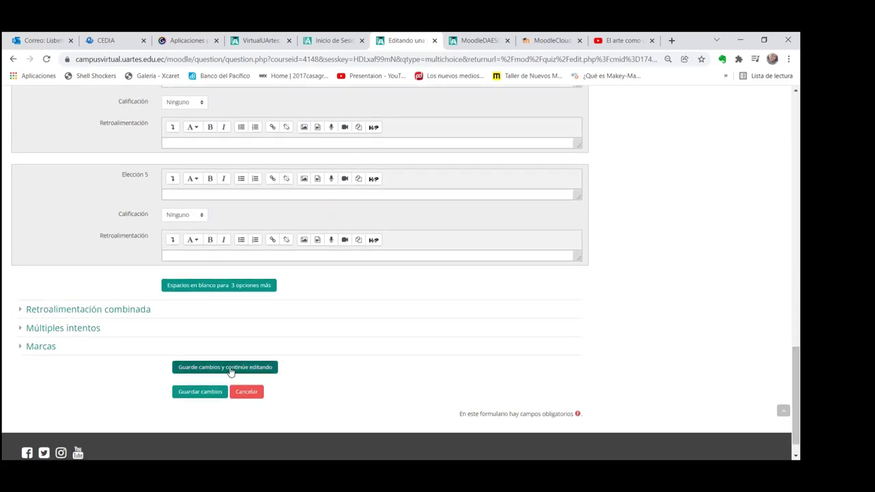
- Save question U1 NM P01 and start a new Verdadero/Falso question in the quiz
{"action": "left_click", "coordinate": [200, 391]}
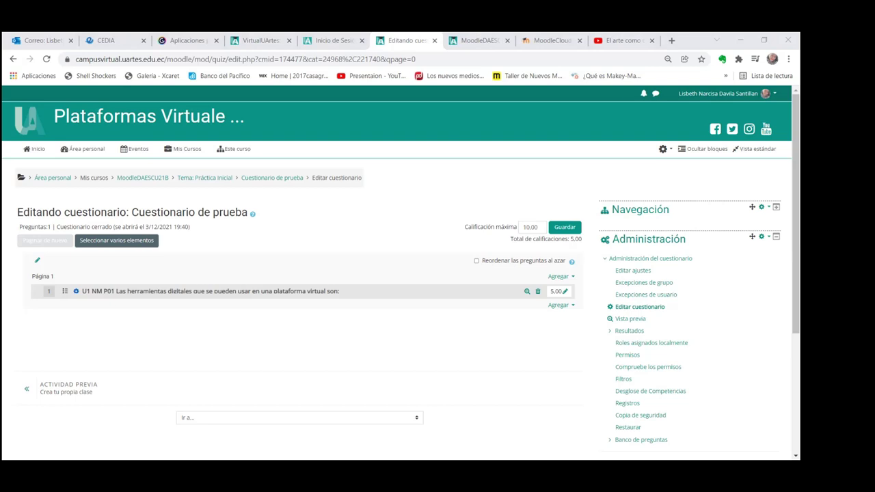
{"action": "left_click", "coordinate": [561, 305]}
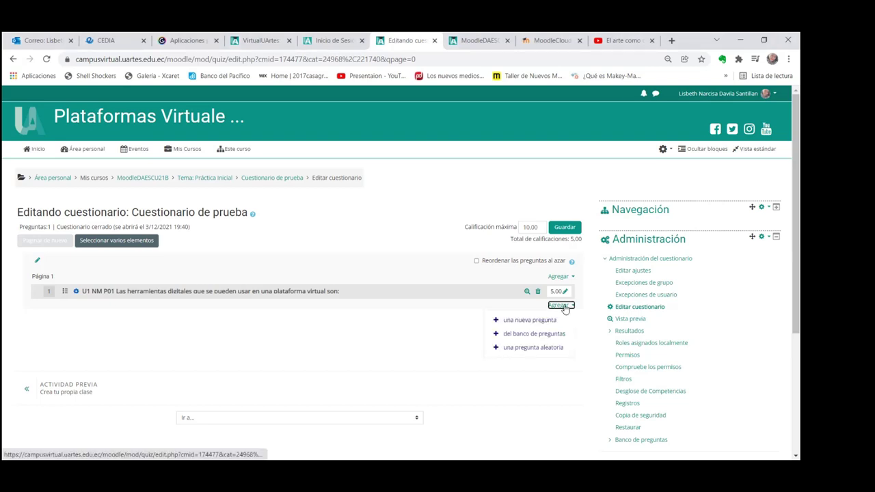
{"action": "left_click", "coordinate": [534, 321]}
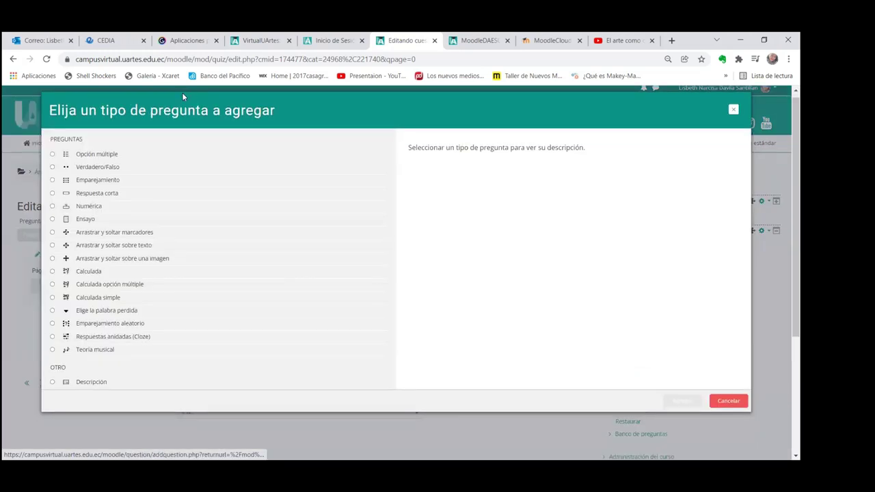
{"action": "left_click", "coordinate": [89, 167]}
{"action": "left_click", "coordinate": [682, 401]}
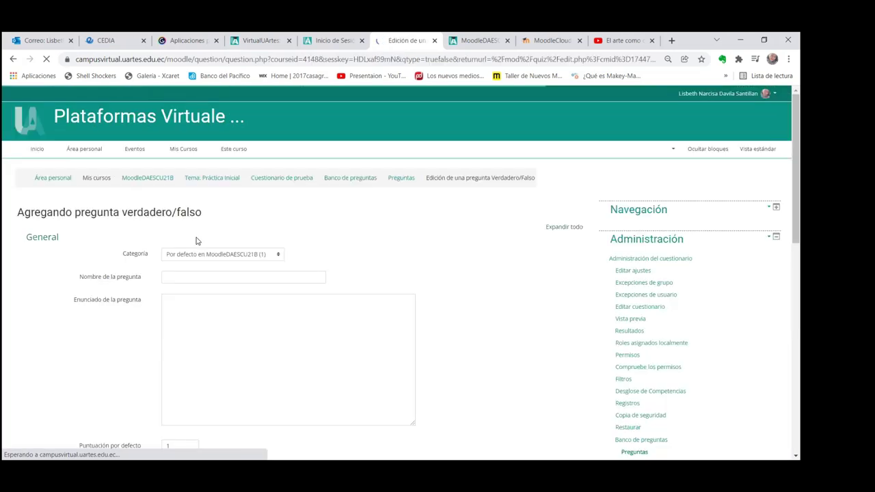
- Name the true/false question 'U1 NM P02' and paste in the technology-expert statement
{"action": "left_click", "coordinate": [181, 276]}
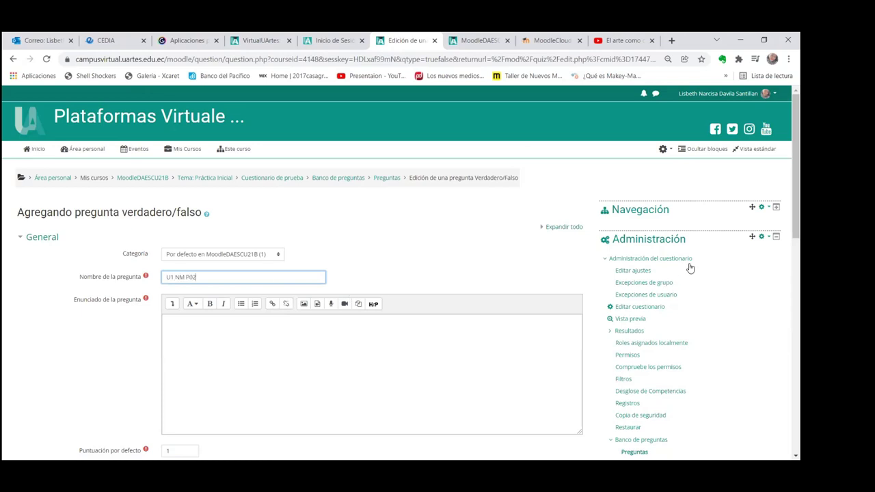
{"action": "scroll", "coordinate": [796, 205], "scroll_direction": "down", "scroll_amount": 2}
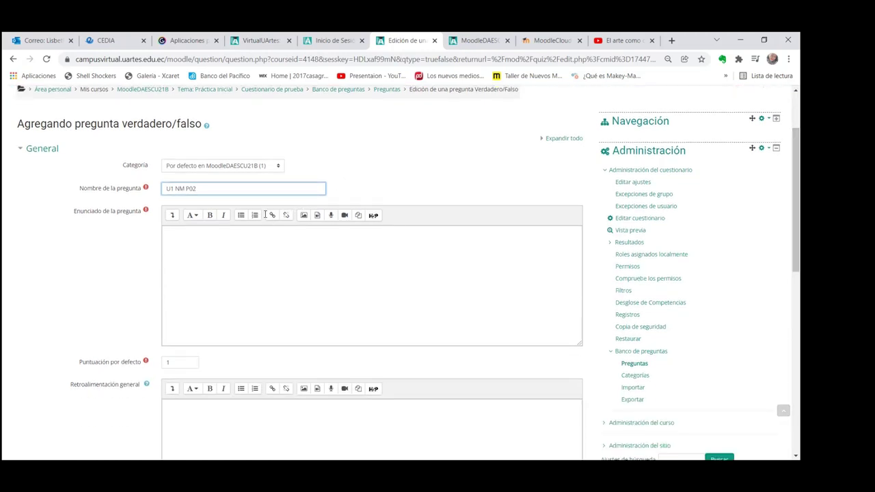
{"action": "left_click", "coordinate": [242, 236]}
{"action": "type", "text": "Para utilizar una plataforma virtual es necesario ser un experto en tecnologia"}
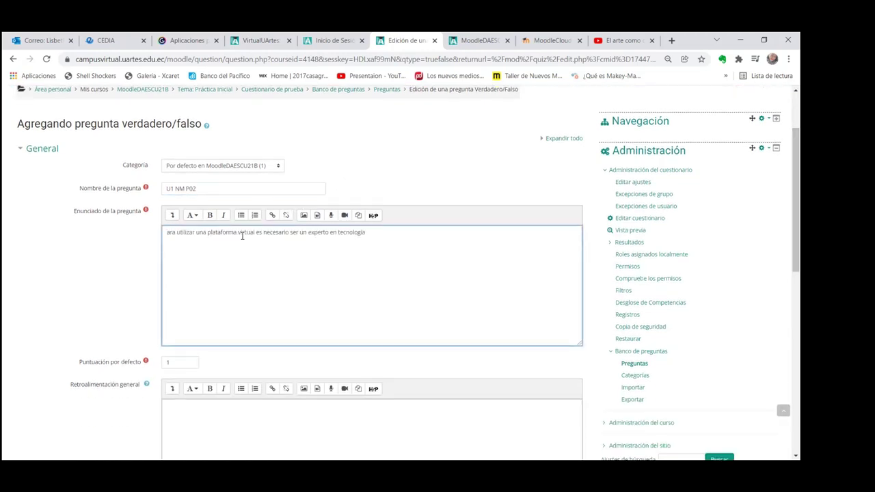
{"action": "type", "text": "P"}
{"action": "left_click", "coordinate": [382, 239]}
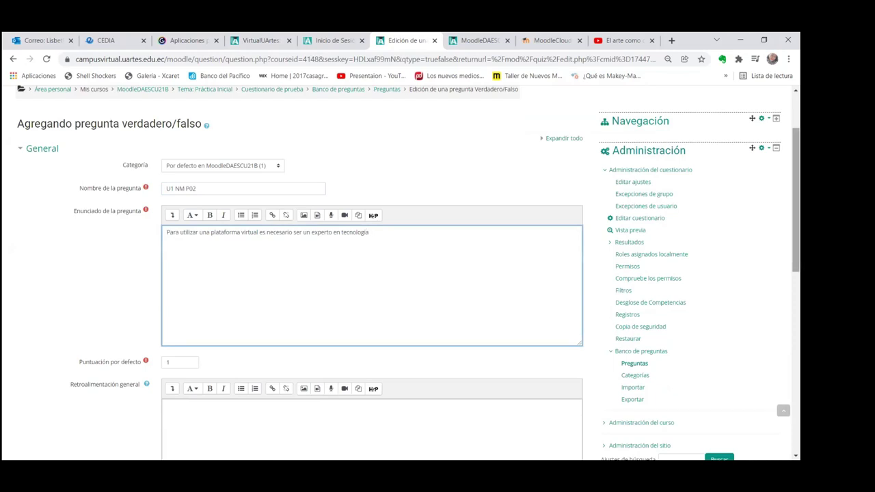
- Set the question's default mark to 5, leaving the correct answer as Falso
{"action": "scroll", "coordinate": [169, 187], "scroll_direction": "down", "scroll_amount": 3}
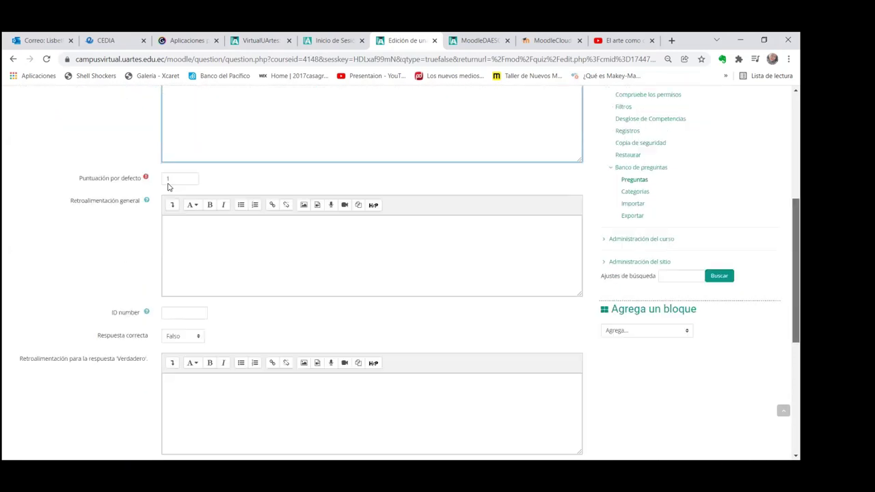
{"action": "scroll", "coordinate": [180, 162], "scroll_direction": "down", "scroll_amount": 1}
{"action": "left_click", "coordinate": [151, 146]}
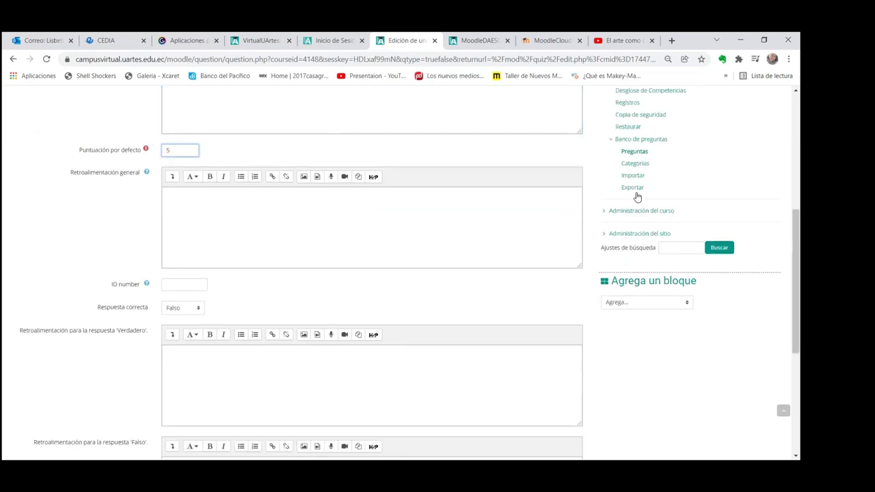
{"action": "left_click_drag", "start_coordinate": [796, 281], "coordinate": [795, 288]}
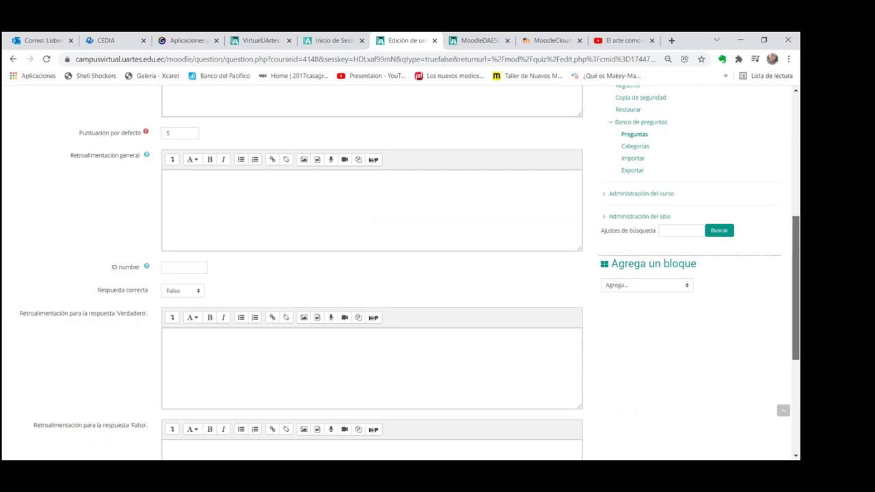
{"action": "scroll", "coordinate": [410, 274], "scroll_direction": "up", "scroll_amount": 1}
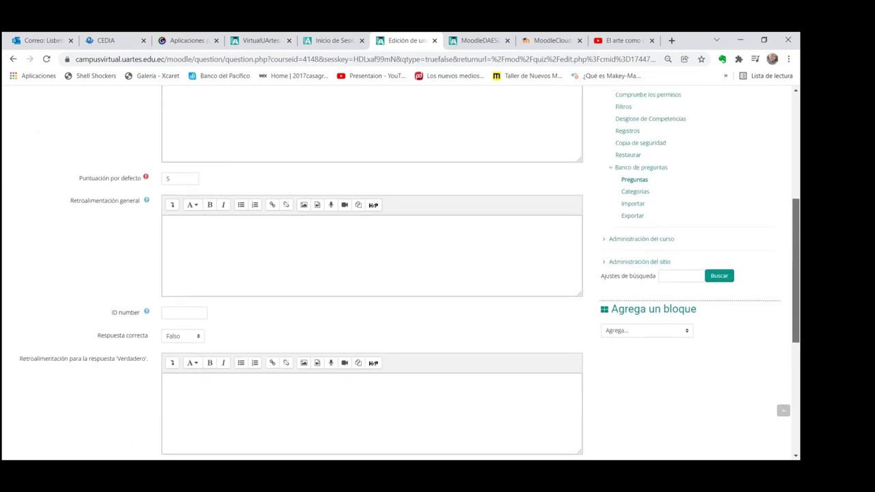
{"action": "scroll", "coordinate": [410, 274], "scroll_direction": "down", "scroll_amount": 2}
{"action": "scroll", "coordinate": [320, 255], "scroll_direction": "down", "scroll_amount": 3}
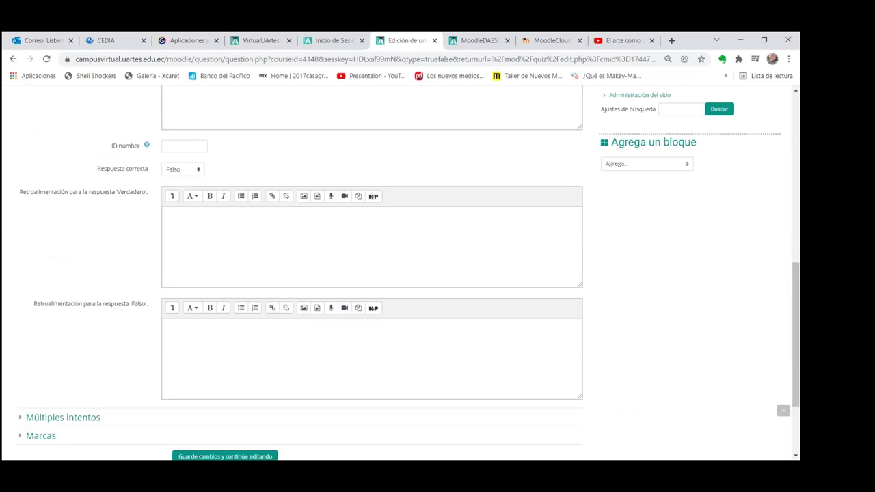
{"action": "scroll", "coordinate": [409, 274], "scroll_direction": "up", "scroll_amount": 8}
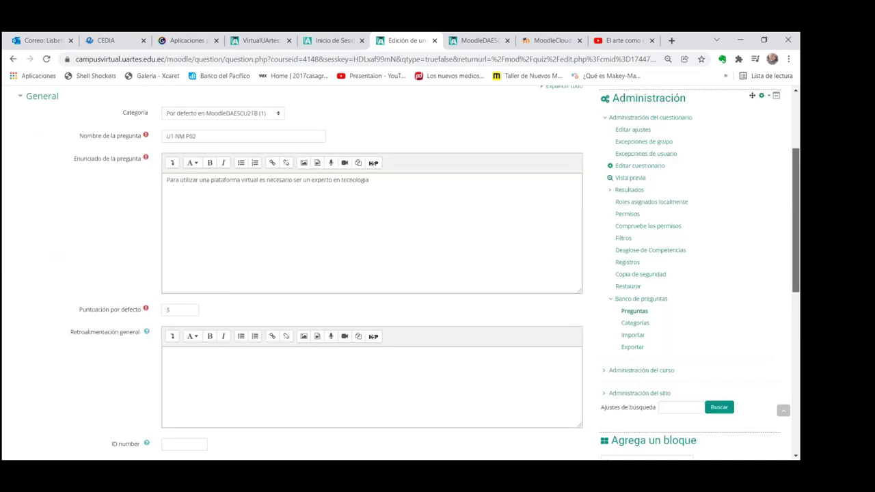
{"action": "scroll", "coordinate": [409, 274], "scroll_direction": "up", "scroll_amount": 1}
{"action": "scroll", "coordinate": [409, 273], "scroll_direction": "down", "scroll_amount": 1}
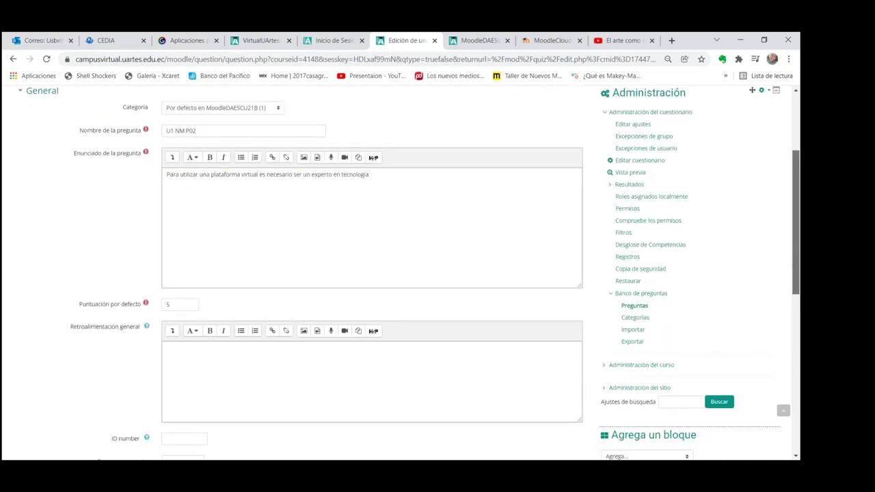
{"action": "scroll", "coordinate": [409, 273], "scroll_direction": "down", "scroll_amount": 8}
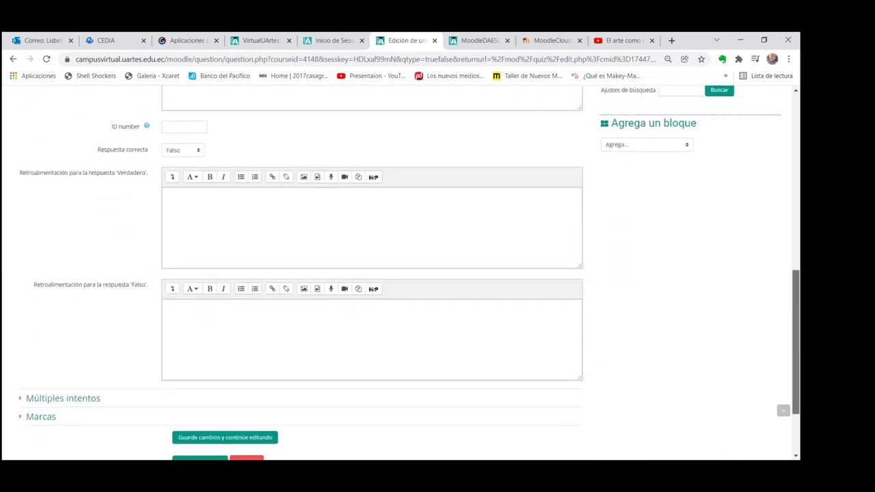
{"action": "scroll", "coordinate": [248, 371], "scroll_direction": "down", "scroll_amount": 2}
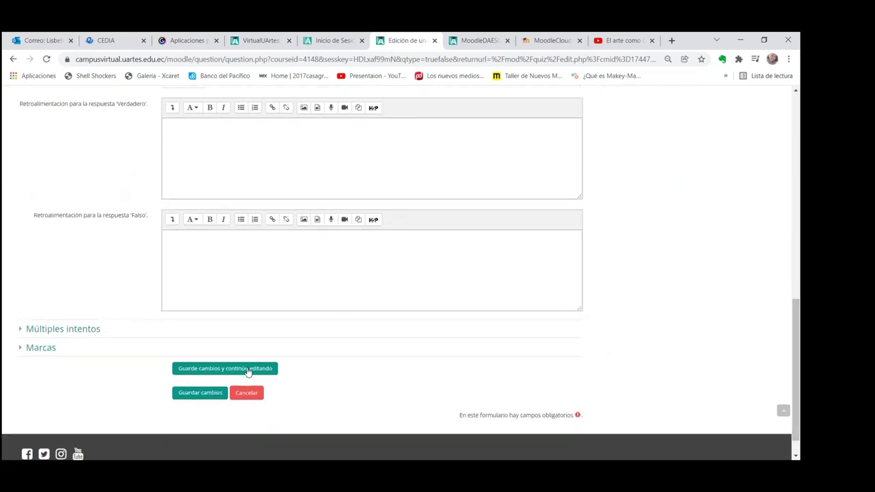
- Save U1 NM P02, giving the quiz two questions worth 5.00 each
{"action": "left_click", "coordinate": [197, 397]}
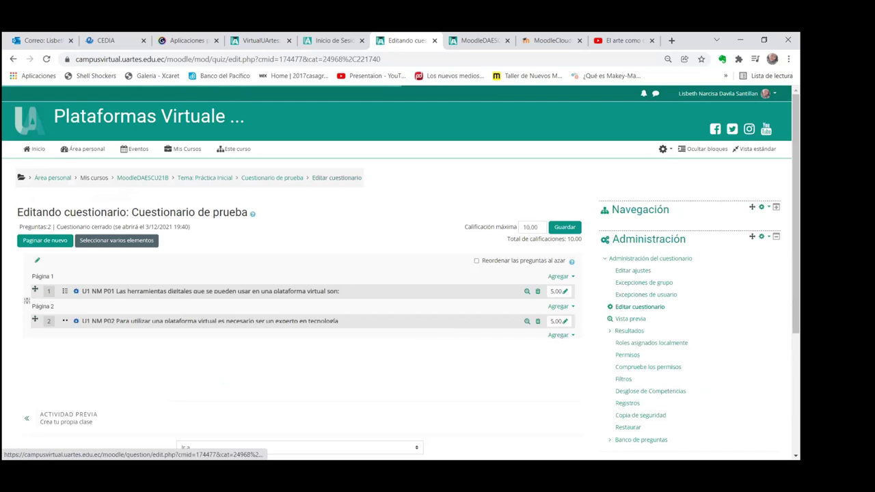
{"action": "scroll", "coordinate": [400, 272], "scroll_direction": "down", "scroll_amount": 1}
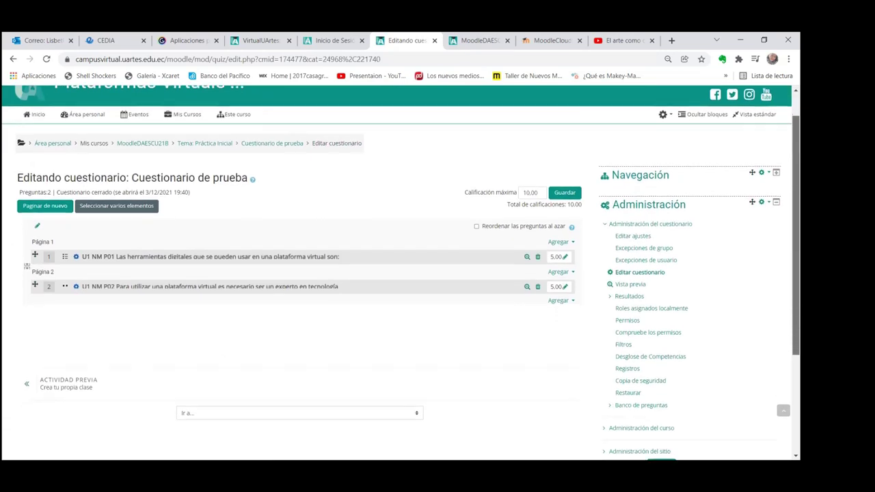
{"action": "scroll", "coordinate": [401, 272], "scroll_direction": "down", "scroll_amount": 1}
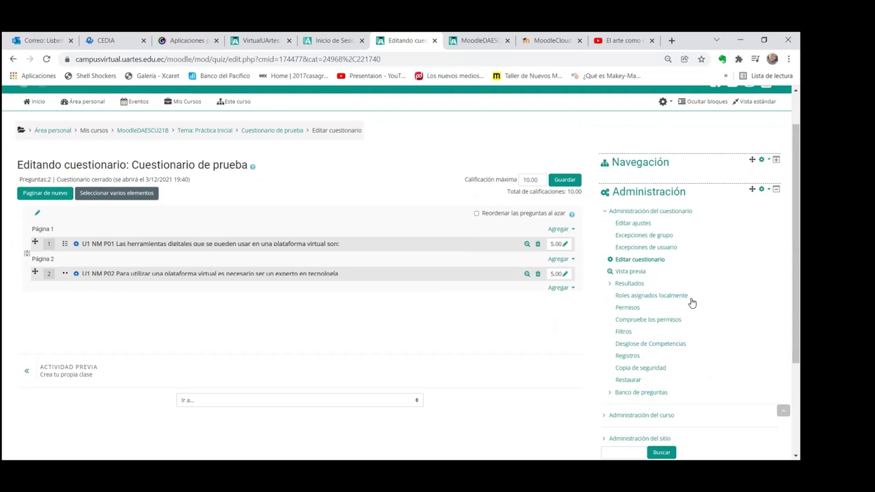
- Preview Cuestionario de prueba and begin an attempt showing question 1
{"action": "left_click", "coordinate": [624, 276]}
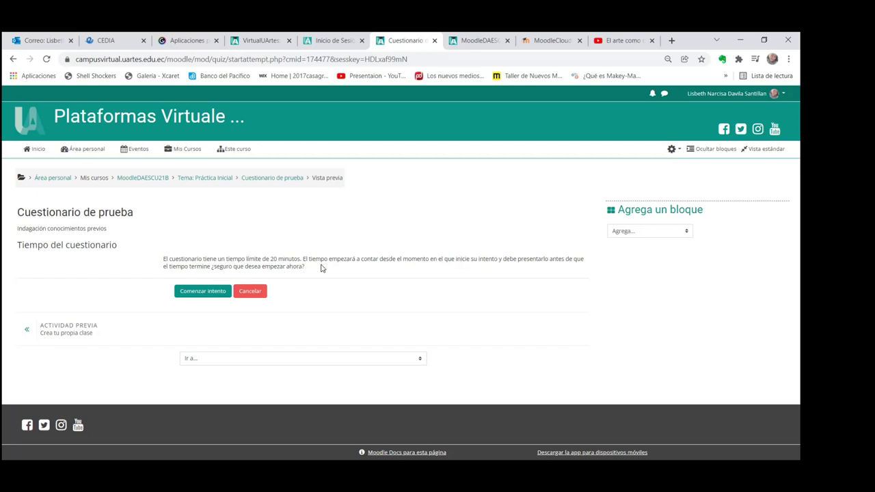
{"action": "left_click", "coordinate": [201, 293]}
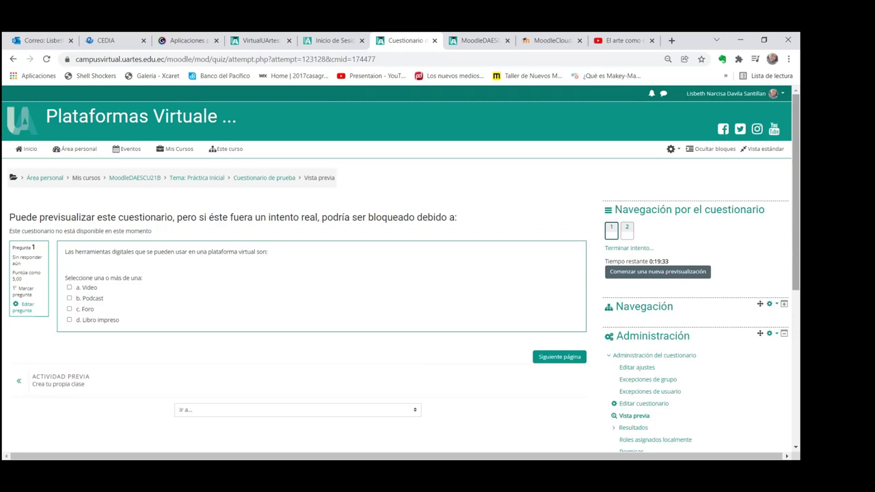
- Answer question 1 with Video, Podcast and Foro, and question 2 with Verdadero
{"action": "scroll", "coordinate": [401, 269], "scroll_direction": "down", "scroll_amount": 1}
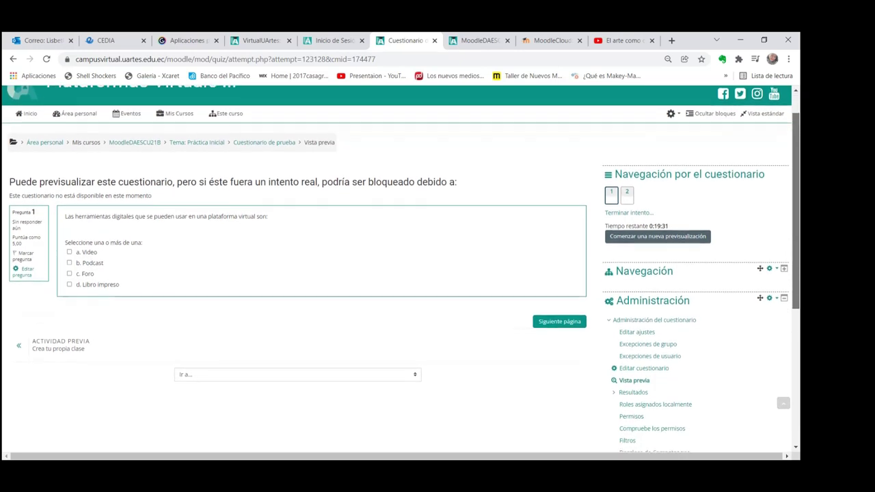
{"action": "scroll", "coordinate": [400, 269], "scroll_direction": "down", "scroll_amount": 1}
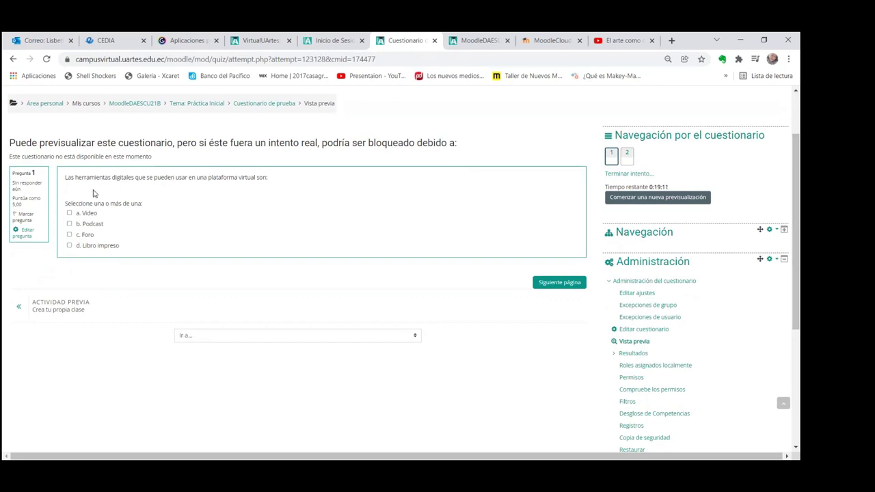
{"action": "left_click", "coordinate": [69, 213]}
{"action": "left_click", "coordinate": [69, 223]}
{"action": "left_click", "coordinate": [69, 234]}
{"action": "left_click", "coordinate": [572, 284]}
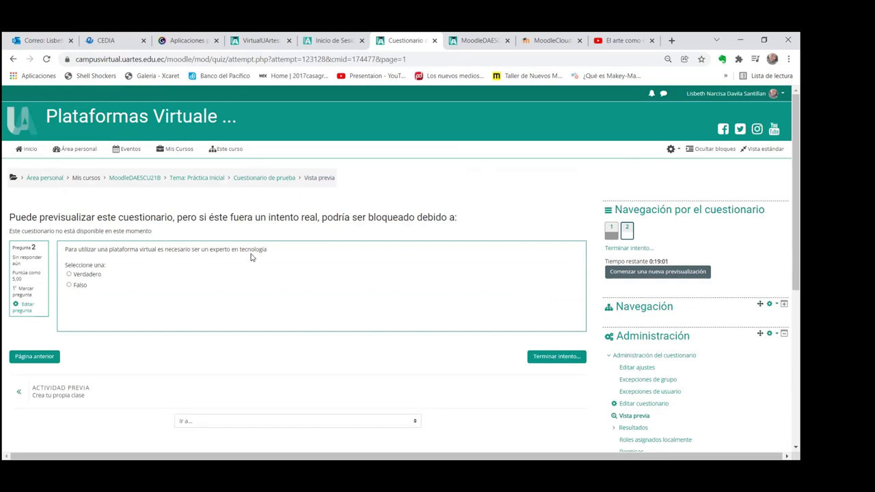
{"action": "left_click", "coordinate": [69, 274]}
- Open the attempt summary, revisit both questions, then return to the summary
{"action": "left_click", "coordinate": [552, 358]}
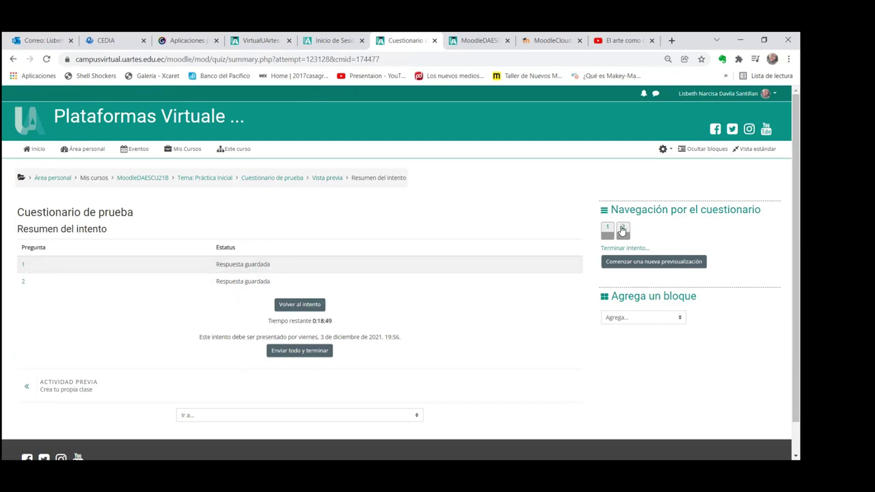
{"action": "left_click", "coordinate": [622, 230]}
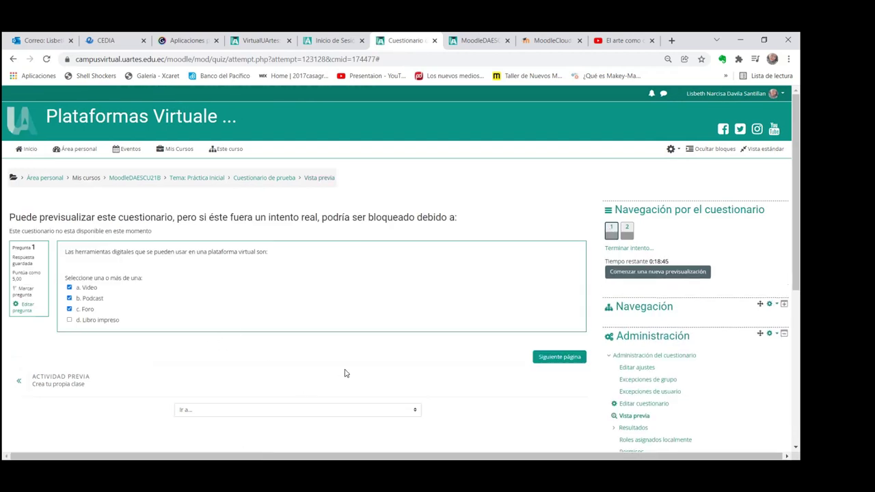
{"action": "left_click", "coordinate": [627, 230]}
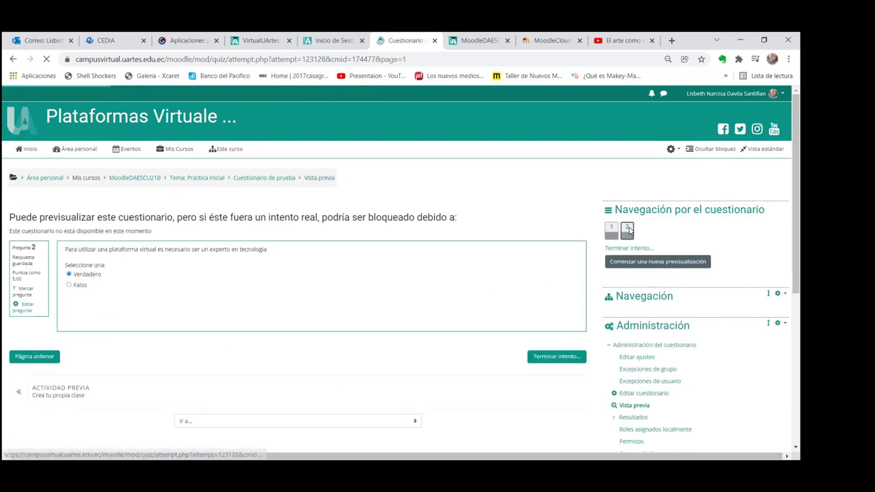
{"action": "left_click", "coordinate": [559, 358]}
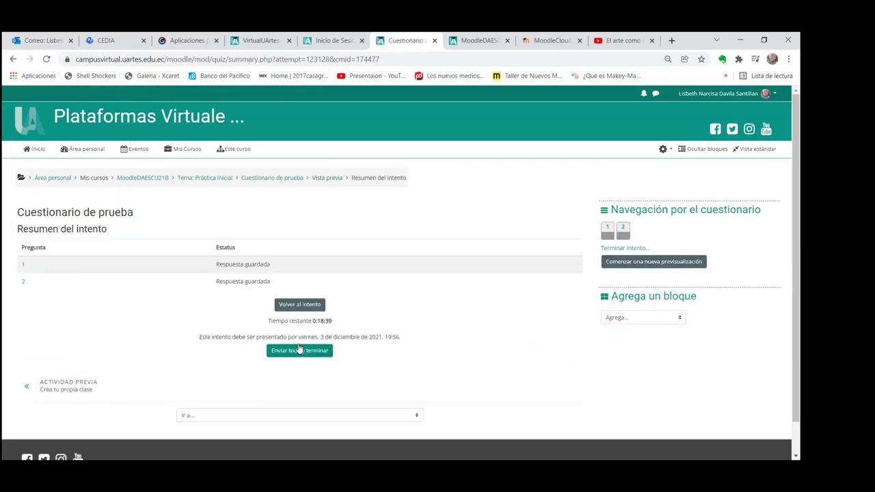
- Submit all answers, confirm, and scroll through the graded review page
{"action": "left_click", "coordinate": [291, 352]}
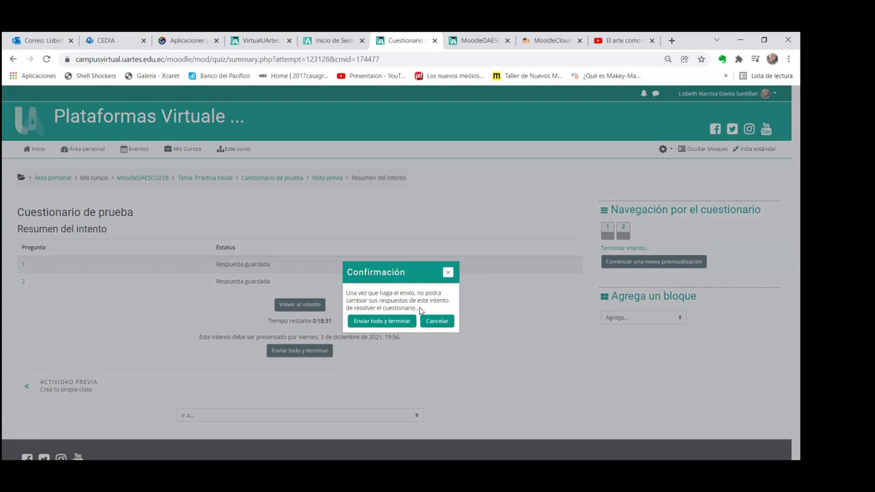
{"action": "left_click", "coordinate": [380, 321]}
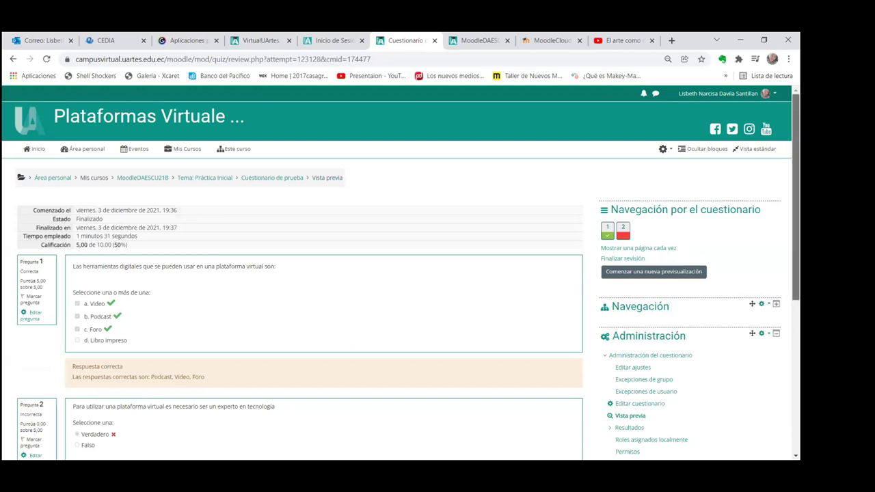
{"action": "scroll", "coordinate": [408, 273], "scroll_direction": "down", "scroll_amount": 3}
{"action": "scroll", "coordinate": [408, 273], "scroll_direction": "down", "scroll_amount": 2}
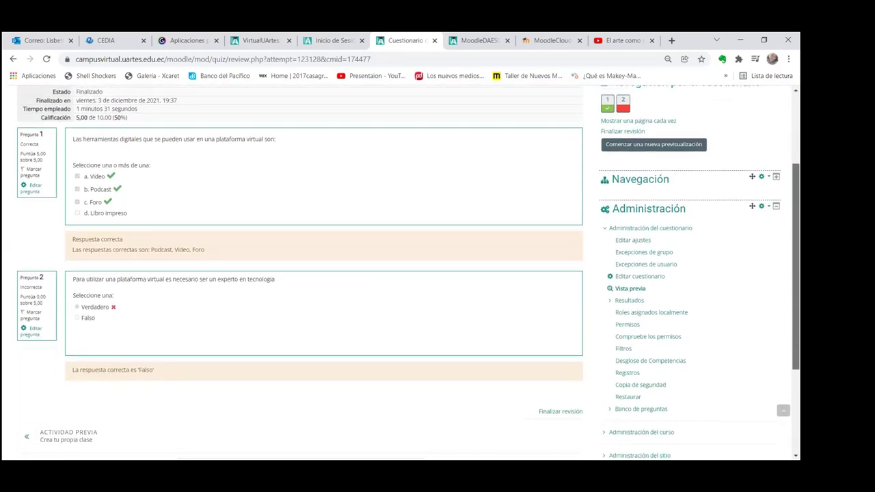
{"action": "scroll", "coordinate": [408, 273], "scroll_direction": "up", "scroll_amount": 4}
{"action": "scroll", "coordinate": [408, 274], "scroll_direction": "down", "scroll_amount": 1}
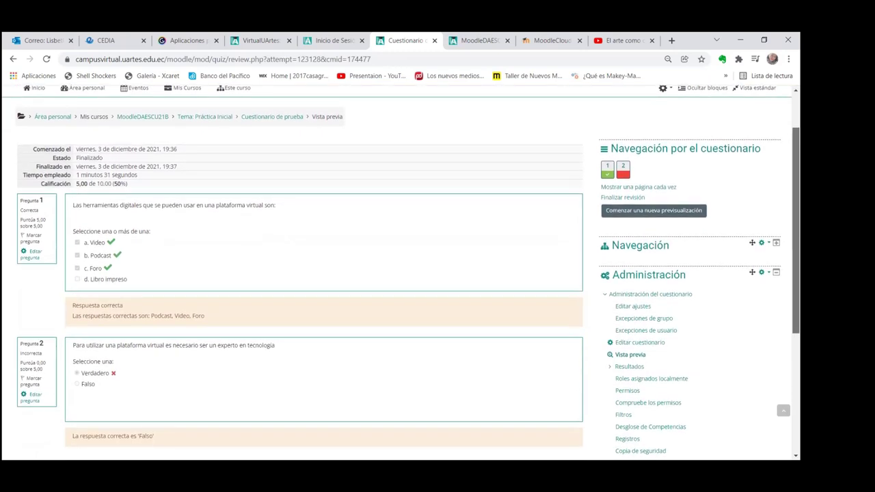
{"action": "scroll", "coordinate": [408, 273], "scroll_direction": "down", "scroll_amount": 1}
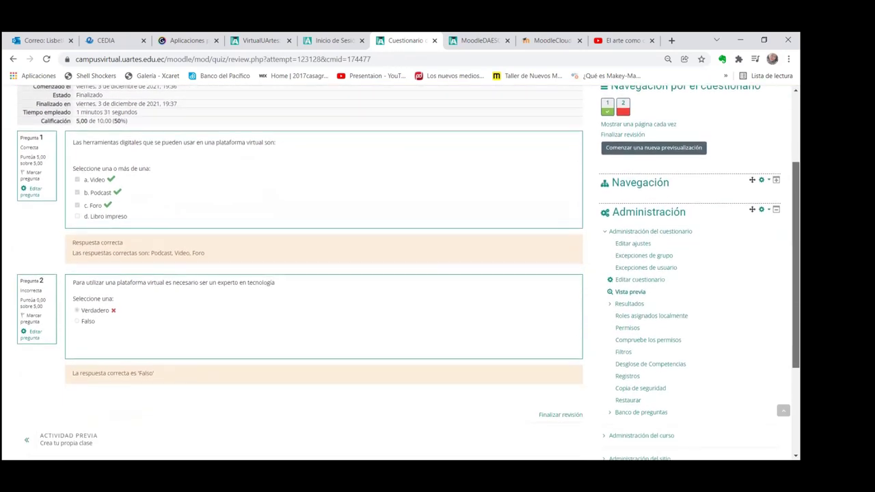
{"action": "scroll", "coordinate": [408, 273], "scroll_direction": "down", "scroll_amount": 1}
- Finish the review to return to the quiz page showing 5,00/10,00
{"action": "scroll", "coordinate": [408, 273], "scroll_direction": "up", "scroll_amount": 2}
{"action": "scroll", "coordinate": [408, 273], "scroll_direction": "up", "scroll_amount": 1}
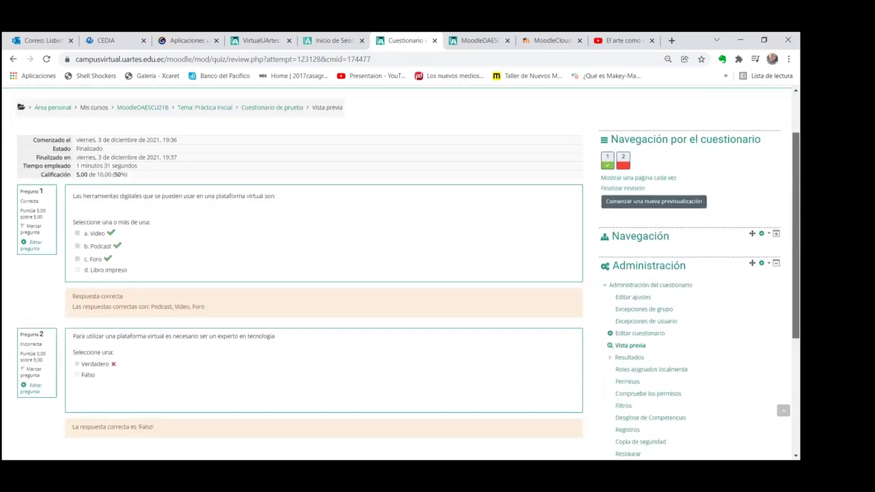
{"action": "scroll", "coordinate": [408, 274], "scroll_direction": "down", "scroll_amount": 2}
{"action": "scroll", "coordinate": [408, 273], "scroll_direction": "down", "scroll_amount": 1}
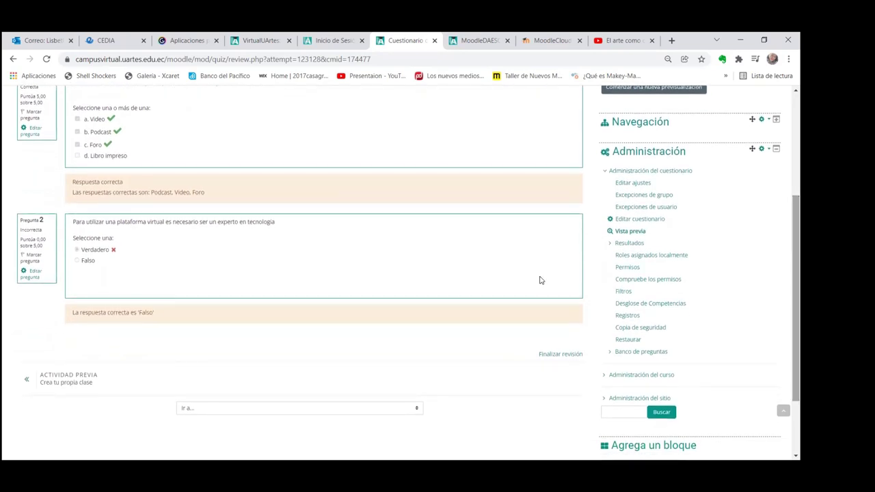
{"action": "left_click", "coordinate": [553, 356]}
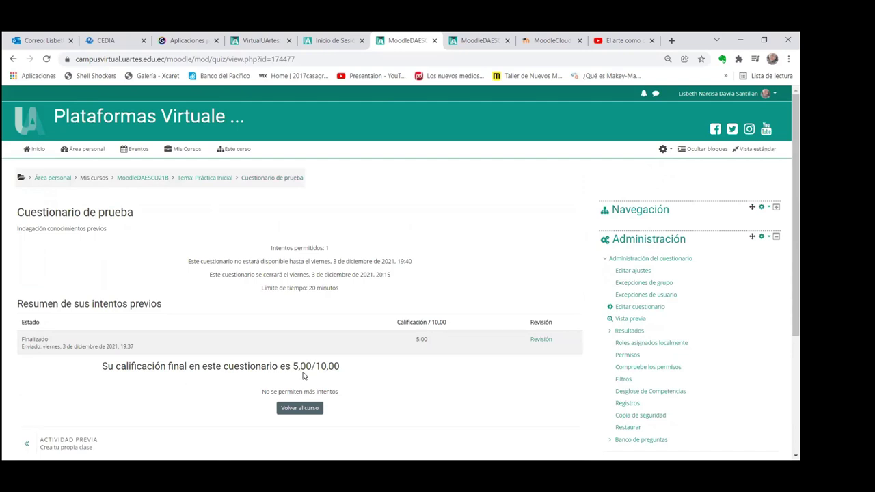
- Start a new preview attempt, answer Video, Foro and Falso, and reach the summary
{"action": "left_click", "coordinate": [626, 321]}
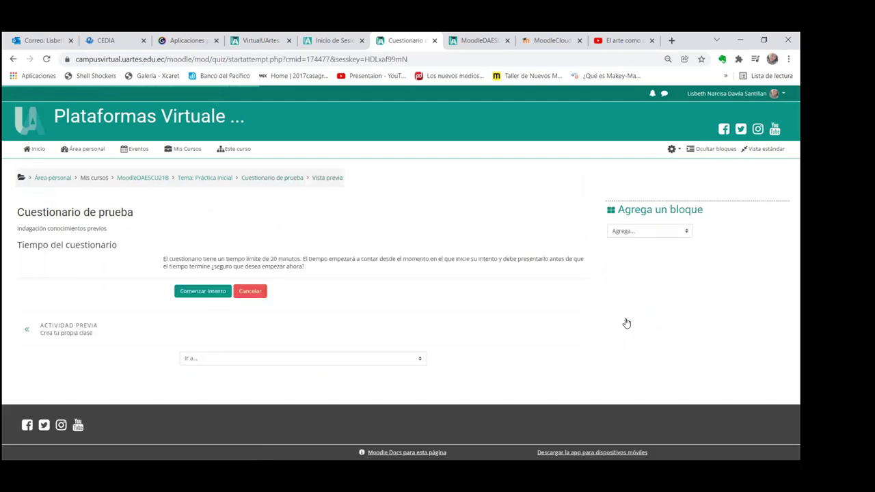
{"action": "left_click", "coordinate": [213, 294]}
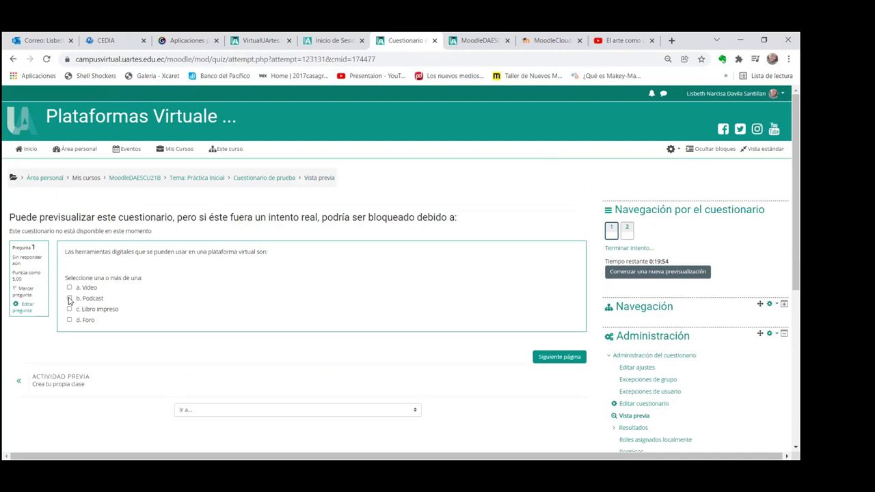
{"action": "left_click", "coordinate": [69, 287]}
{"action": "left_click", "coordinate": [553, 357]}
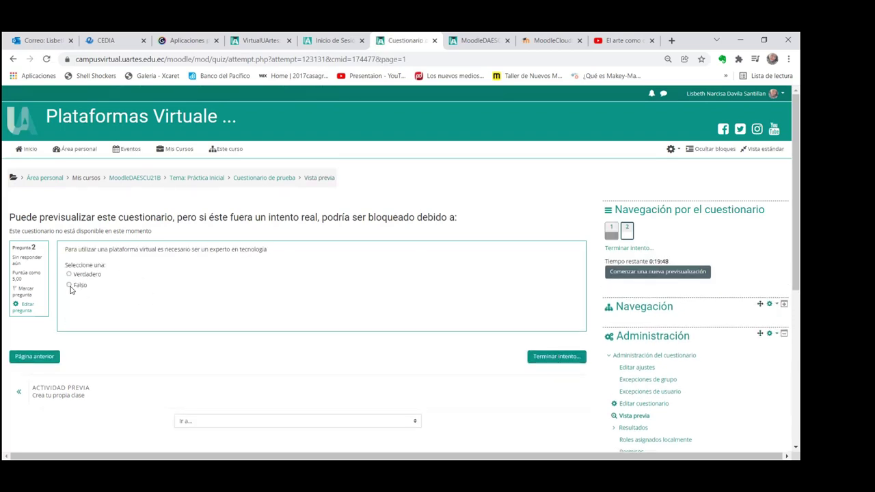
{"action": "left_click", "coordinate": [550, 358]}
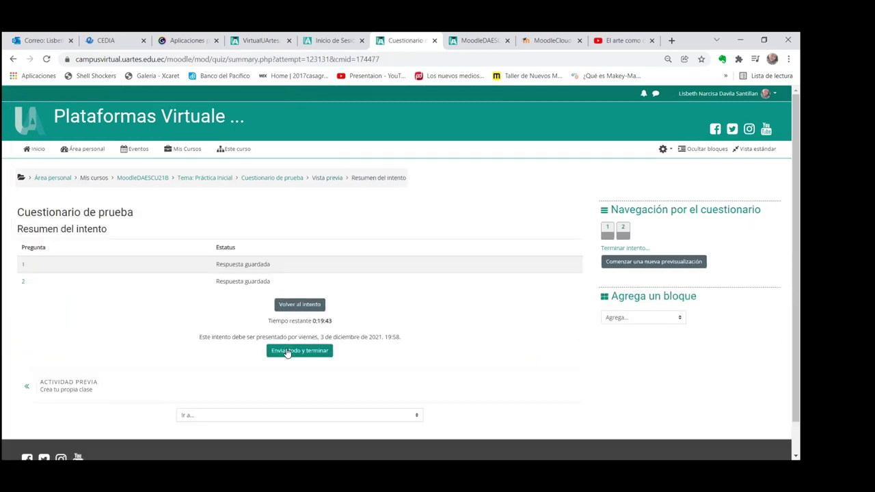
- Submit the attempt and finish its review, returning to the quiz page with 8,33/10,00
{"action": "left_click", "coordinate": [287, 352]}
{"action": "left_click", "coordinate": [393, 321]}
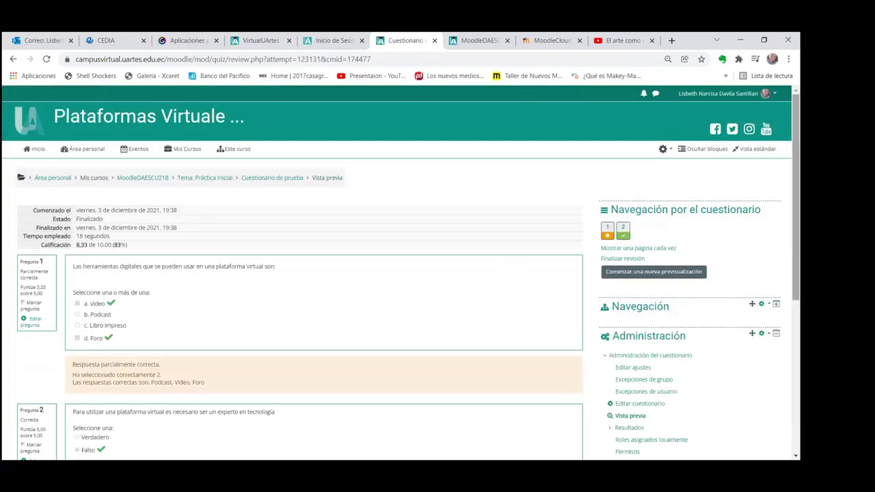
{"action": "scroll", "coordinate": [635, 182], "scroll_direction": "down", "scroll_amount": 1}
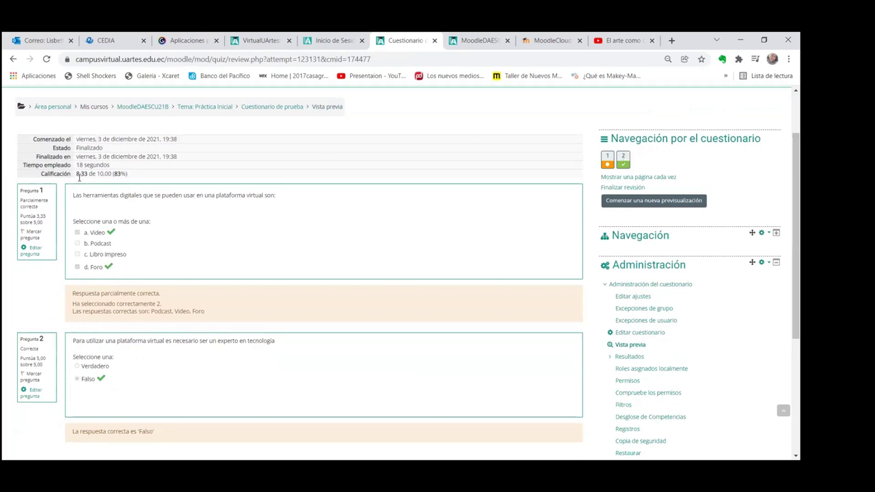
{"action": "left_click_drag", "start_coordinate": [796, 225], "coordinate": [795, 242]}
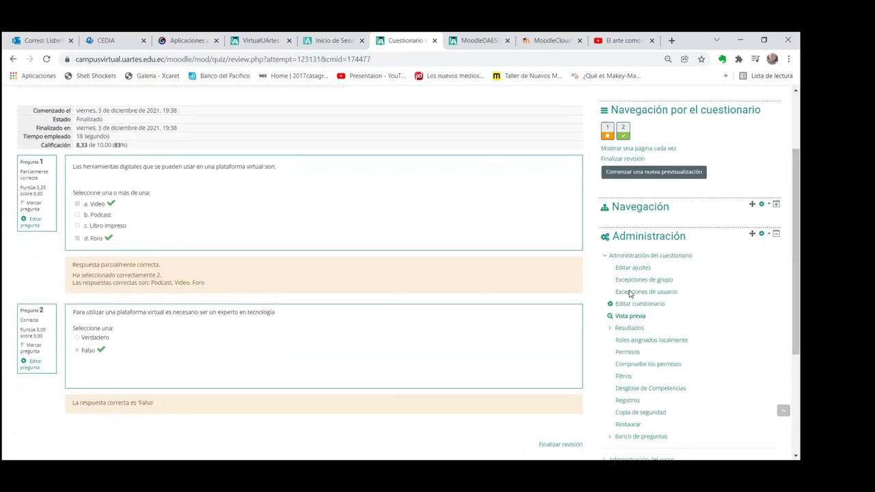
{"action": "scroll", "coordinate": [630, 294], "scroll_direction": "down", "scroll_amount": 3}
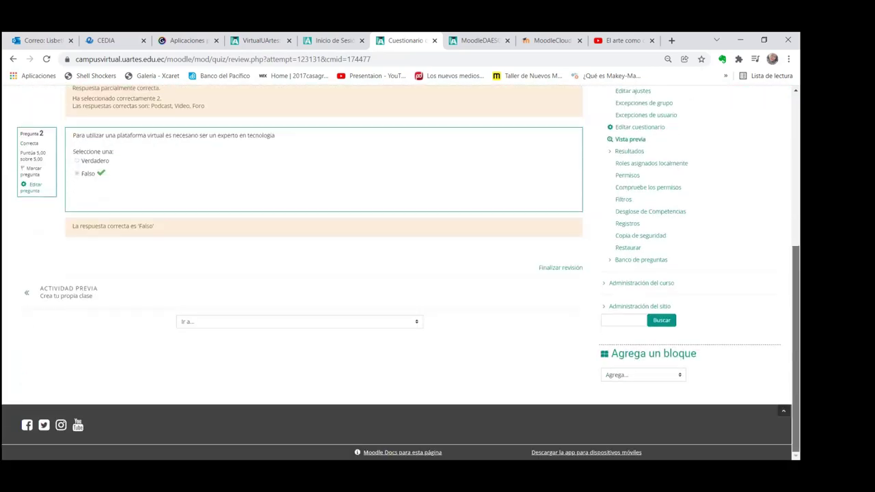
{"action": "left_click", "coordinate": [550, 269]}
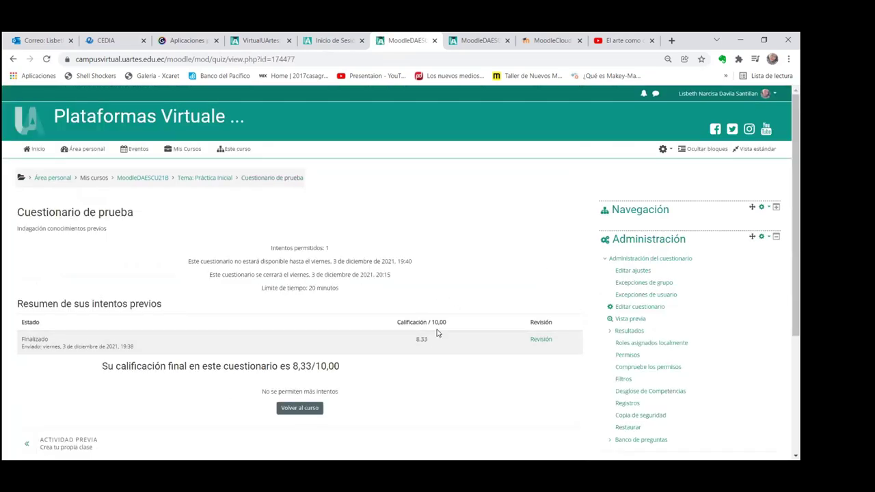
- Open MoodleDAESCU21B and find Cuestionario de prueba under Tema: Práctica Inicial
{"action": "left_click", "coordinate": [154, 179]}
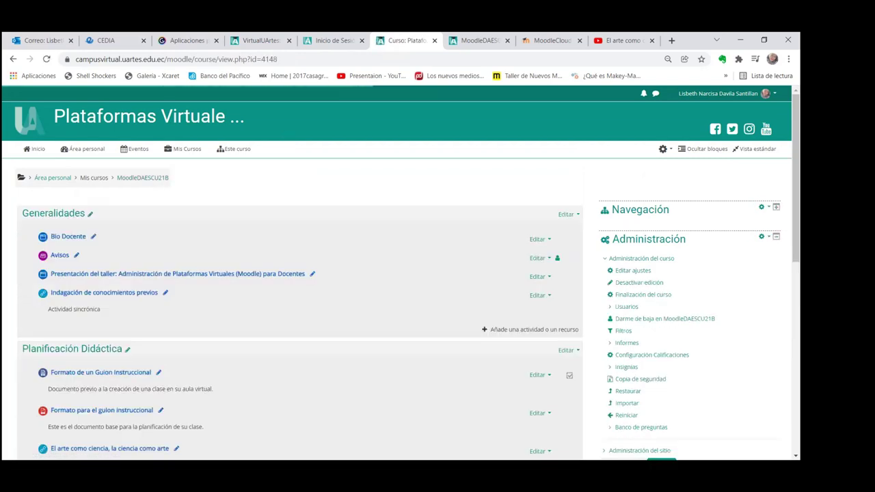
{"action": "scroll", "coordinate": [437, 274], "scroll_direction": "down", "scroll_amount": 2}
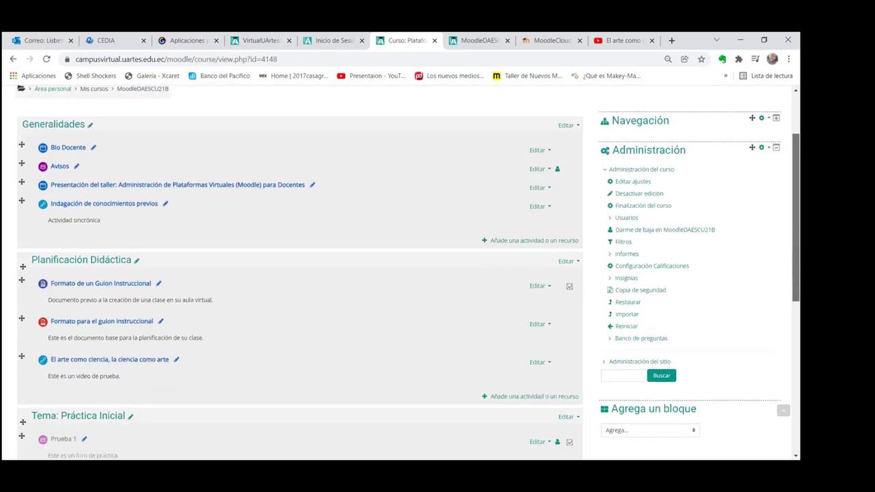
{"action": "scroll", "coordinate": [437, 273], "scroll_direction": "down", "scroll_amount": 1}
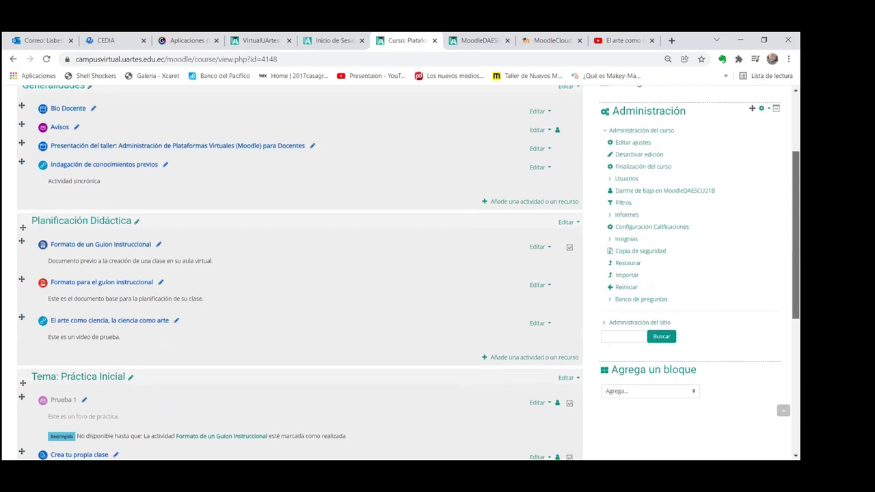
{"action": "scroll", "coordinate": [437, 273], "scroll_direction": "down", "scroll_amount": 3}
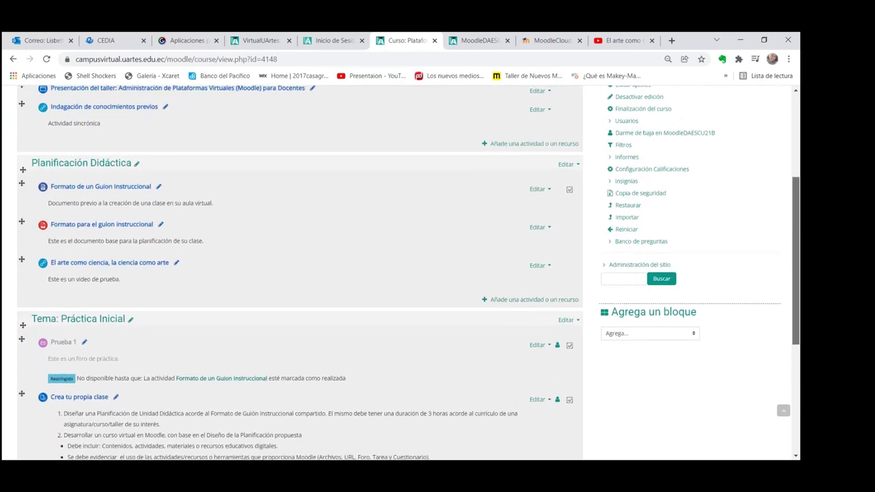
{"action": "scroll", "coordinate": [408, 272], "scroll_direction": "down", "scroll_amount": 1}
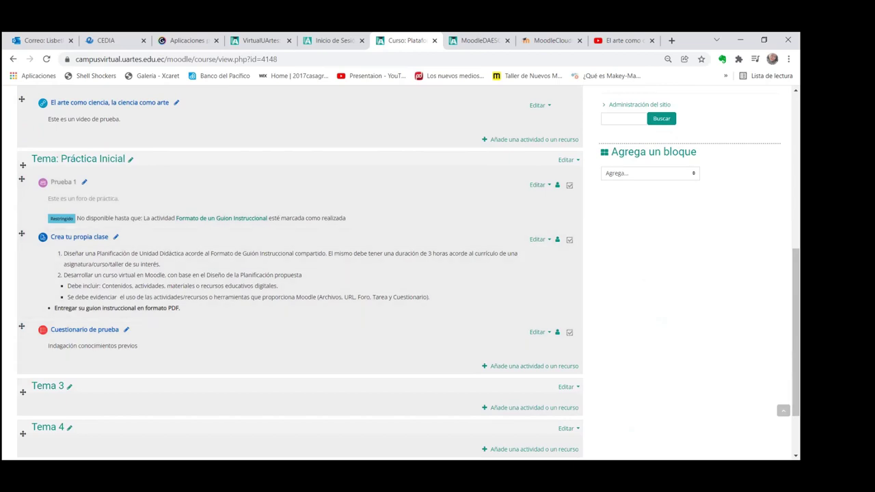
{"action": "left_click", "coordinate": [783, 410]}
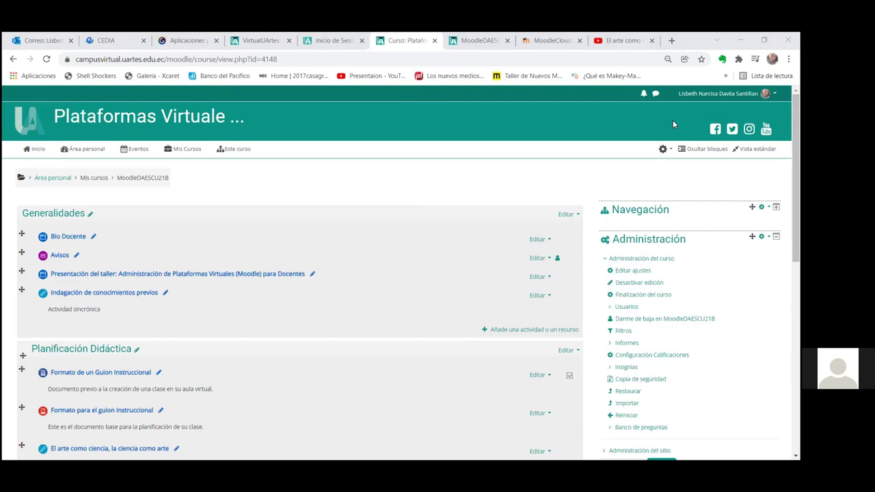
{"action": "left_click", "coordinate": [525, 175]}
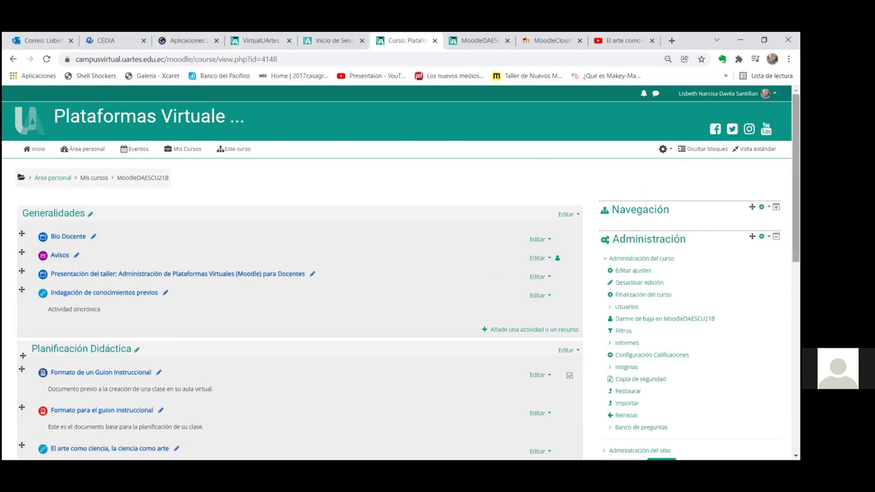
{"action": "scroll", "coordinate": [400, 273], "scroll_direction": "down", "scroll_amount": 1}
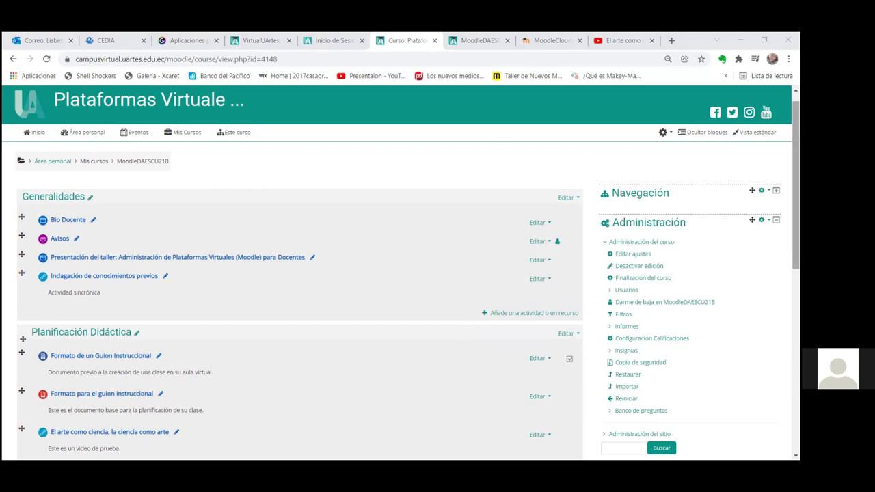
- Open the Este curso dropdown from the MoodleDAESCU21B course page
{"action": "scroll", "coordinate": [230, 175], "scroll_direction": "up", "scroll_amount": 1}
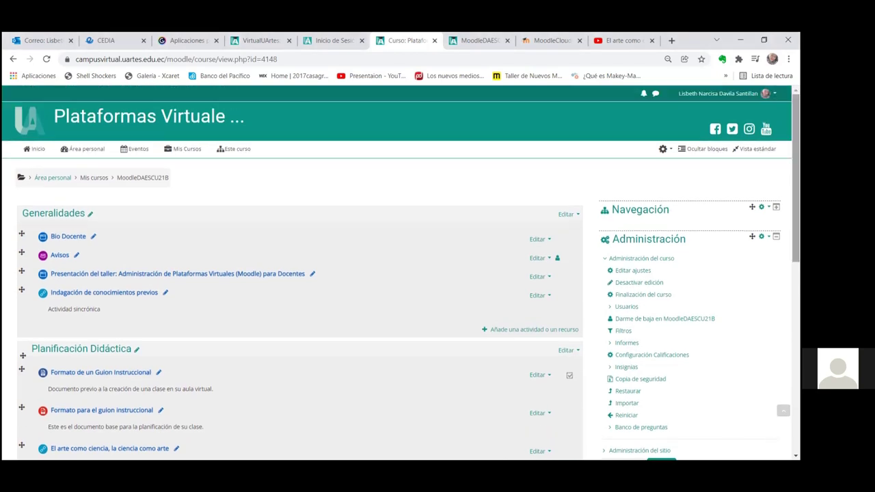
{"action": "left_click", "coordinate": [235, 149]}
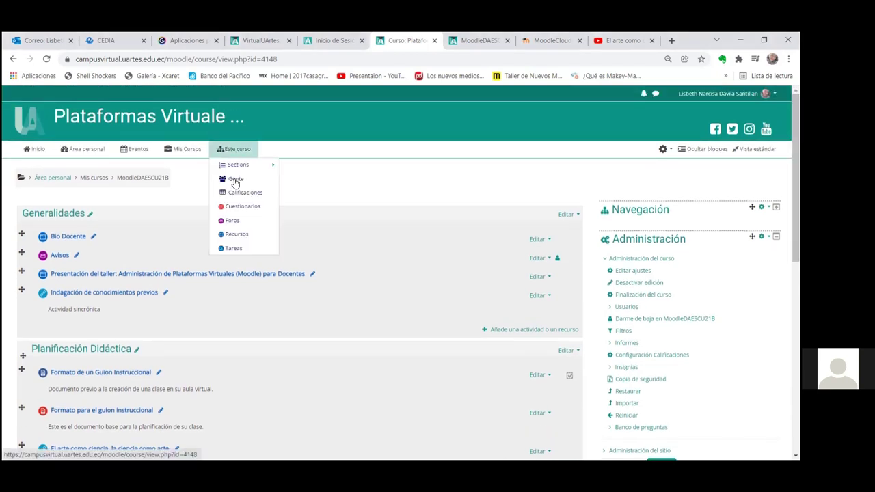
- Choose Gente from Este curso to list the 26 enrolled participants
{"action": "left_click", "coordinate": [236, 179]}
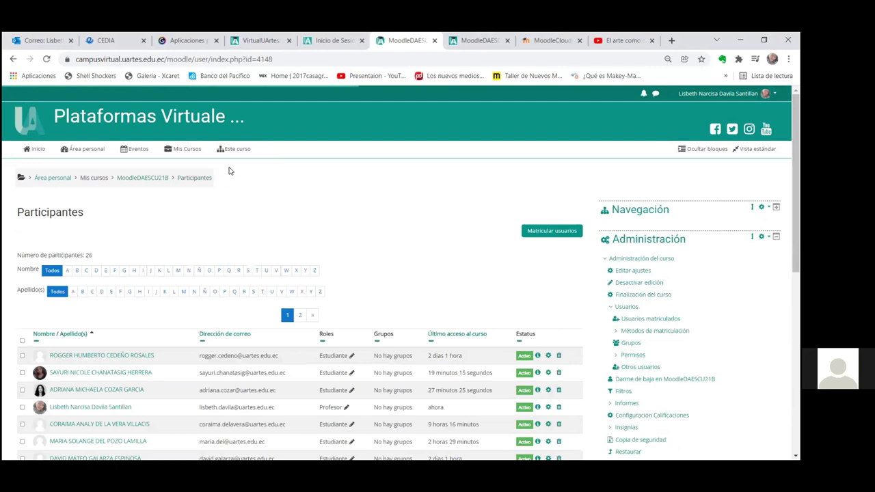
{"action": "left_click", "coordinate": [236, 149]}
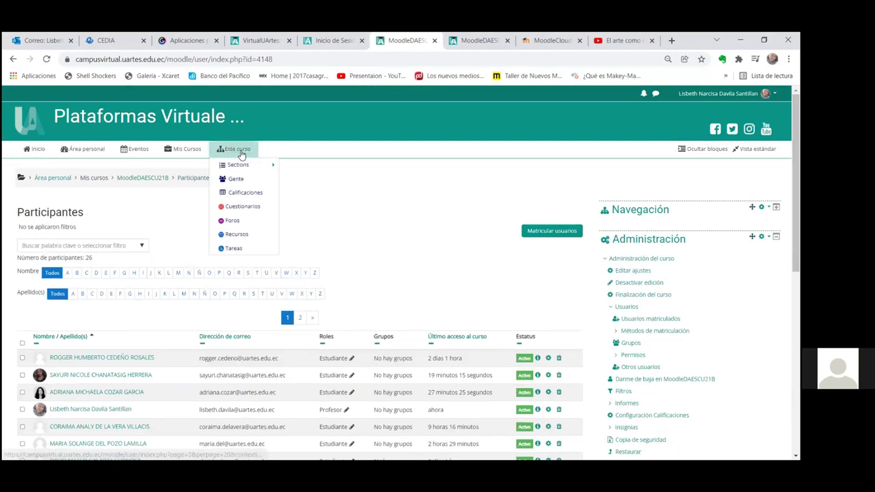
{"action": "mouse_move", "coordinate": [267, 168]}
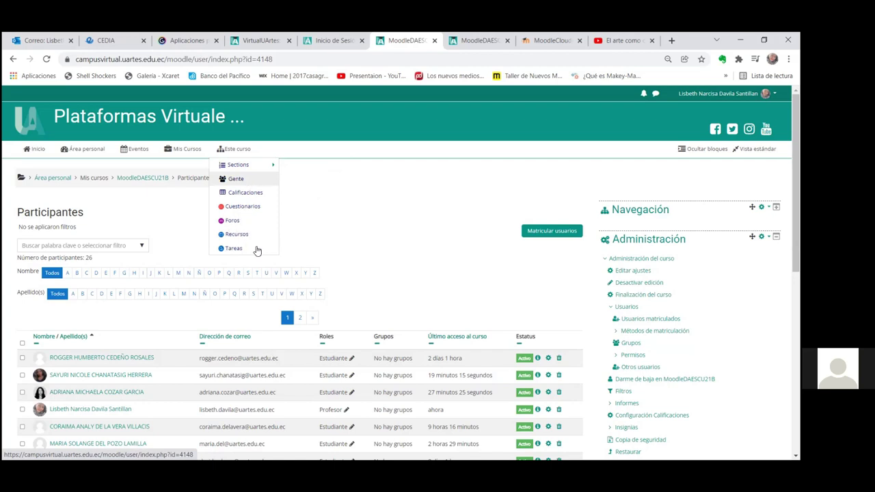
{"action": "left_click", "coordinate": [239, 185]}
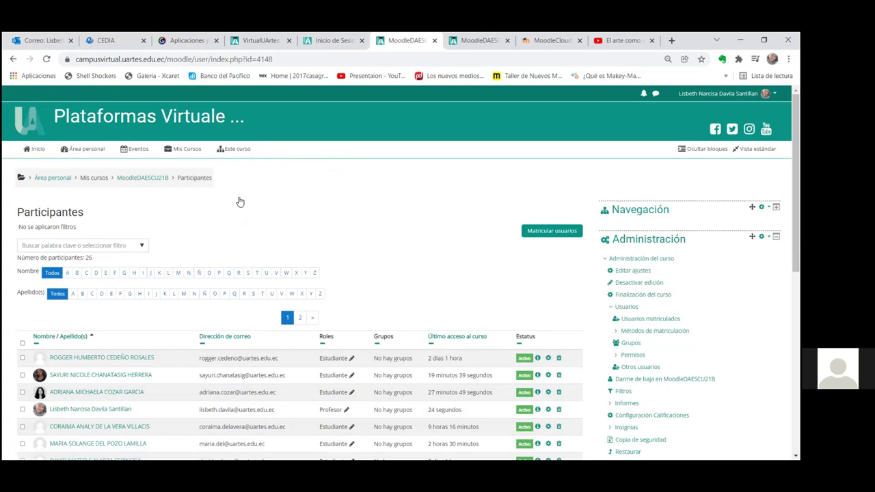
{"action": "left_click", "coordinate": [233, 148]}
- Open the MoodleDAESCU21B grader report and check its Cuestionario de prueba column
{"action": "left_click", "coordinate": [240, 195]}
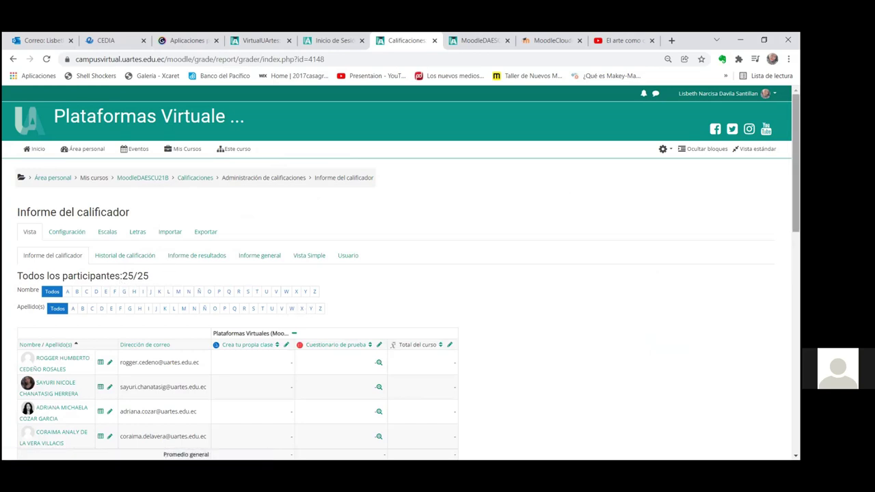
{"action": "scroll", "coordinate": [400, 274], "scroll_direction": "down", "scroll_amount": 3}
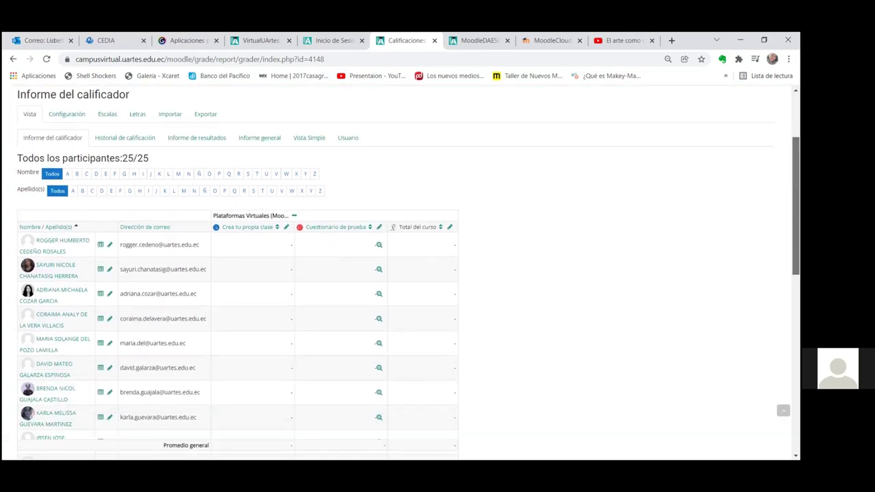
{"action": "scroll", "coordinate": [337, 176], "scroll_direction": "down", "scroll_amount": 1}
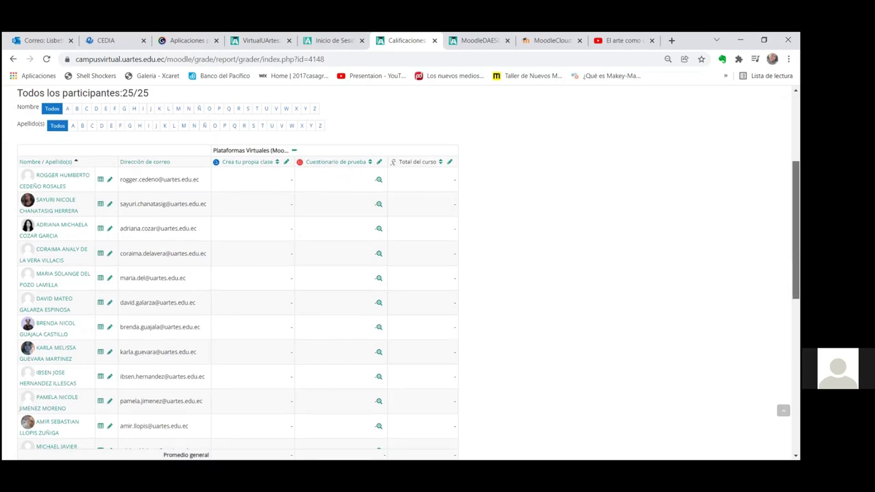
{"action": "scroll", "coordinate": [795, 232], "scroll_direction": "down", "scroll_amount": 1}
{"action": "scroll", "coordinate": [794, 232], "scroll_direction": "up", "scroll_amount": 1}
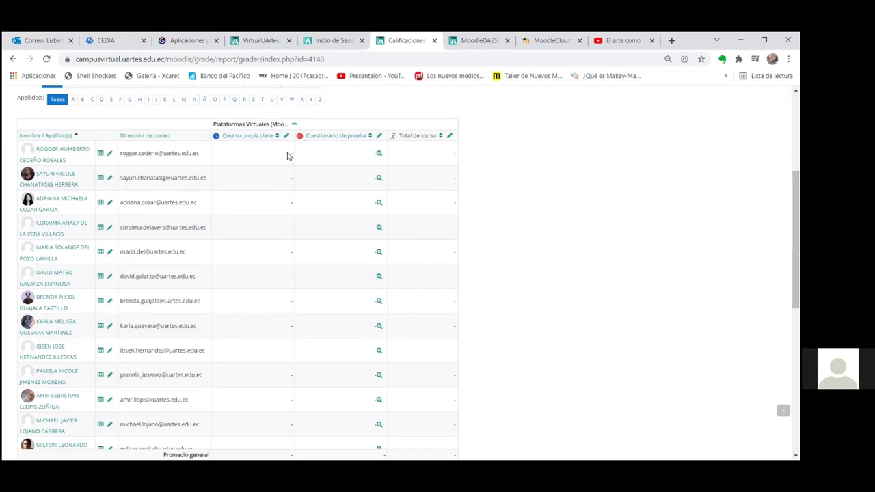
{"action": "left_click_drag", "start_coordinate": [796, 239], "coordinate": [796, 215]}
{"action": "scroll", "coordinate": [314, 227], "scroll_direction": "up", "scroll_amount": 3}
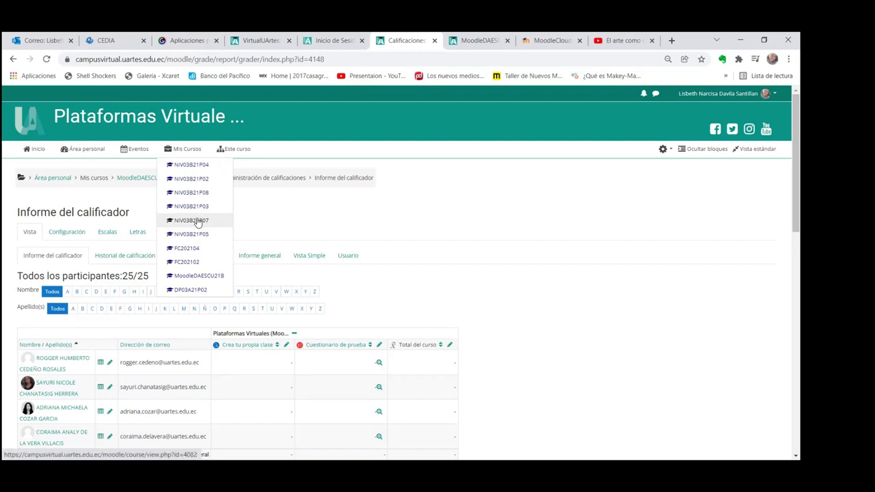
- Open NIV03B21P07's grader report via Este curso > Calificaciones and scroll its columns right
{"action": "left_click", "coordinate": [196, 223]}
{"action": "mouse_move", "coordinate": [233, 149]}
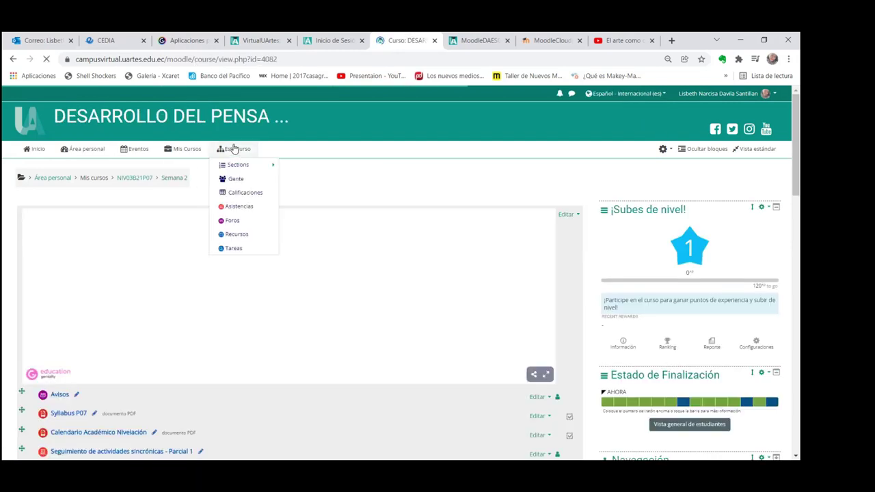
{"action": "left_click", "coordinate": [235, 195]}
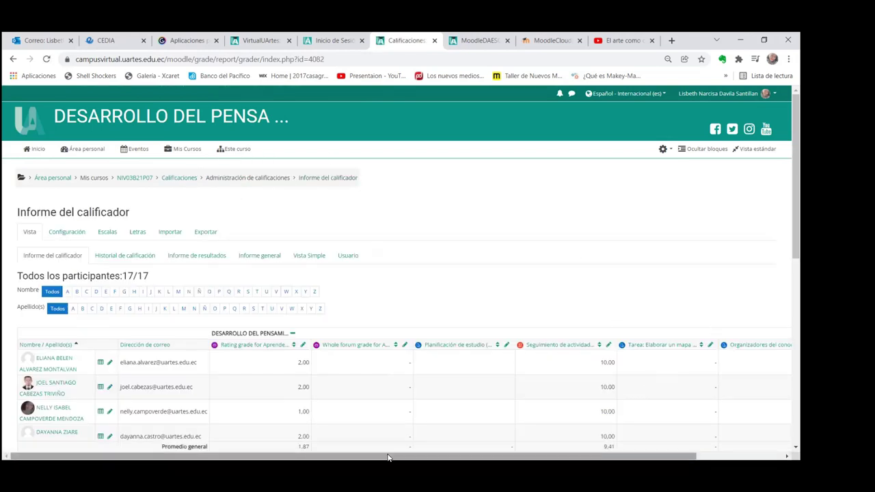
{"action": "left_click_drag", "start_coordinate": [384, 458], "coordinate": [305, 434]}
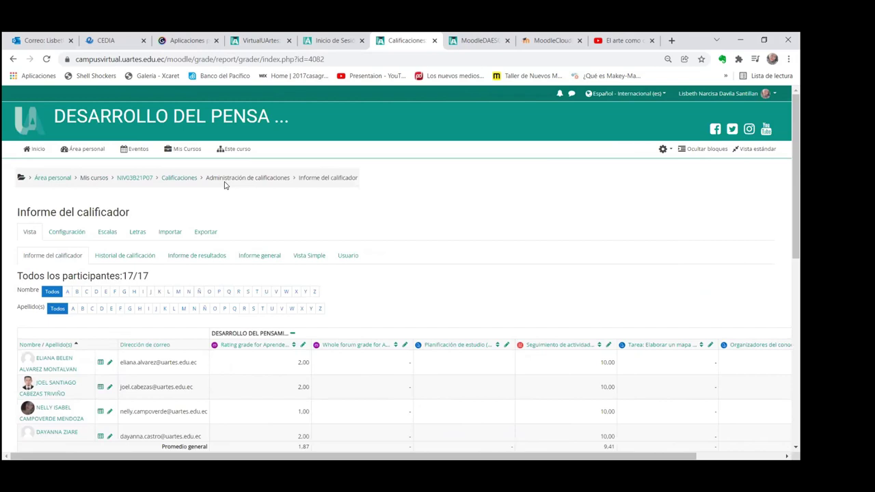
{"action": "left_click", "coordinate": [180, 149]}
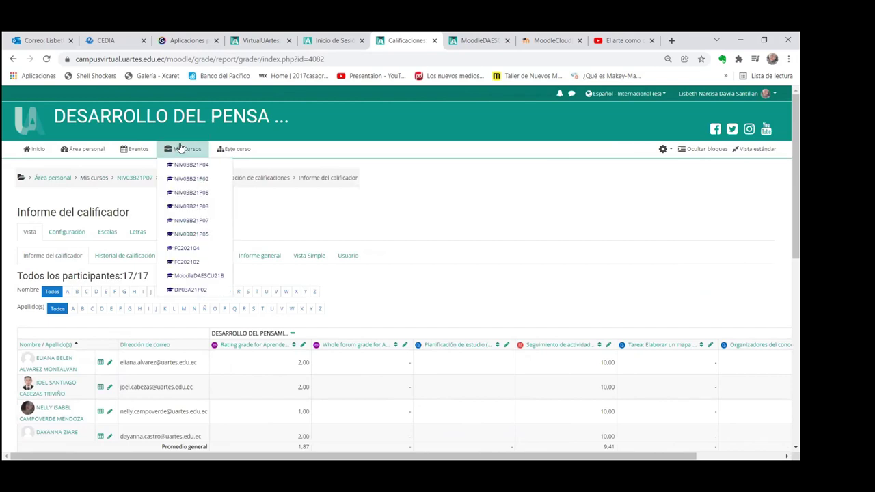
- From Área personal, scroll the course overview and open the ELECTIVA I course
{"action": "left_click", "coordinate": [85, 149]}
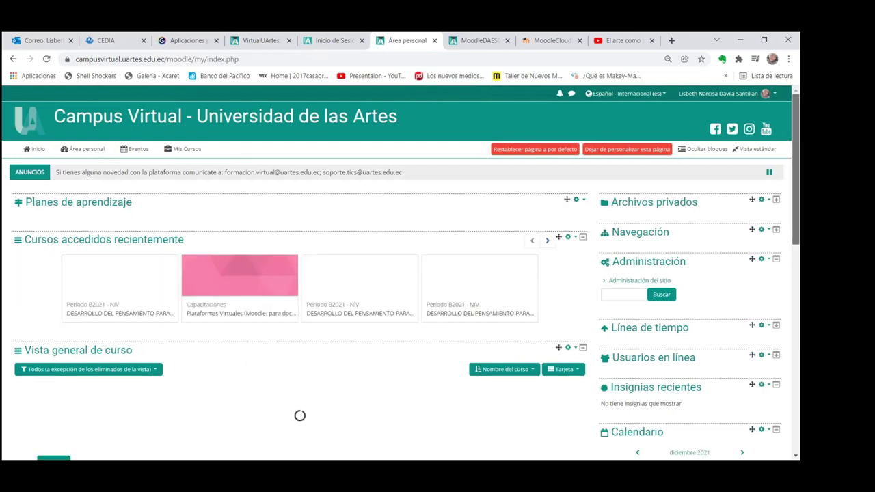
{"action": "scroll", "coordinate": [613, 249], "scroll_direction": "down", "scroll_amount": 2}
{"action": "scroll", "coordinate": [403, 273], "scroll_direction": "down", "scroll_amount": 3}
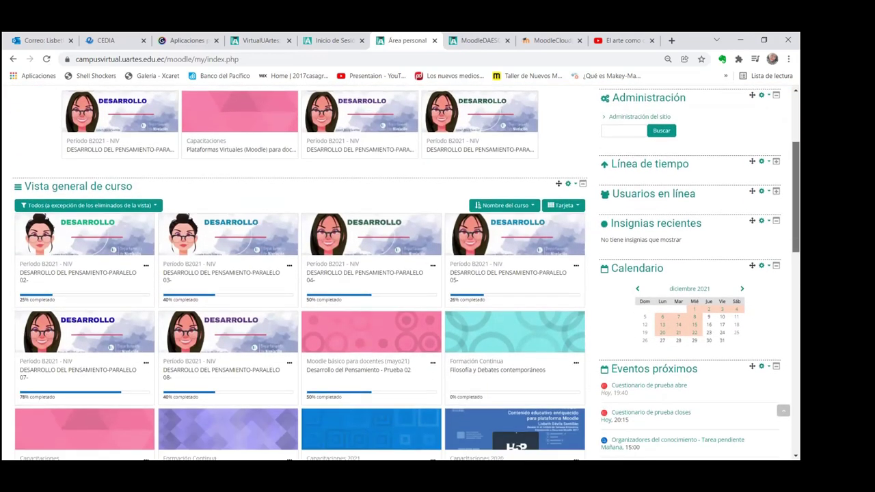
{"action": "scroll", "coordinate": [406, 273], "scroll_direction": "down", "scroll_amount": 1}
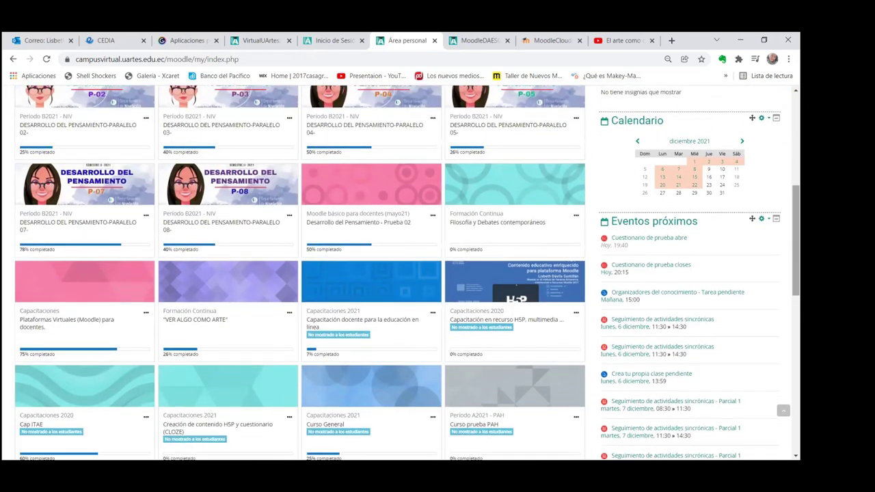
{"action": "scroll", "coordinate": [407, 273], "scroll_direction": "down", "scroll_amount": 2}
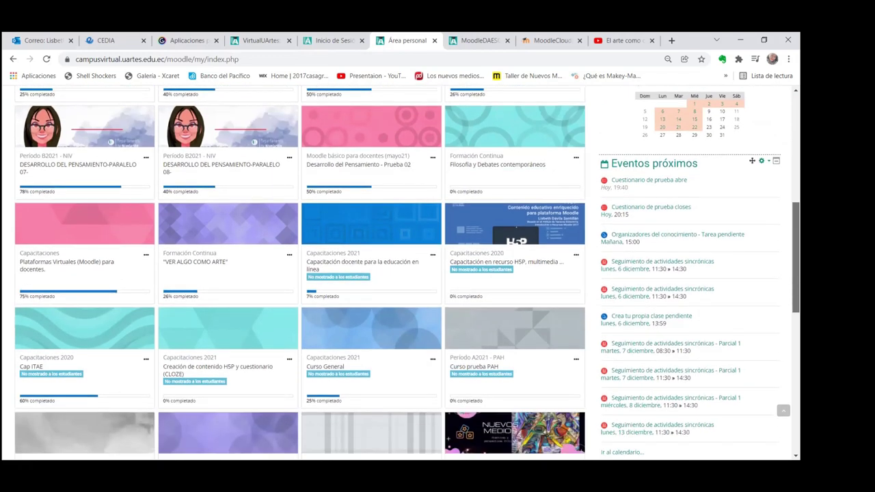
{"action": "scroll", "coordinate": [536, 310], "scroll_direction": "down", "scroll_amount": 2}
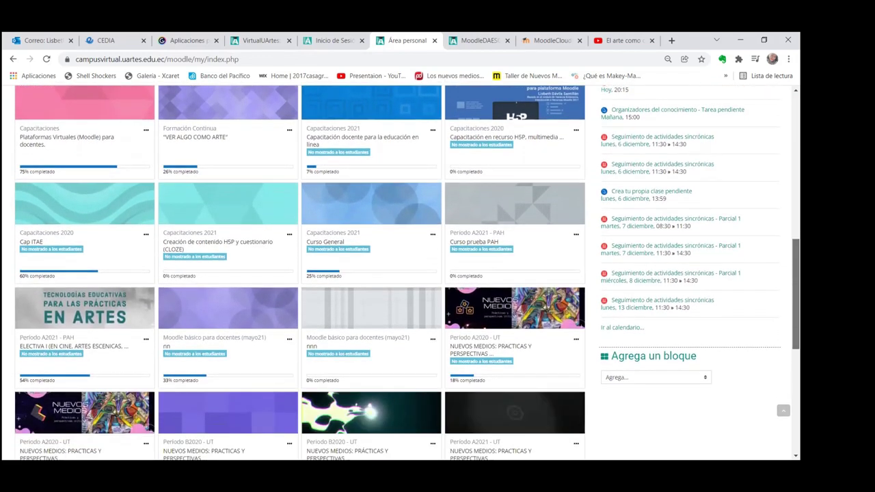
{"action": "left_click", "coordinate": [74, 311]}
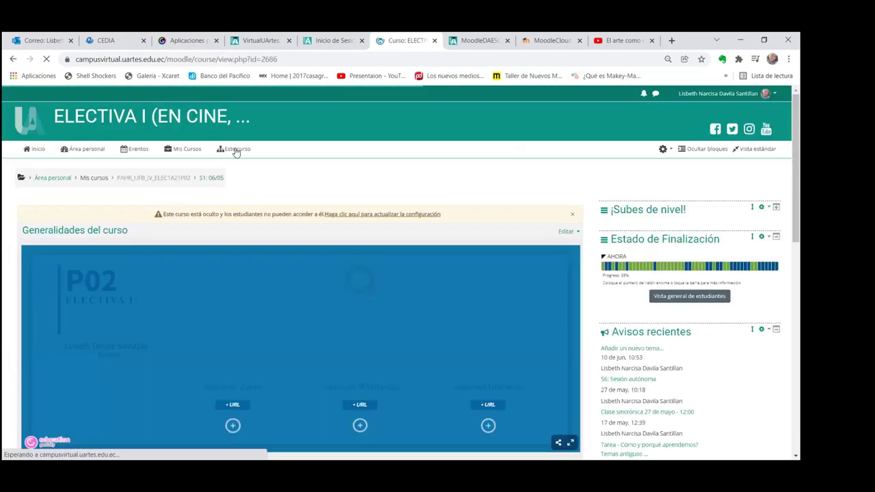
- Open the ELECTIVA I grader report and expand Nota 1 to reveal its grade items
{"action": "left_click", "coordinate": [233, 148]}
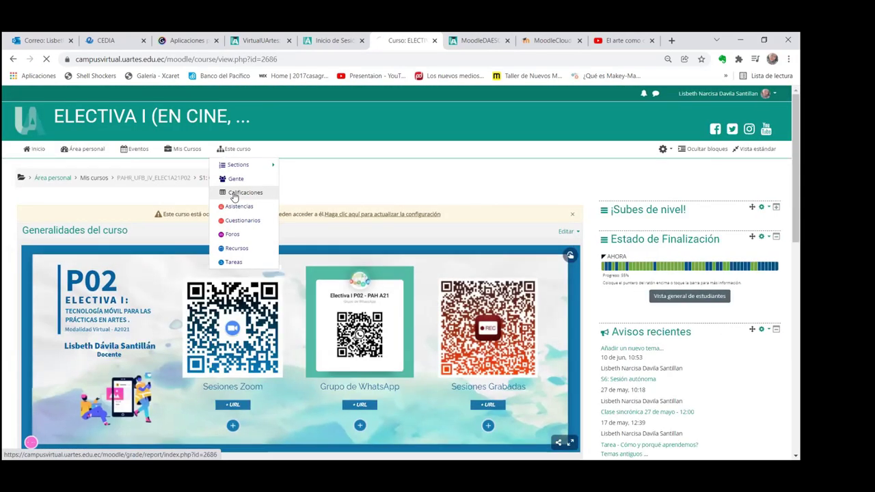
{"action": "left_click", "coordinate": [243, 193]}
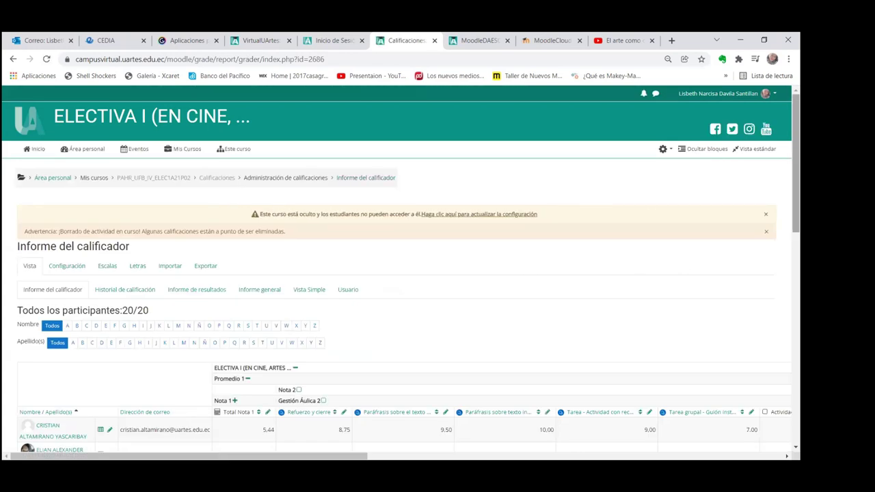
{"action": "scroll", "coordinate": [681, 268], "scroll_direction": "down", "scroll_amount": 3}
{"action": "scroll", "coordinate": [350, 188], "scroll_direction": "down", "scroll_amount": 3}
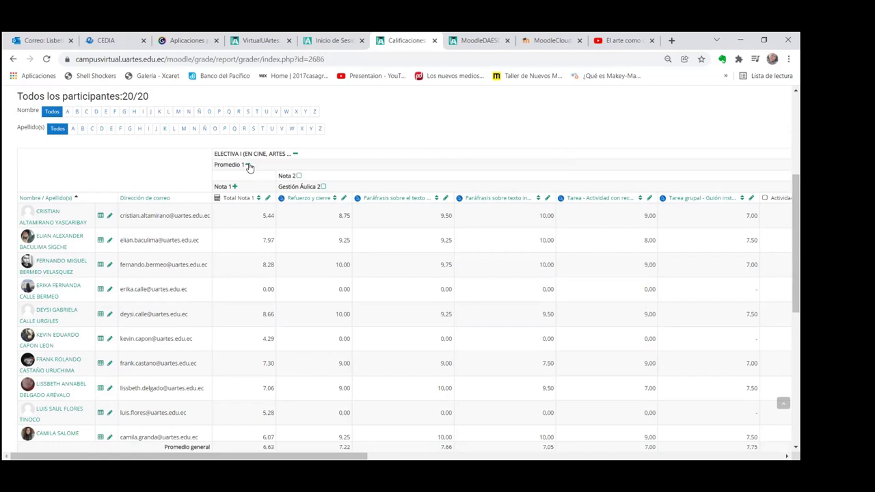
{"action": "left_click", "coordinate": [234, 187]}
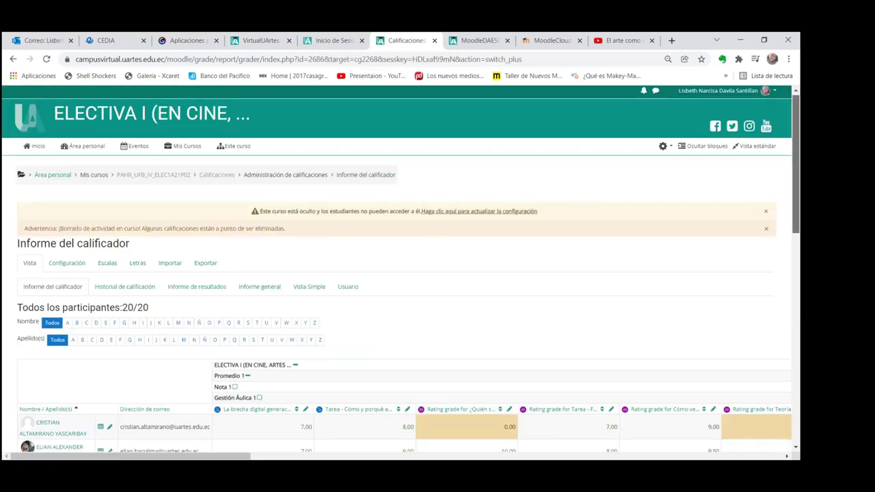
{"action": "scroll", "coordinate": [252, 220], "scroll_direction": "down", "scroll_amount": 5}
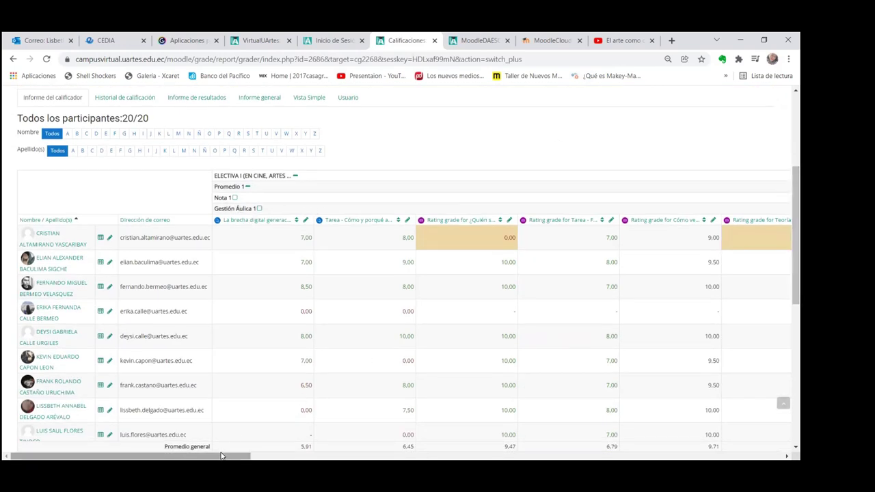
{"action": "left_click_drag", "start_coordinate": [240, 457], "coordinate": [407, 456]}
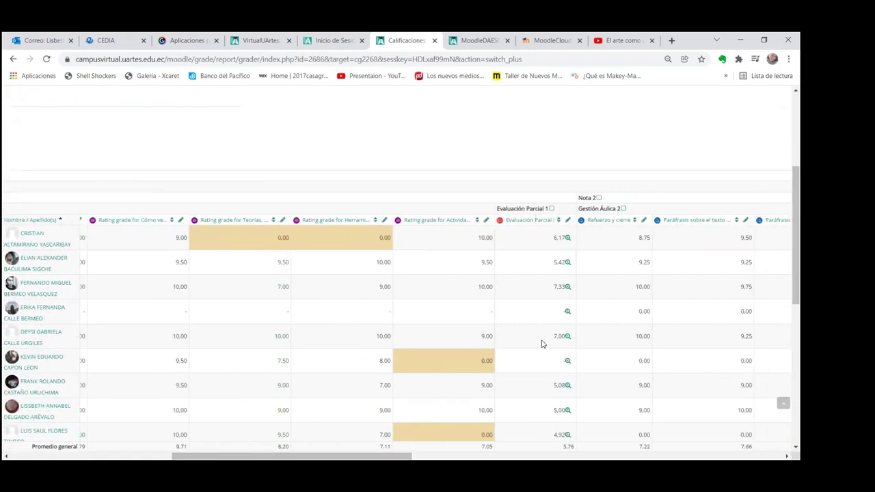
{"action": "left_click_drag", "start_coordinate": [371, 461], "coordinate": [217, 457]}
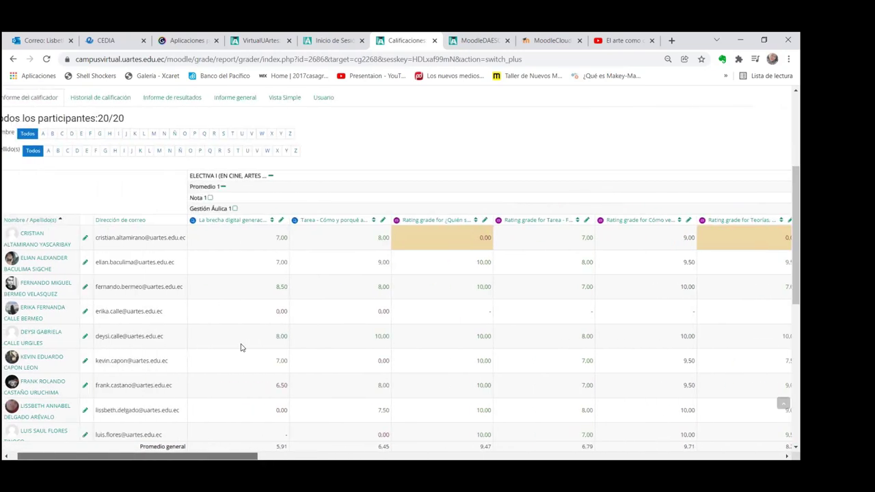
- Expand the Nota 1 and Gestión Áulica 1 grade categories to full view
{"action": "left_click", "coordinate": [210, 198]}
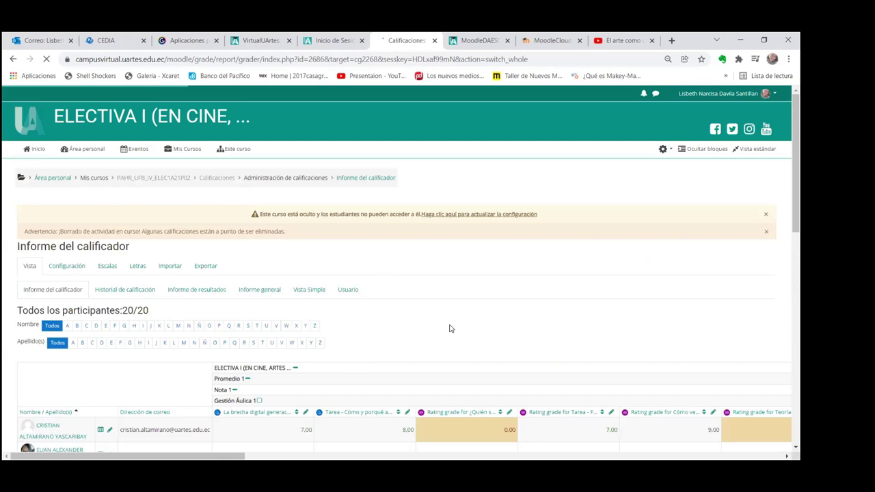
{"action": "scroll", "coordinate": [391, 222], "scroll_direction": "down", "scroll_amount": 1}
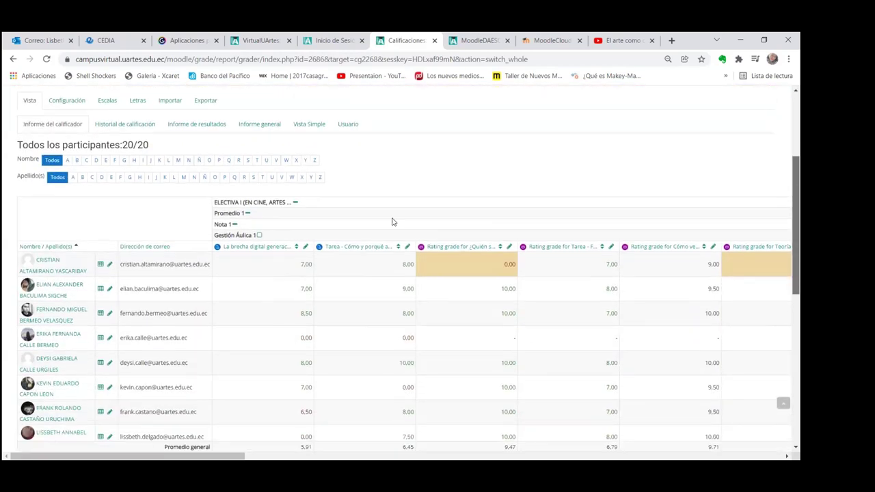
{"action": "left_click", "coordinate": [259, 236]}
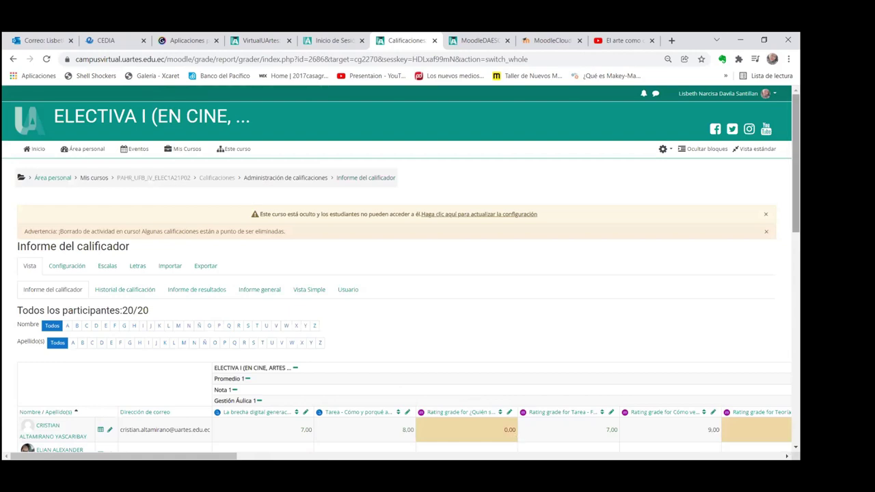
- Scroll across the ELECTIVA I grader table to review the grade columns through Recuperación/Mejoramiento
{"action": "left_click_drag", "start_coordinate": [795, 171], "coordinate": [795, 243]}
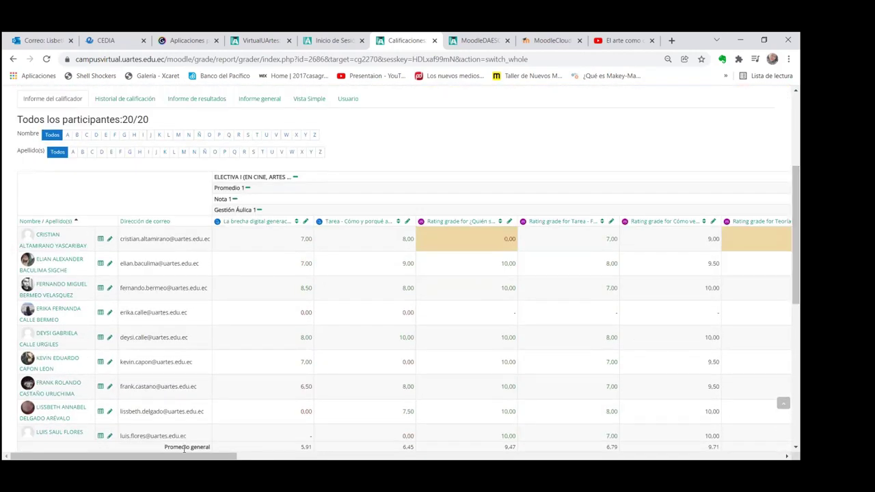
{"action": "left_click_drag", "start_coordinate": [190, 456], "coordinate": [538, 455]}
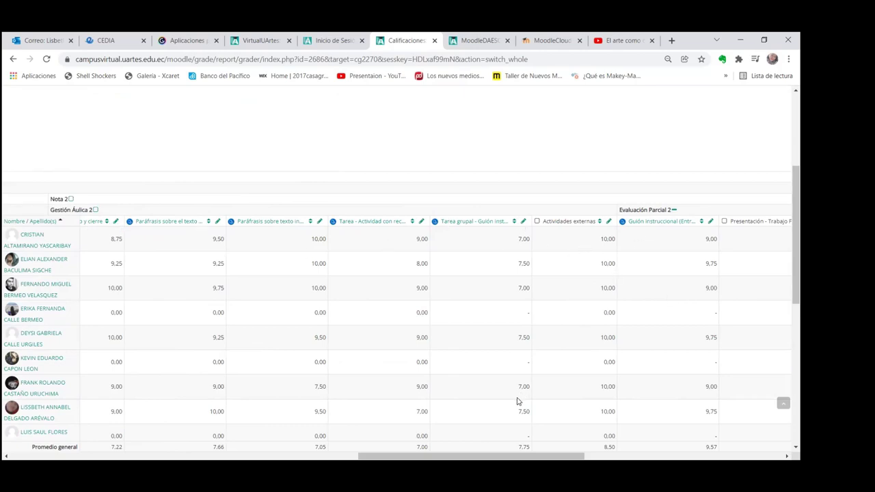
{"action": "left_click_drag", "start_coordinate": [499, 453], "coordinate": [576, 457]}
{"action": "left_click_drag", "start_coordinate": [480, 456], "coordinate": [504, 442]}
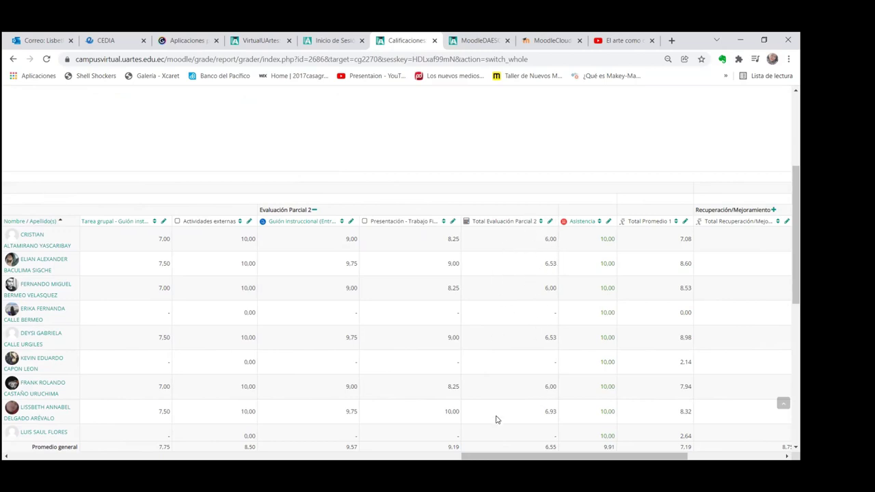
{"action": "left_click_drag", "start_coordinate": [504, 456], "coordinate": [34, 451]}
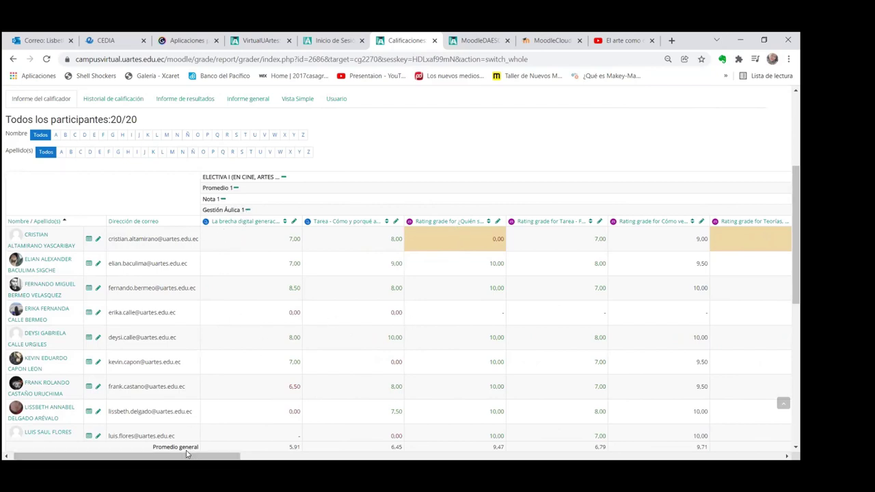
{"action": "left_click_drag", "start_coordinate": [191, 457], "coordinate": [337, 461]}
{"action": "scroll", "coordinate": [140, 407], "scroll_direction": "left", "scroll_amount": 10}
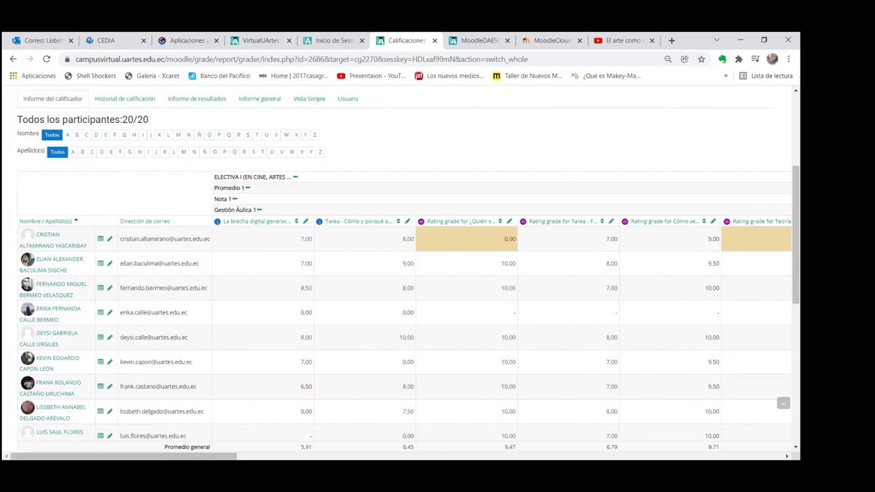
{"action": "scroll", "coordinate": [437, 274], "scroll_direction": "up", "scroll_amount": 5}
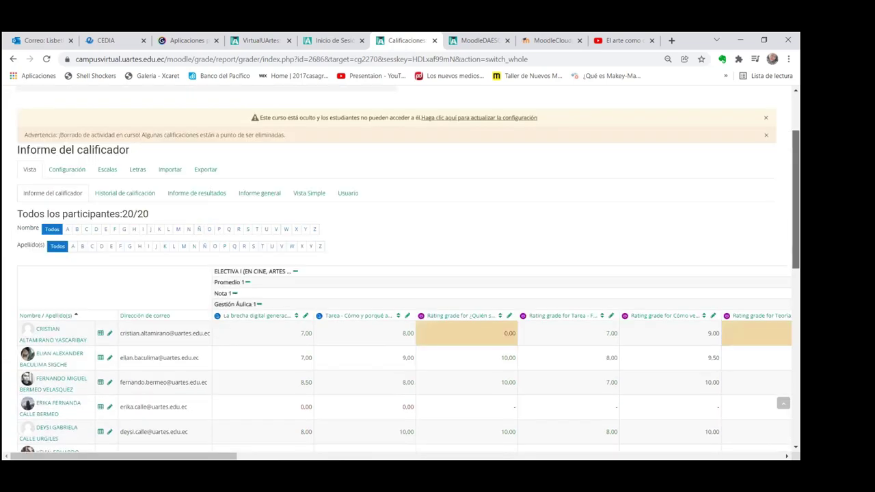
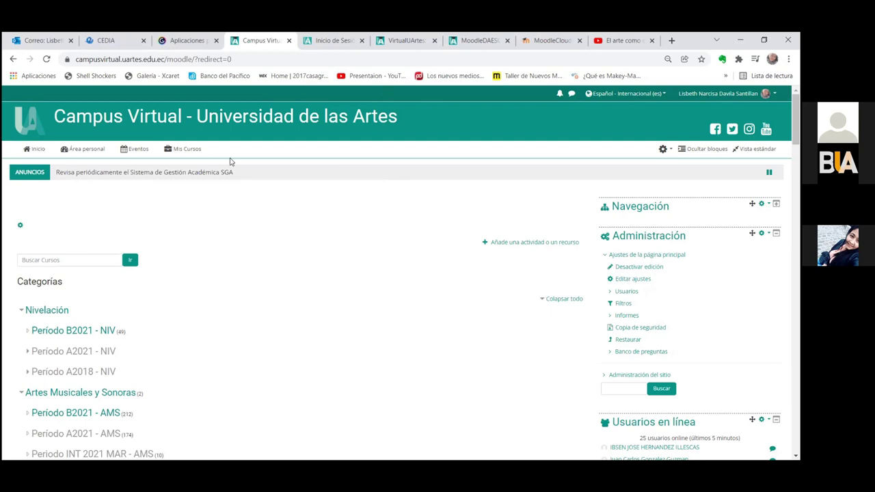
{"action": "mouse_move", "coordinate": [185, 158]}
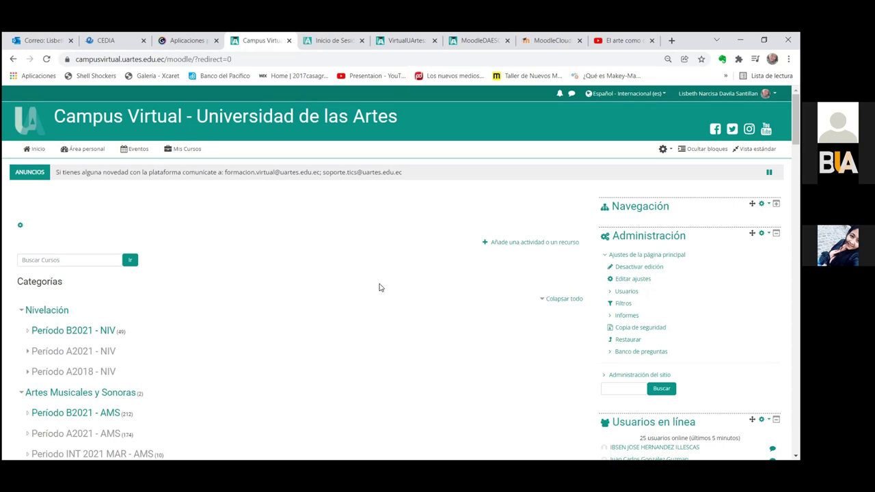
{"action": "left_click", "coordinate": [185, 149]}
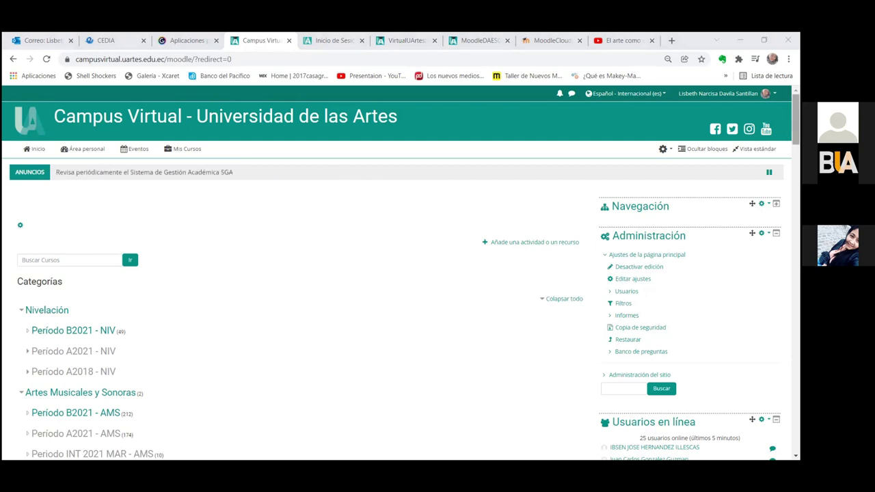
{"action": "scroll", "coordinate": [128, 224], "scroll_direction": "down", "scroll_amount": 1}
{"action": "scroll", "coordinate": [128, 225], "scroll_direction": "up", "scroll_amount": 1}
{"action": "scroll", "coordinate": [128, 224], "scroll_direction": "down", "scroll_amount": 1}
{"action": "scroll", "coordinate": [128, 224], "scroll_direction": "up", "scroll_amount": 1}
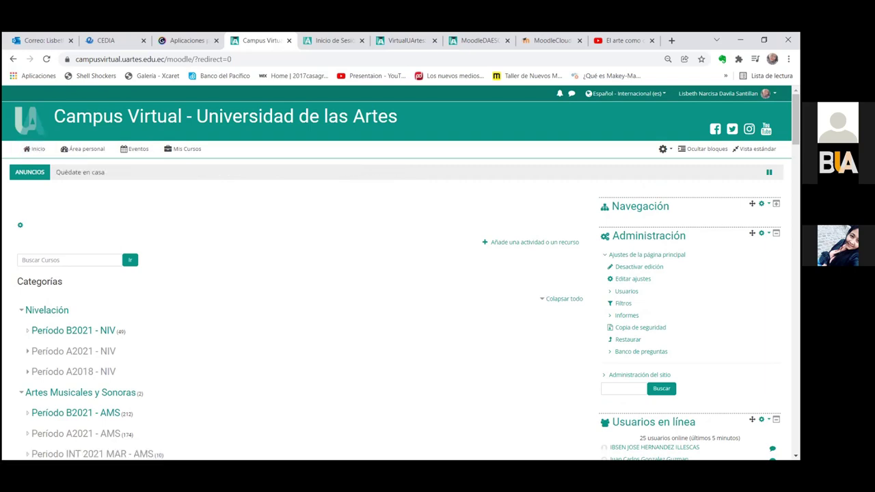
{"action": "scroll", "coordinate": [400, 272], "scroll_direction": "down", "scroll_amount": 1}
{"action": "scroll", "coordinate": [400, 273], "scroll_direction": "down", "scroll_amount": 20}
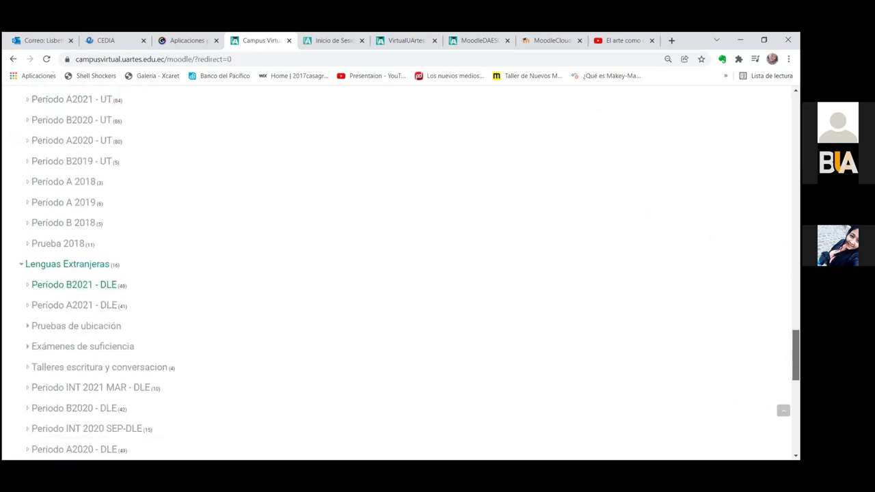
{"action": "scroll", "coordinate": [703, 371], "scroll_direction": "down", "scroll_amount": 5}
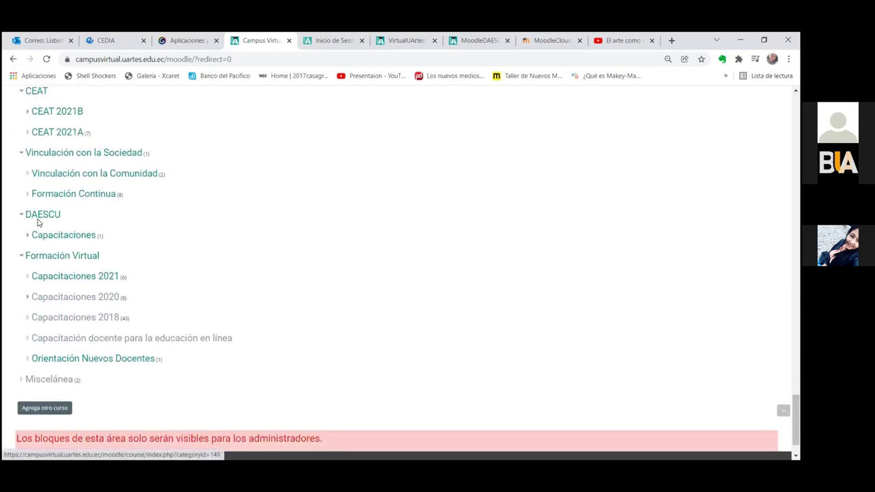
- Browse DAESCU > Capacitaciones > Moodle básico para docentes (dic21) and show page 2 of its courses
{"action": "left_click", "coordinate": [50, 241]}
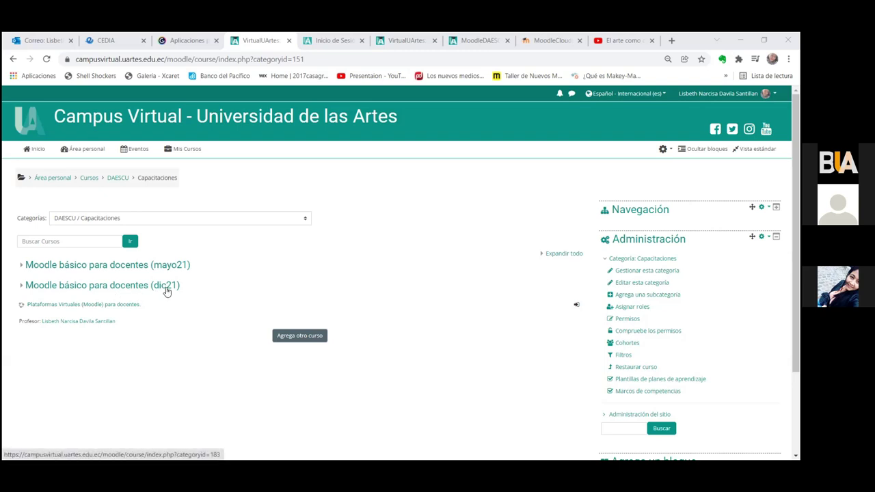
{"action": "left_click", "coordinate": [166, 289]}
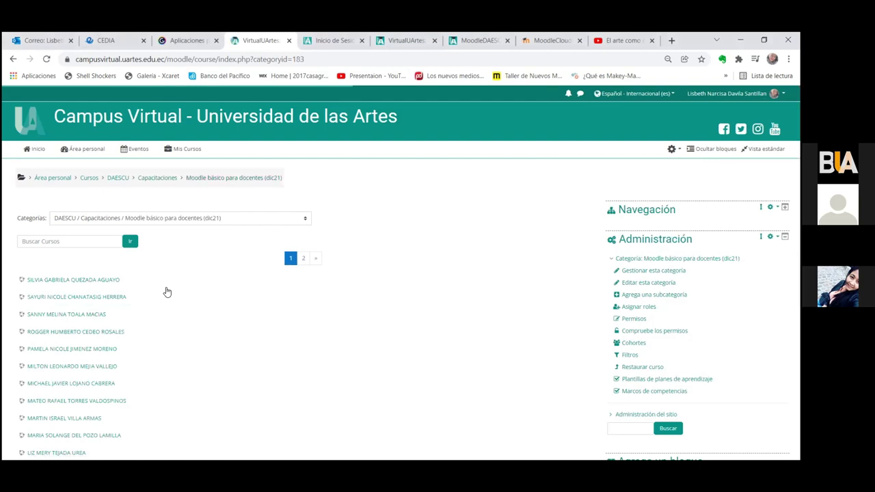
{"action": "scroll", "coordinate": [796, 205], "scroll_direction": "down", "scroll_amount": 3}
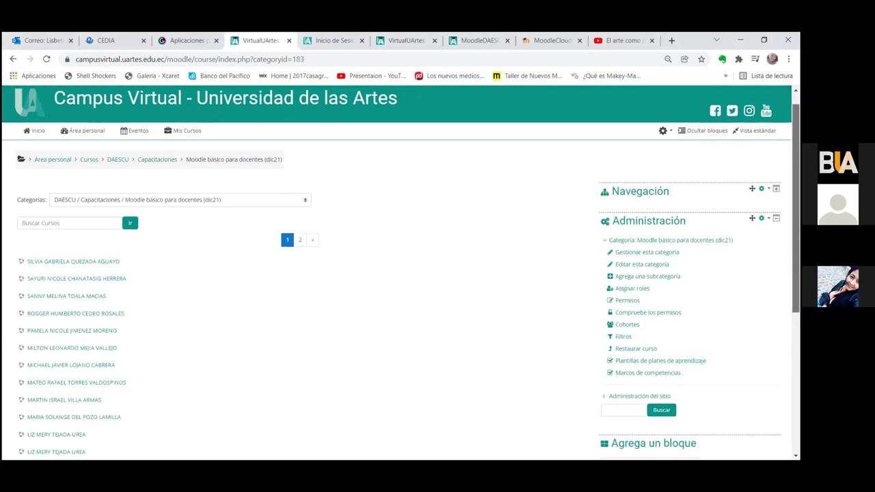
{"action": "scroll", "coordinate": [371, 378], "scroll_direction": "down", "scroll_amount": 4}
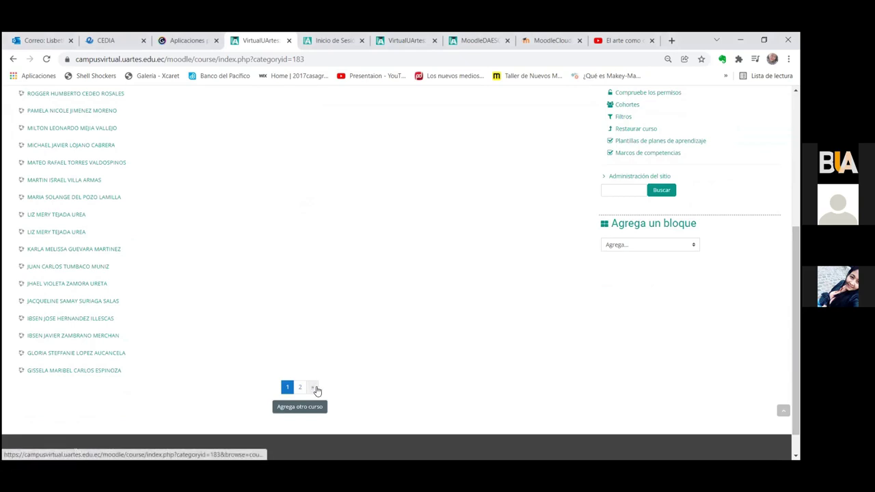
{"action": "left_click", "coordinate": [317, 389]}
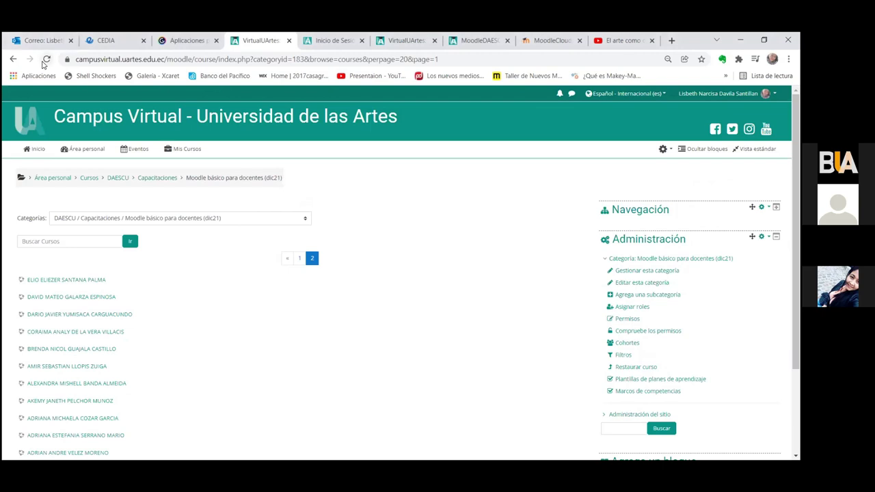
{"action": "left_click", "coordinate": [46, 60]}
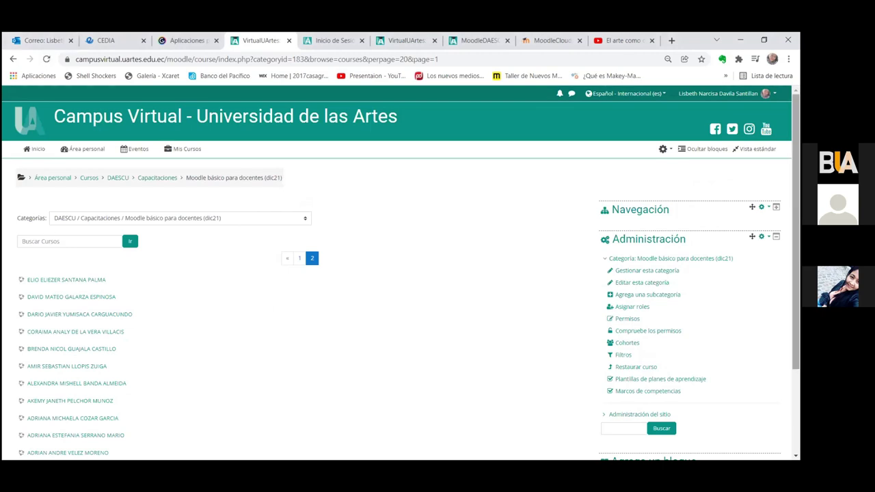
{"action": "right_click", "coordinate": [613, 285]}
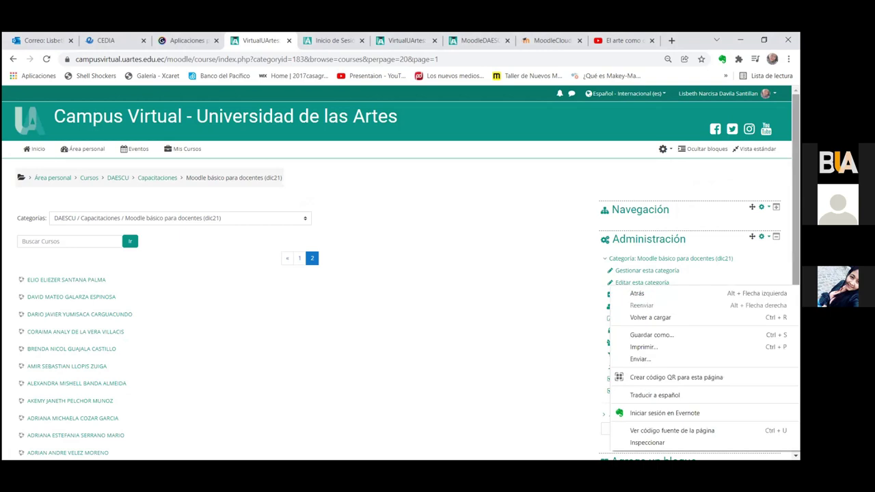
{"action": "scroll", "coordinate": [127, 170], "scroll_direction": "down", "scroll_amount": 1}
- Open the first course, DAESCUB2111, and view its Participantes page
{"action": "left_click", "coordinate": [71, 214]}
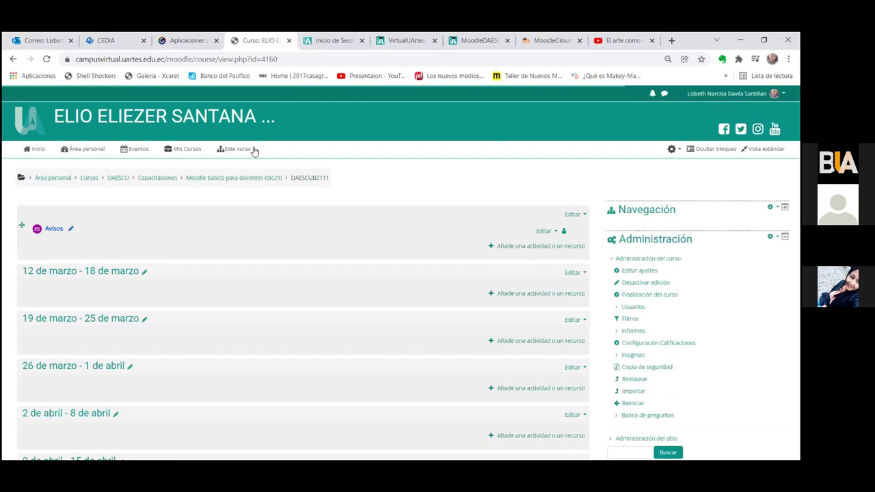
{"action": "left_click", "coordinate": [253, 150]}
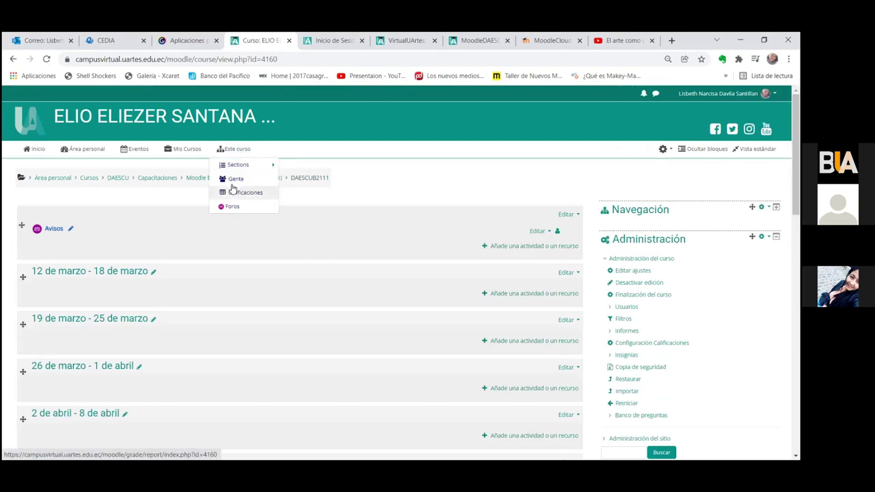
{"action": "left_click", "coordinate": [233, 179]}
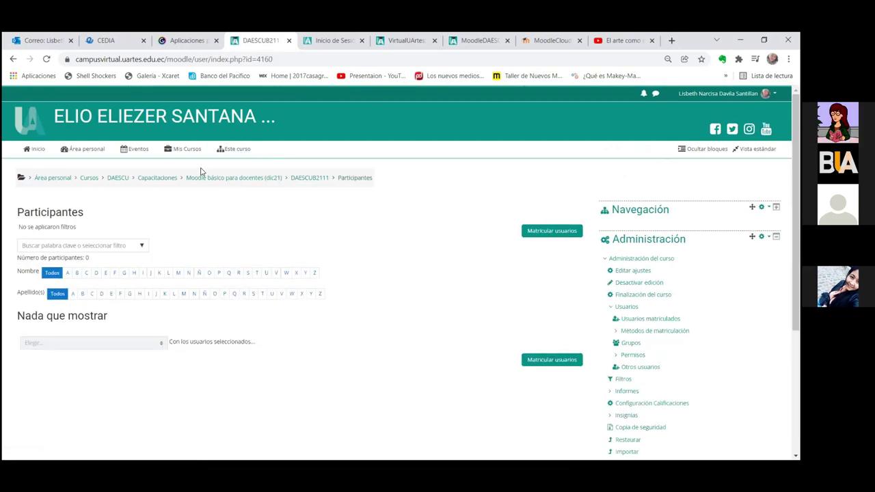
- Check the My courses list and SGA login tab, then review the empty participants list
{"action": "left_click", "coordinate": [184, 150]}
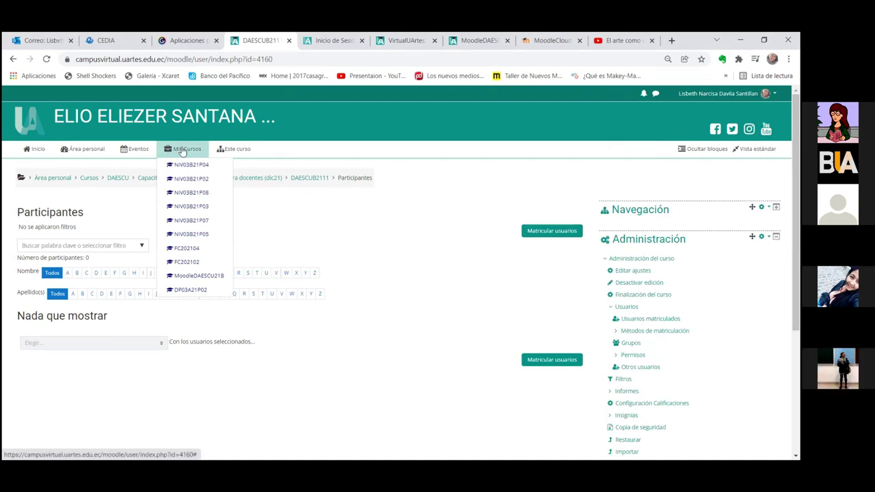
{"action": "left_click", "coordinate": [191, 151]}
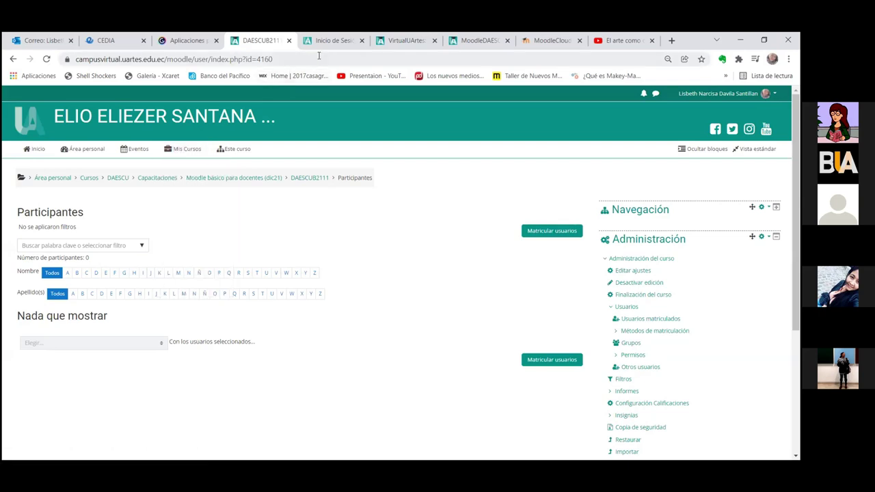
{"action": "left_click", "coordinate": [327, 48]}
{"action": "key", "text": "ctrl+shift+Tab"}
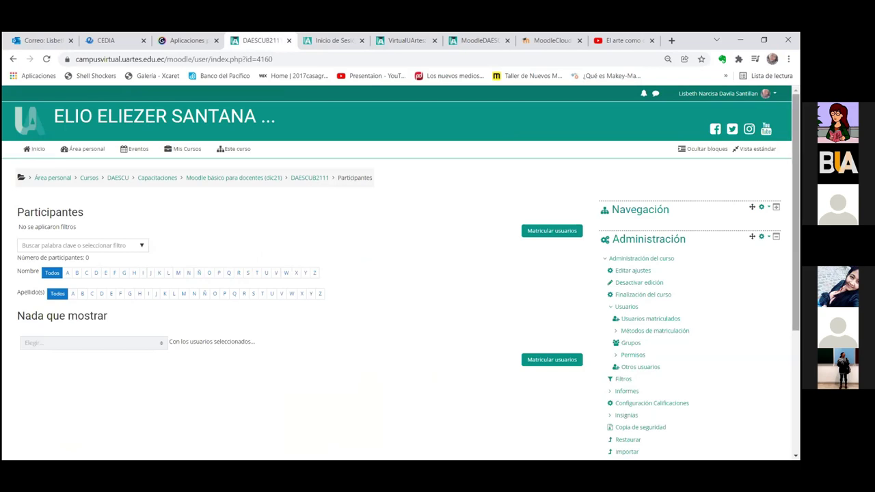
{"action": "scroll", "coordinate": [571, 225], "scroll_direction": "down", "scroll_amount": 3}
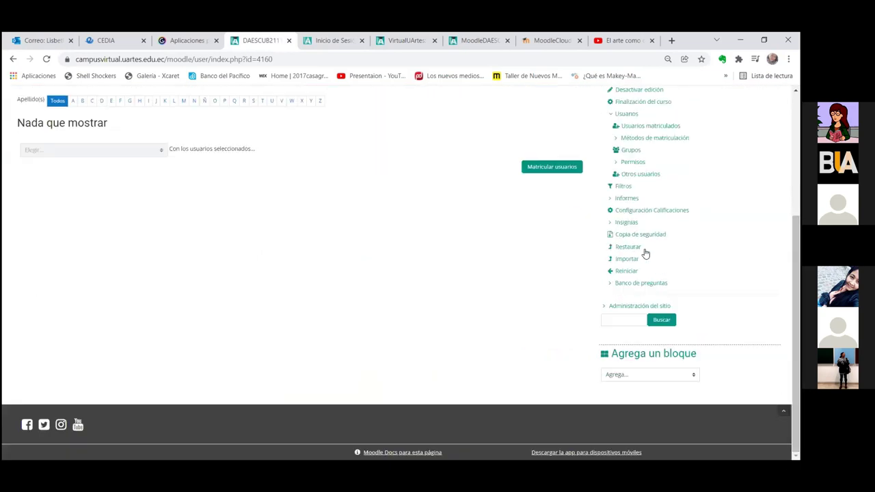
{"action": "scroll", "coordinate": [646, 254], "scroll_direction": "up", "scroll_amount": 1}
{"action": "scroll", "coordinate": [646, 212], "scroll_direction": "up", "scroll_amount": 1}
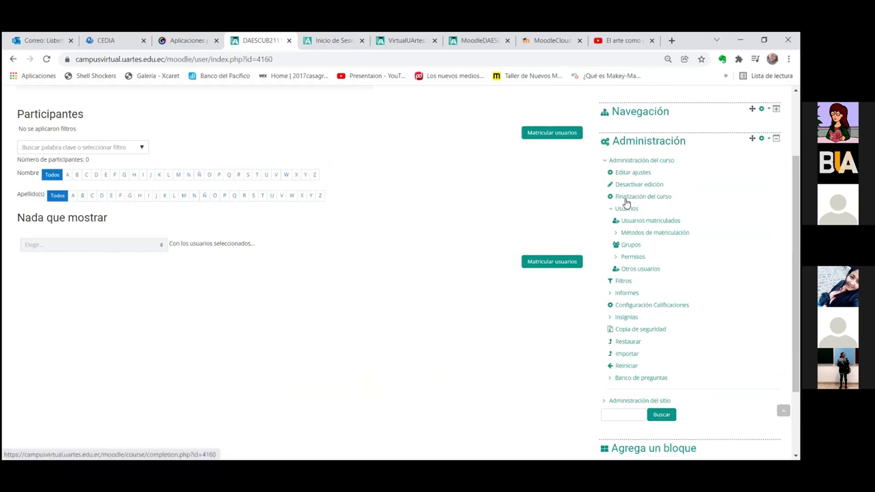
{"action": "left_click", "coordinate": [626, 402]}
{"action": "scroll", "coordinate": [613, 265], "scroll_direction": "down", "scroll_amount": 4}
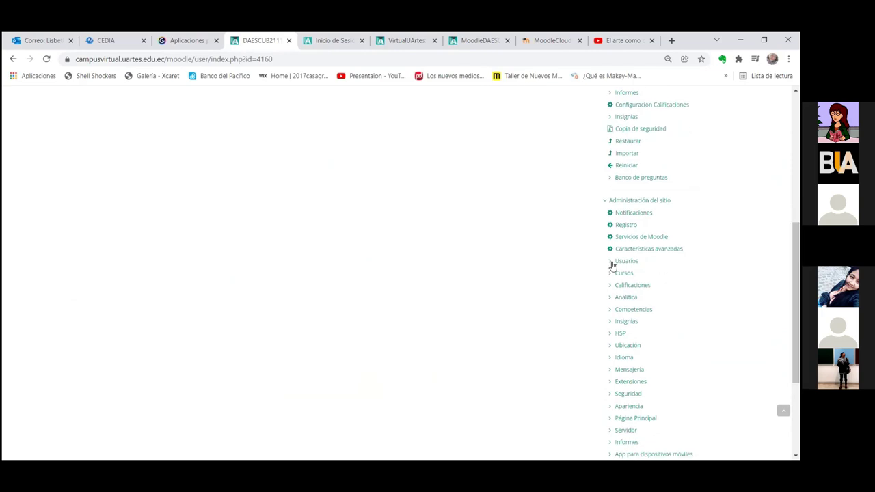
{"action": "left_click", "coordinate": [622, 262]}
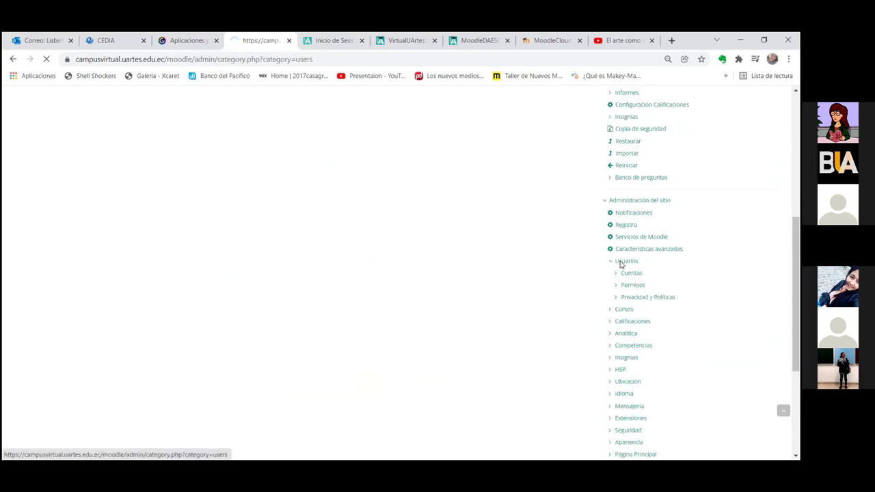
{"action": "scroll", "coordinate": [88, 142], "scroll_direction": "down", "scroll_amount": 1}
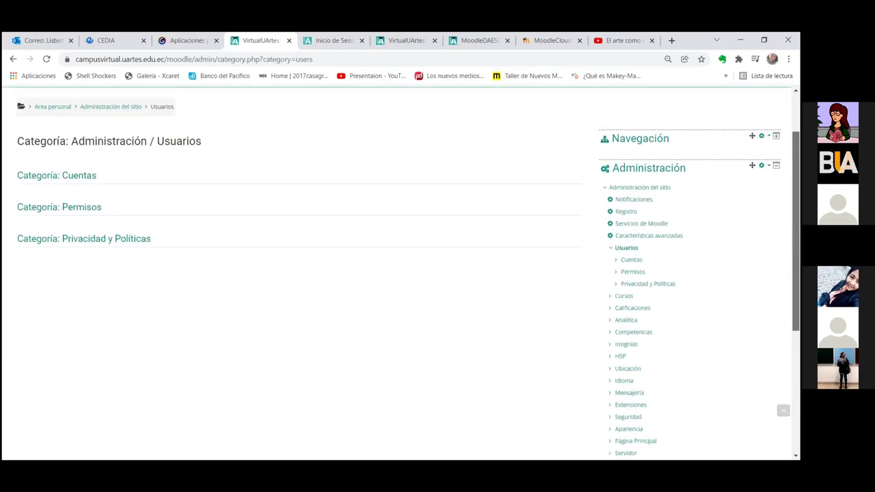
{"action": "left_click", "coordinate": [70, 175]}
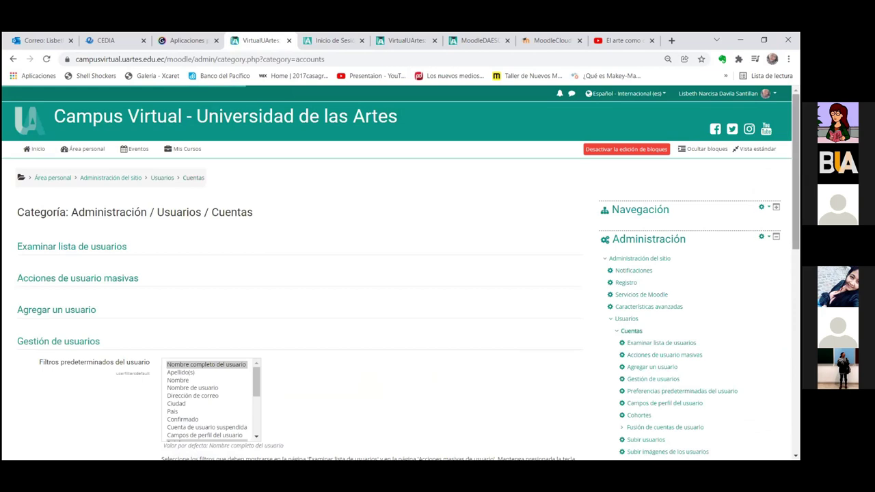
{"action": "scroll", "coordinate": [576, 348], "scroll_direction": "down", "scroll_amount": 3}
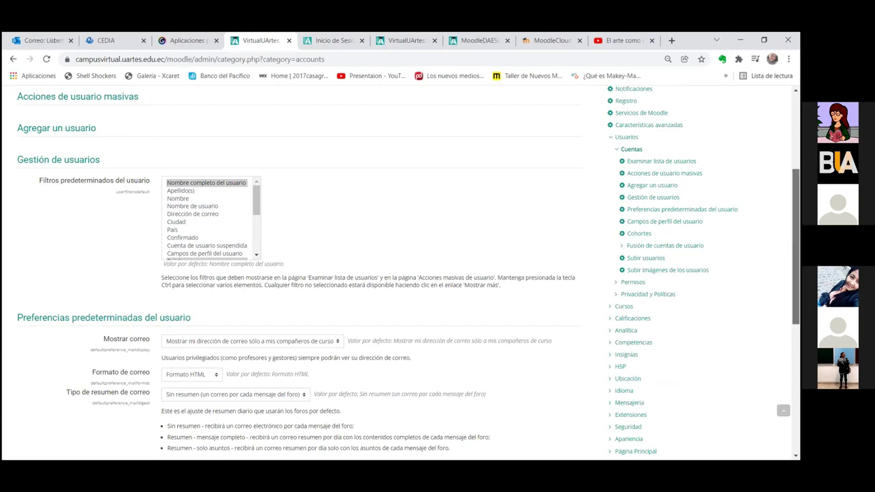
- Attach DocentesDAESCUB21.csv in Subir usuarios and set the preview to 100 rows
{"action": "left_click", "coordinate": [642, 259]}
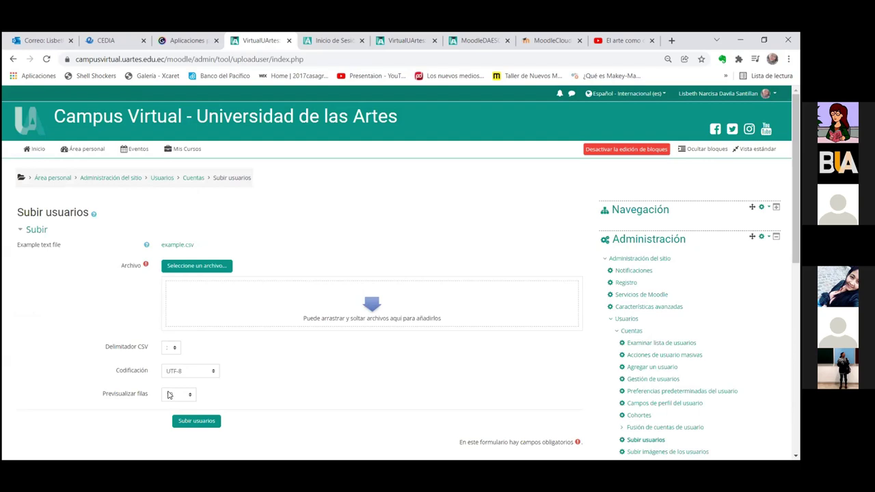
{"action": "left_click", "coordinate": [188, 267]}
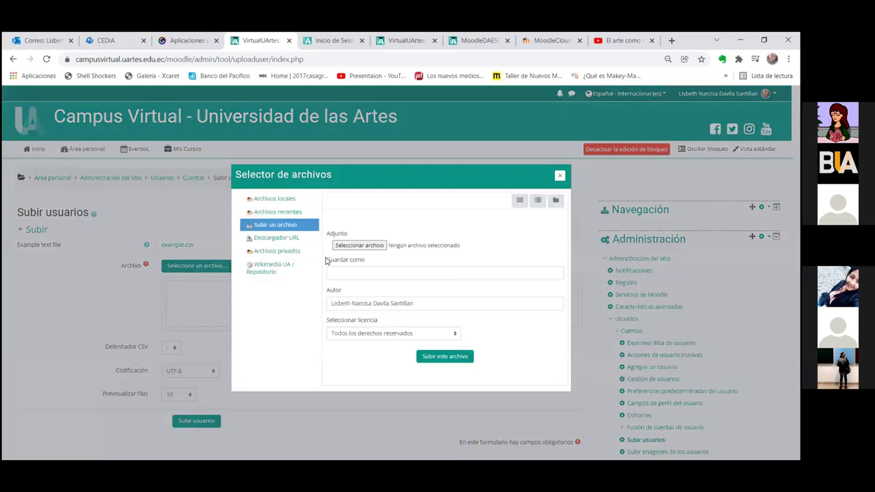
{"action": "left_click", "coordinate": [359, 246]}
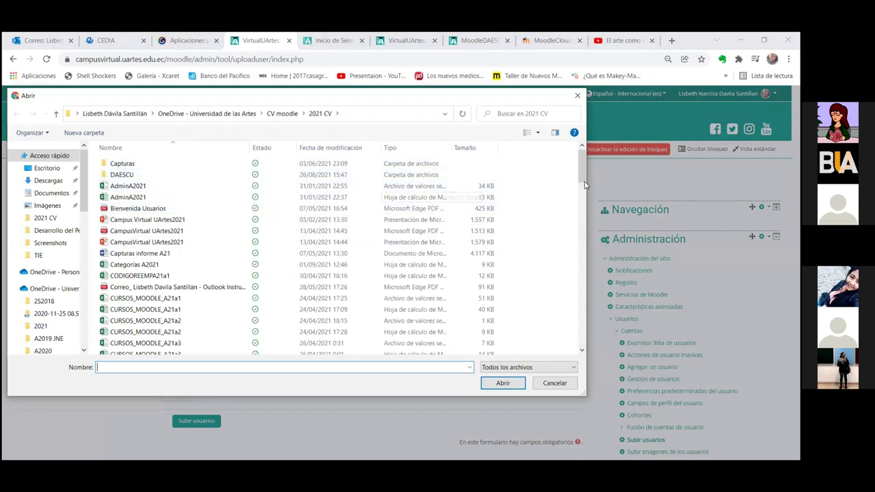
{"action": "left_click_drag", "start_coordinate": [584, 184], "coordinate": [591, 223]}
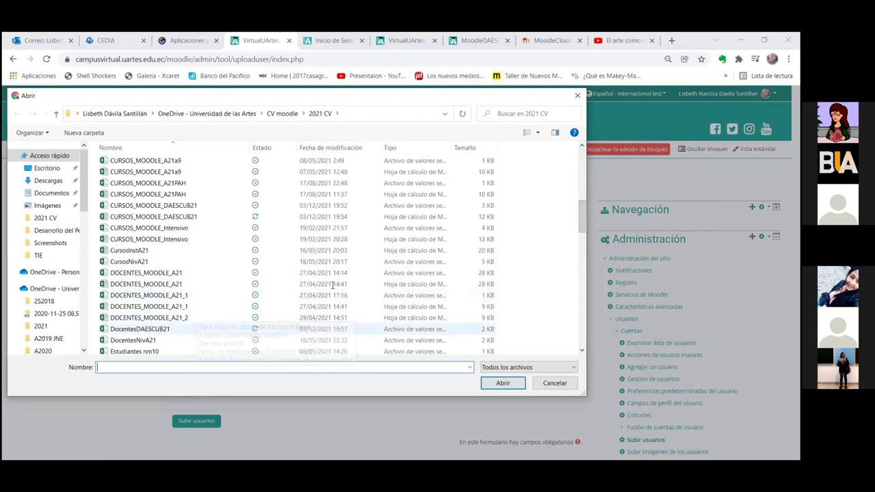
{"action": "double_click", "coordinate": [140, 328]}
{"action": "left_click", "coordinate": [441, 358]}
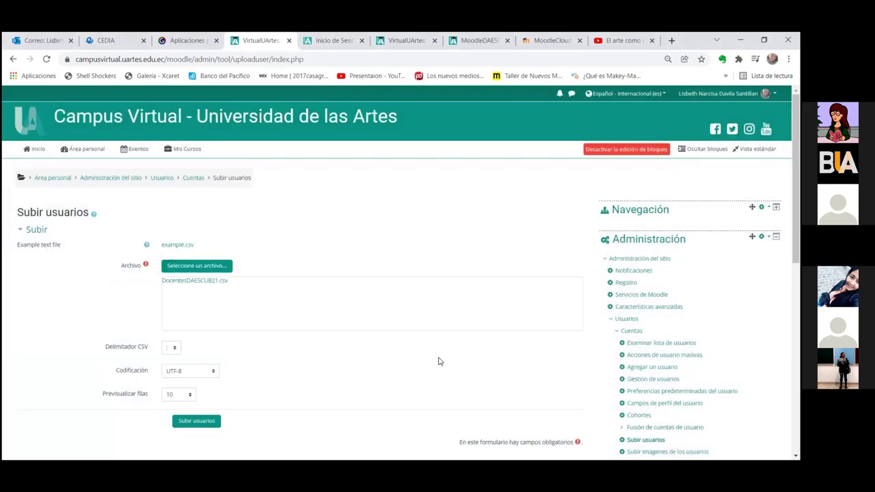
{"action": "left_click", "coordinate": [176, 396]}
{"action": "left_click", "coordinate": [172, 422]}
- Load the upload preview of DocentesDAESCUB21.csv
{"action": "left_click", "coordinate": [197, 420]}
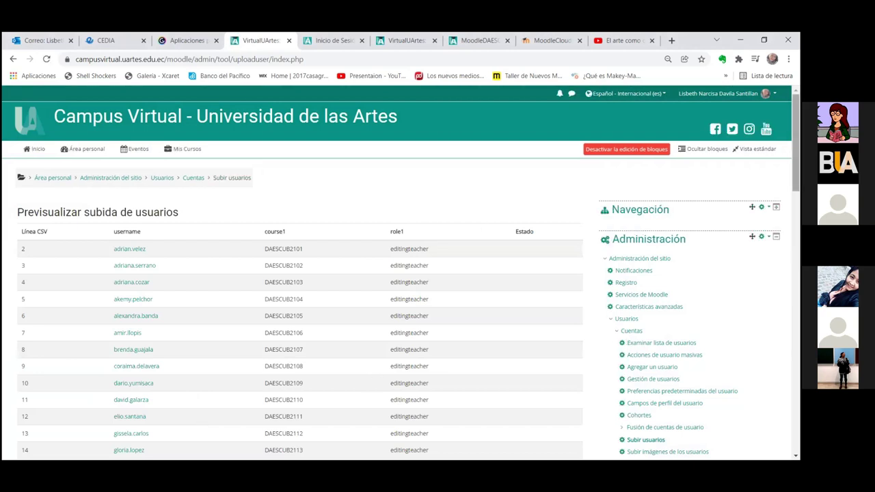
{"action": "scroll", "coordinate": [367, 376], "scroll_direction": "down", "scroll_amount": 3}
{"action": "scroll", "coordinate": [367, 377], "scroll_direction": "down", "scroll_amount": 6}
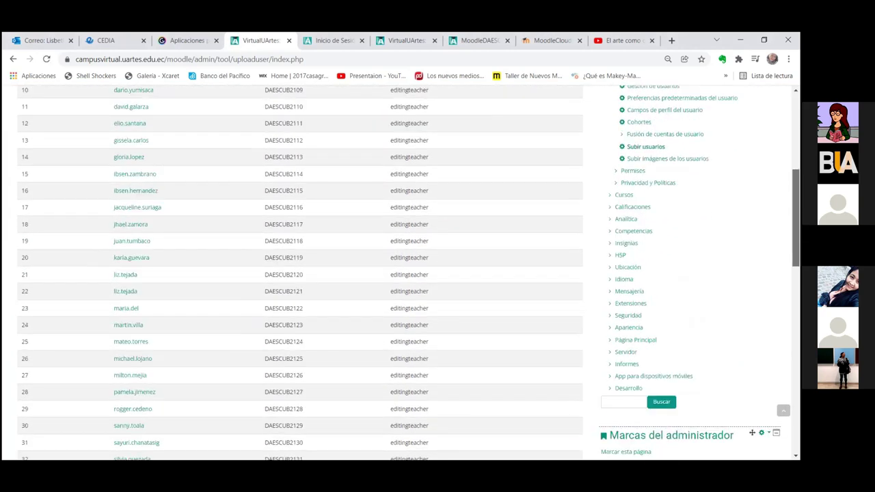
{"action": "scroll", "coordinate": [302, 182], "scroll_direction": "down", "scroll_amount": 5}
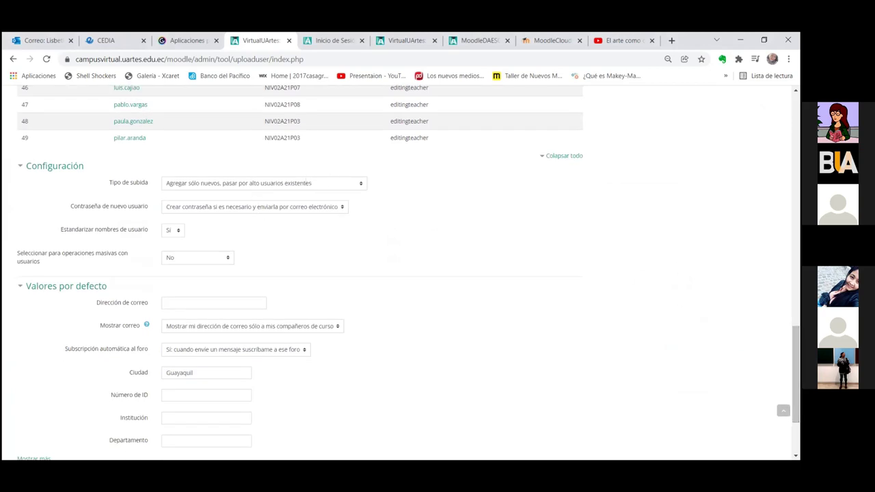
- Set Tipo de subida to Actualizar sólo usuarios existentes and run the upload, updating 42 users
{"action": "left_click", "coordinate": [270, 184]}
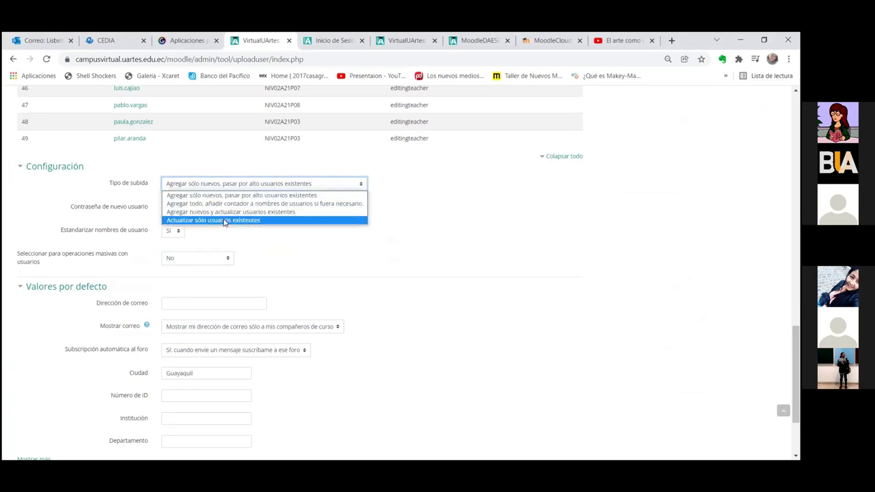
{"action": "left_click", "coordinate": [224, 220]}
{"action": "left_click_drag", "start_coordinate": [796, 372], "coordinate": [795, 383]}
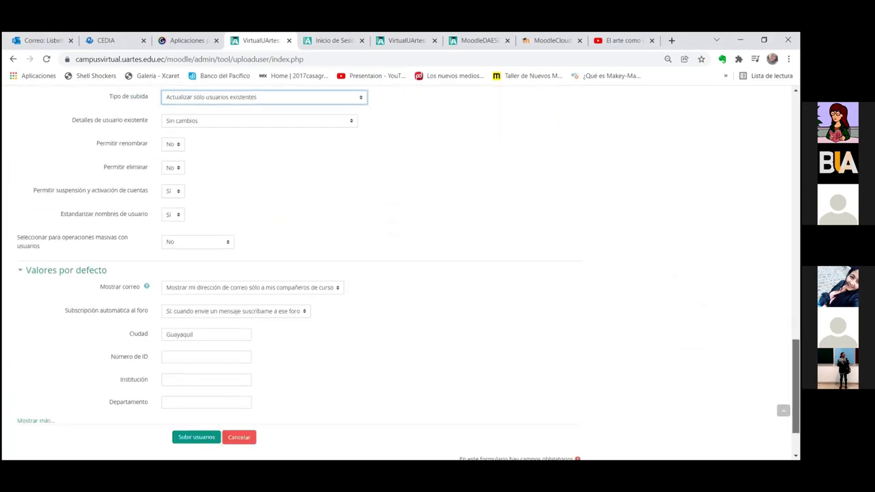
{"action": "scroll", "coordinate": [242, 376], "scroll_direction": "down", "scroll_amount": 1}
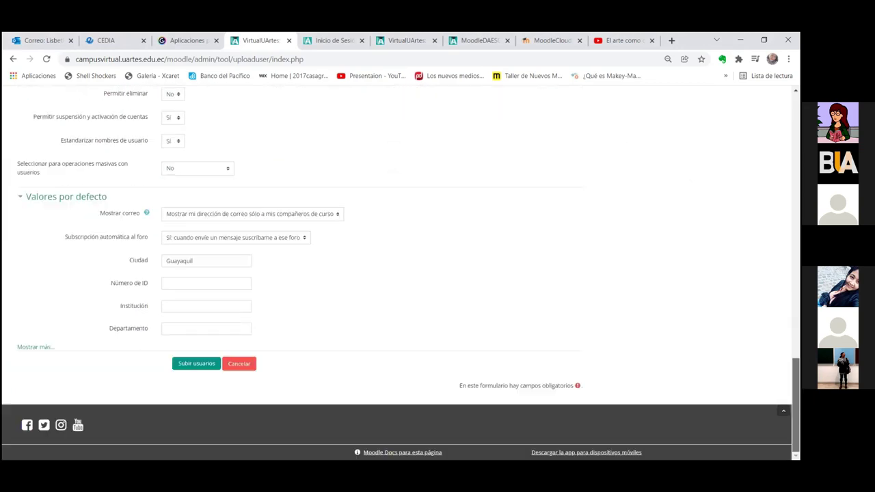
{"action": "left_click", "coordinate": [196, 365]}
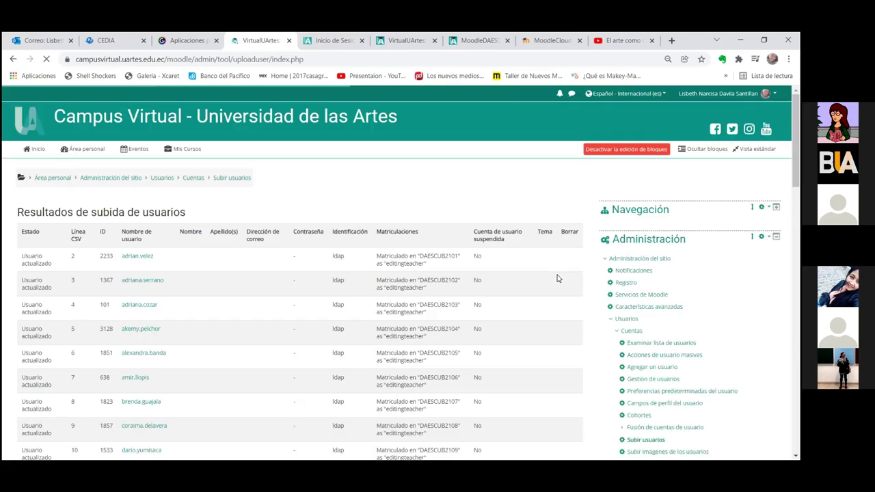
{"action": "left_click_drag", "start_coordinate": [796, 144], "coordinate": [796, 407]}
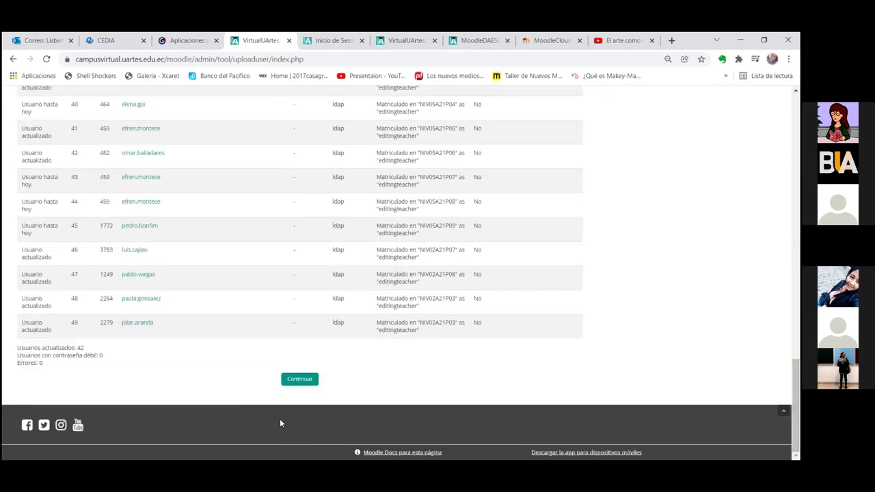
- Continue past the upload results back to the upload form
{"action": "left_click", "coordinate": [300, 380]}
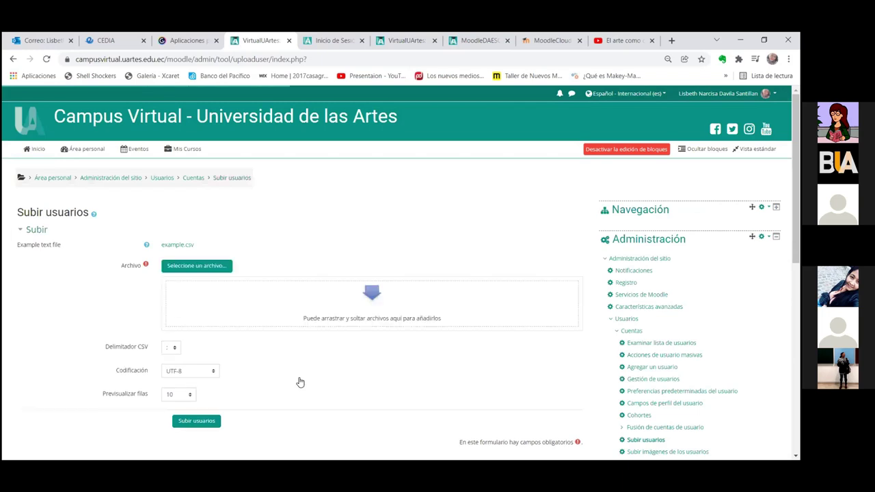
{"action": "scroll", "coordinate": [241, 289], "scroll_direction": "down", "scroll_amount": 3}
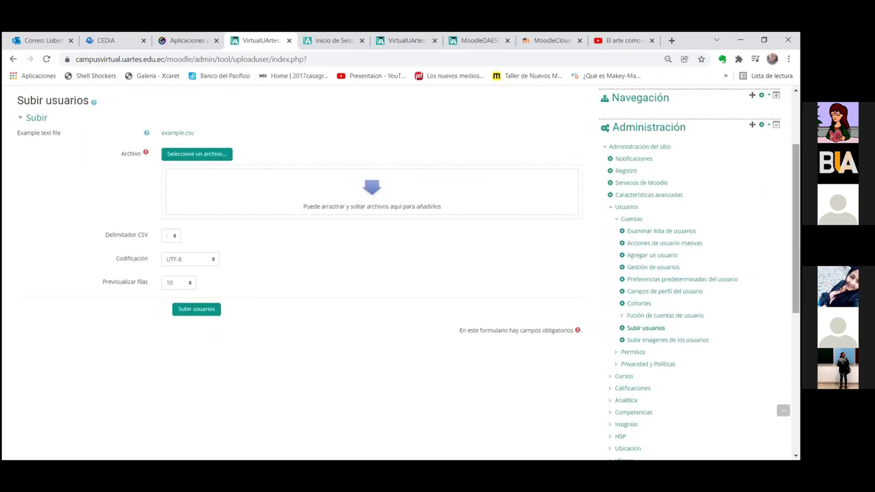
{"action": "scroll", "coordinate": [795, 205], "scroll_direction": "up", "scroll_amount": 1}
{"action": "scroll", "coordinate": [795, 205], "scroll_direction": "up", "scroll_amount": 2}
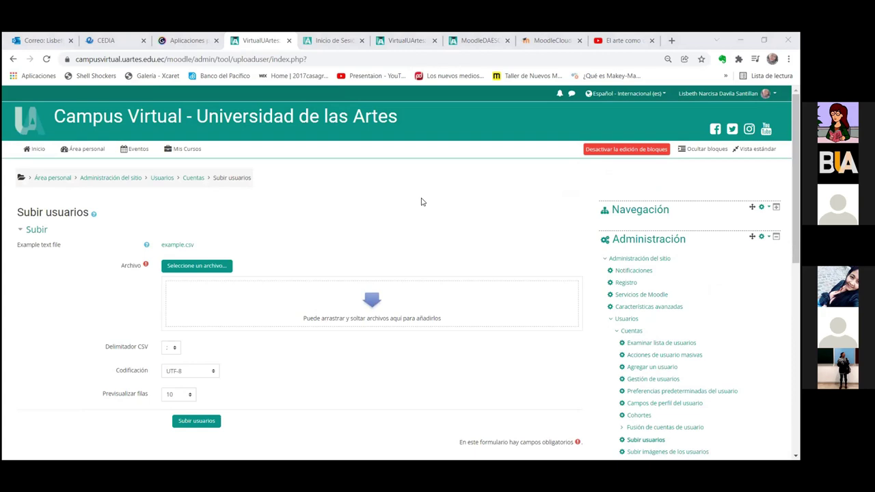
- Return to the site home page and look through its course categories list
{"action": "left_click", "coordinate": [33, 149]}
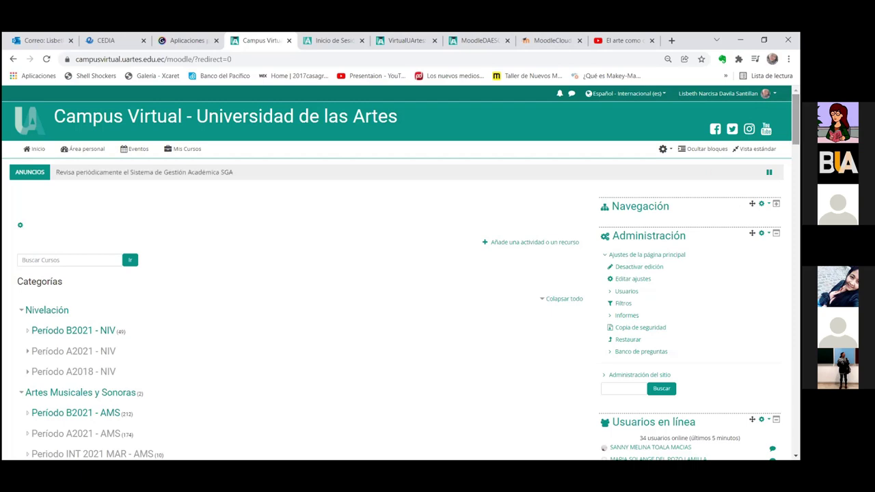
{"action": "scroll", "coordinate": [401, 274], "scroll_direction": "down", "scroll_amount": 1}
{"action": "scroll", "coordinate": [401, 274], "scroll_direction": "up", "scroll_amount": 1}
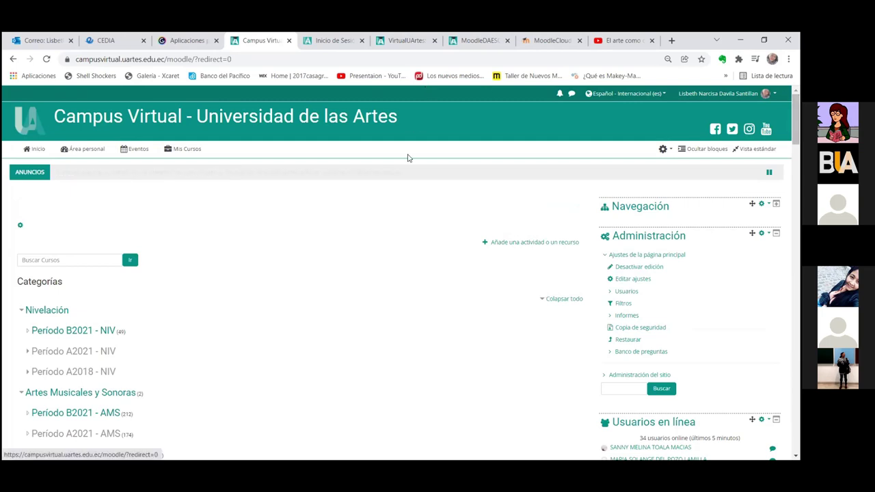
{"action": "scroll", "coordinate": [401, 273], "scroll_direction": "down", "scroll_amount": 5}
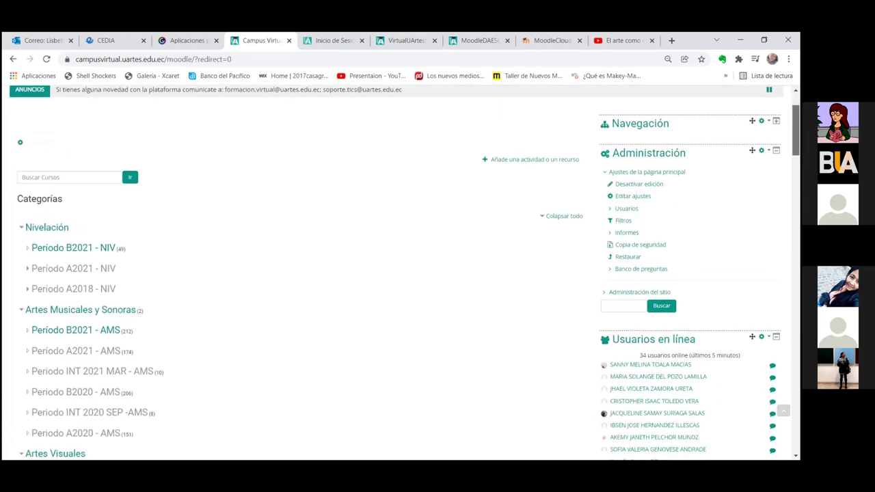
{"action": "scroll", "coordinate": [401, 273], "scroll_direction": "up", "scroll_amount": 1}
{"action": "scroll", "coordinate": [400, 274], "scroll_direction": "down", "scroll_amount": 15}
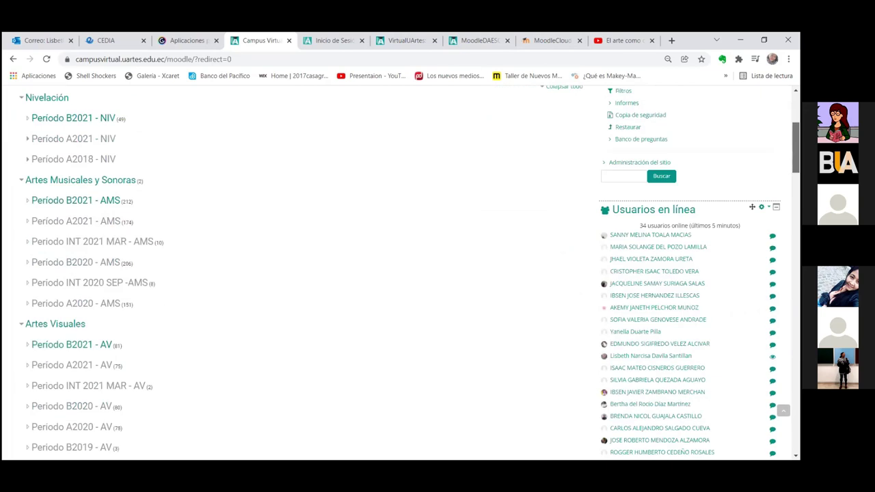
{"action": "scroll", "coordinate": [550, 136], "scroll_direction": "down", "scroll_amount": 11}
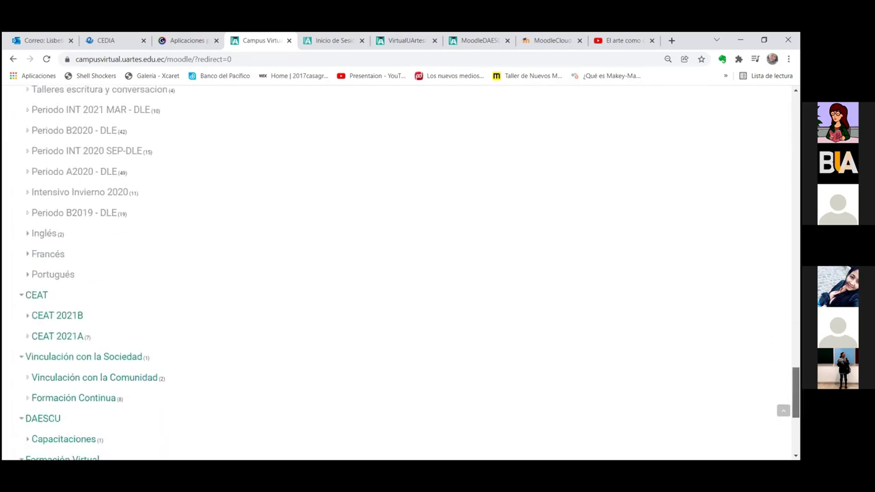
{"action": "scroll", "coordinate": [550, 137], "scroll_direction": "up", "scroll_amount": 1}
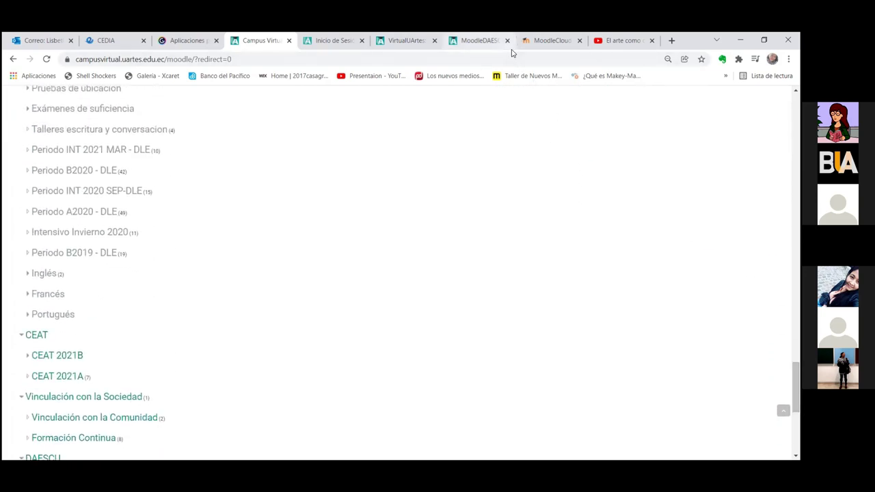
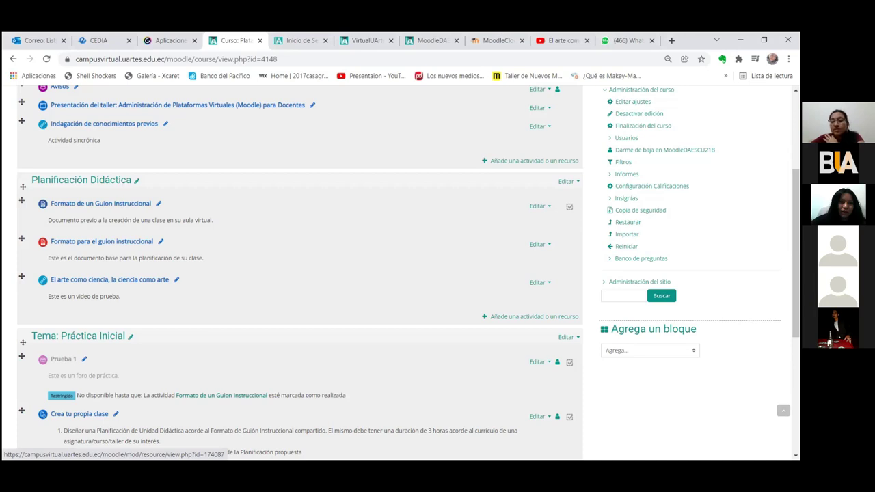
- Scroll back to the top of the MoodleDAESCU21B course page and reveal the Mis Cursos dropdown
{"action": "scroll", "coordinate": [561, 263], "scroll_direction": "down", "scroll_amount": 3}
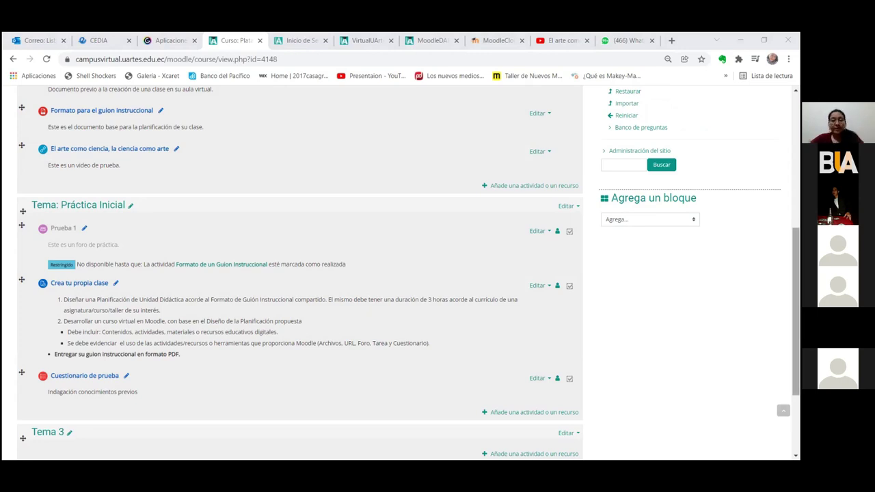
{"action": "scroll", "coordinate": [408, 273], "scroll_direction": "down", "scroll_amount": 1}
{"action": "scroll", "coordinate": [408, 273], "scroll_direction": "up", "scroll_amount": 1}
{"action": "scroll", "coordinate": [408, 274], "scroll_direction": "down", "scroll_amount": 1}
{"action": "scroll", "coordinate": [408, 273], "scroll_direction": "up", "scroll_amount": 1}
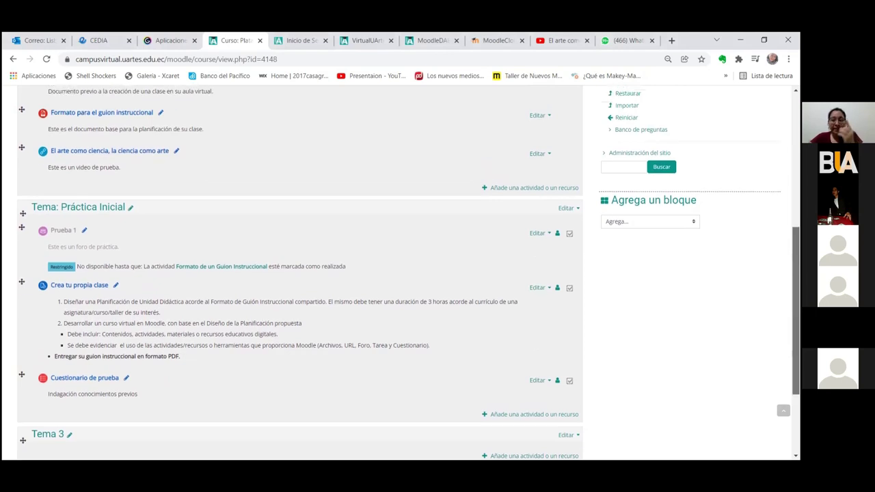
{"action": "scroll", "coordinate": [292, 180], "scroll_direction": "up", "scroll_amount": 4}
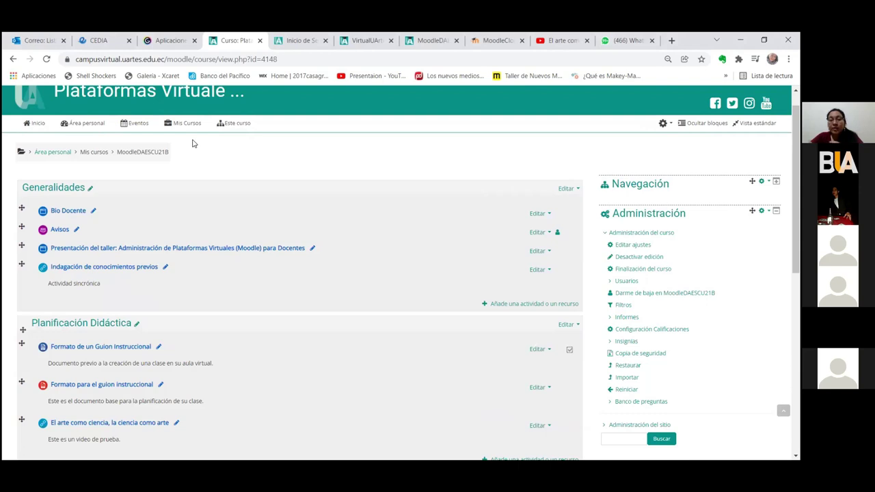
{"action": "mouse_move", "coordinate": [189, 124]}
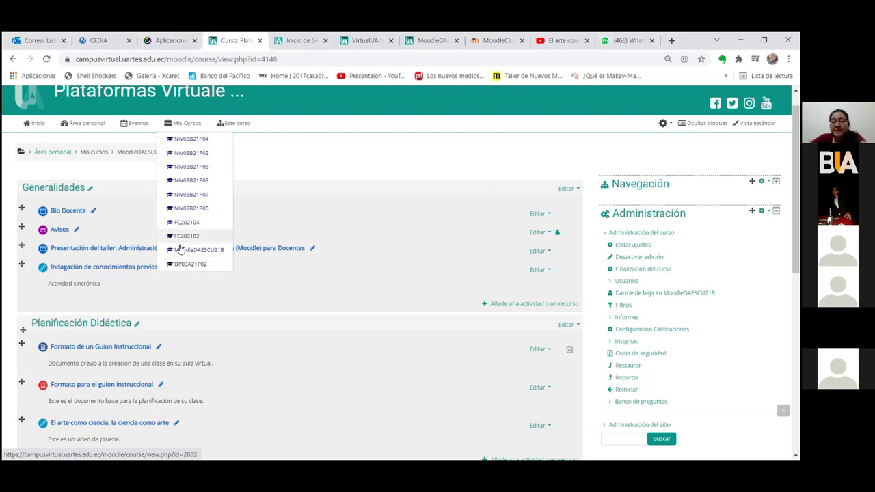
- From Inicio, open DAESCU › Capacitaciones › Moodle básico para docentes (dic21) and review its courses
{"action": "left_click", "coordinate": [37, 125]}
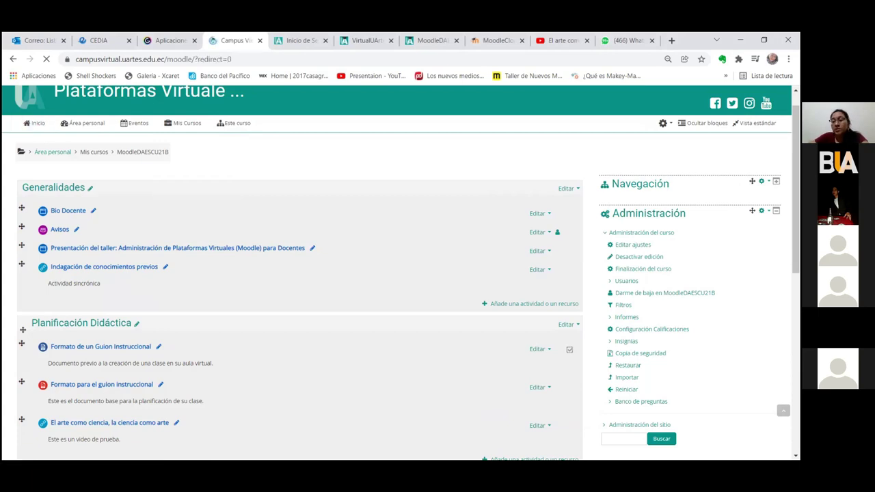
{"action": "scroll", "coordinate": [400, 273], "scroll_direction": "down", "scroll_amount": 20}
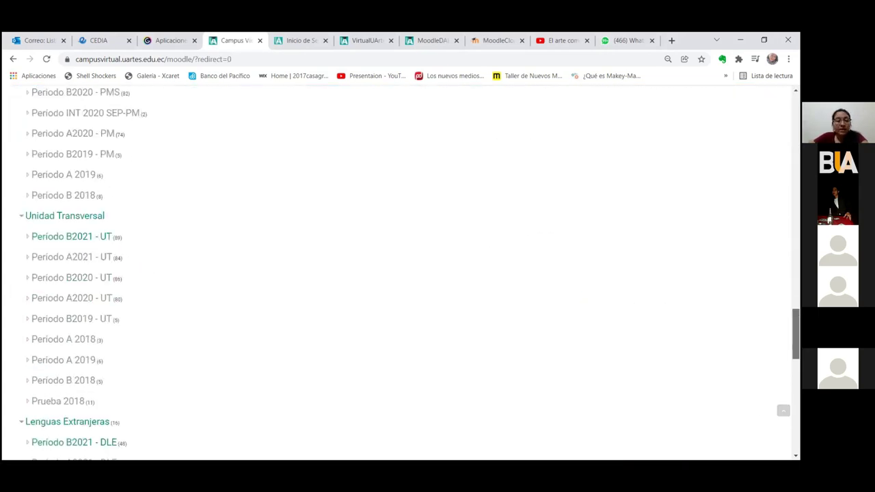
{"action": "scroll", "coordinate": [635, 365], "scroll_direction": "down", "scroll_amount": 2}
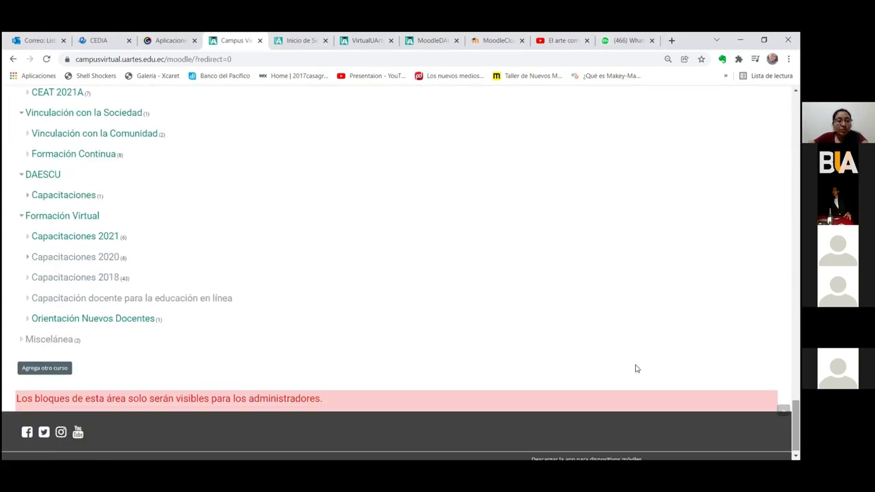
{"action": "left_click", "coordinate": [46, 200]}
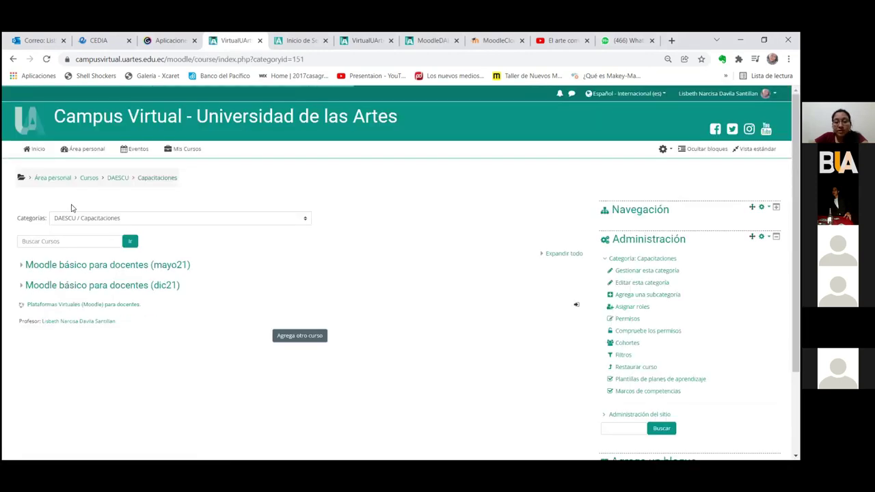
{"action": "left_click", "coordinate": [155, 291]}
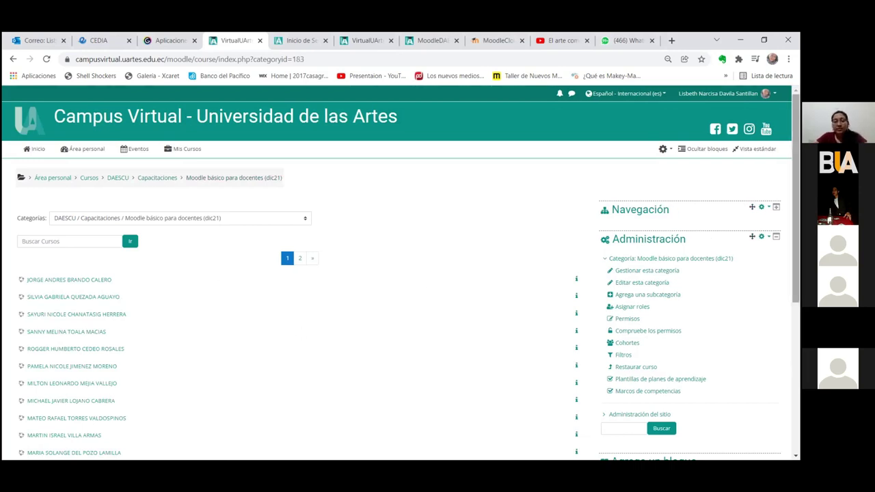
{"action": "scroll", "coordinate": [795, 205], "scroll_direction": "down", "scroll_amount": 2}
{"action": "scroll", "coordinate": [795, 205], "scroll_direction": "down", "scroll_amount": 4}
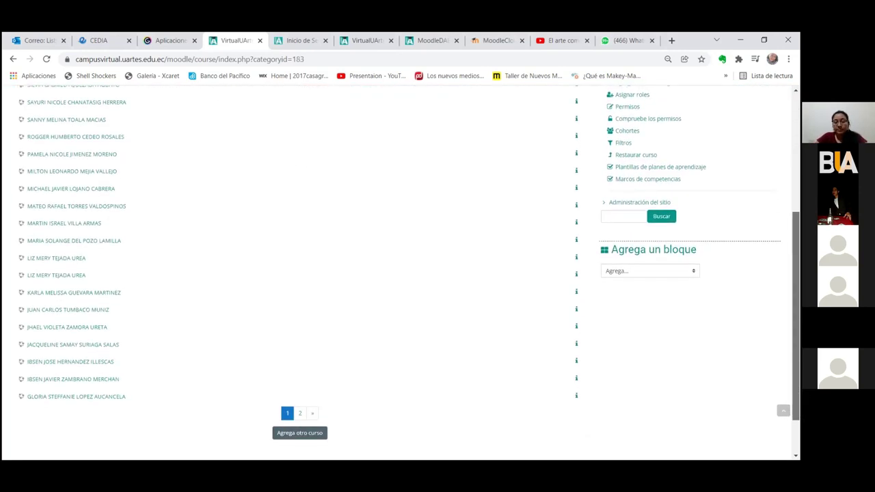
{"action": "scroll", "coordinate": [794, 205], "scroll_direction": "up", "scroll_amount": 3}
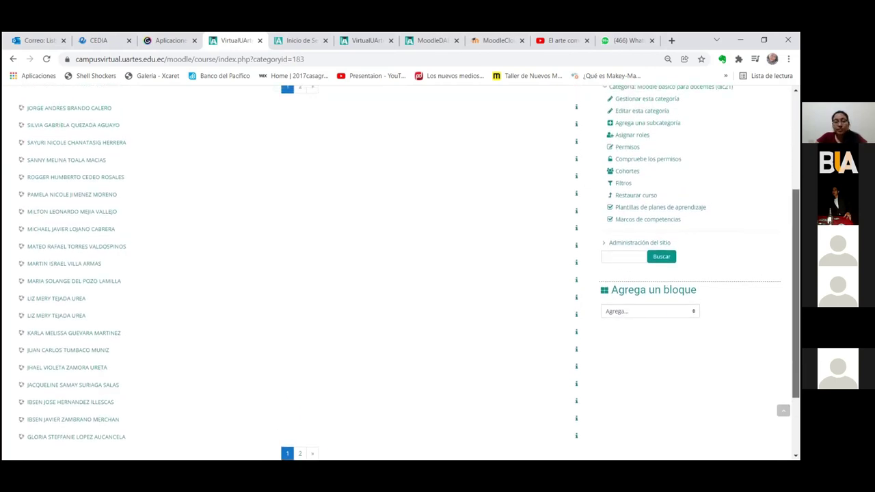
{"action": "scroll", "coordinate": [408, 273], "scroll_direction": "up", "scroll_amount": 1}
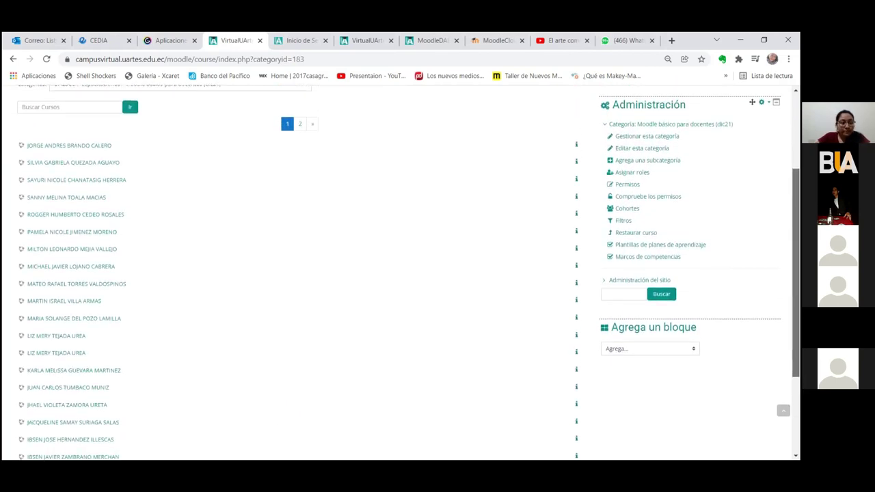
{"action": "scroll", "coordinate": [361, 235], "scroll_direction": "up", "scroll_amount": 3}
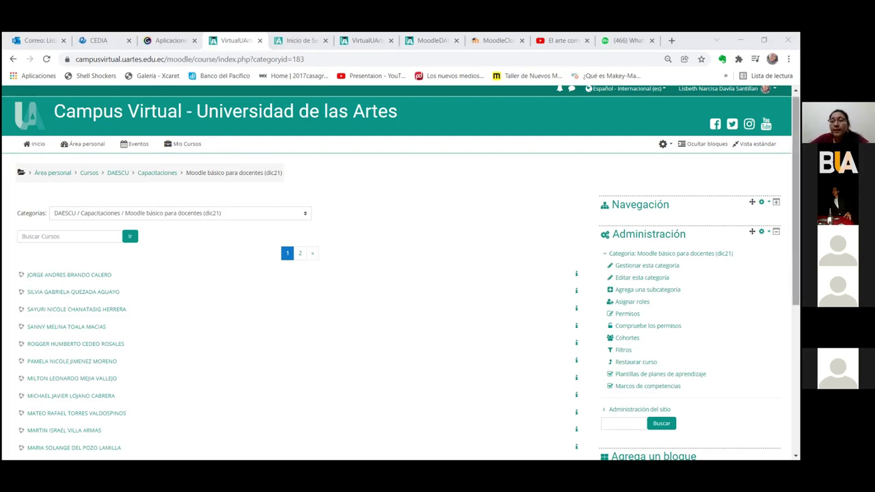
{"action": "scroll", "coordinate": [396, 273], "scroll_direction": "up", "scroll_amount": 1}
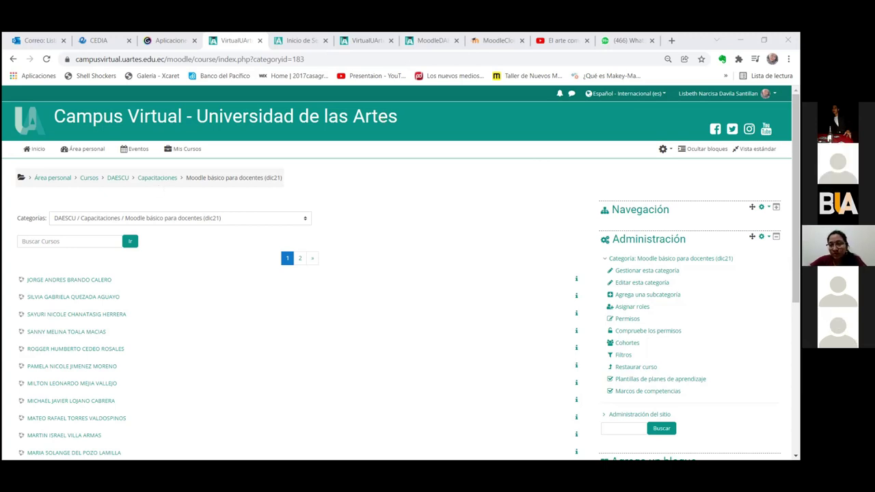
{"action": "scroll", "coordinate": [312, 362], "scroll_direction": "down", "scroll_amount": 5}
- Start a new course, using a participant's full name as course name and short name DAESCUB2133
{"action": "left_click", "coordinate": [305, 378]}
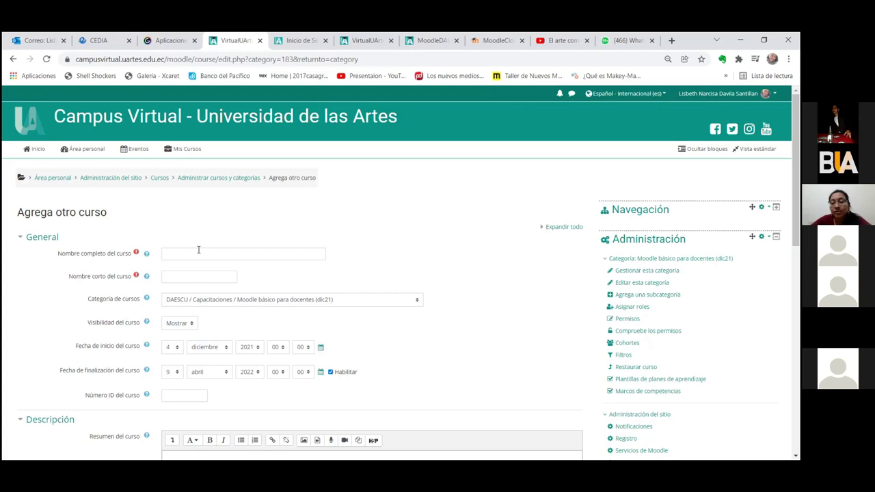
{"action": "left_click", "coordinate": [181, 253]}
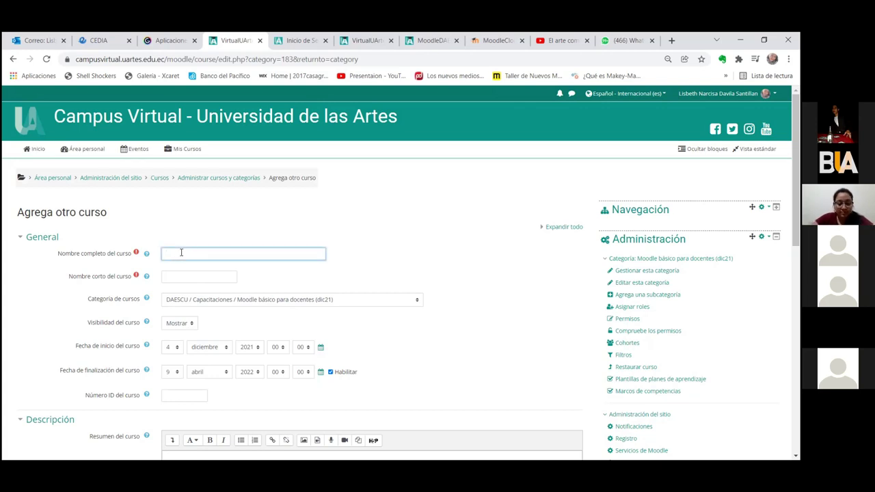
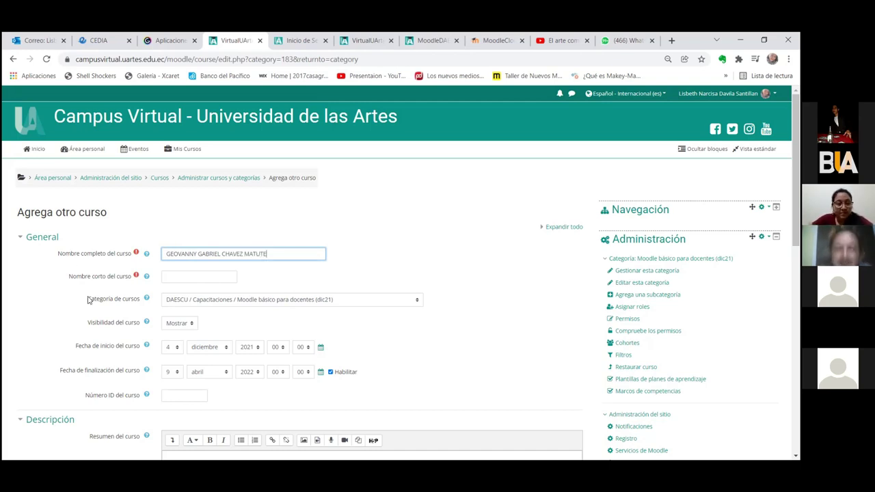
{"action": "left_click", "coordinate": [176, 276]}
{"action": "type", "text": "DAESCUB2131"}
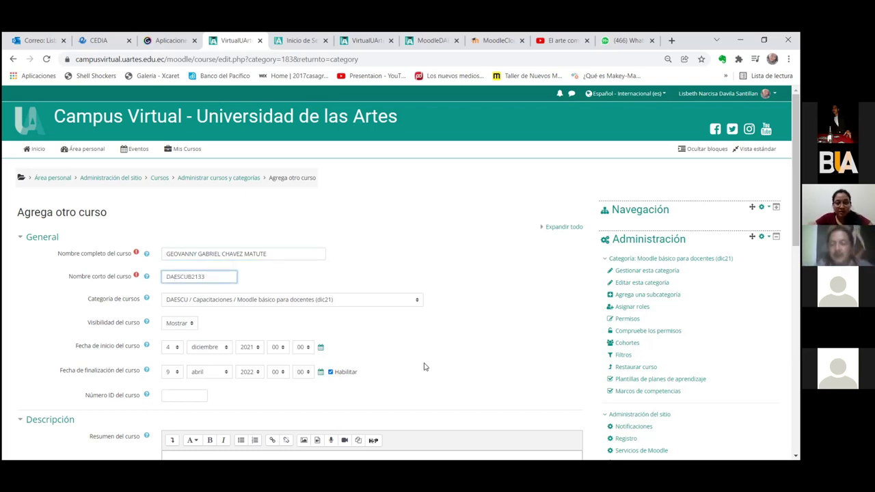
{"action": "left_click_drag", "start_coordinate": [795, 143], "coordinate": [796, 191]}
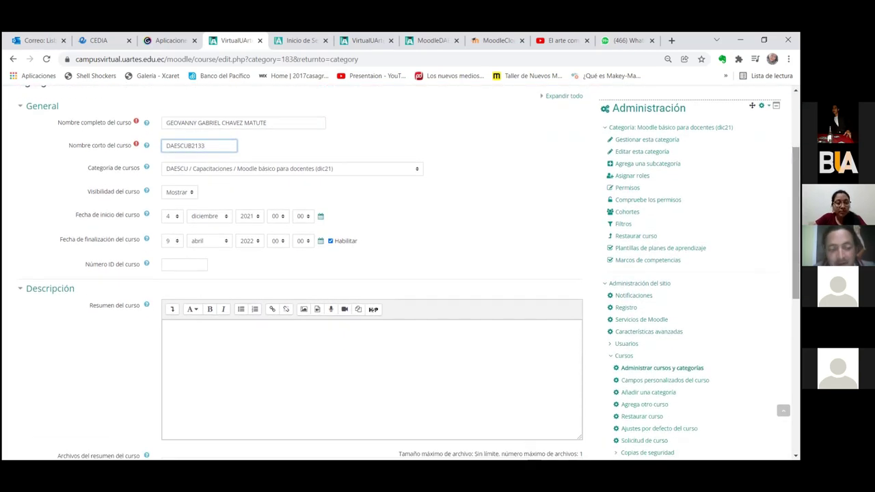
- Set the course end date to 8 diciembre 2022 at 23:00
{"action": "left_click", "coordinate": [172, 242]}
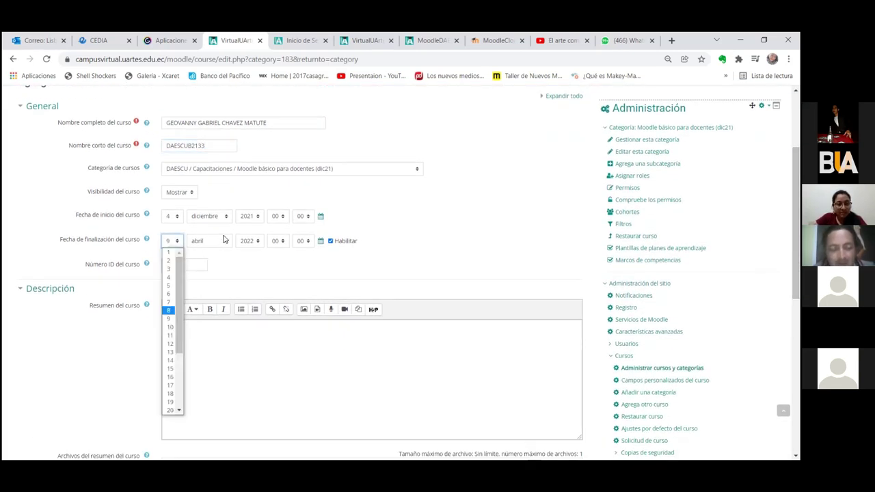
{"action": "left_click", "coordinate": [171, 312]}
{"action": "left_click", "coordinate": [208, 242]}
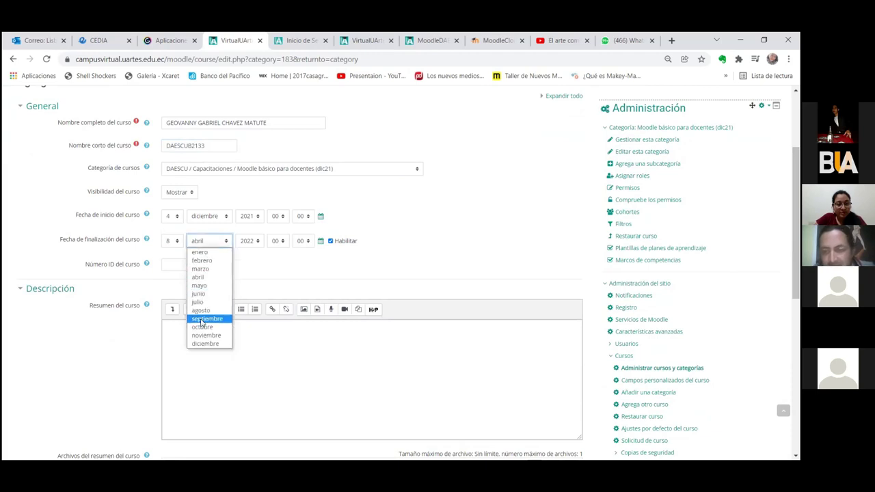
{"action": "left_click", "coordinate": [205, 344]}
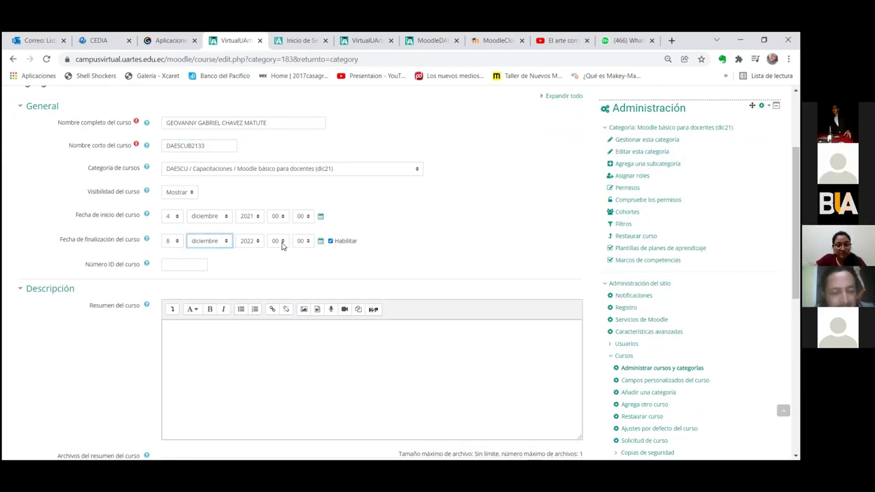
{"action": "left_click", "coordinate": [276, 242]}
{"action": "scroll", "coordinate": [280, 355], "scroll_direction": "down", "scroll_amount": 1}
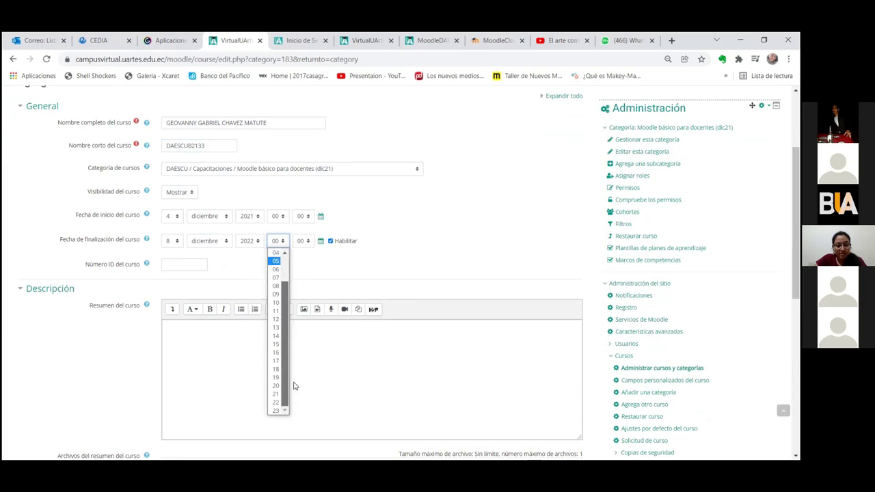
{"action": "left_click", "coordinate": [276, 411]}
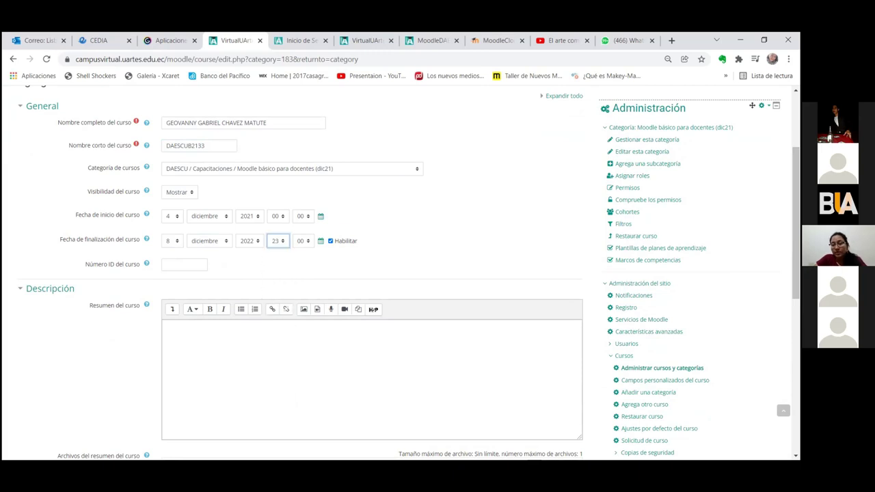
{"action": "scroll", "coordinate": [312, 437], "scroll_direction": "down", "scroll_amount": 5}
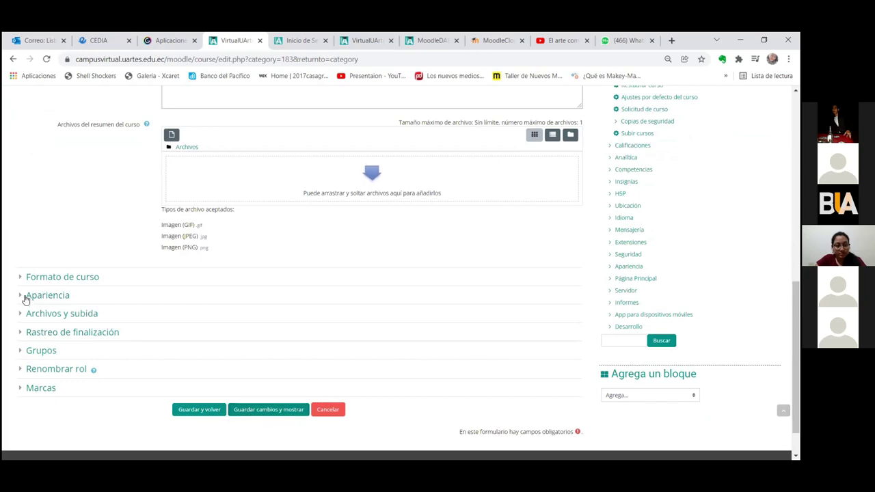
- Set Número de secciones to 4 under Formato de curso and save with Guardar cambios y mostrar
{"action": "left_click", "coordinate": [23, 279]}
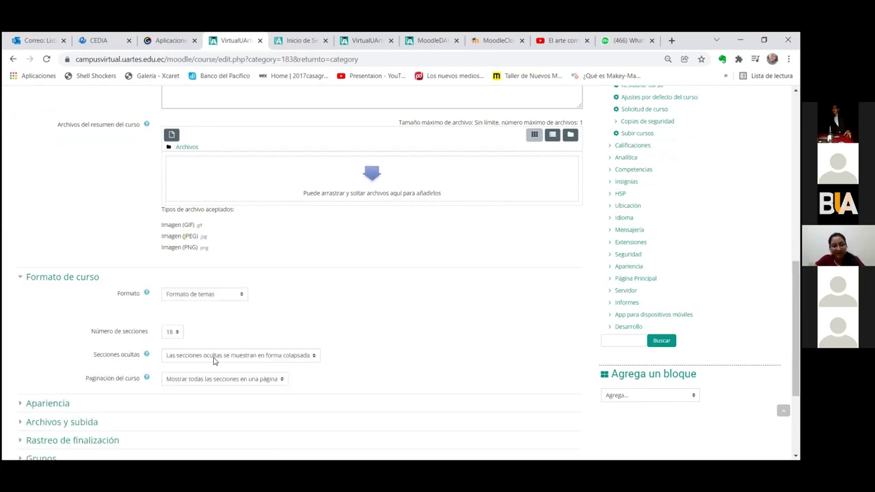
{"action": "left_click", "coordinate": [172, 332]}
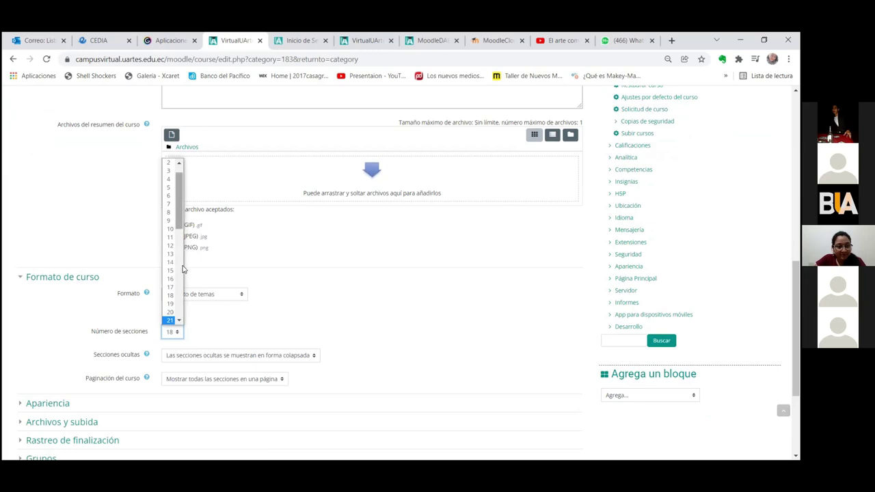
{"action": "left_click", "coordinate": [168, 180]}
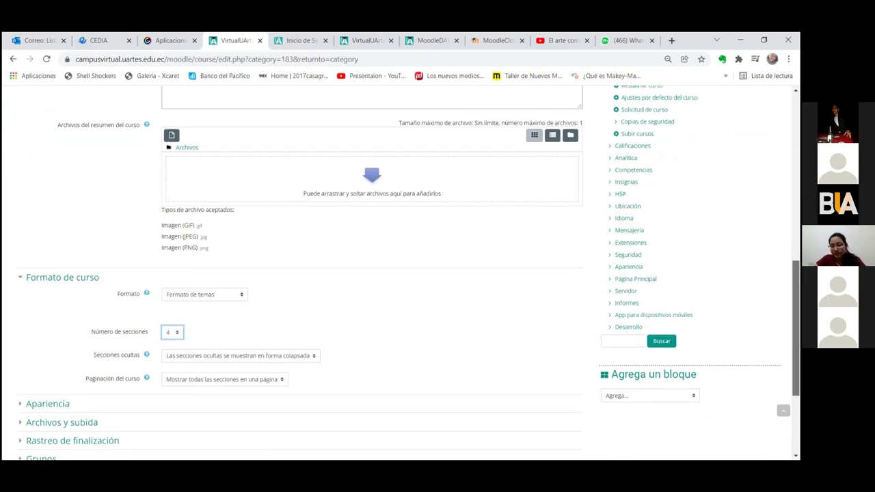
{"action": "scroll", "coordinate": [168, 179], "scroll_direction": "down", "scroll_amount": 3}
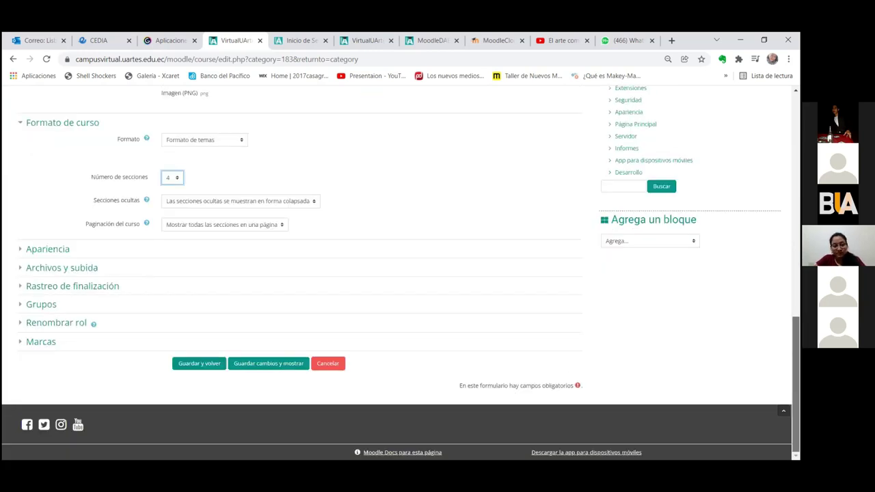
{"action": "left_click", "coordinate": [276, 365]}
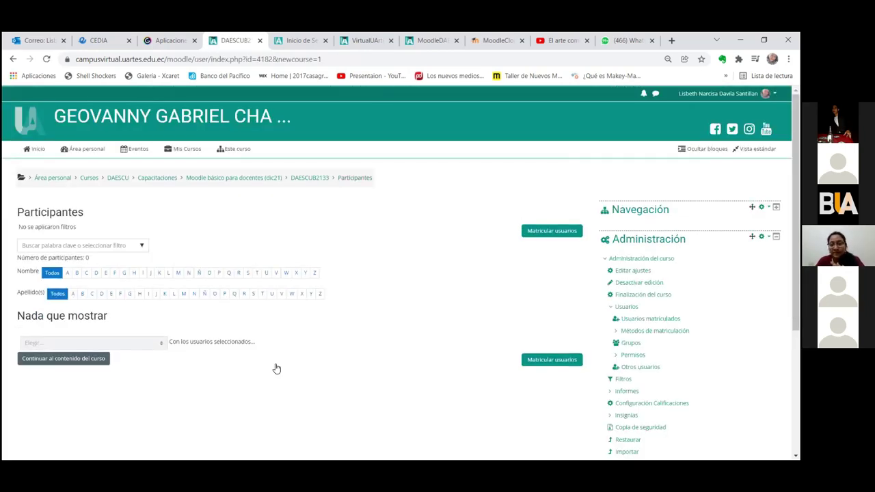
- Search for the participant by name and enrol them in DAESCUB2133 with the Profesor role
{"action": "left_click", "coordinate": [549, 360]}
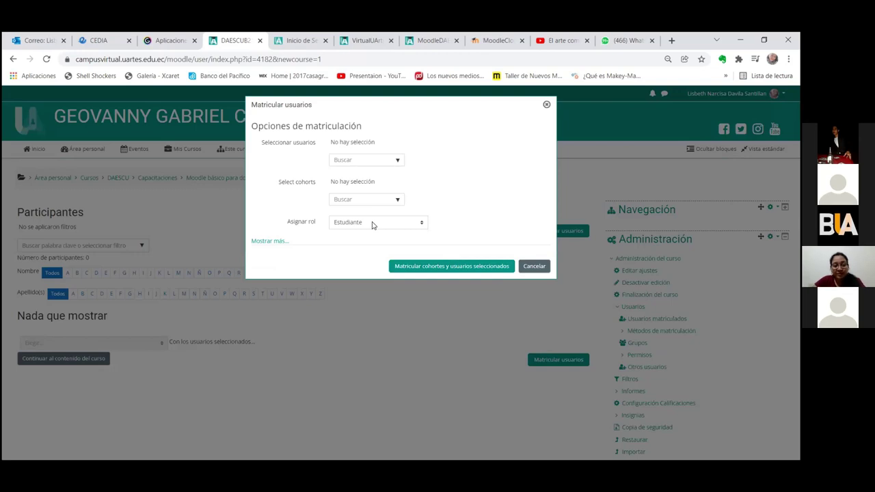
{"action": "left_click", "coordinate": [369, 222]}
{"action": "left_click", "coordinate": [349, 251]}
{"action": "left_click", "coordinate": [377, 161]}
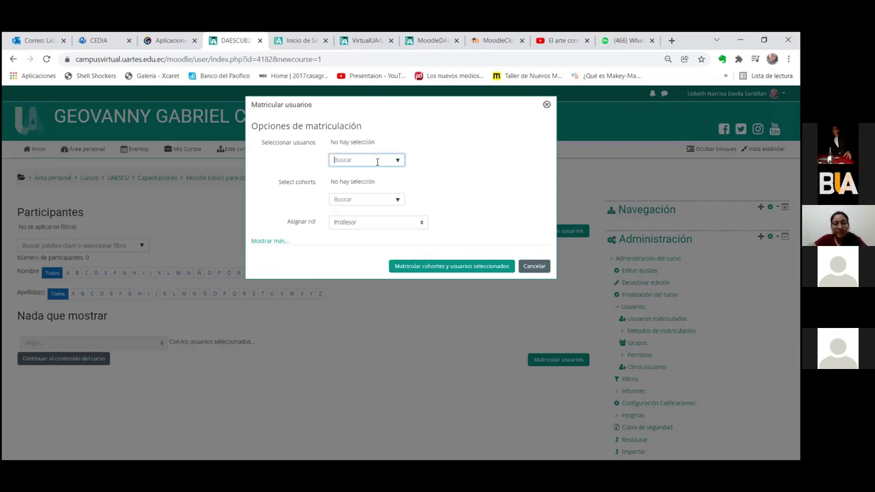
{"action": "type", "text": "GEOVA"}
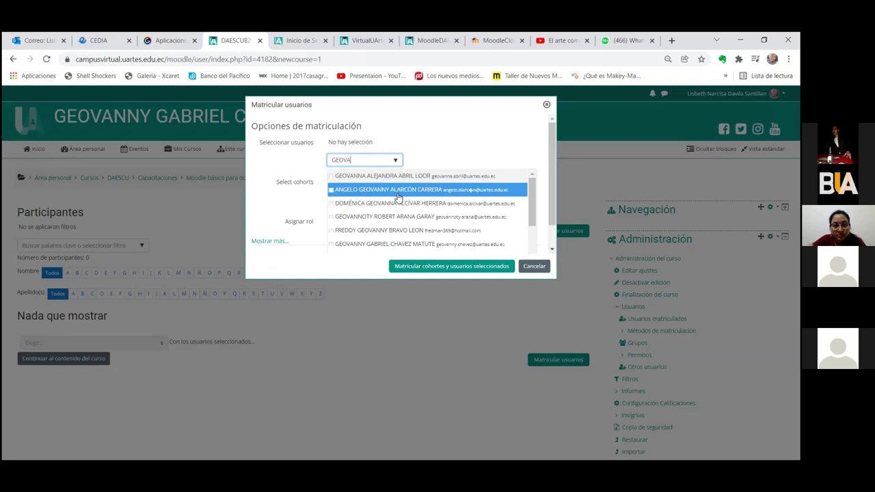
{"action": "scroll", "coordinate": [391, 246], "scroll_direction": "down", "scroll_amount": 1}
{"action": "left_click", "coordinate": [391, 239]}
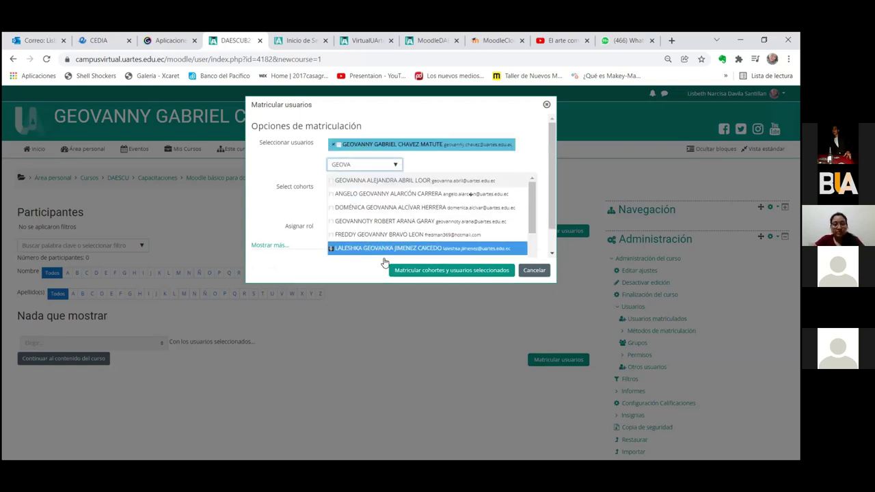
{"action": "left_click", "coordinate": [258, 205]}
{"action": "left_click", "coordinate": [433, 274]}
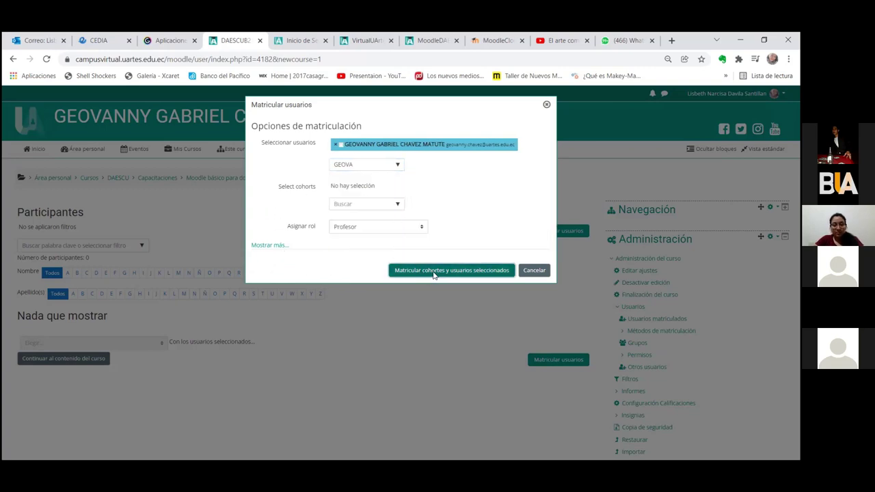